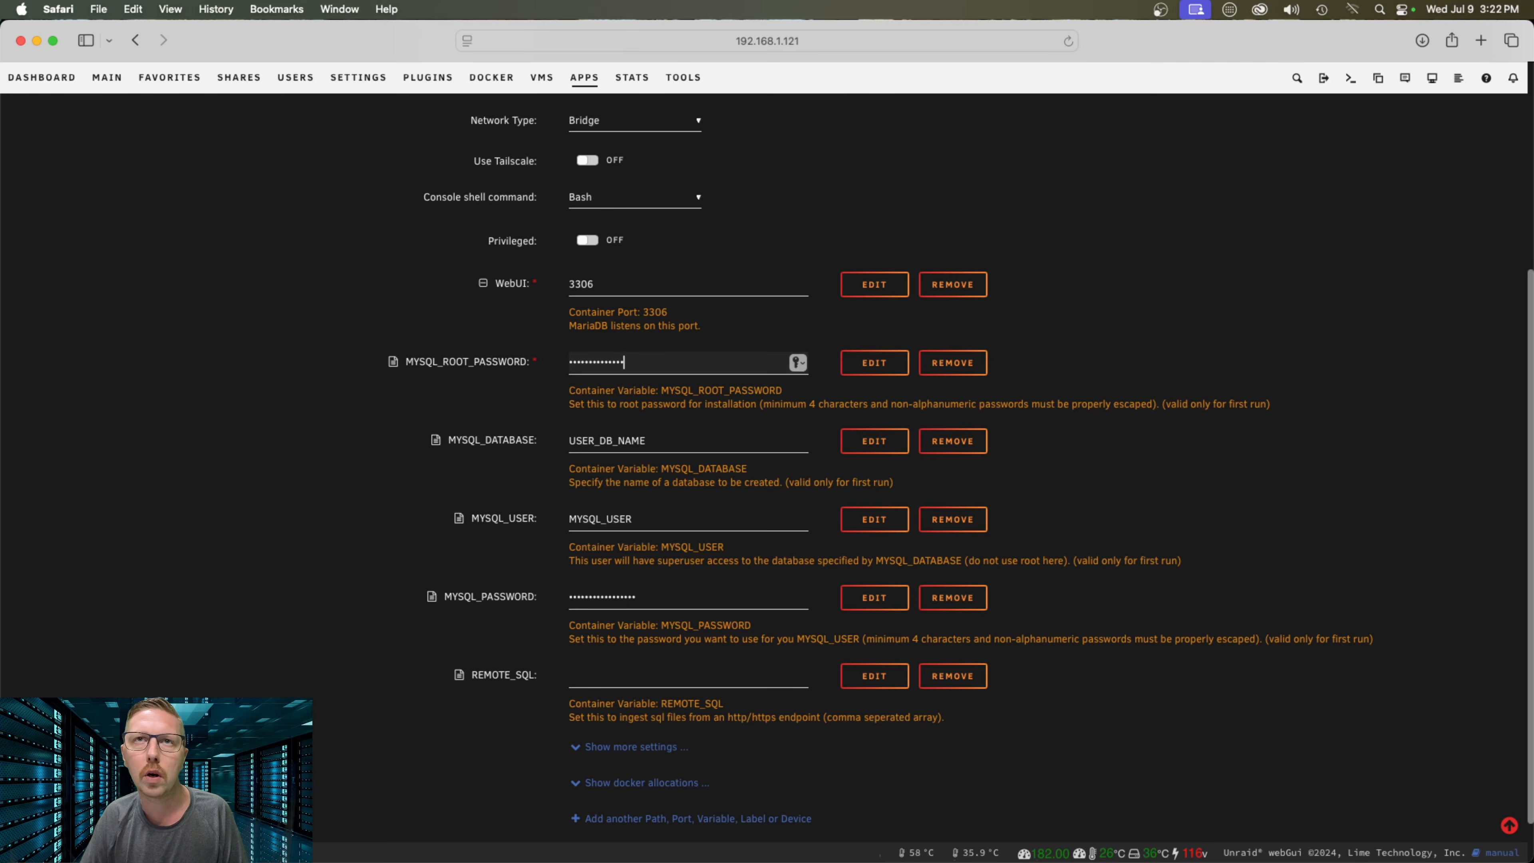
# Set MYSQL_DATABASE and MYSQL_USER to nextcloud and enter a new MYSQL_PASSWORD
pyautogui.click(665, 435)
pyautogui.press('super+a')
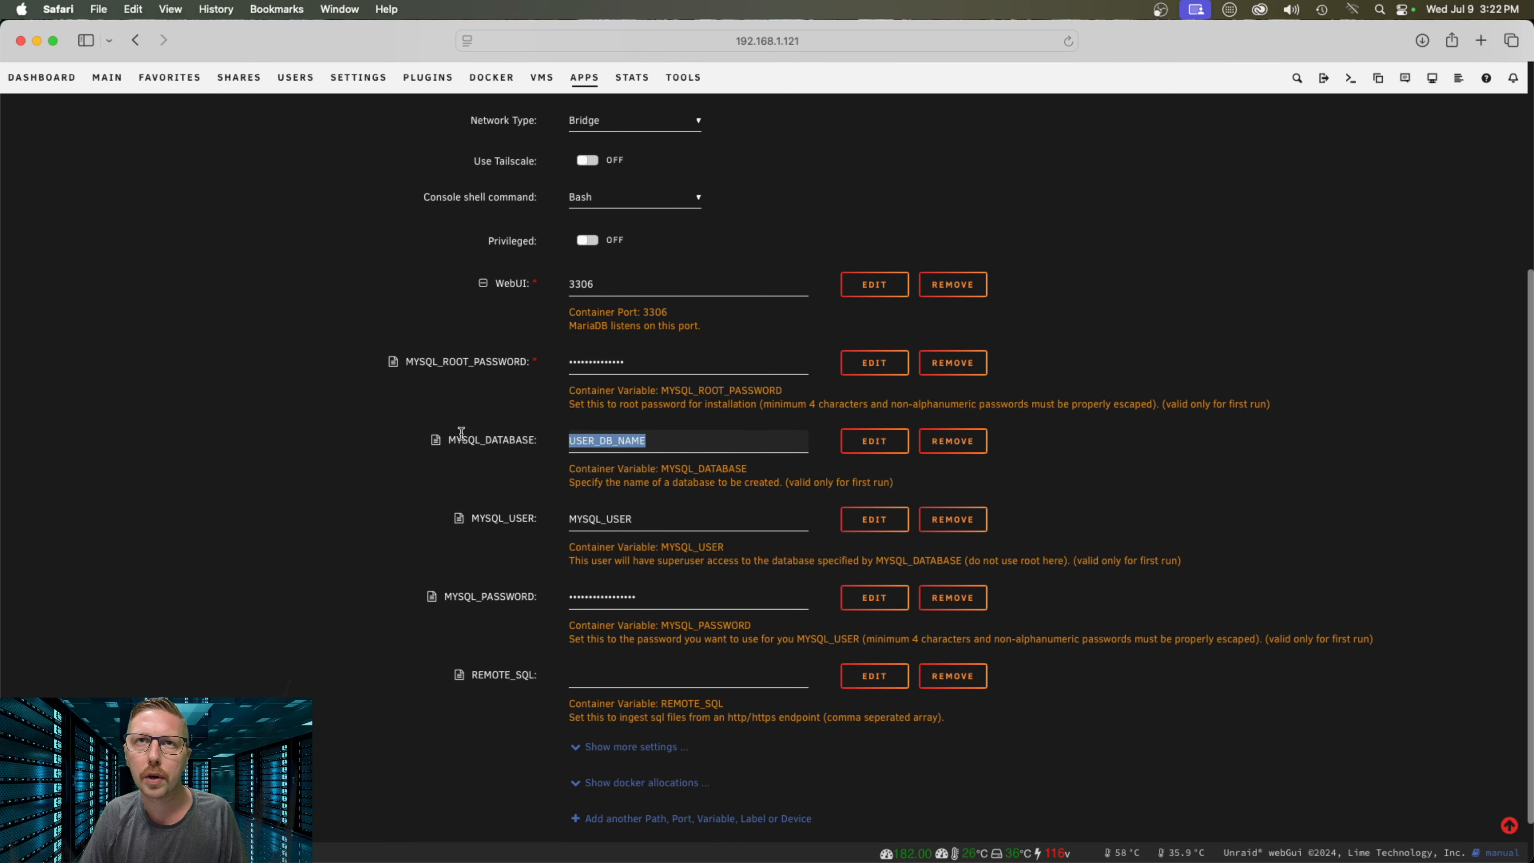
pyautogui.write('nextcloud')
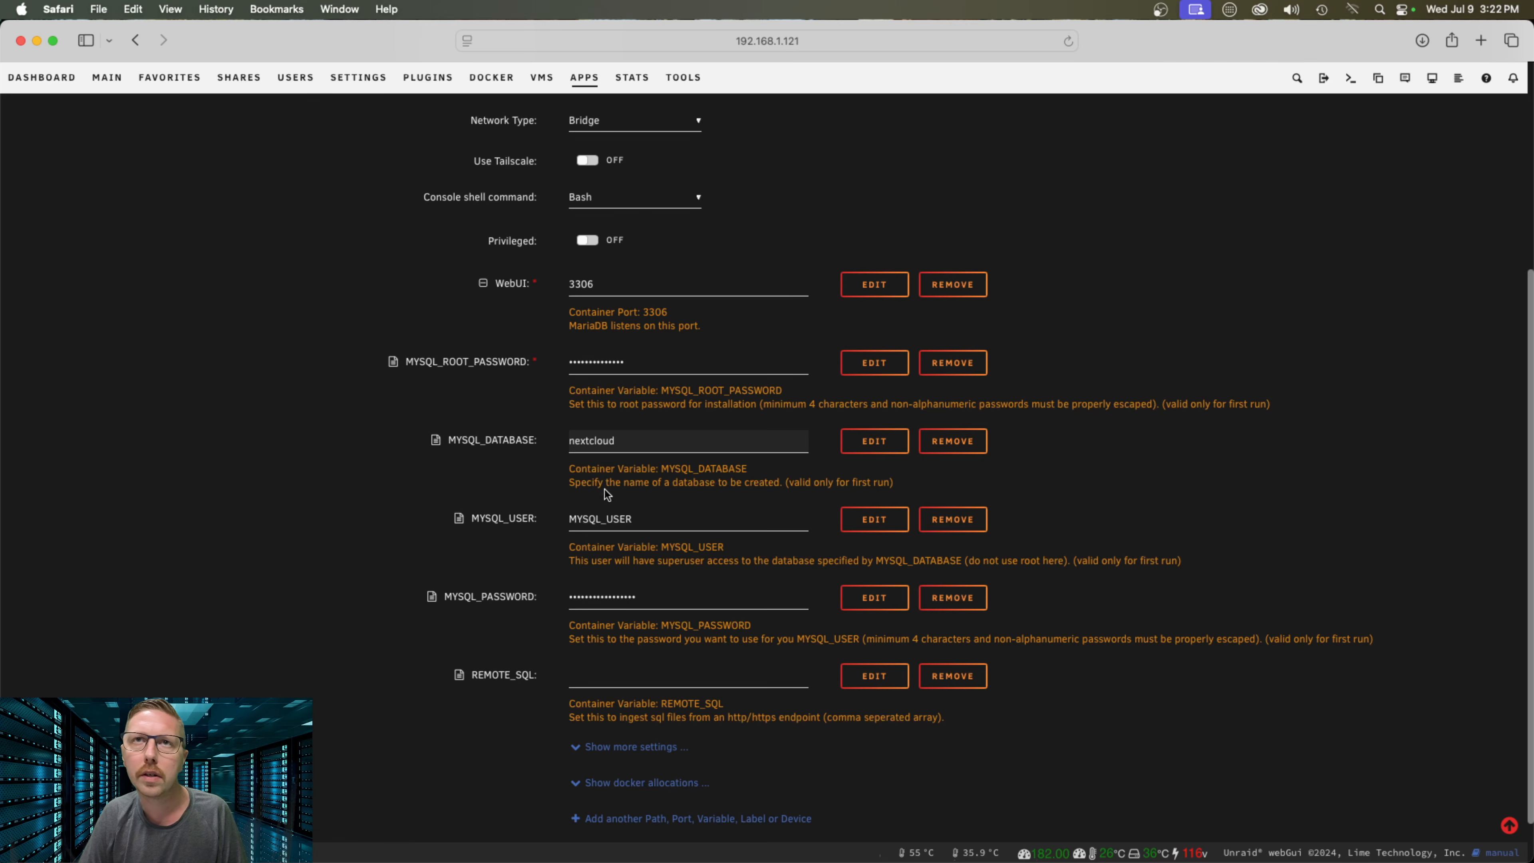
pyautogui.moveTo(675, 521); pyautogui.dragTo(493, 516)
pyautogui.write('nextcloud')
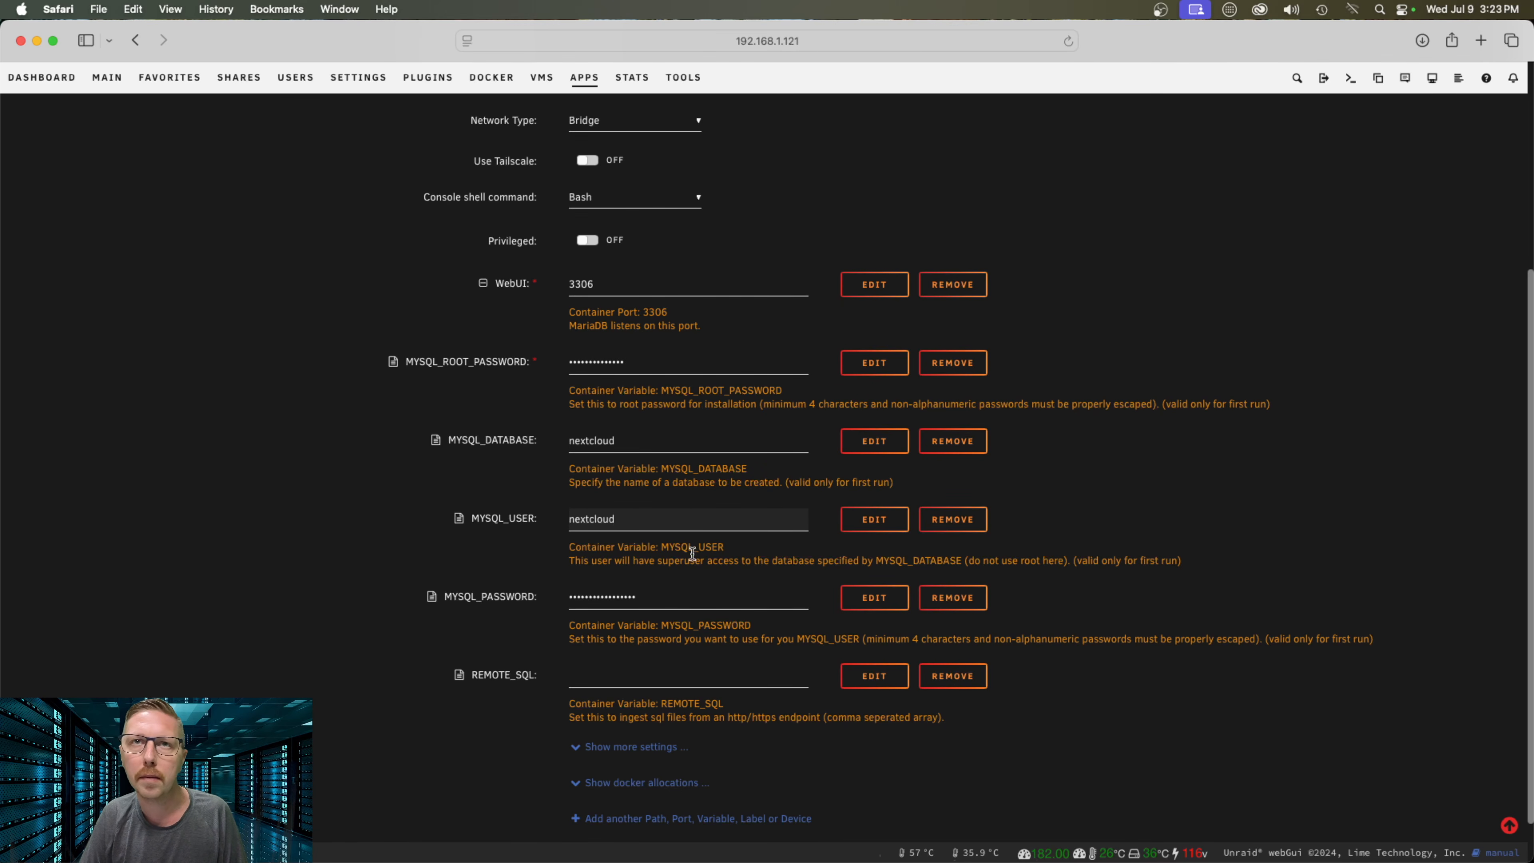
pyautogui.moveTo(662, 597); pyautogui.dragTo(484, 588)
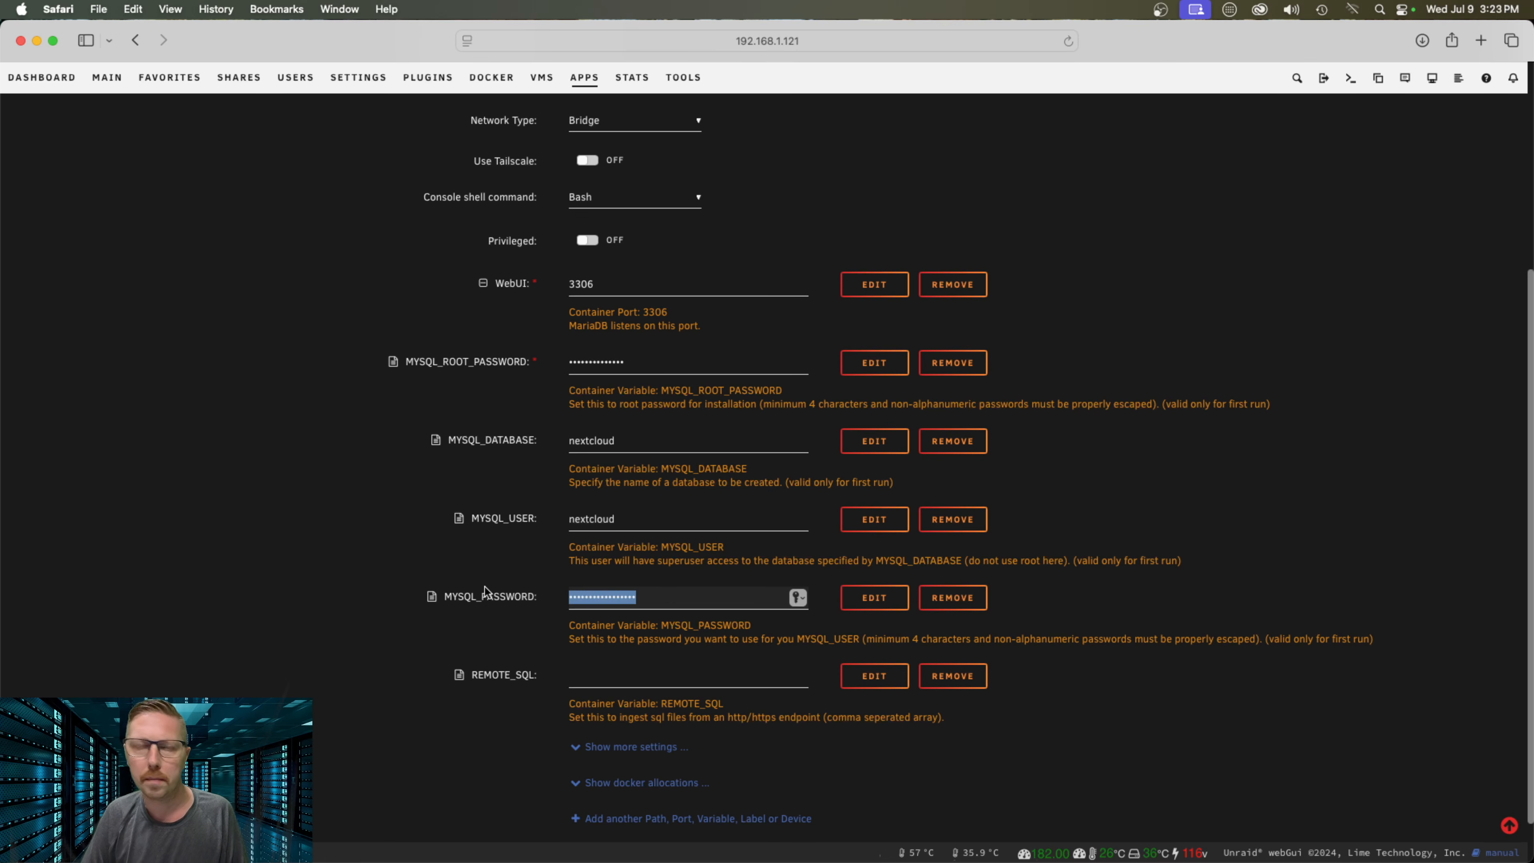
pyautogui.write('pas')
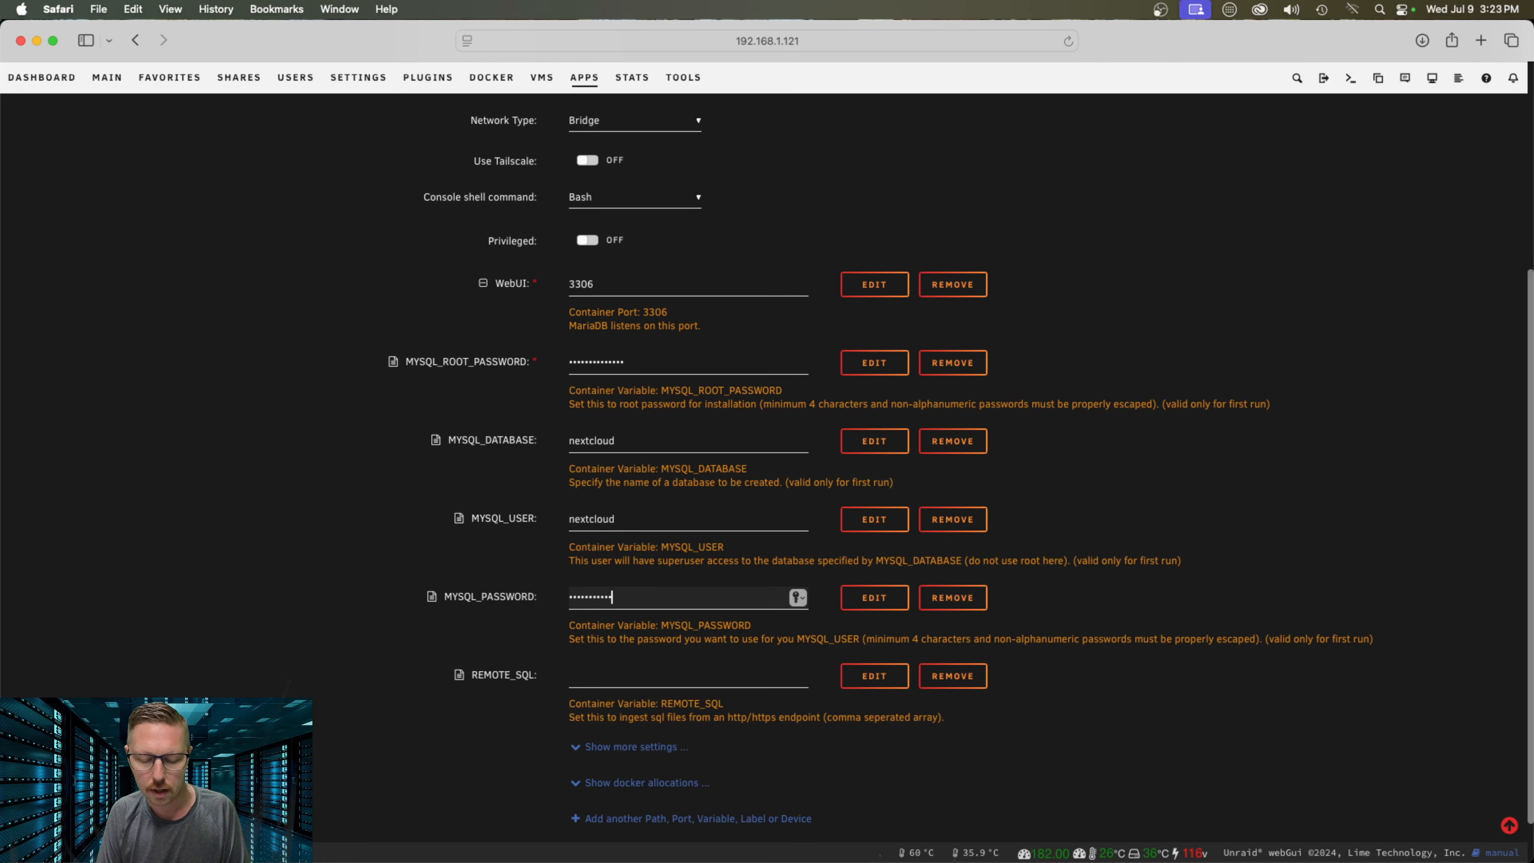
# Submit the MariaDB container template with Apply to create the container
pyautogui.scroll(1, 595, 641)
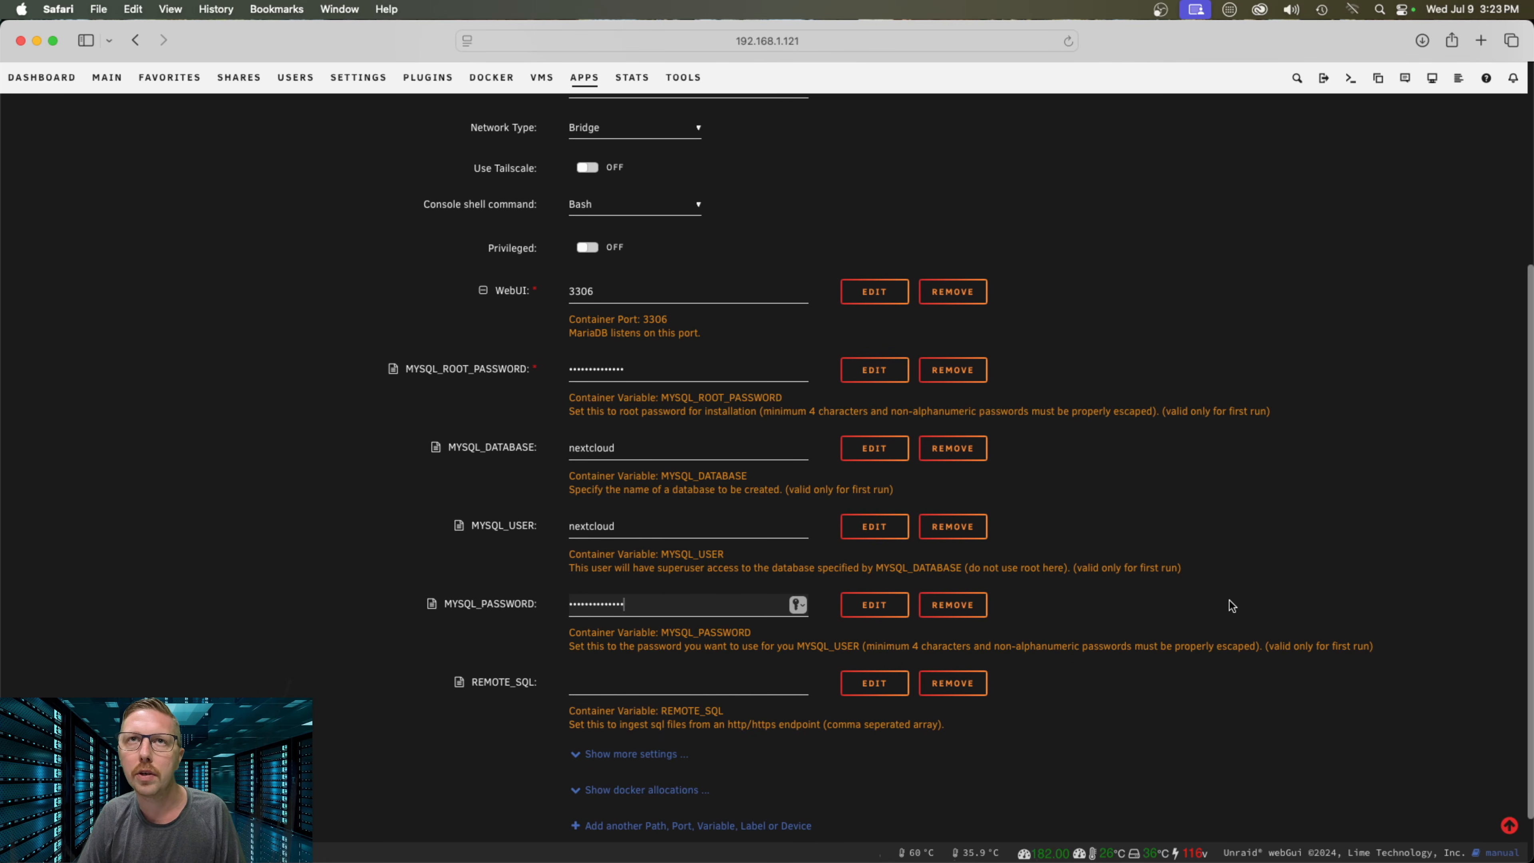
pyautogui.click(1336, 498)
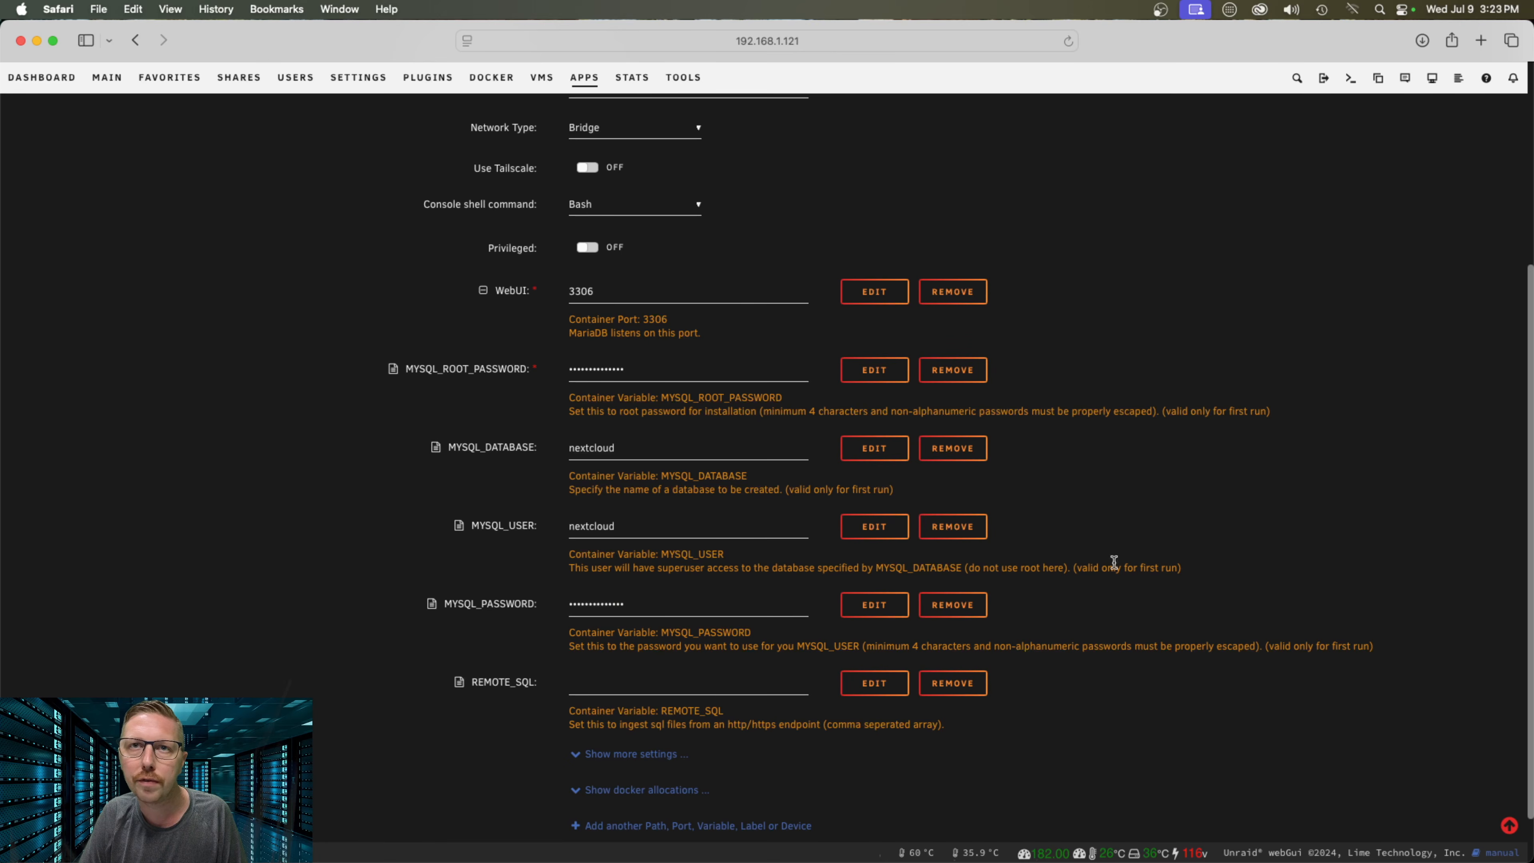
pyautogui.scroll(5, 744, 481)
pyautogui.scroll(-6, 740, 484)
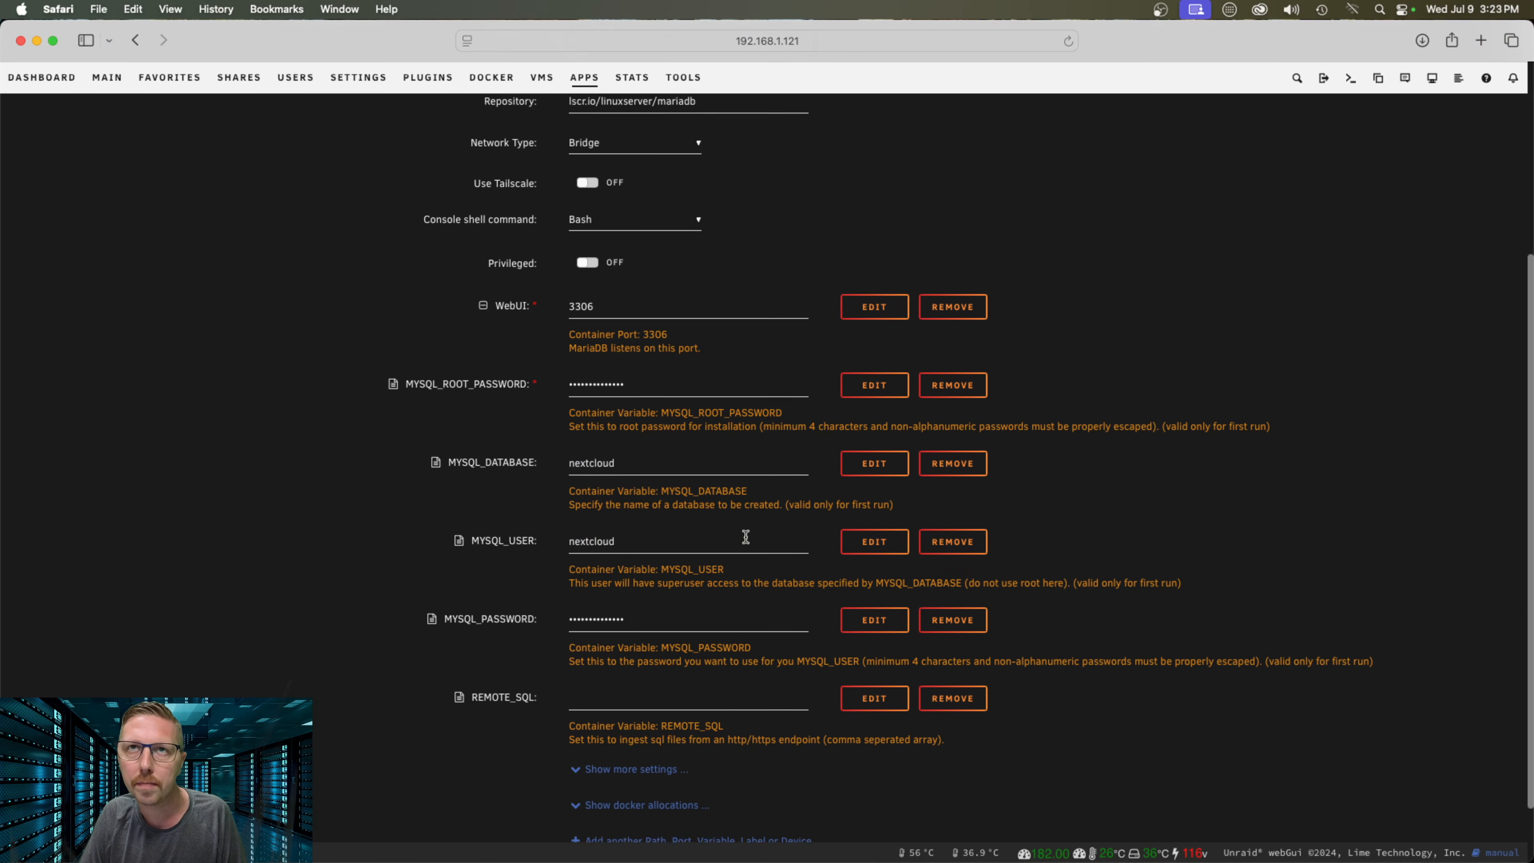
pyautogui.click(602, 802)
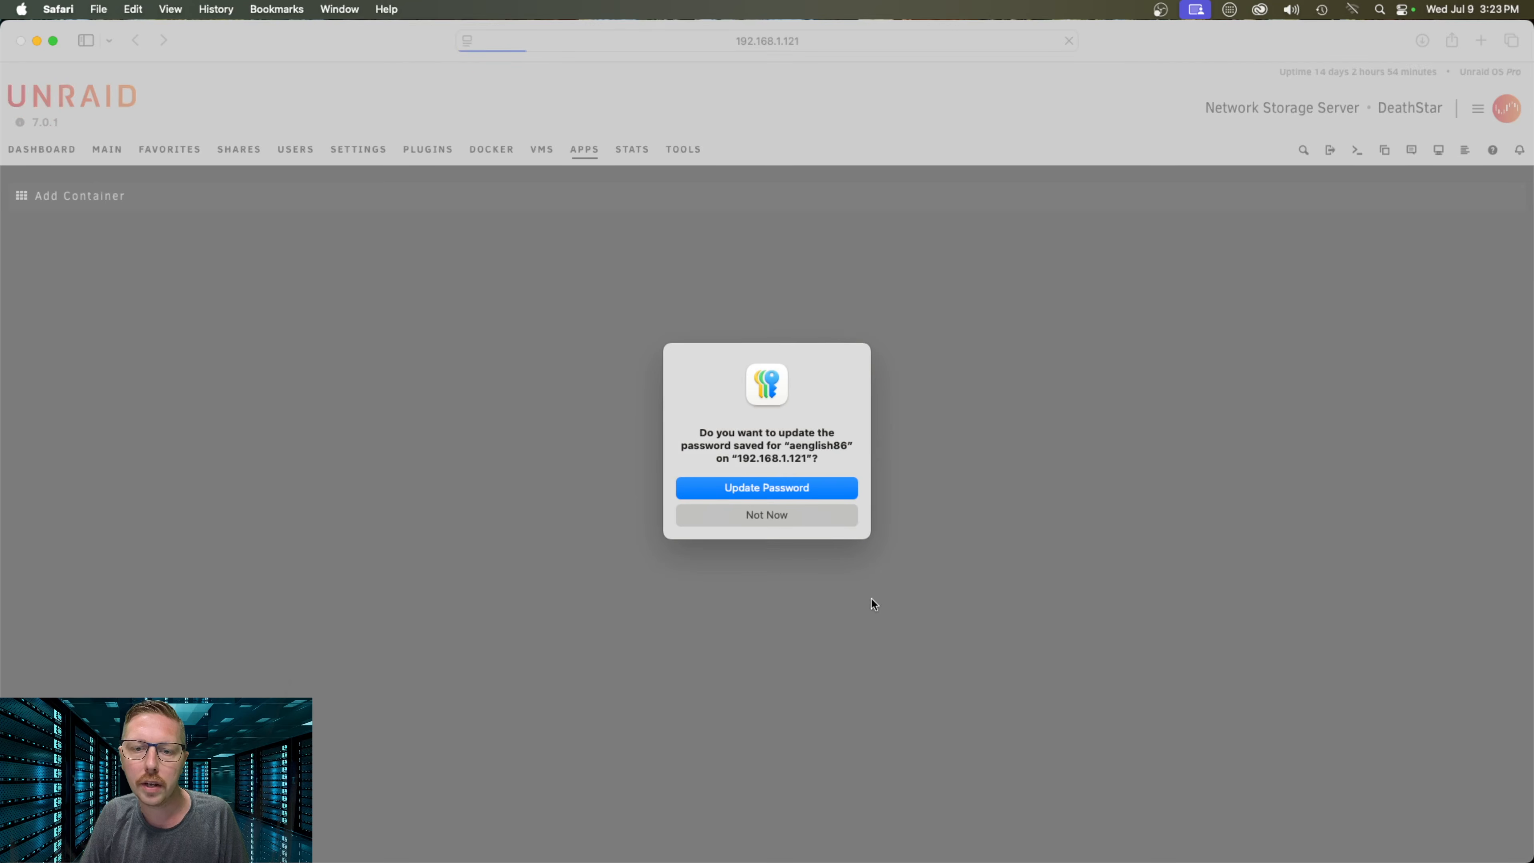
# Decline Safari's save-password prompt and close the finished MariaDB install log with Done
pyautogui.click(766, 515)
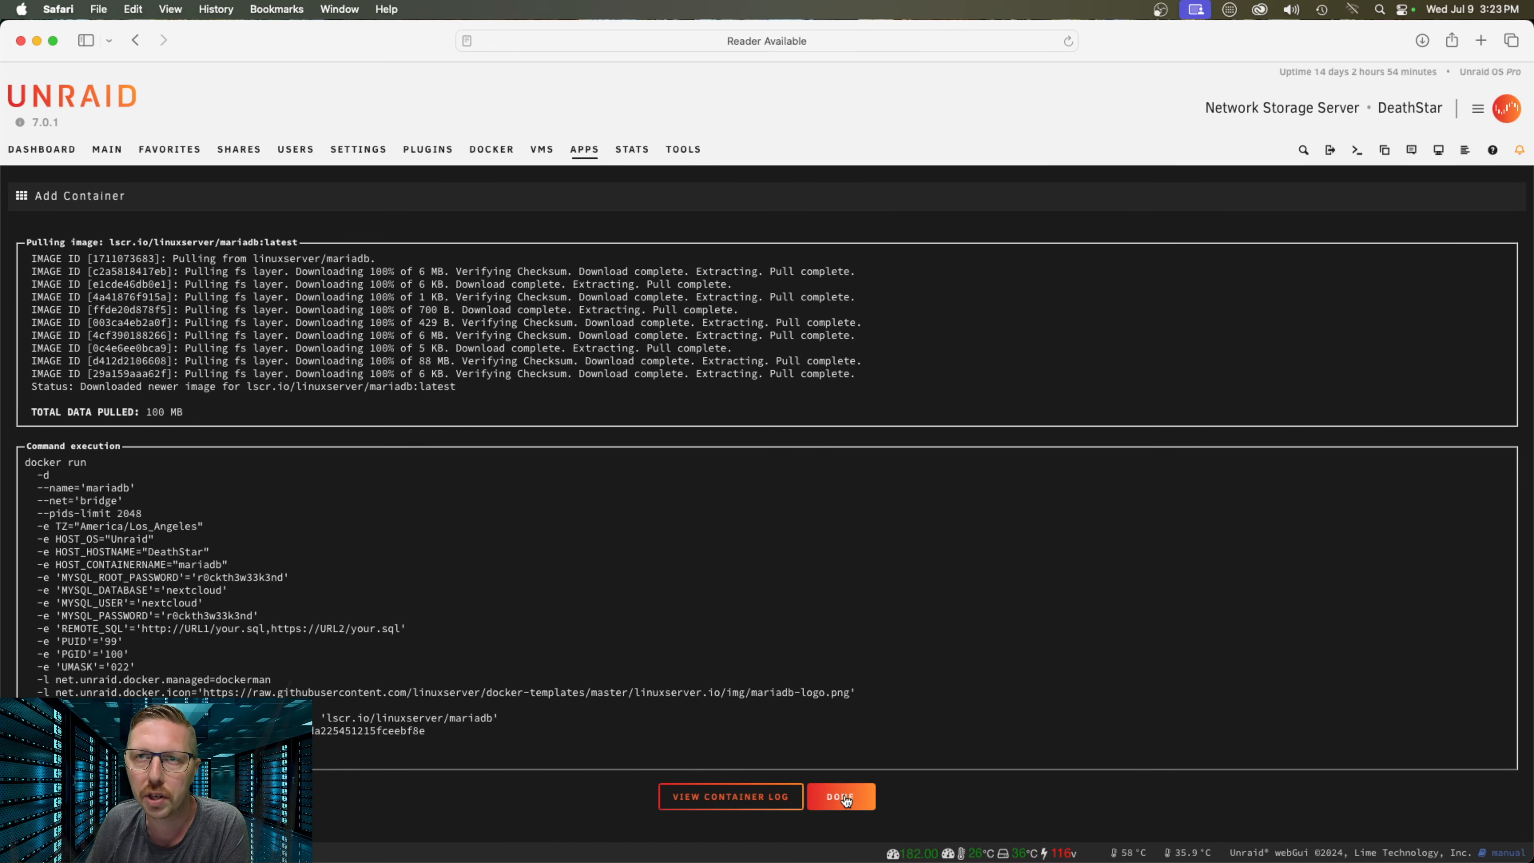
pyautogui.click(844, 796)
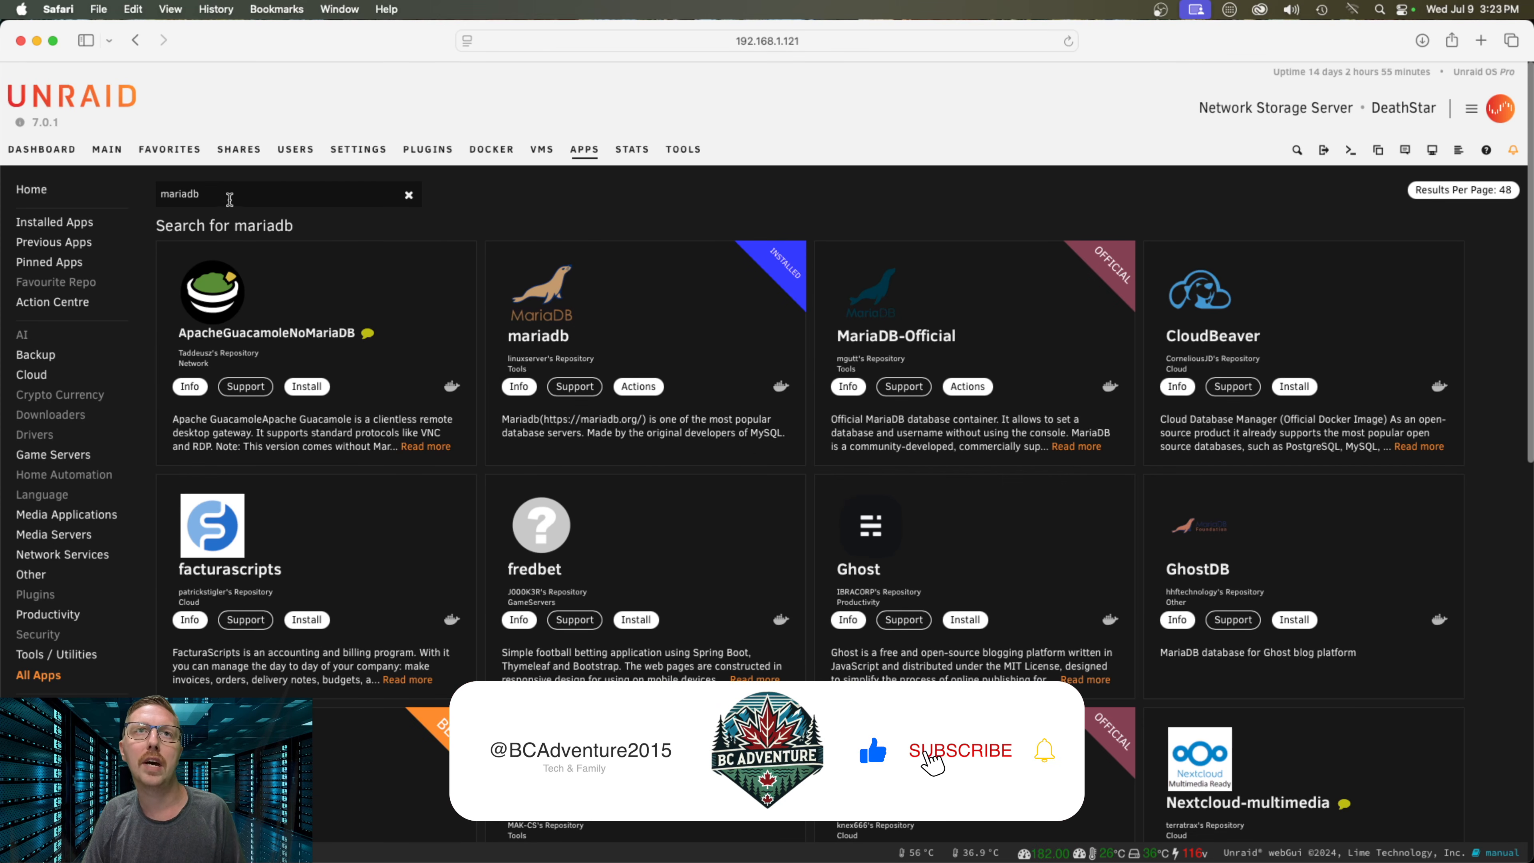
# Search Apps for nextcloud and install linuxserver's nextcloud using the Default tag
pyautogui.moveTo(229, 194); pyautogui.dragTo(82, 197)
pyautogui.write('rextcloud')
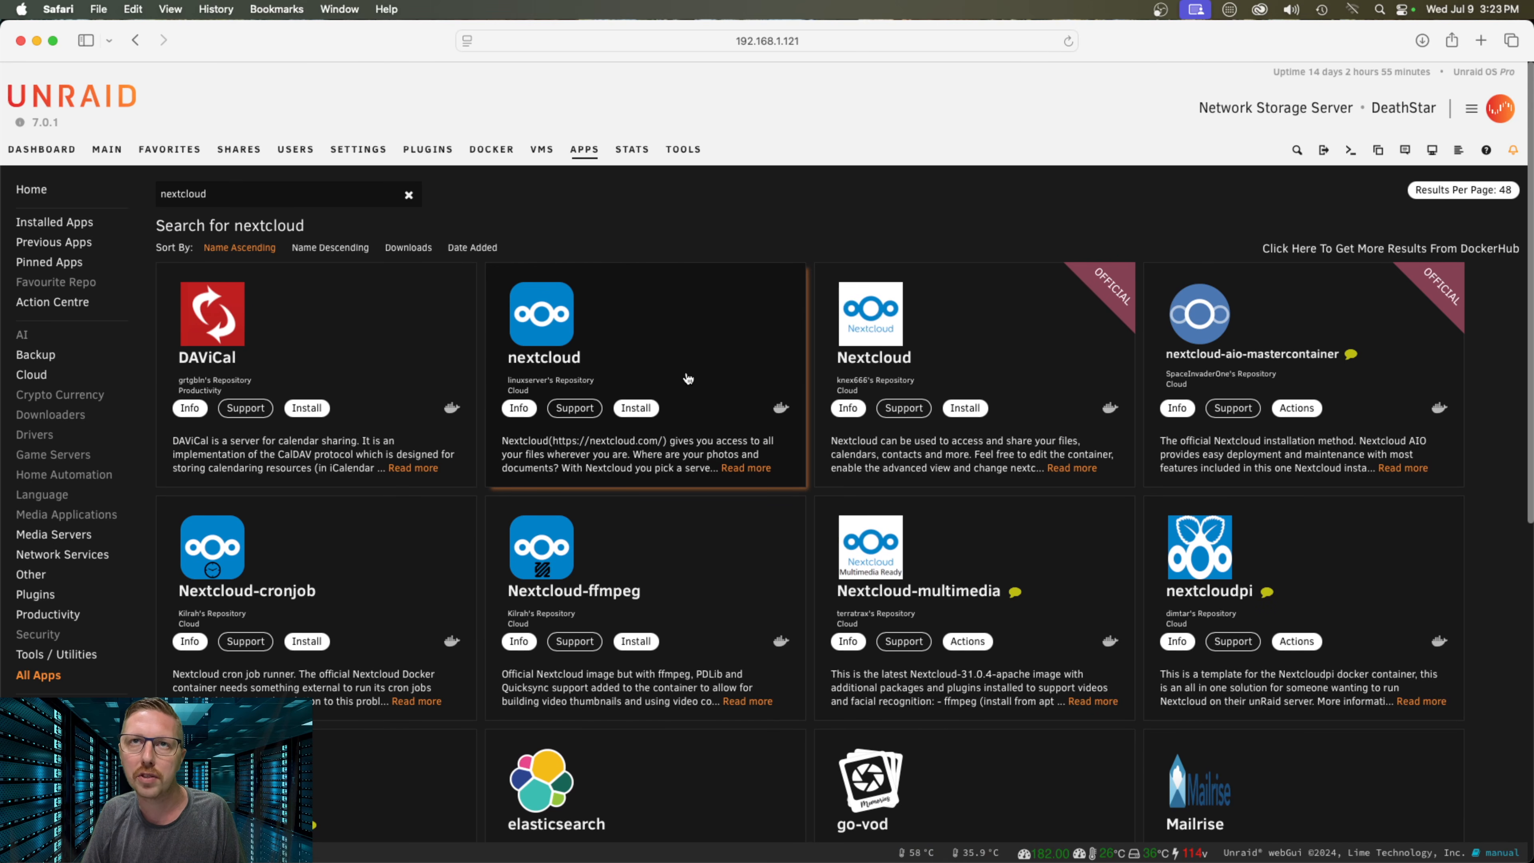
pyautogui.click(634, 411)
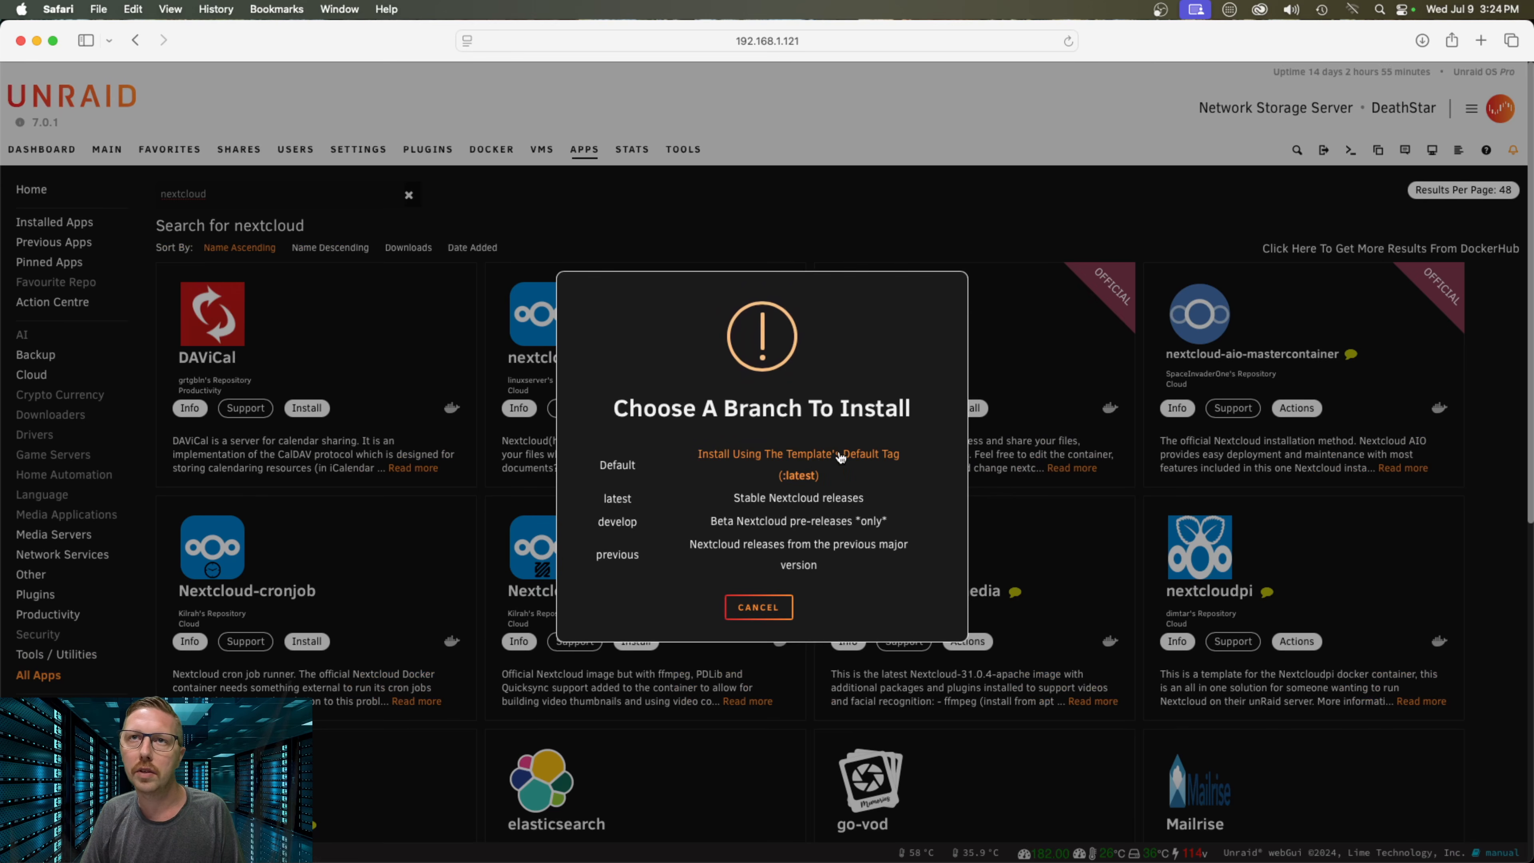
pyautogui.click(792, 457)
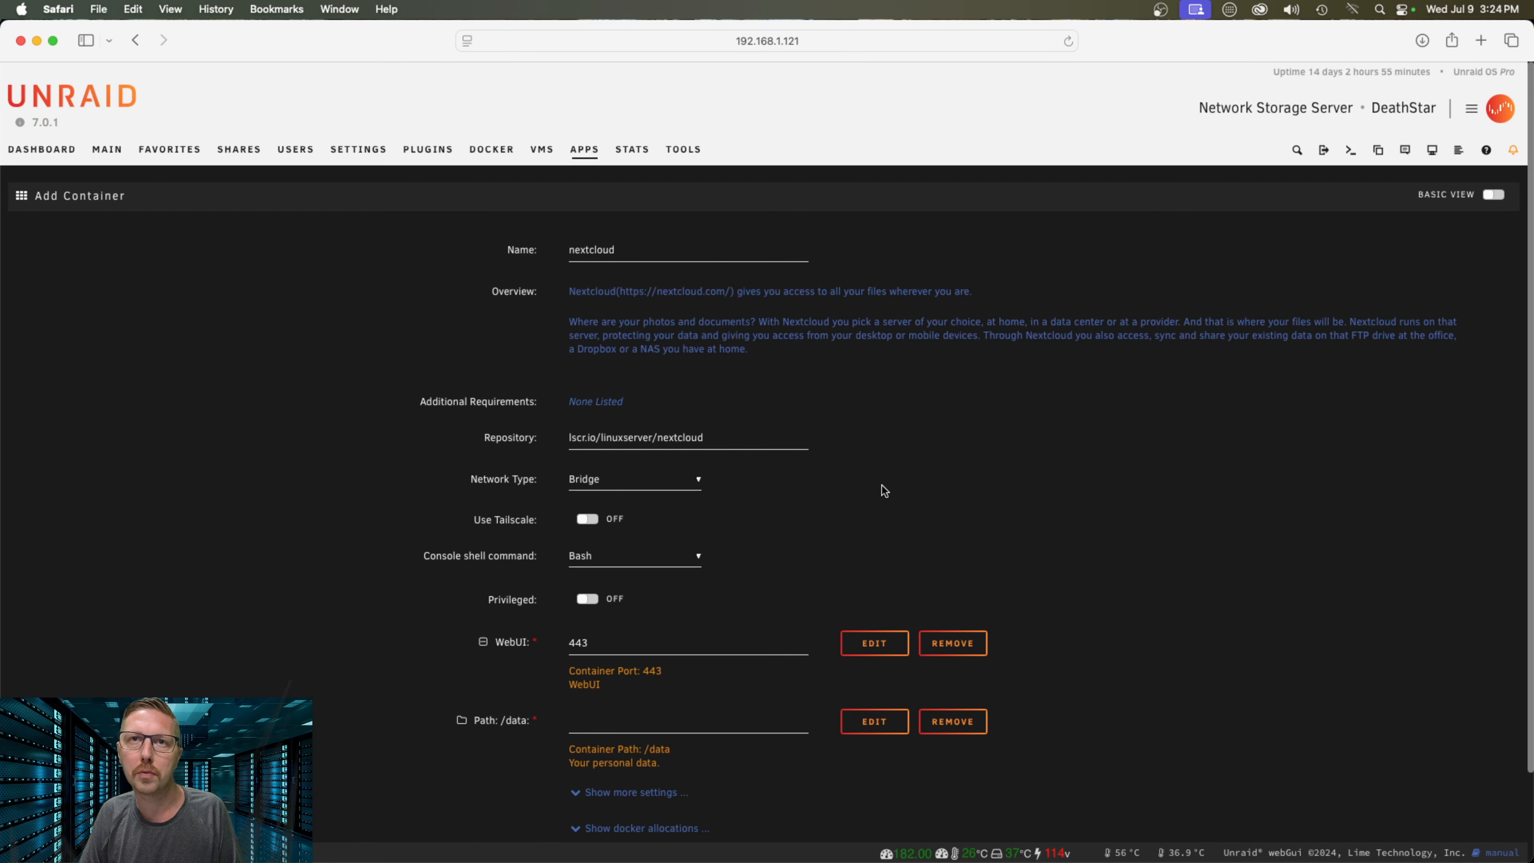
# Check used docker ports and change the nextcloud WebUI host port from 443 to 4943
pyautogui.scroll(-3, 866, 500)
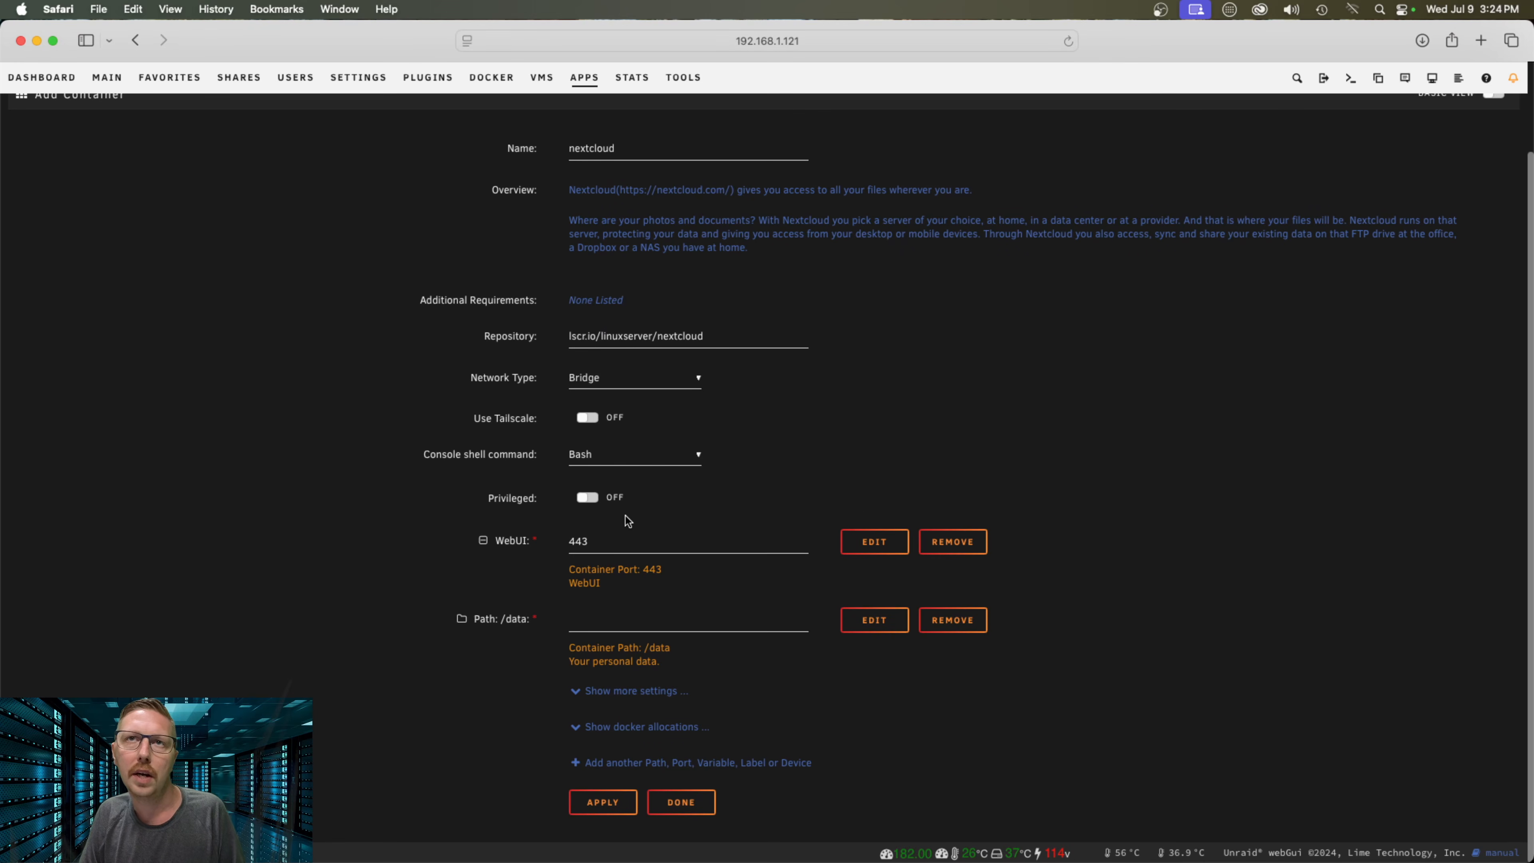
pyautogui.click(574, 540)
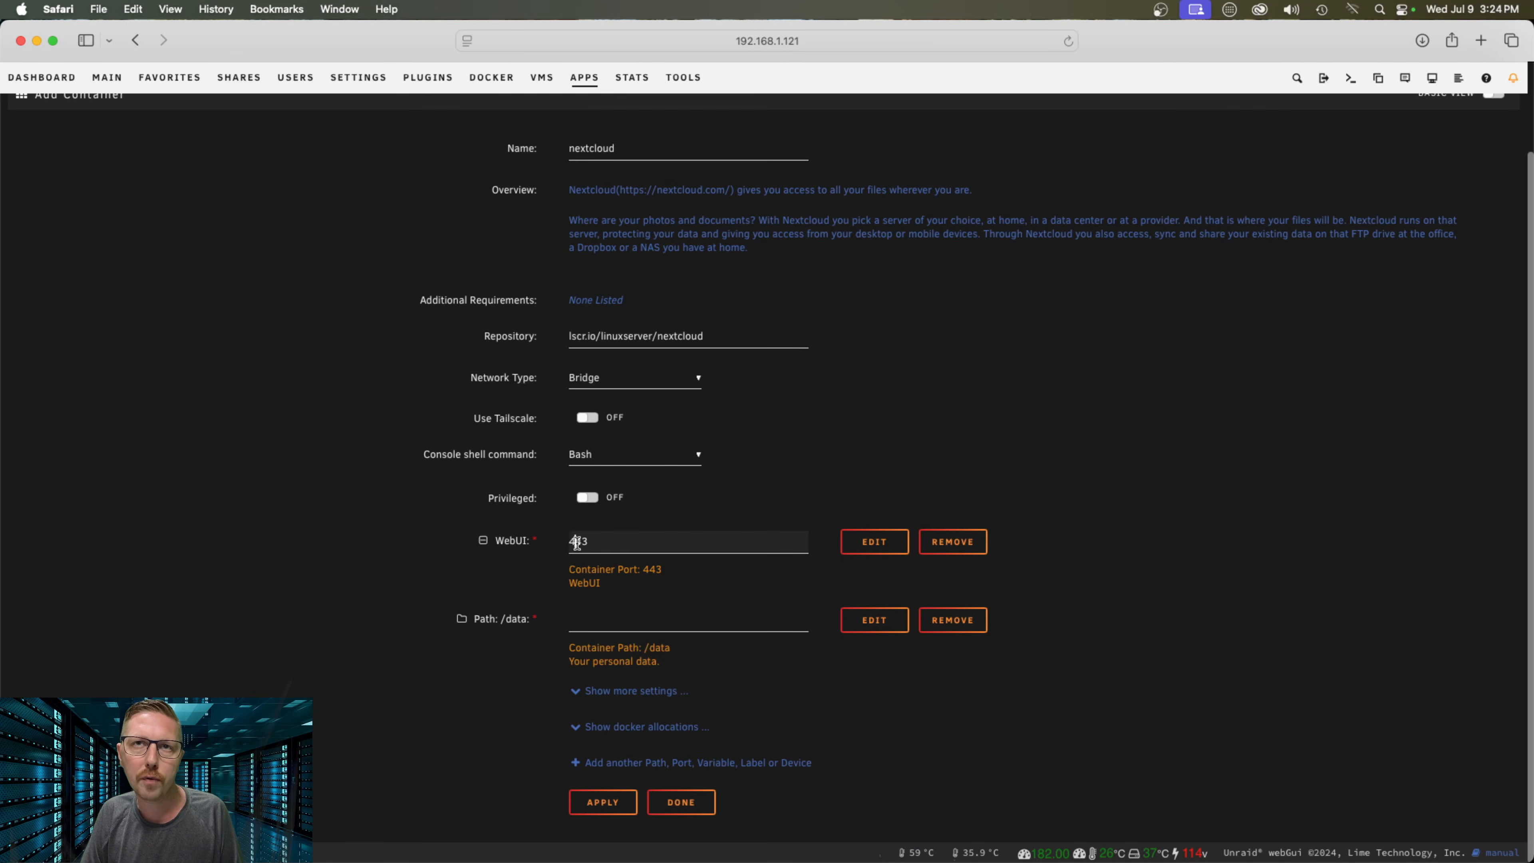
pyautogui.scroll(1, 735, 572)
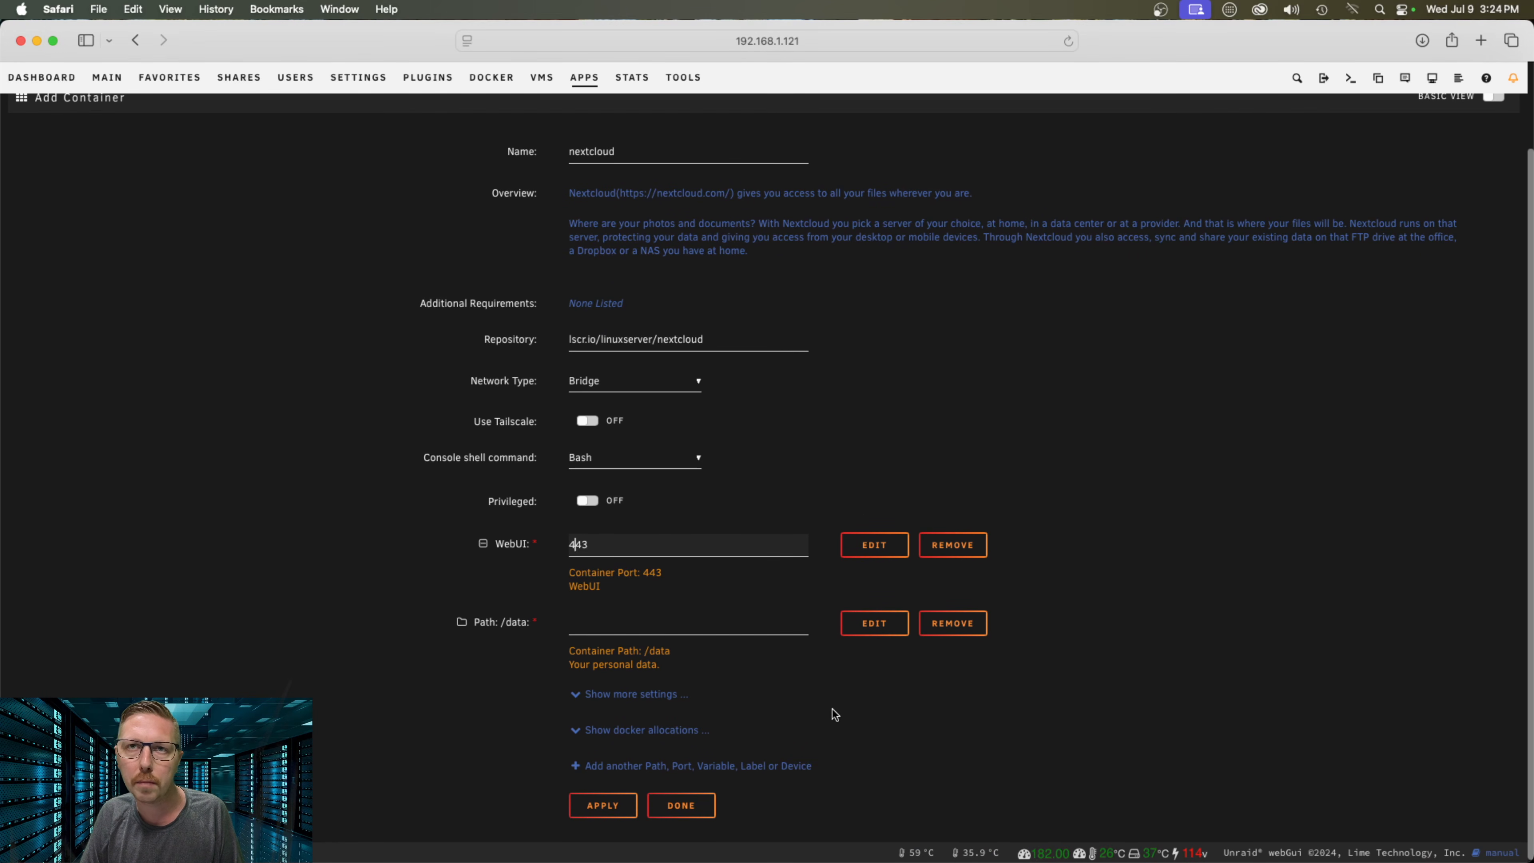
pyautogui.click(682, 733)
pyautogui.scroll(-5, 878, 727)
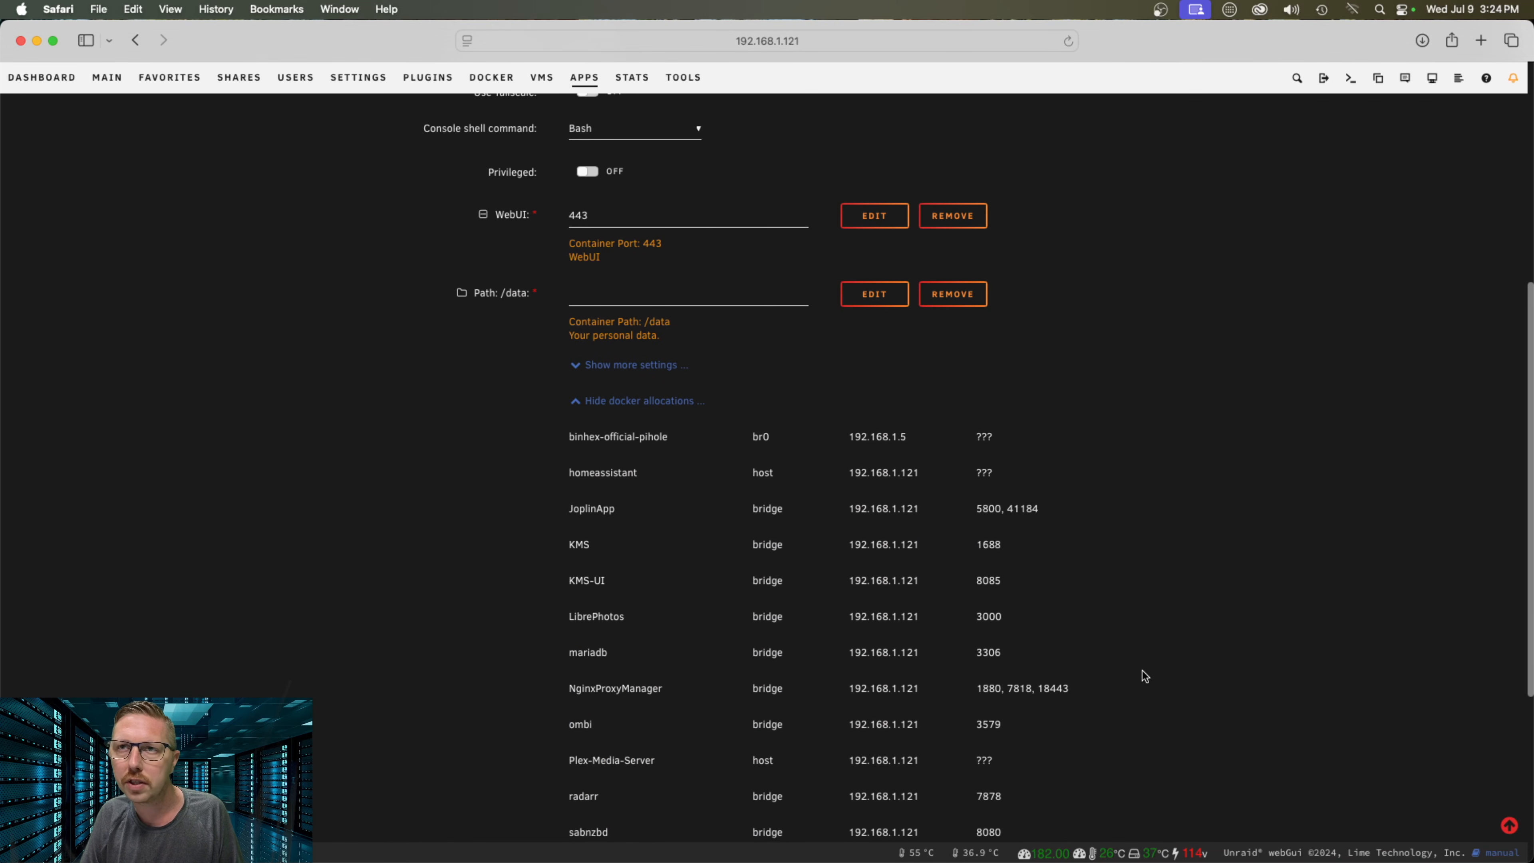
pyautogui.scroll(-2, 1124, 667)
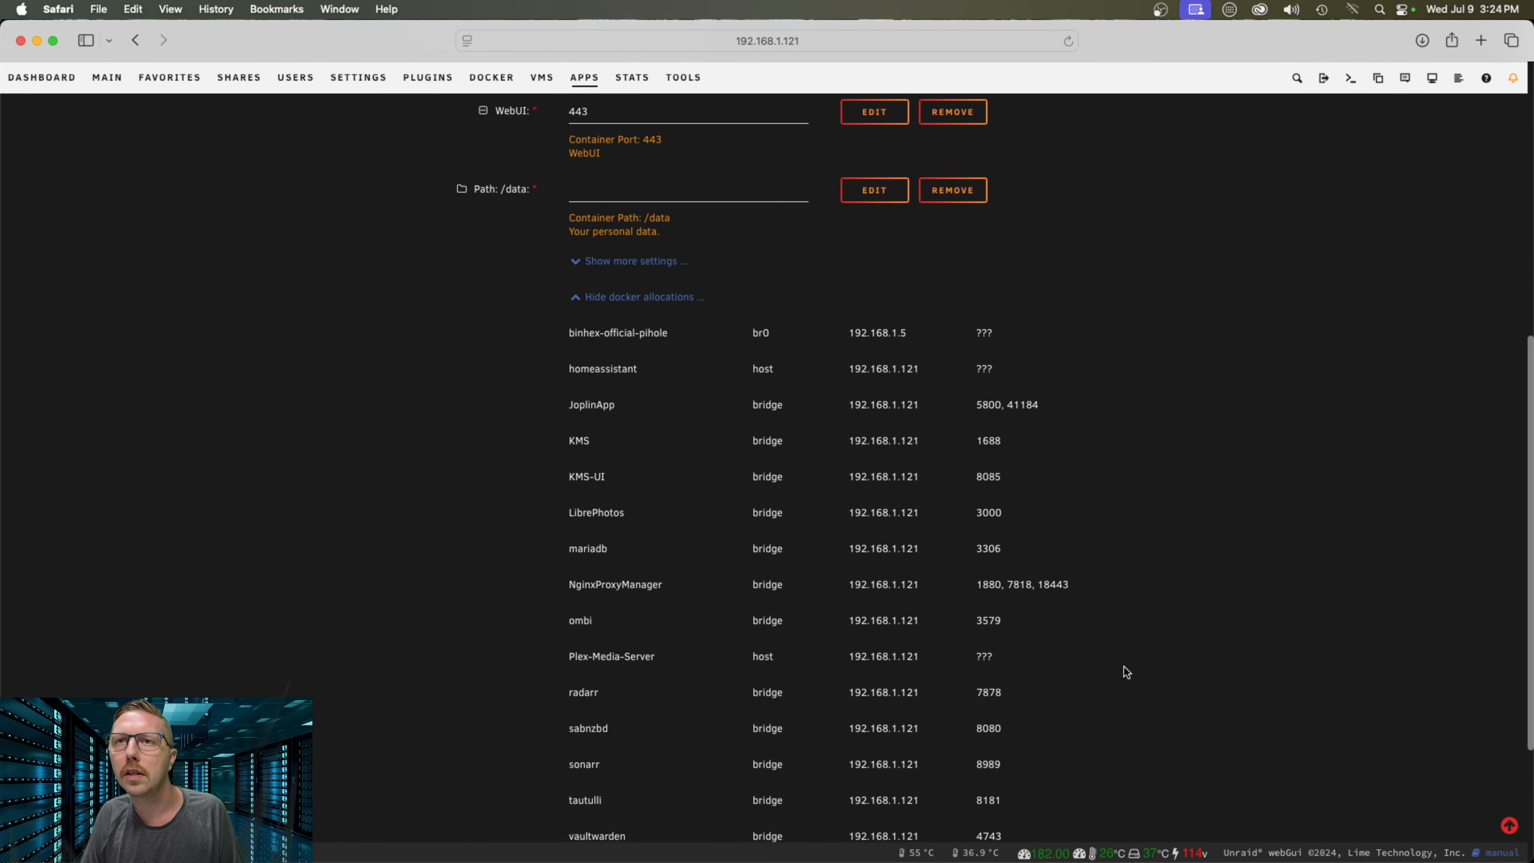
pyautogui.scroll(-3, 1123, 666)
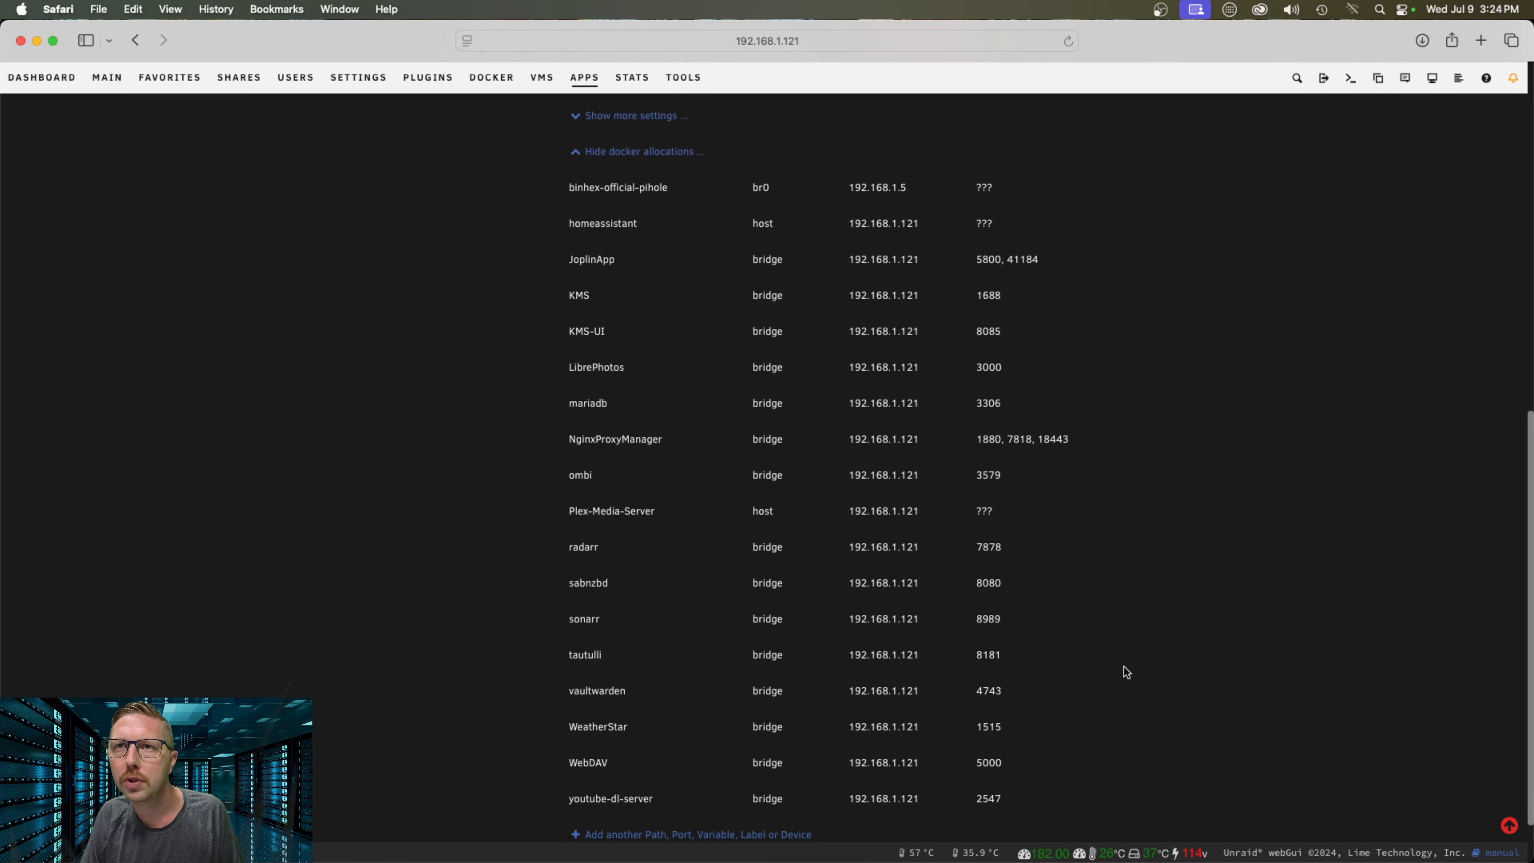
pyautogui.scroll(10, 1123, 667)
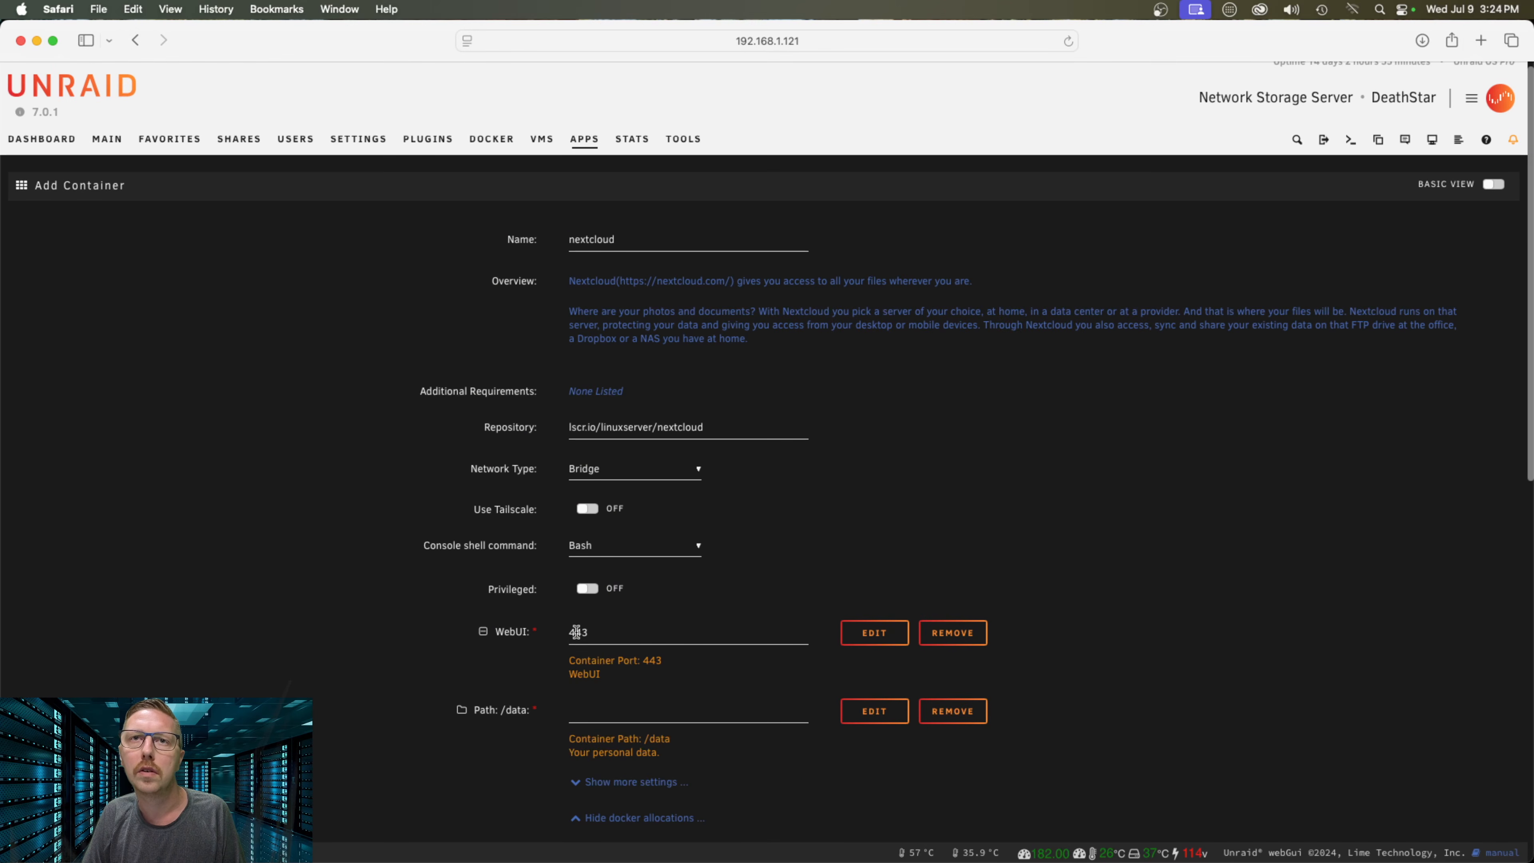
pyautogui.click(576, 631)
pyautogui.write('9')
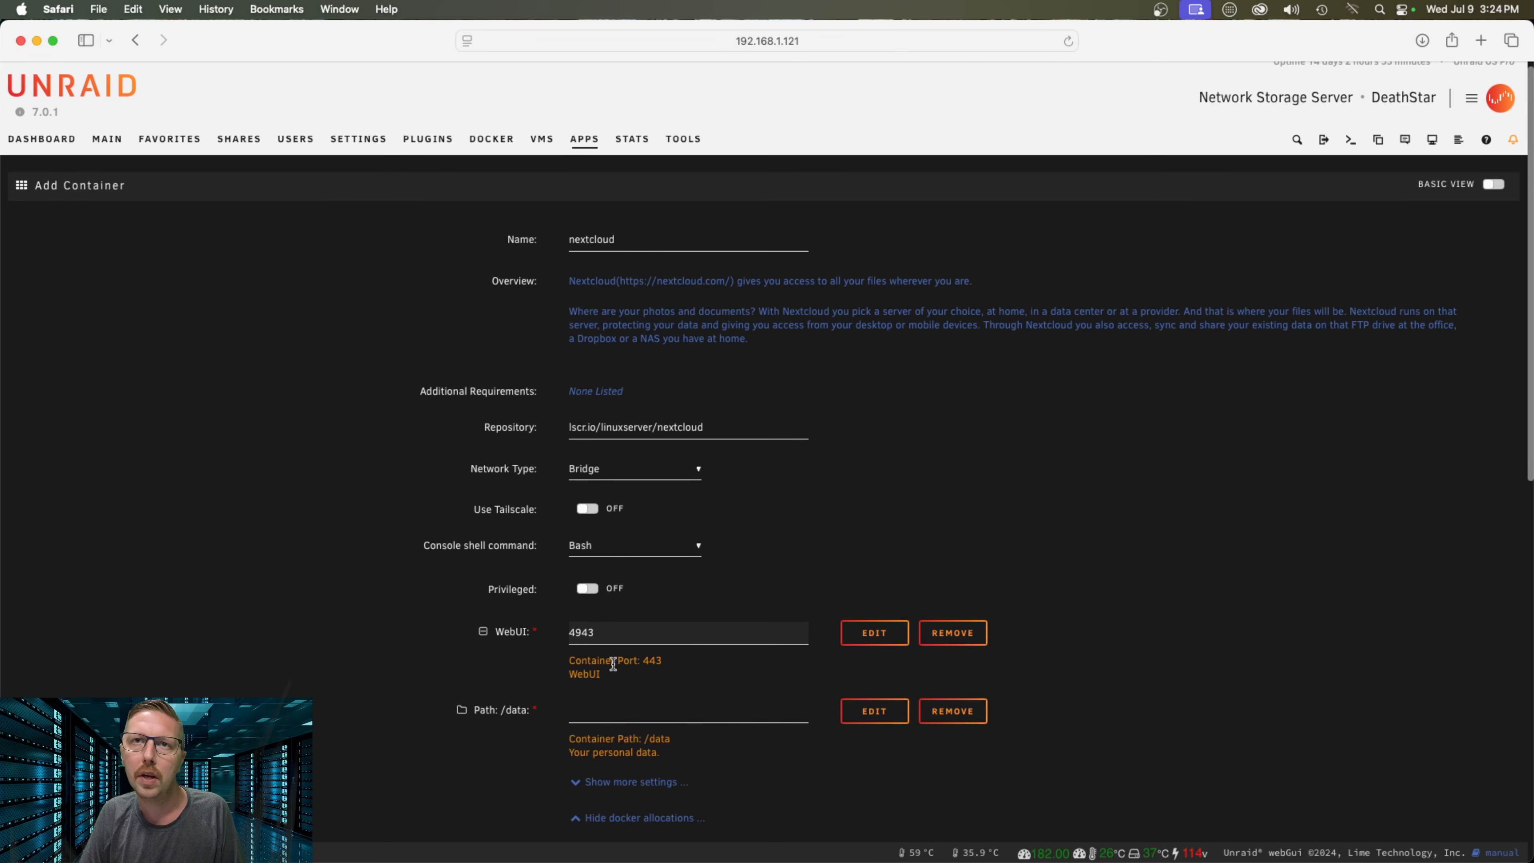
pyautogui.rightClick(241, 143)
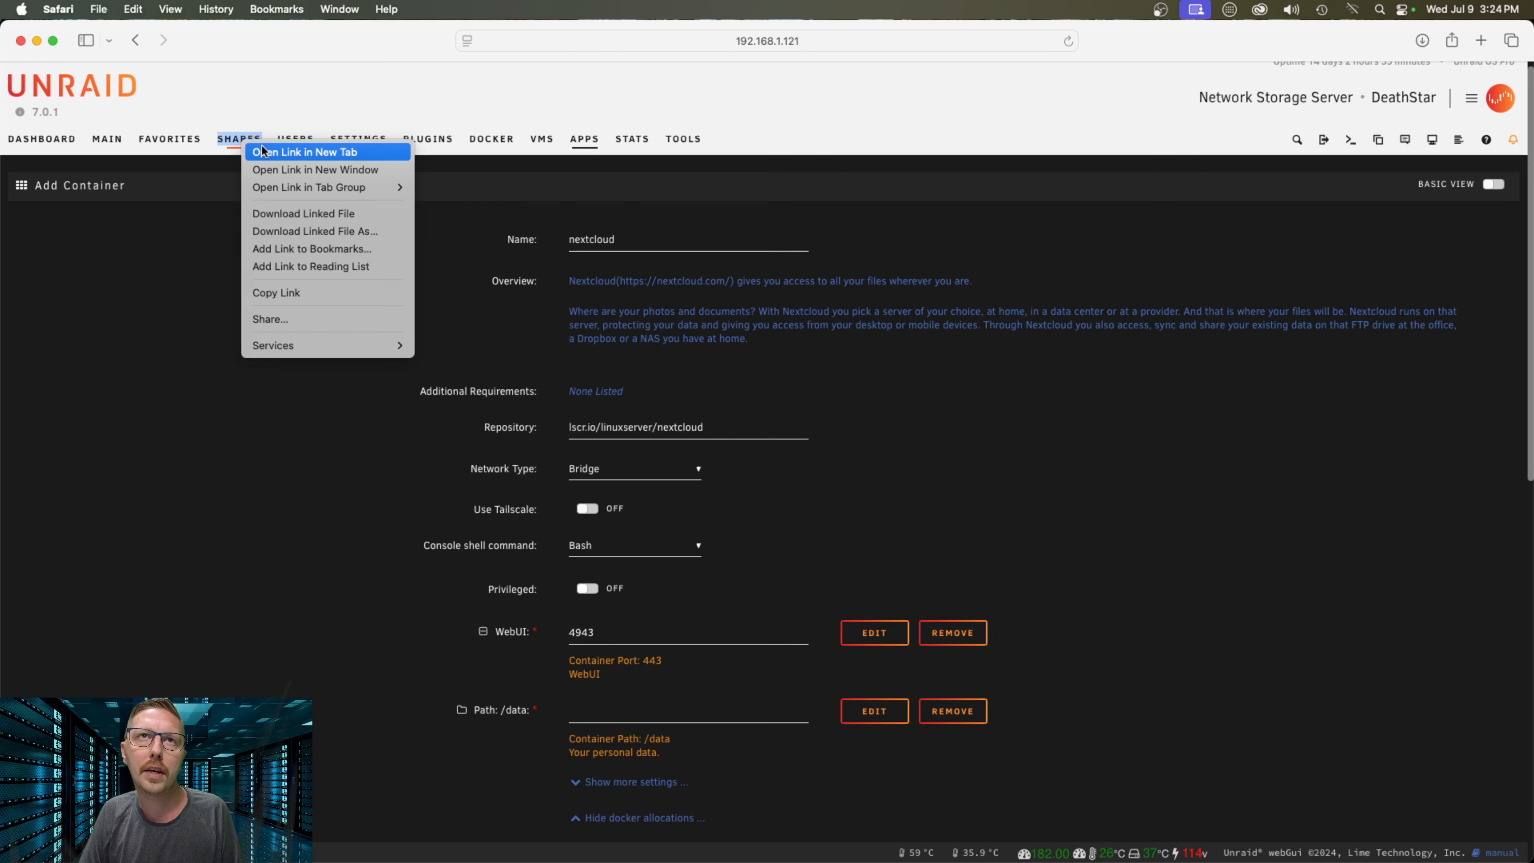
# Open Shares in a new tab and delete every file and folder inside the Nextcloud share
pyautogui.click(353, 152)
pyautogui.click(1034, 74)
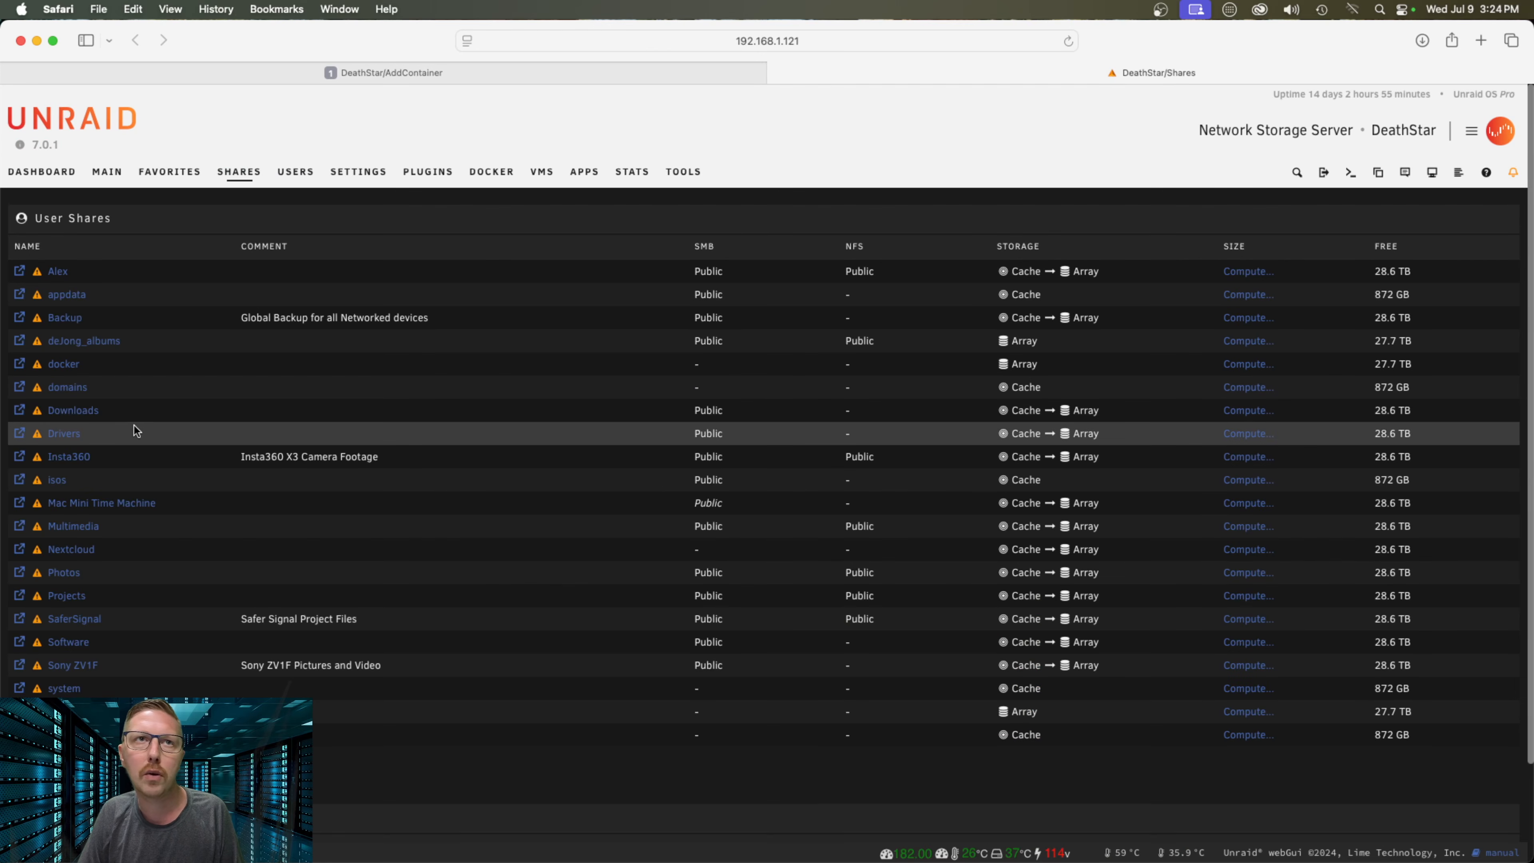
pyautogui.click(70, 550)
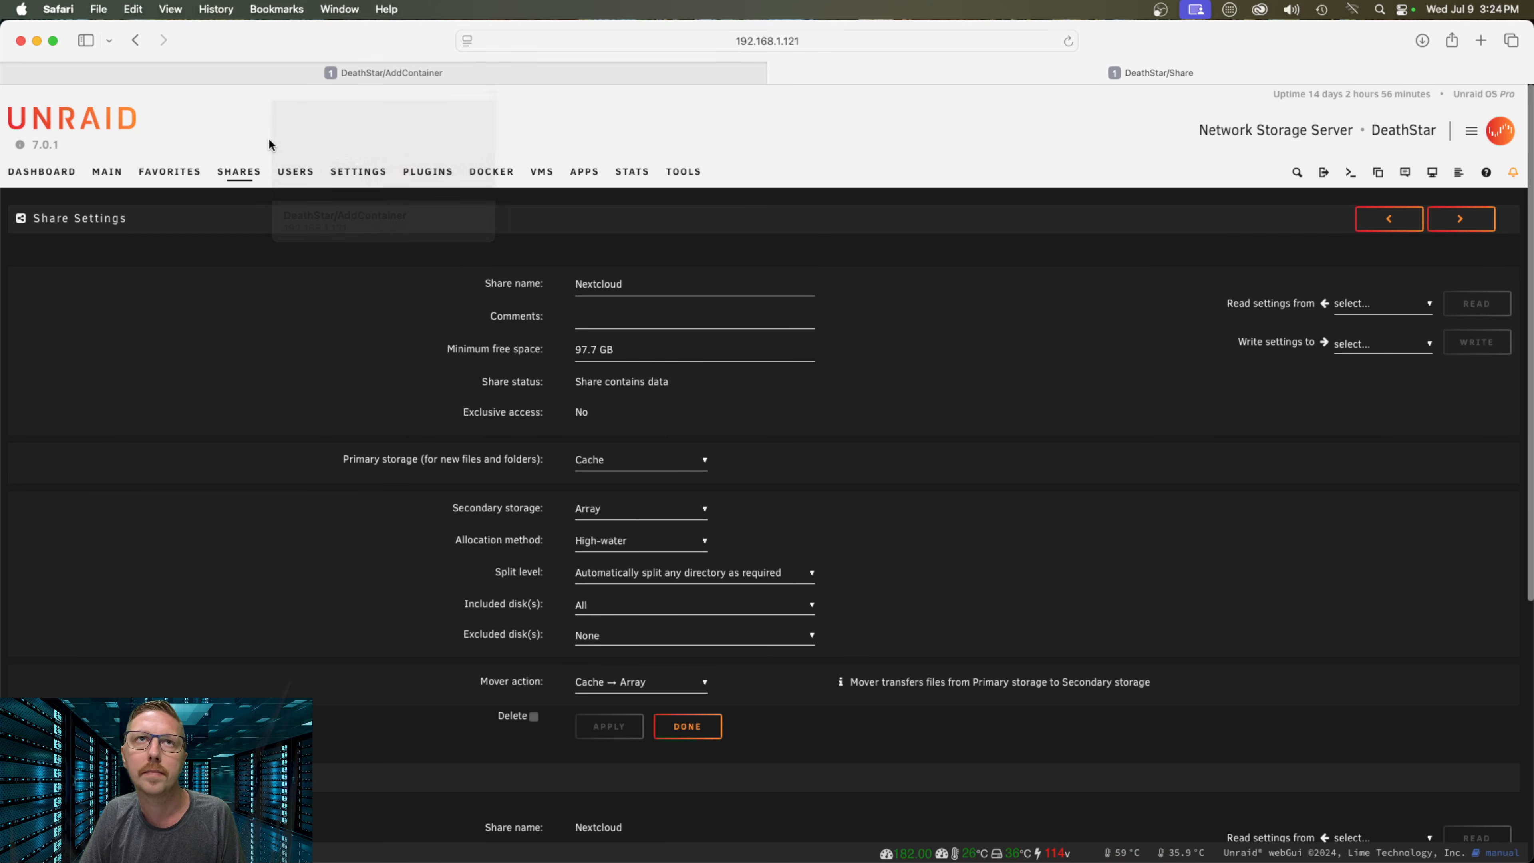
pyautogui.click(242, 174)
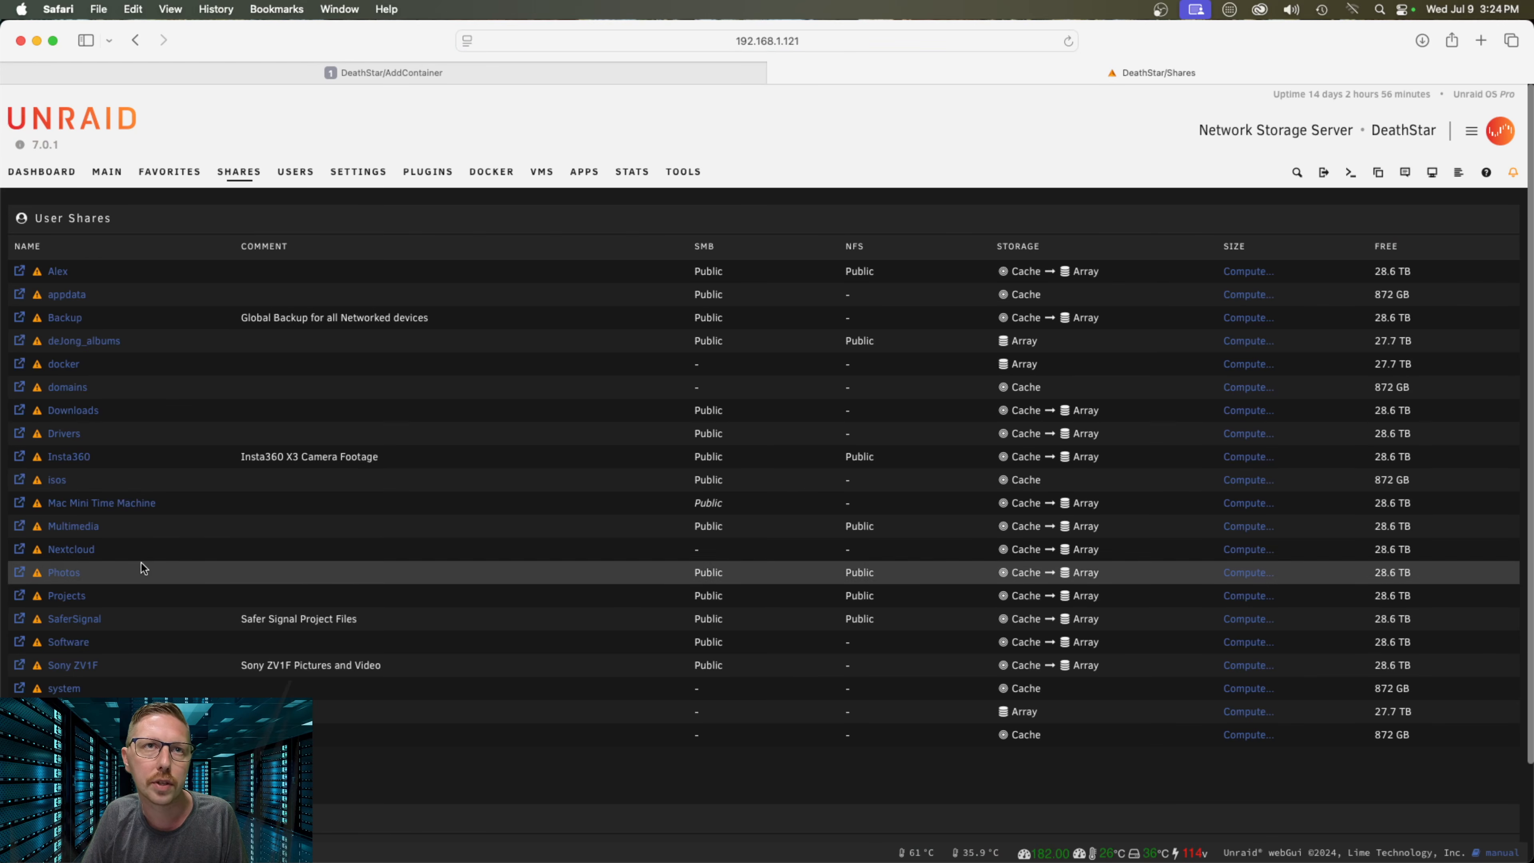
pyautogui.click(24, 551)
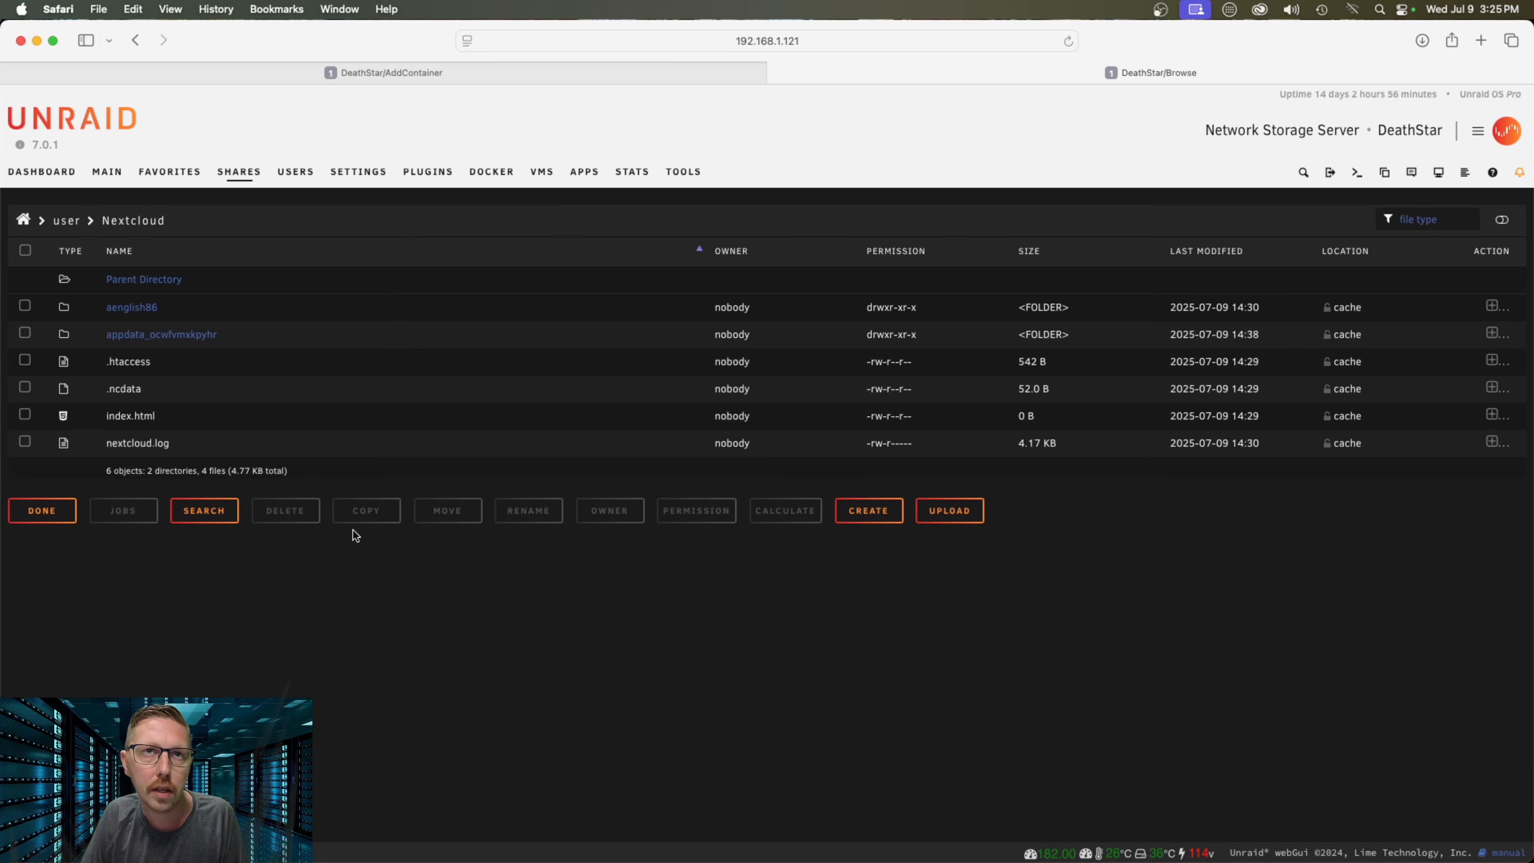
pyautogui.click(24, 250)
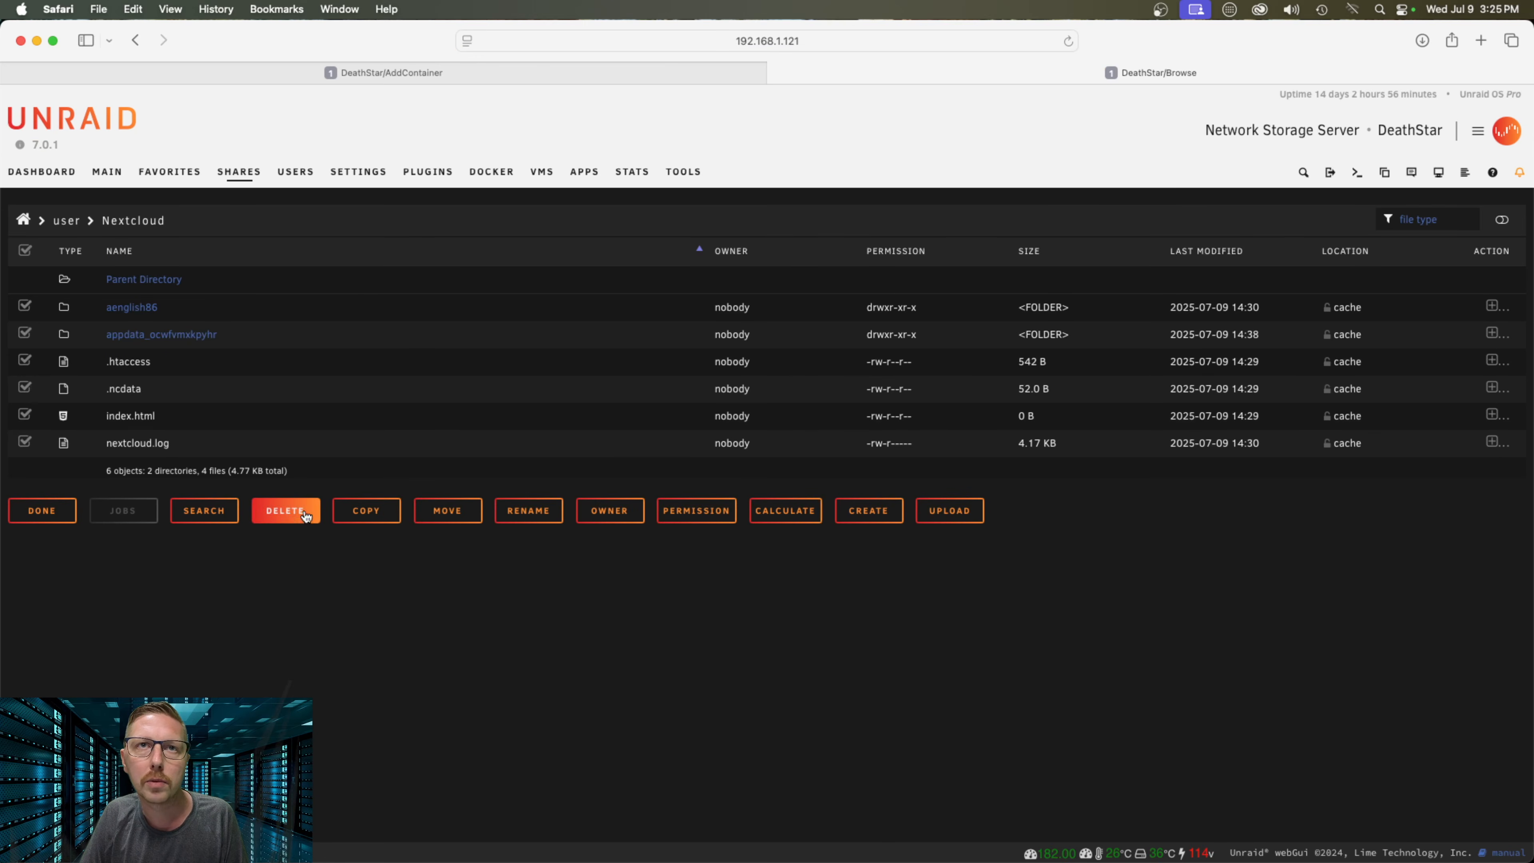
pyautogui.click(286, 511)
pyautogui.click(943, 566)
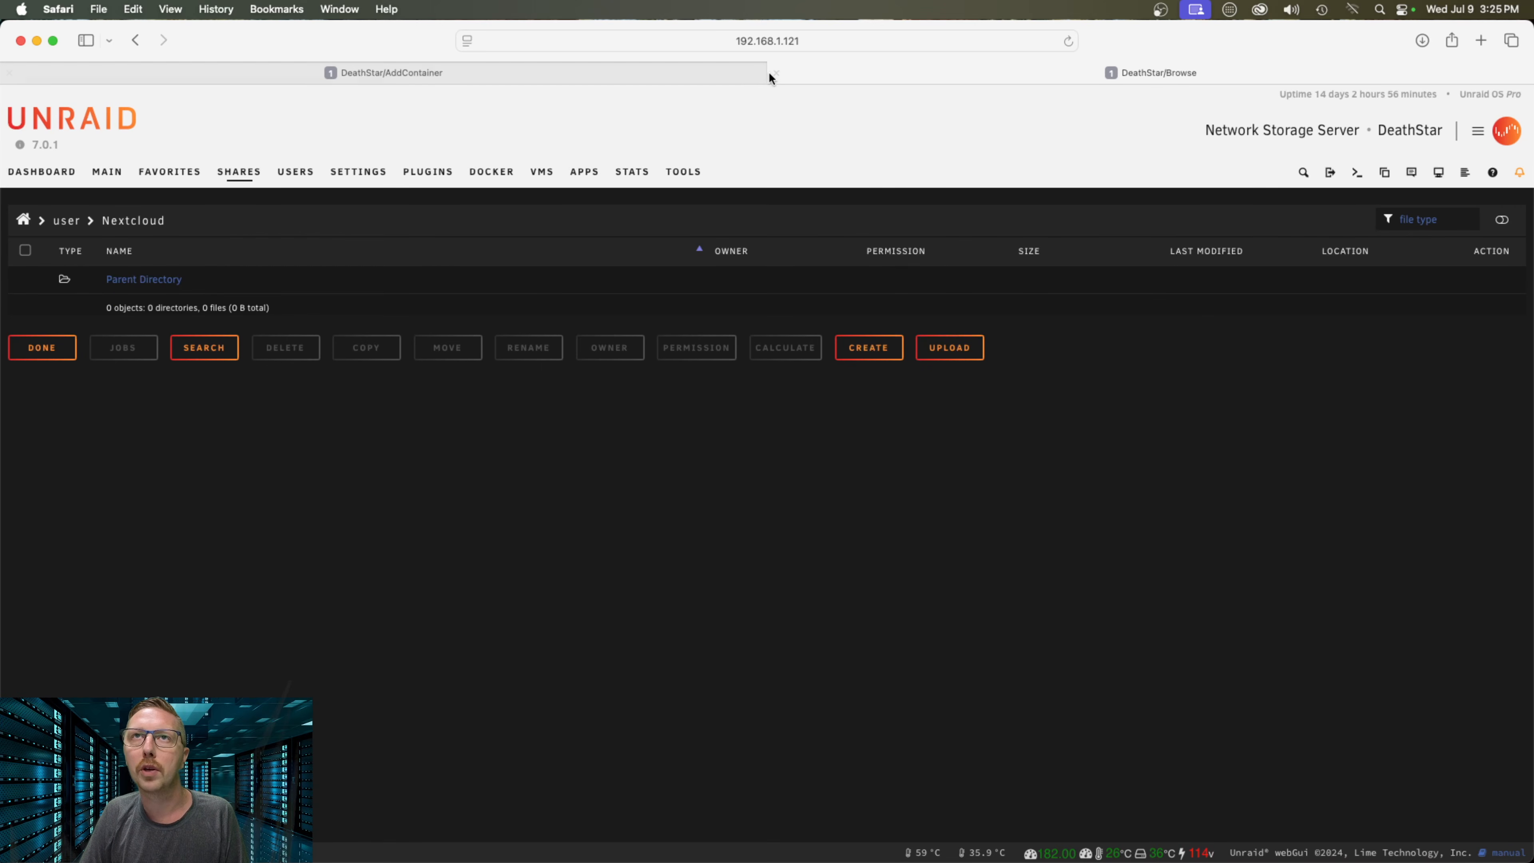
pyautogui.click(775, 73)
pyautogui.scroll(-3, 879, 504)
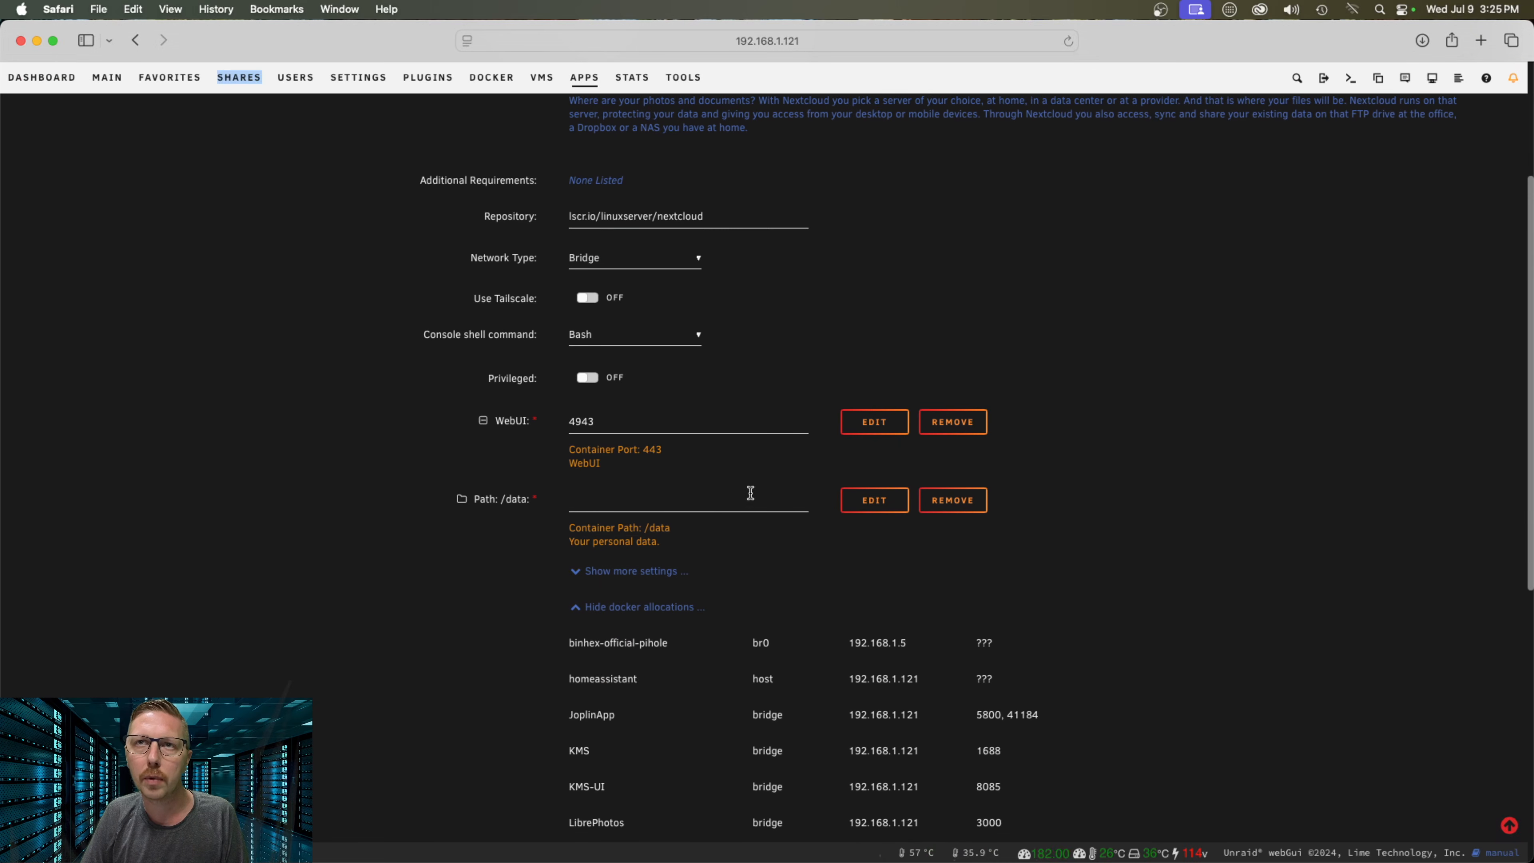
# Map the container's /data path to /mnt/user/Nextcloud/ using the folder picker
pyautogui.click(736, 492)
pyautogui.scroll(-2, 665, 631)
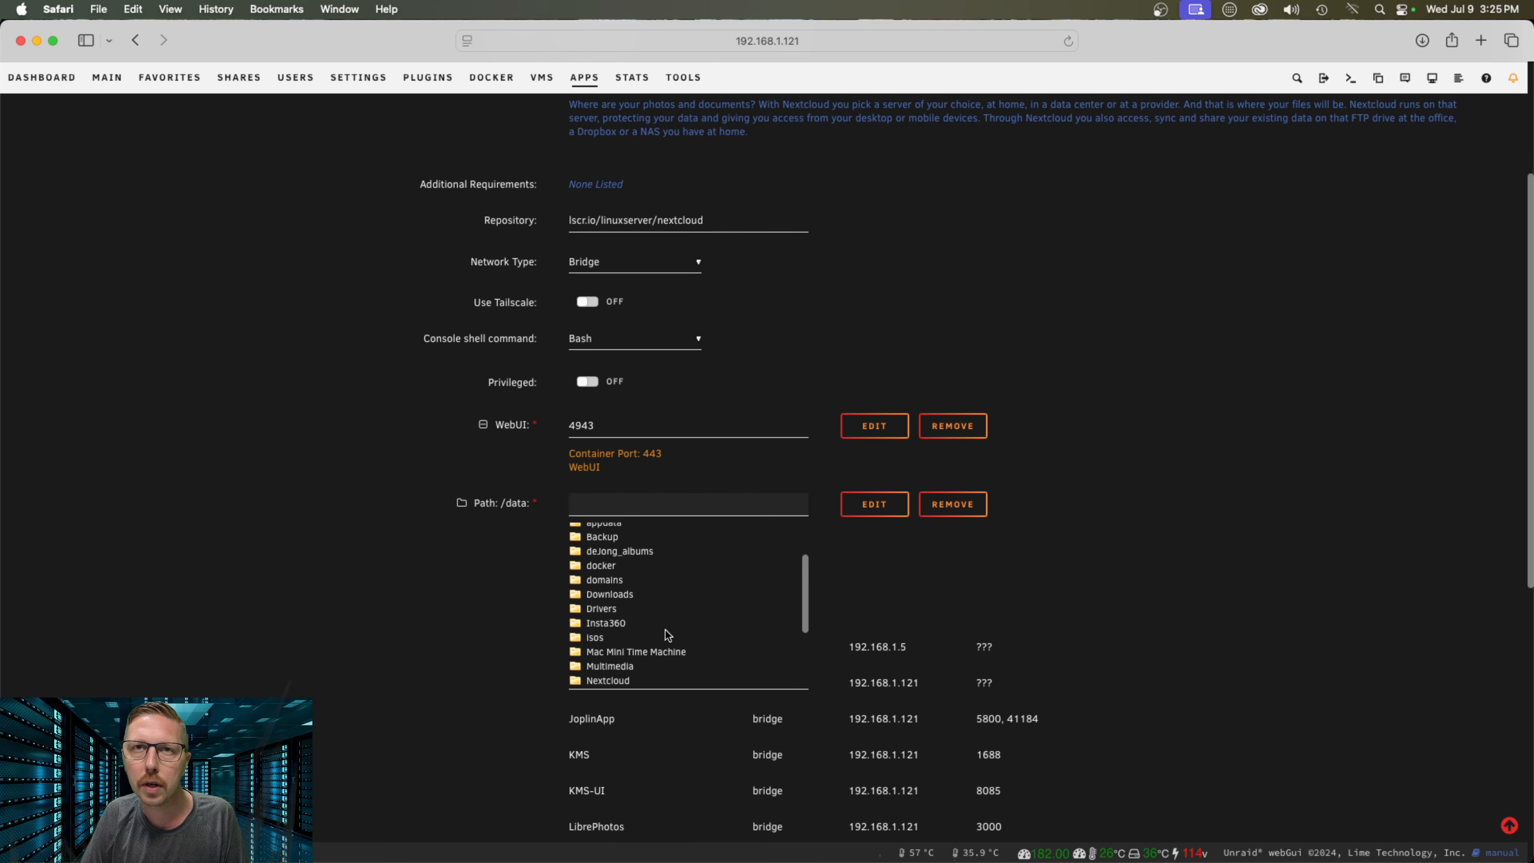
pyautogui.click(666, 628)
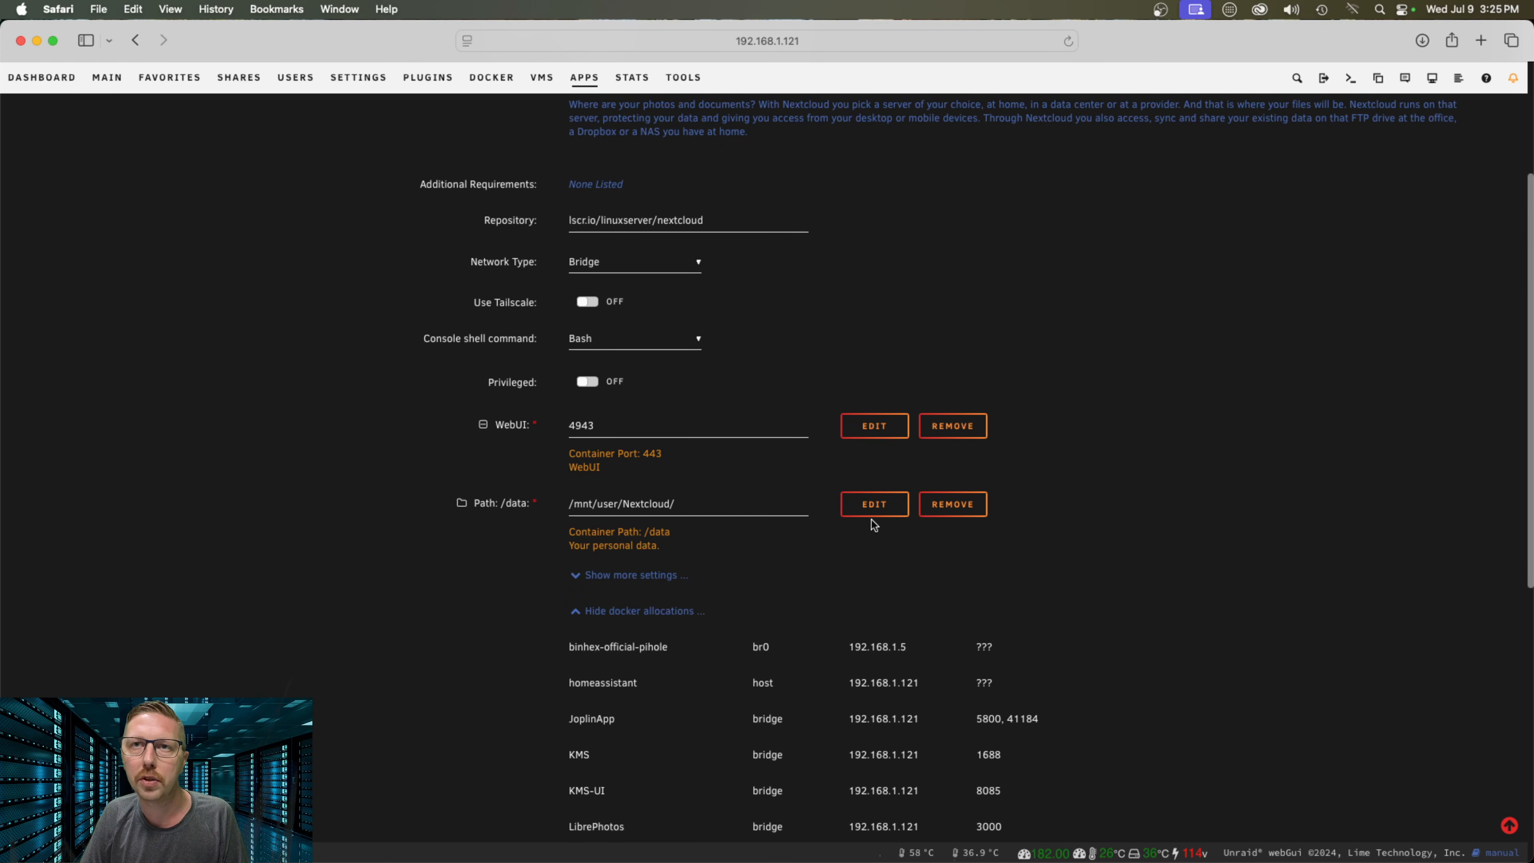
# Apply the template to pull the nextcloud image and create the container
pyautogui.scroll(-4, 1189, 566)
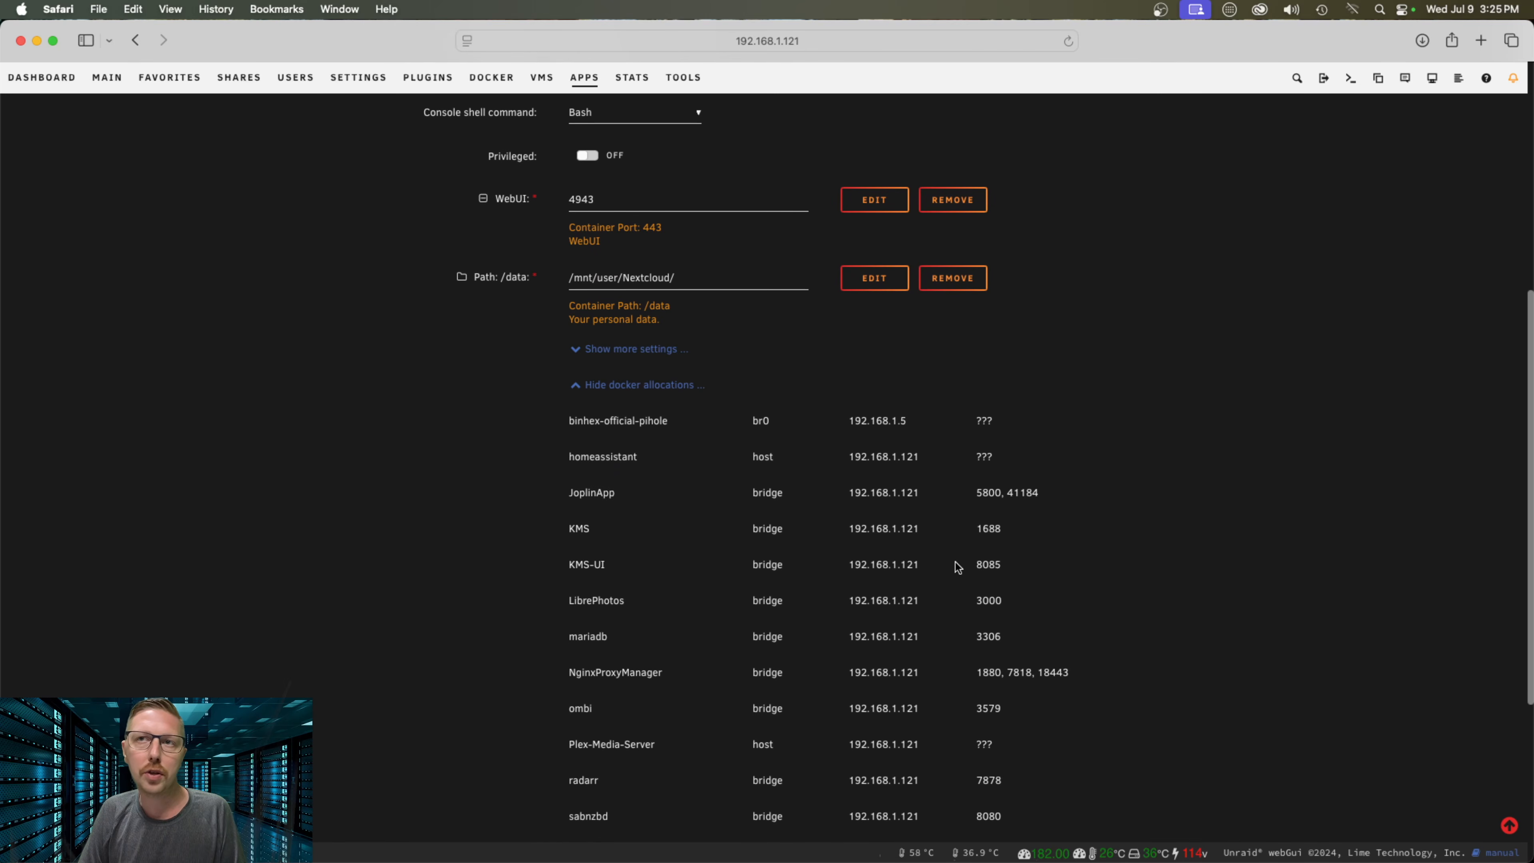
pyautogui.scroll(2, 849, 502)
pyautogui.scroll(-4, 863, 520)
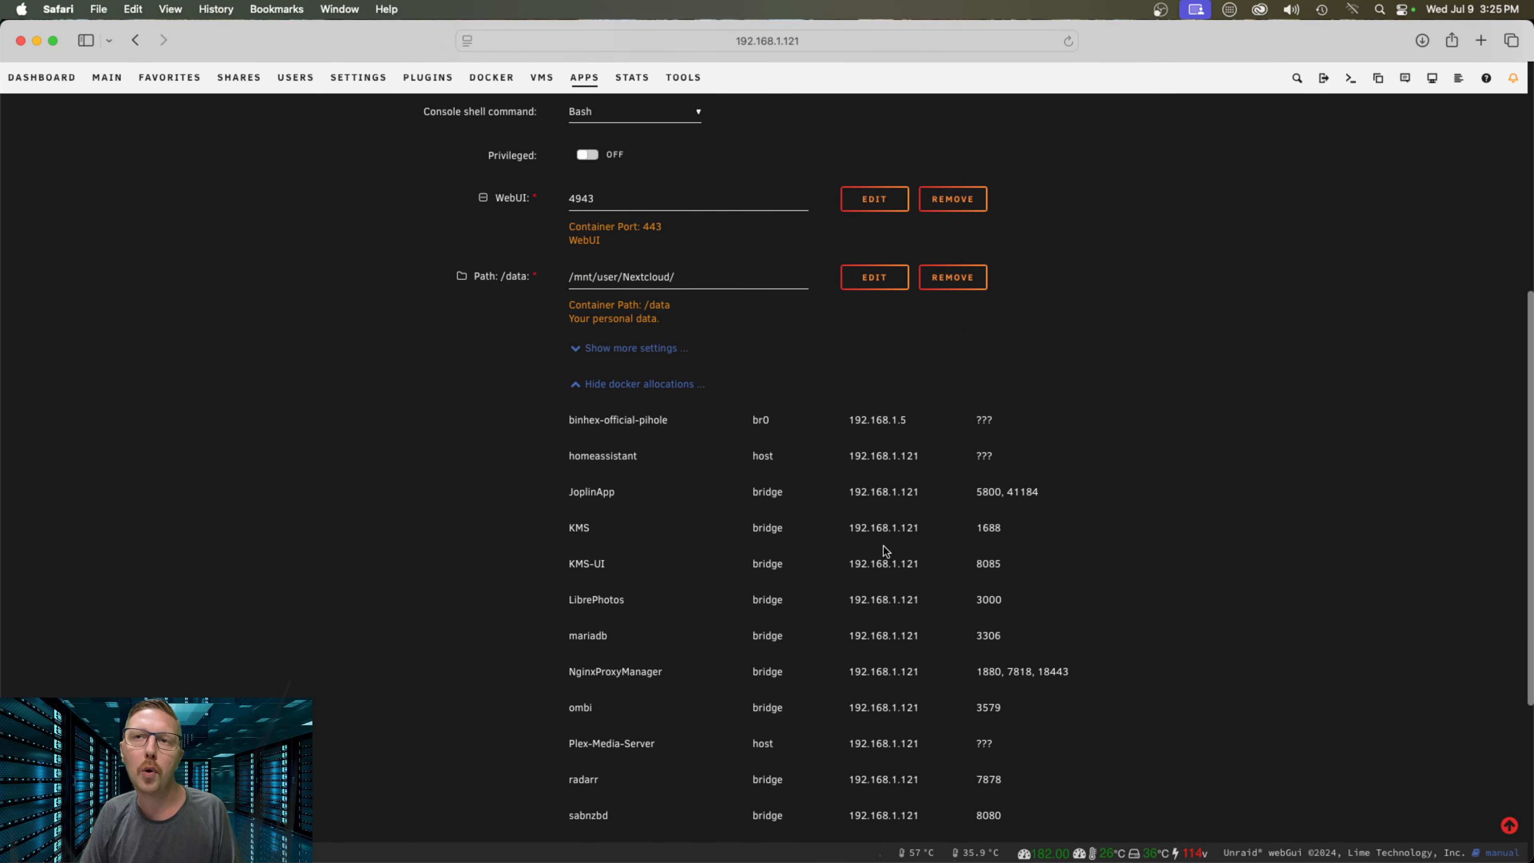
pyautogui.scroll(-5, 1053, 550)
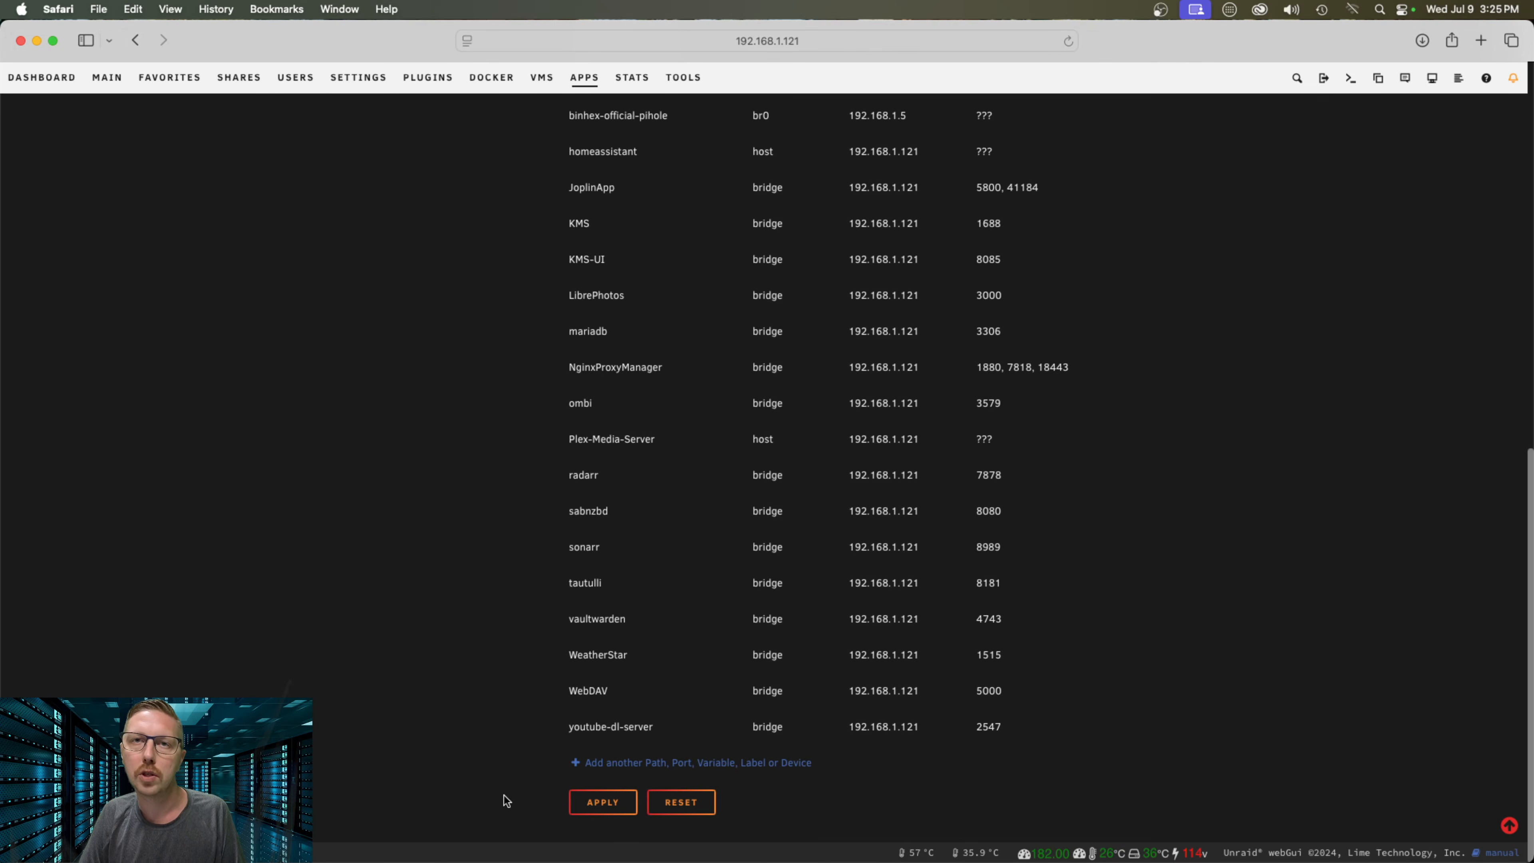
pyautogui.click(601, 802)
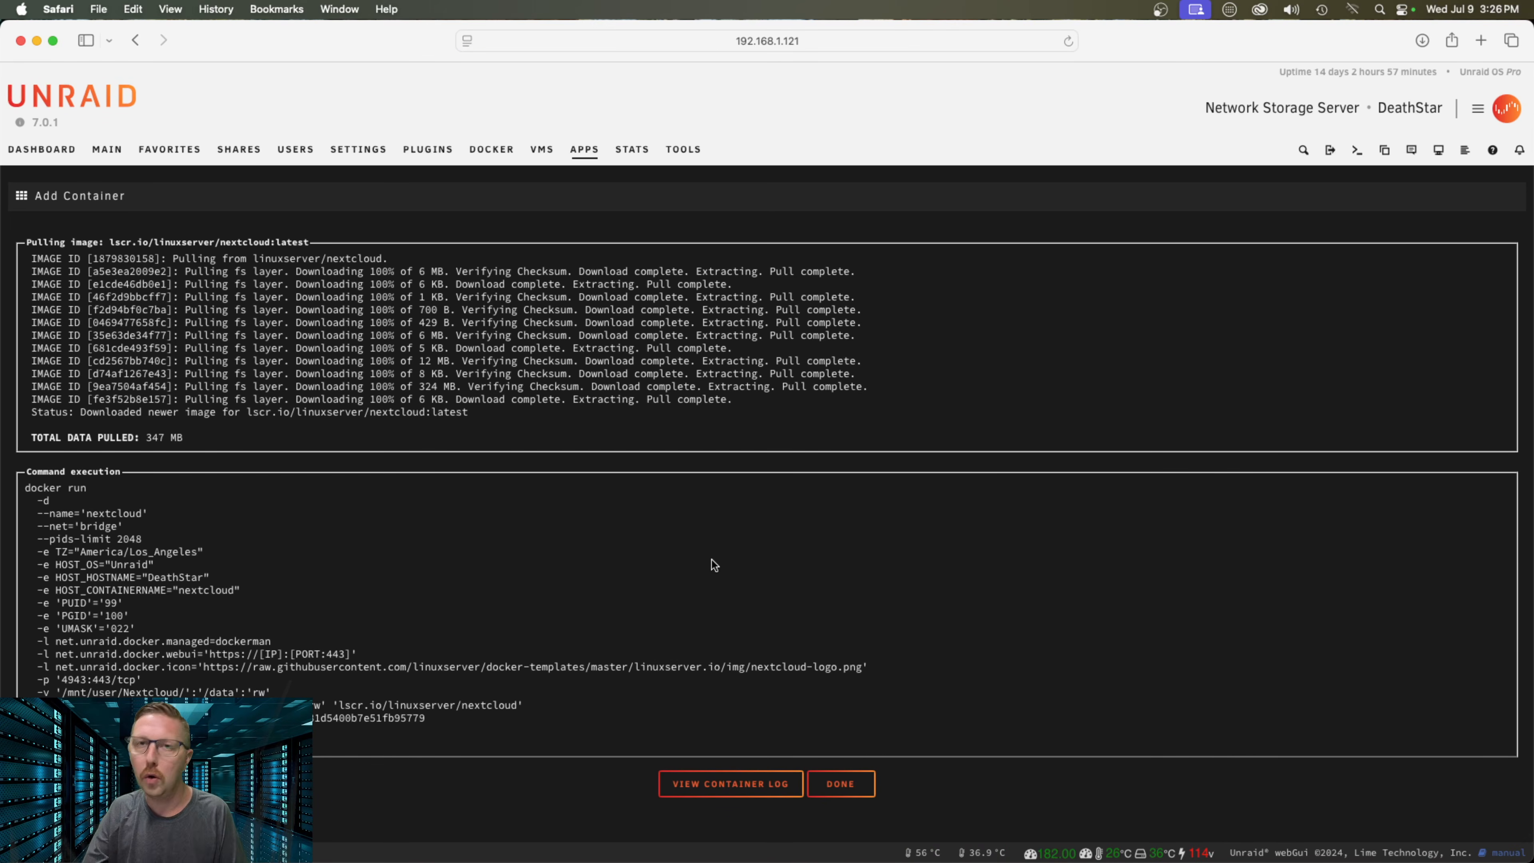
pyautogui.click(851, 784)
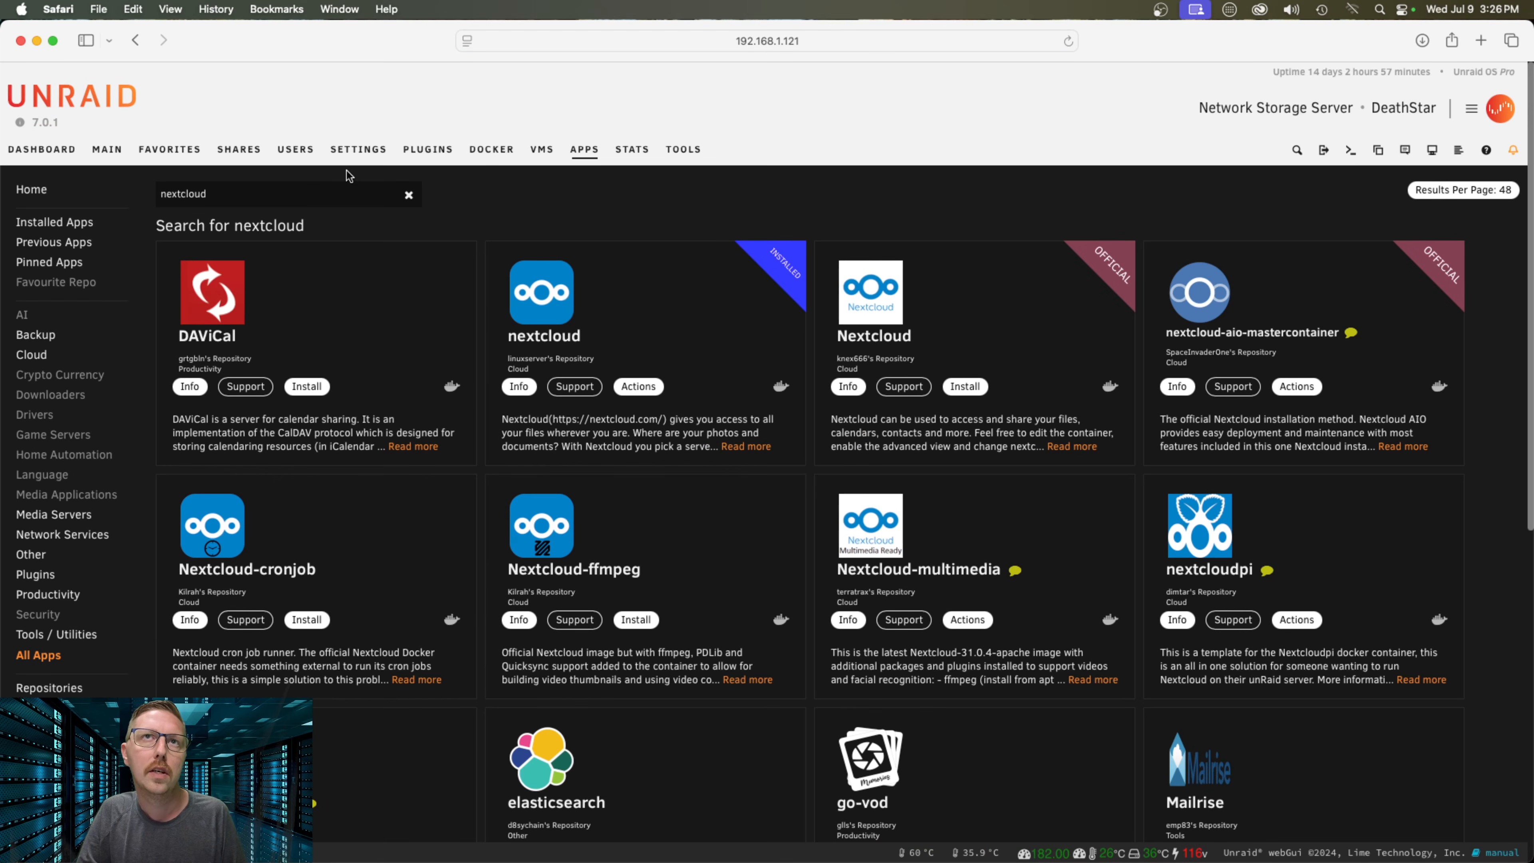
# Review the nextcloud container's log in the Docker list to confirm initialization finished
pyautogui.click(505, 151)
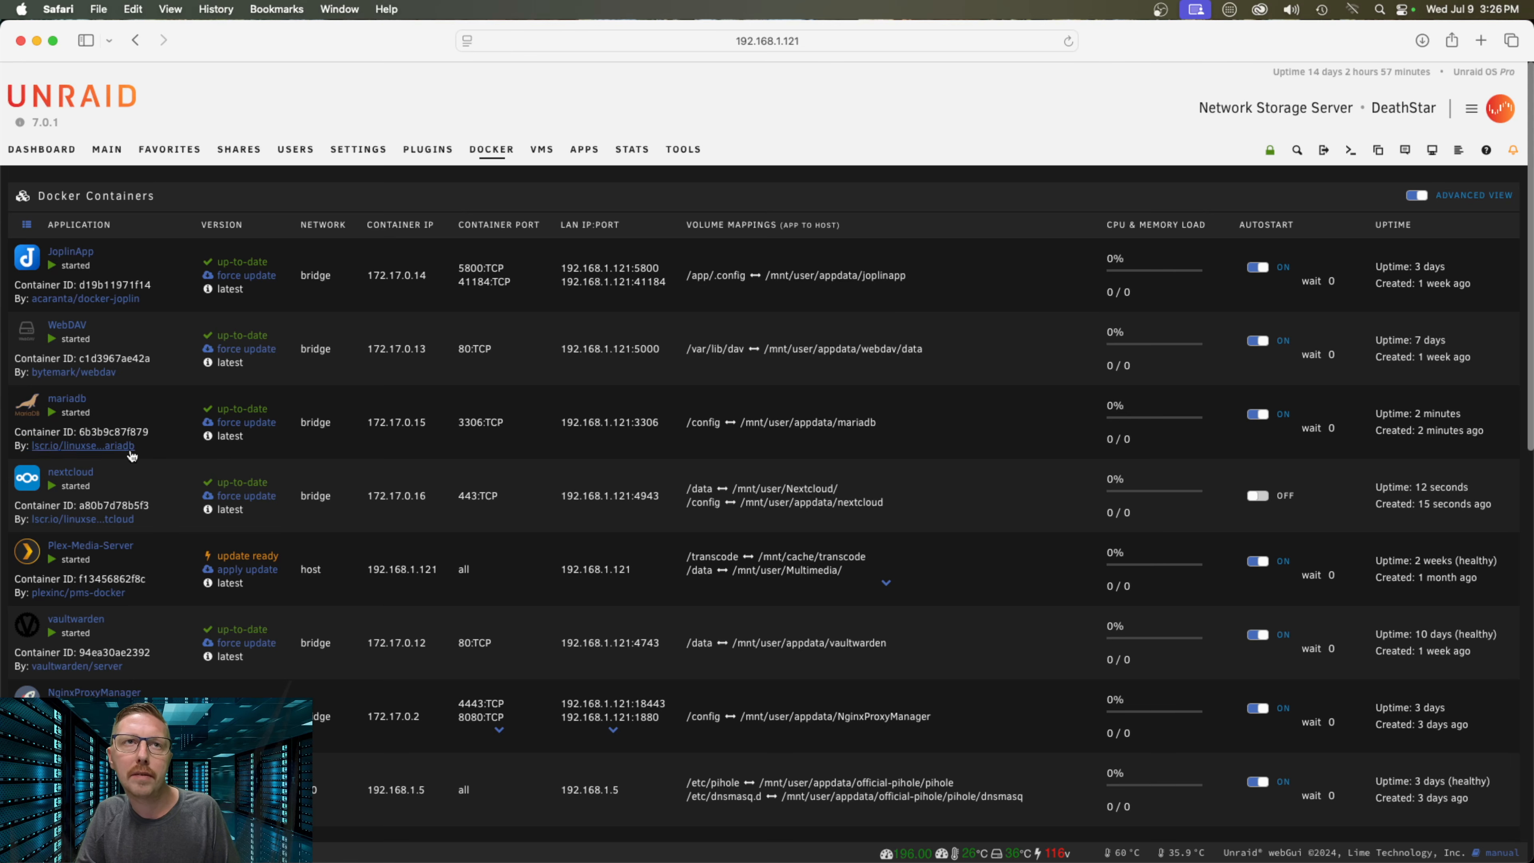
pyautogui.click(30, 482)
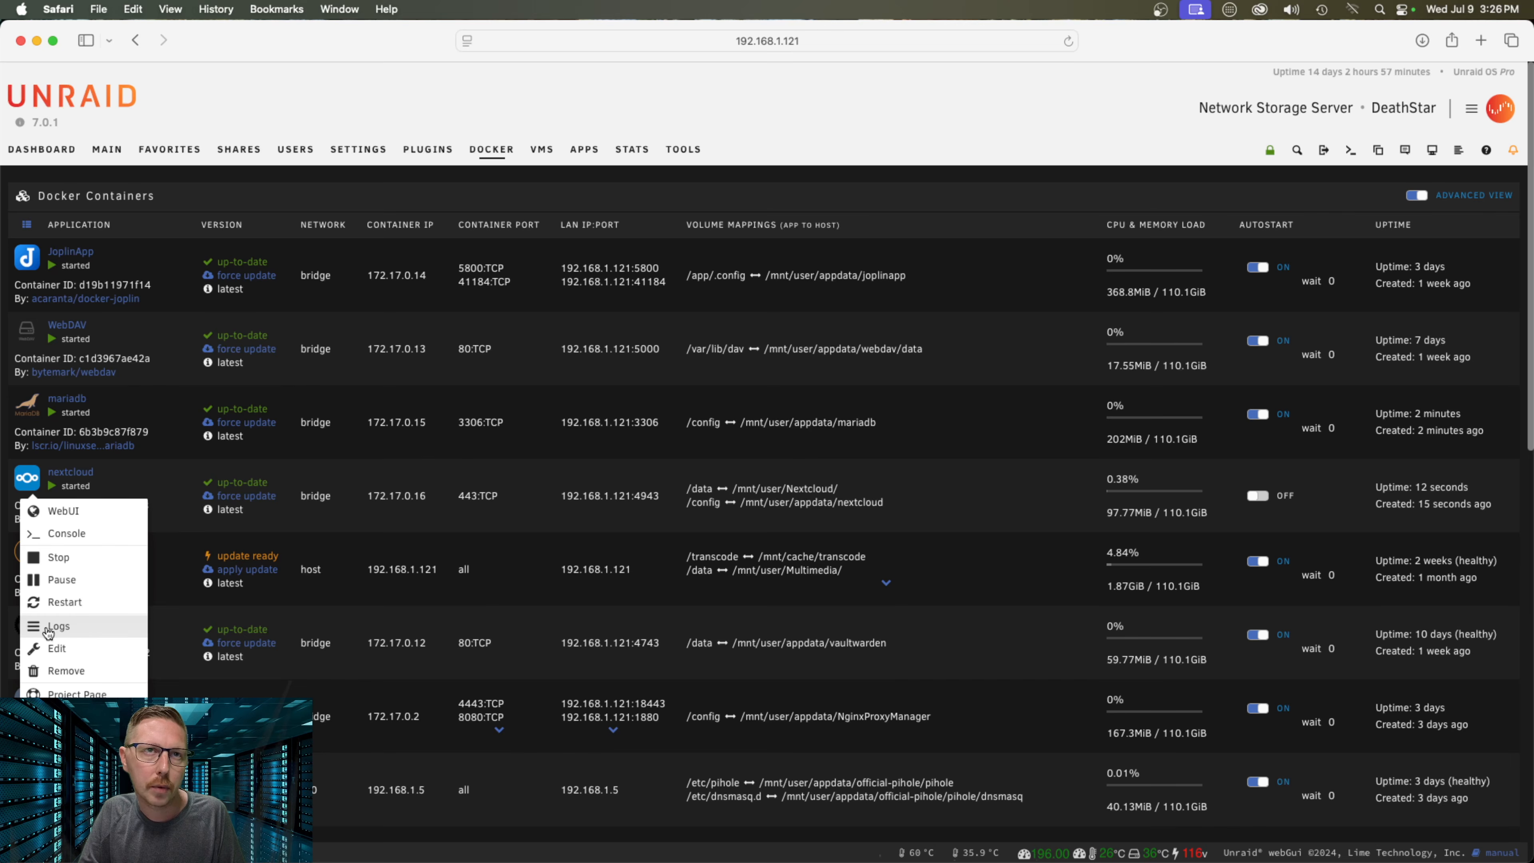
pyautogui.click(62, 628)
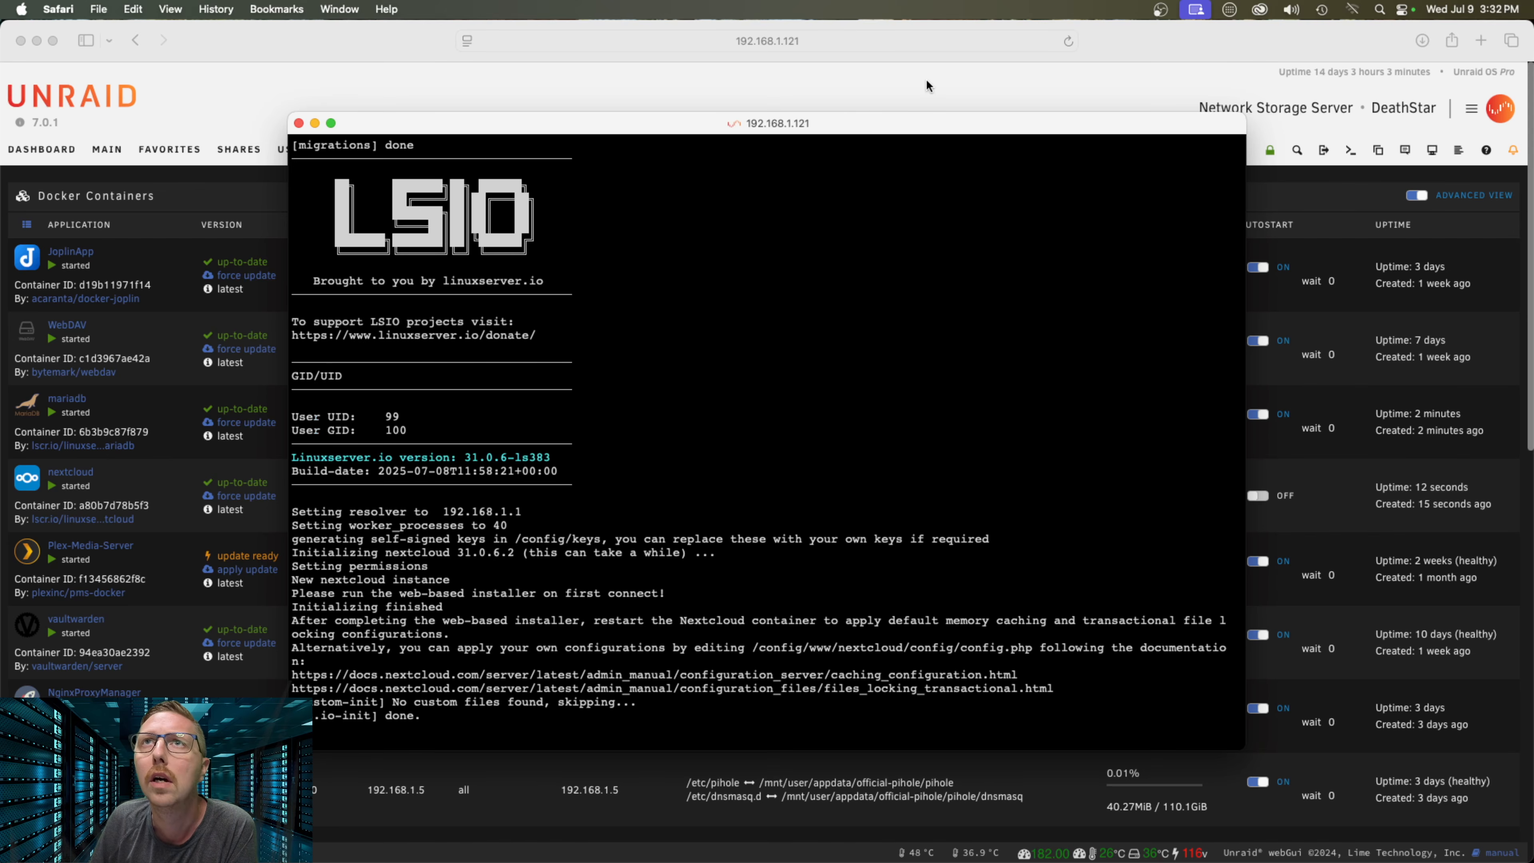
pyautogui.click(299, 123)
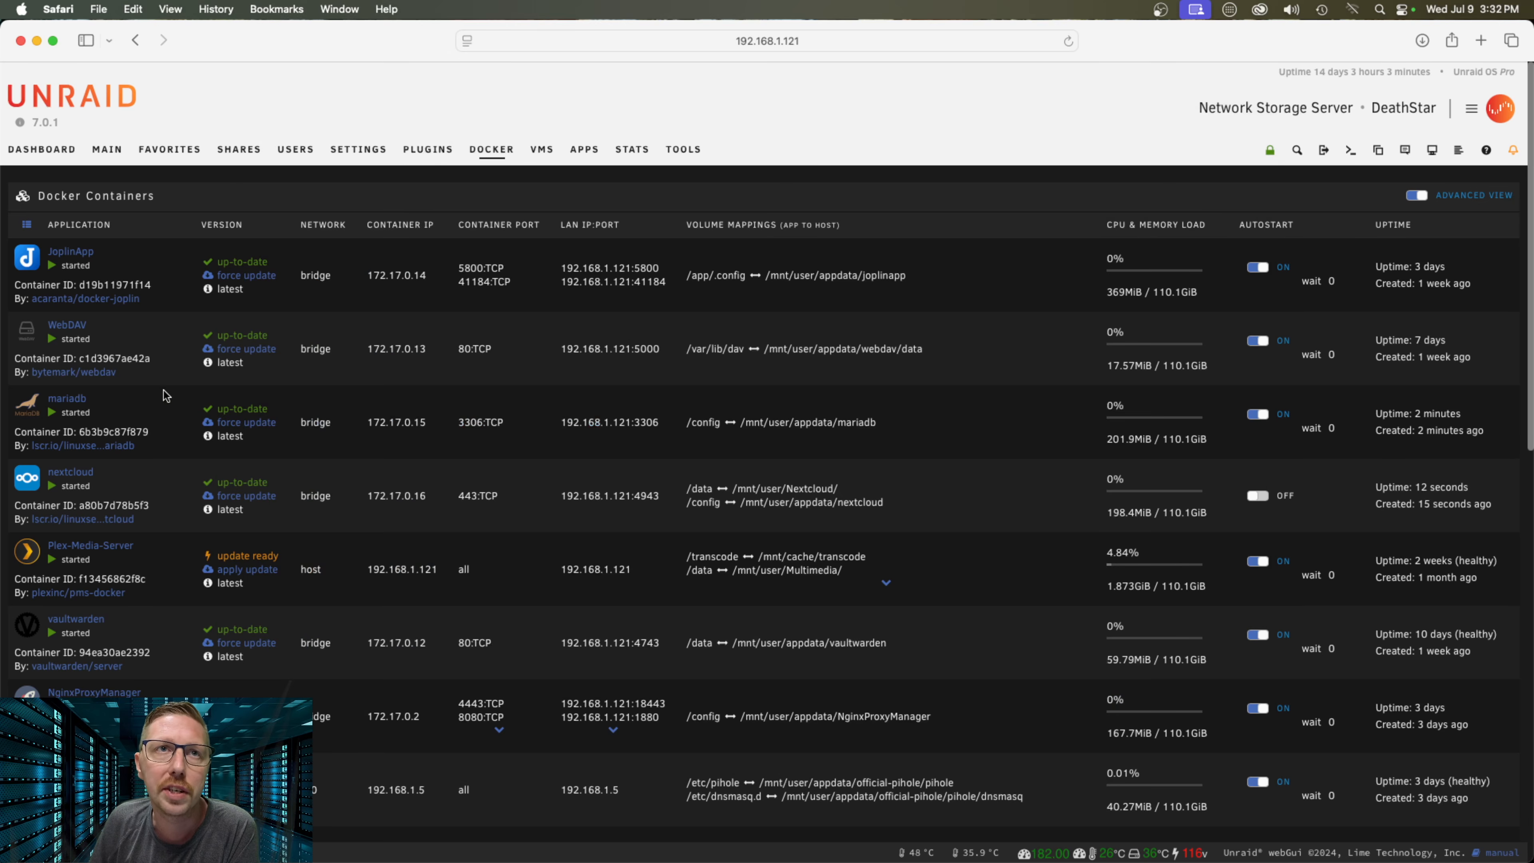
pyautogui.click(30, 482)
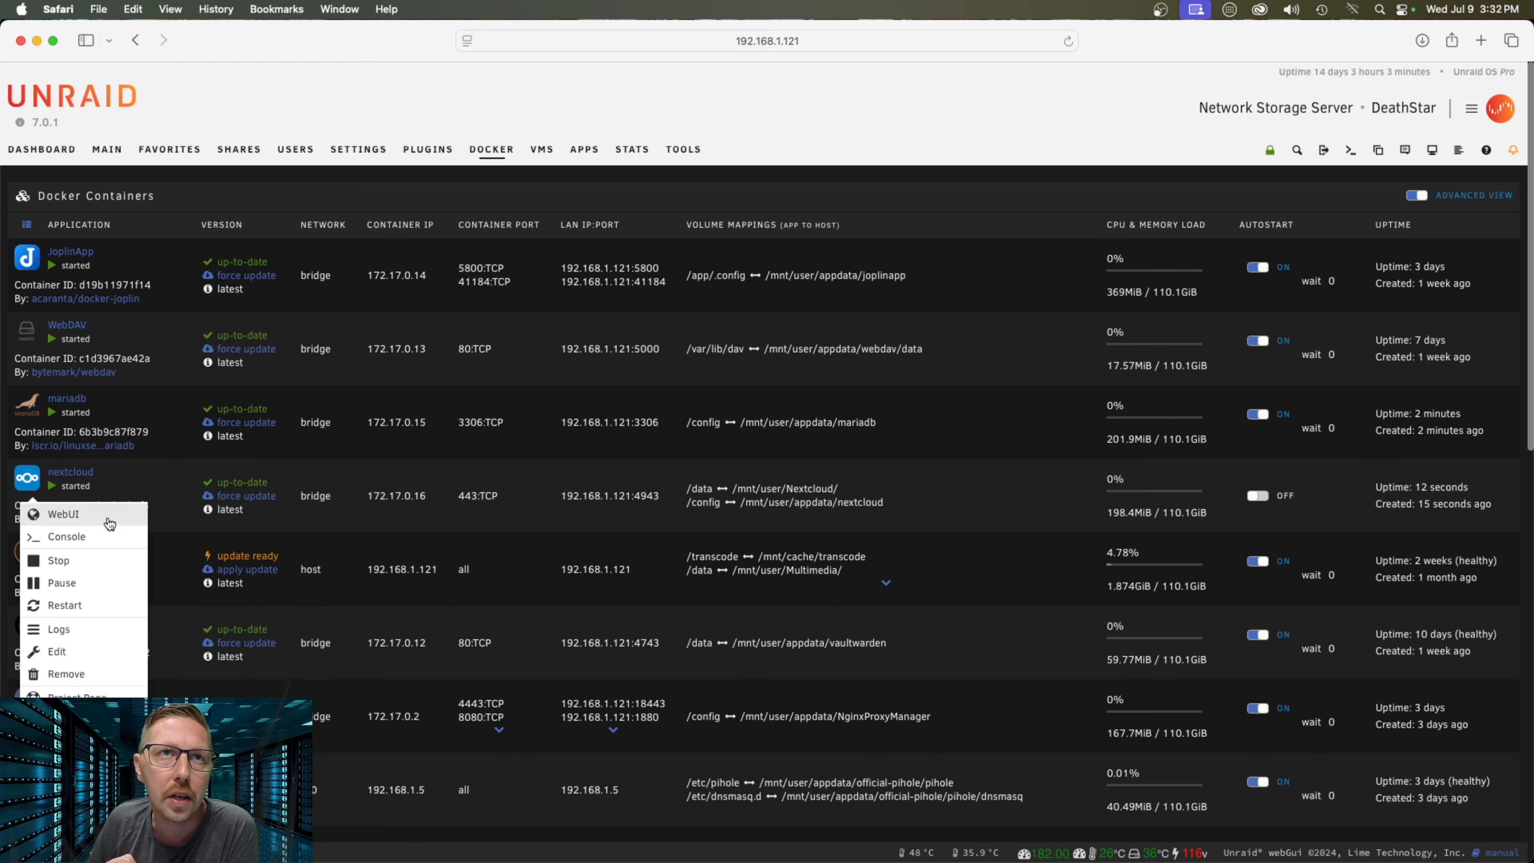
# Launch the nextcloud WebUI and bypass Safari's certificate warning to reach the admin setup page
pyautogui.click(104, 519)
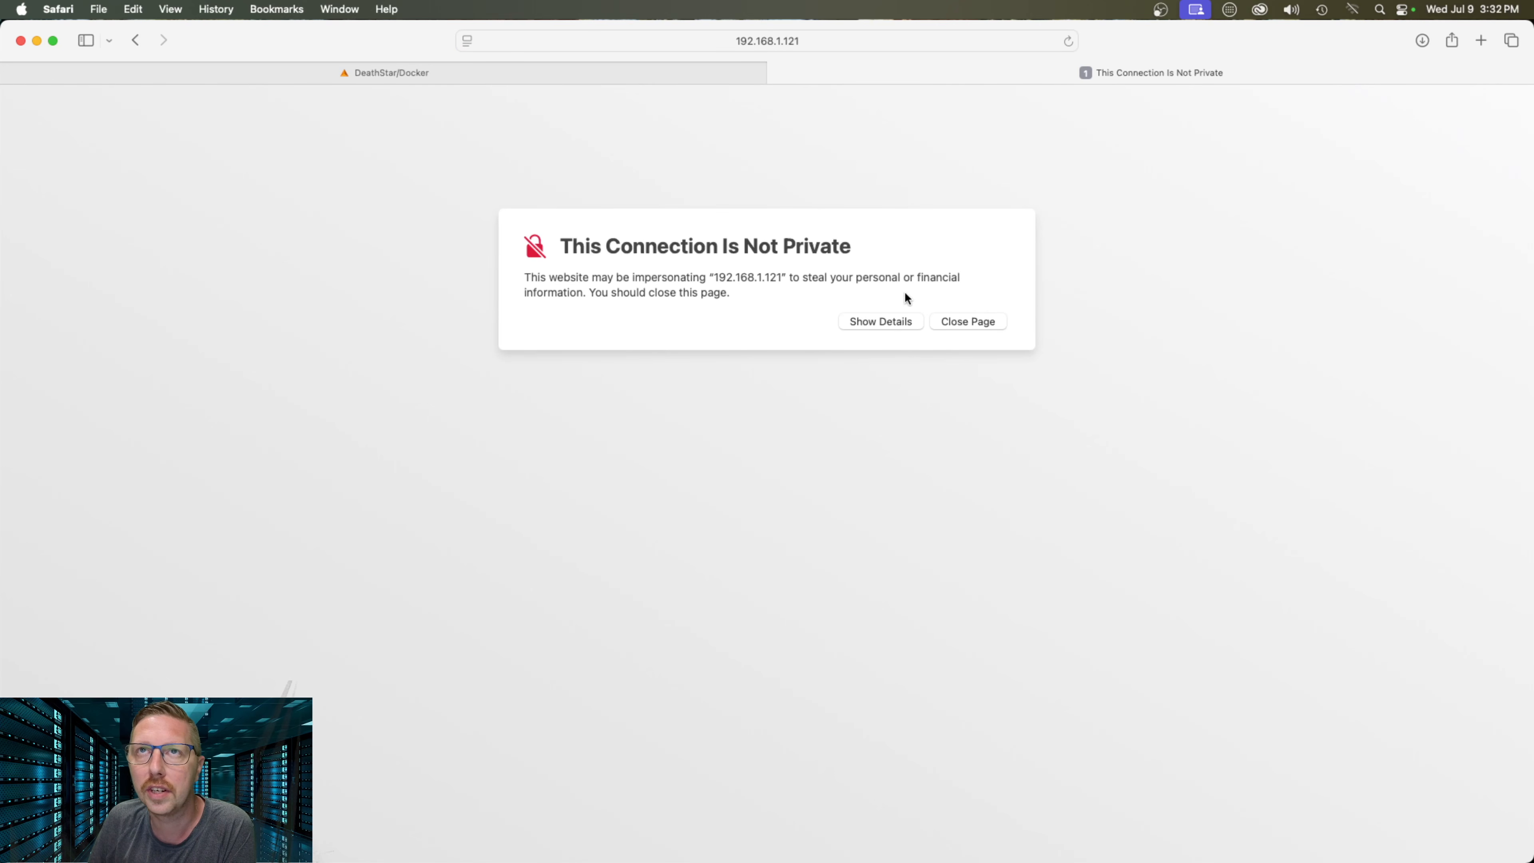
pyautogui.click(875, 319)
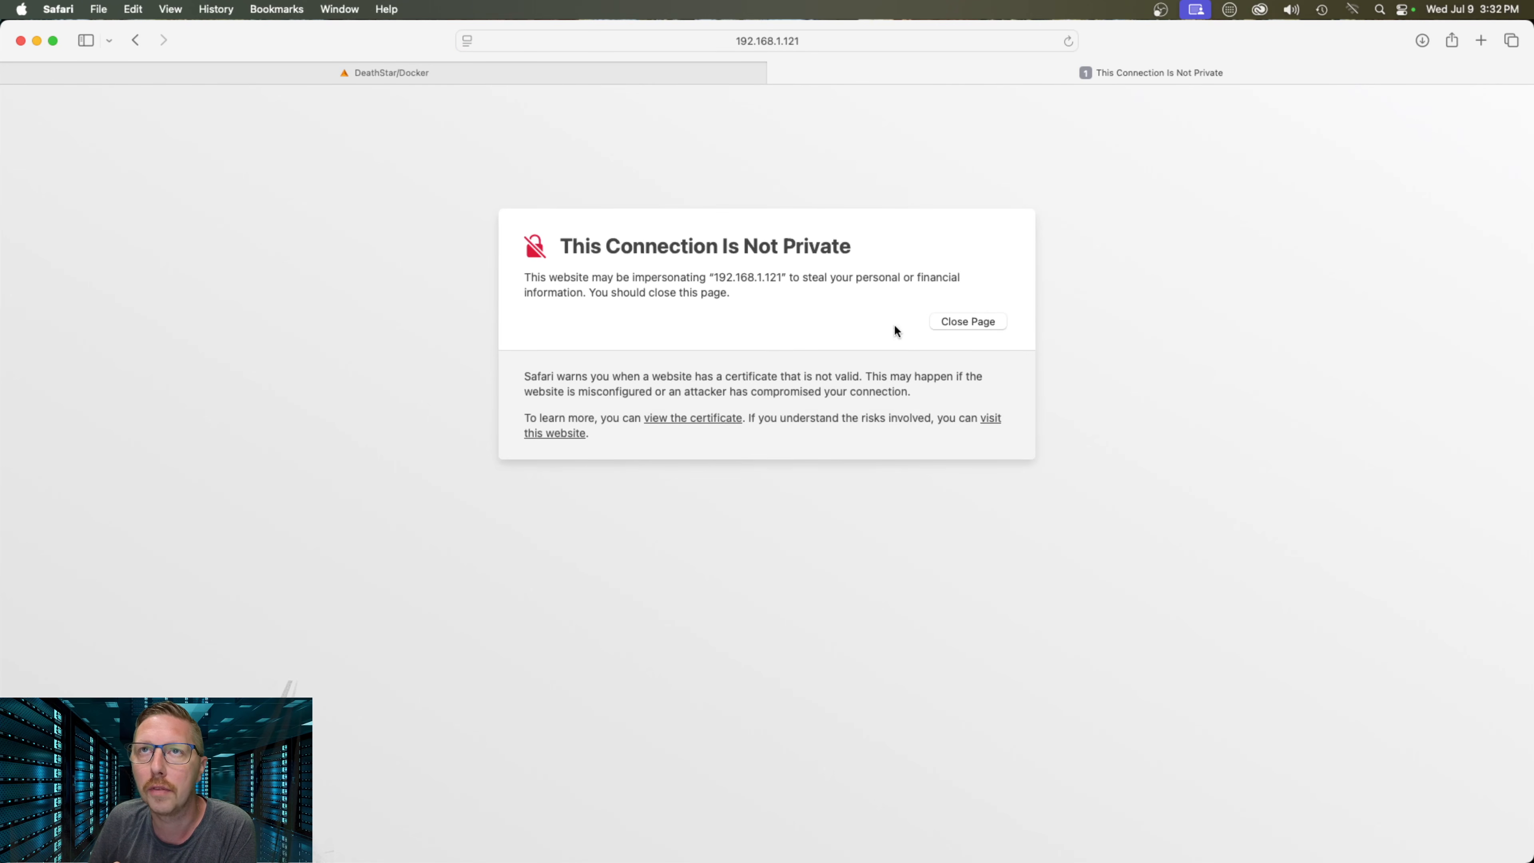
pyautogui.click(551, 435)
pyautogui.click(838, 495)
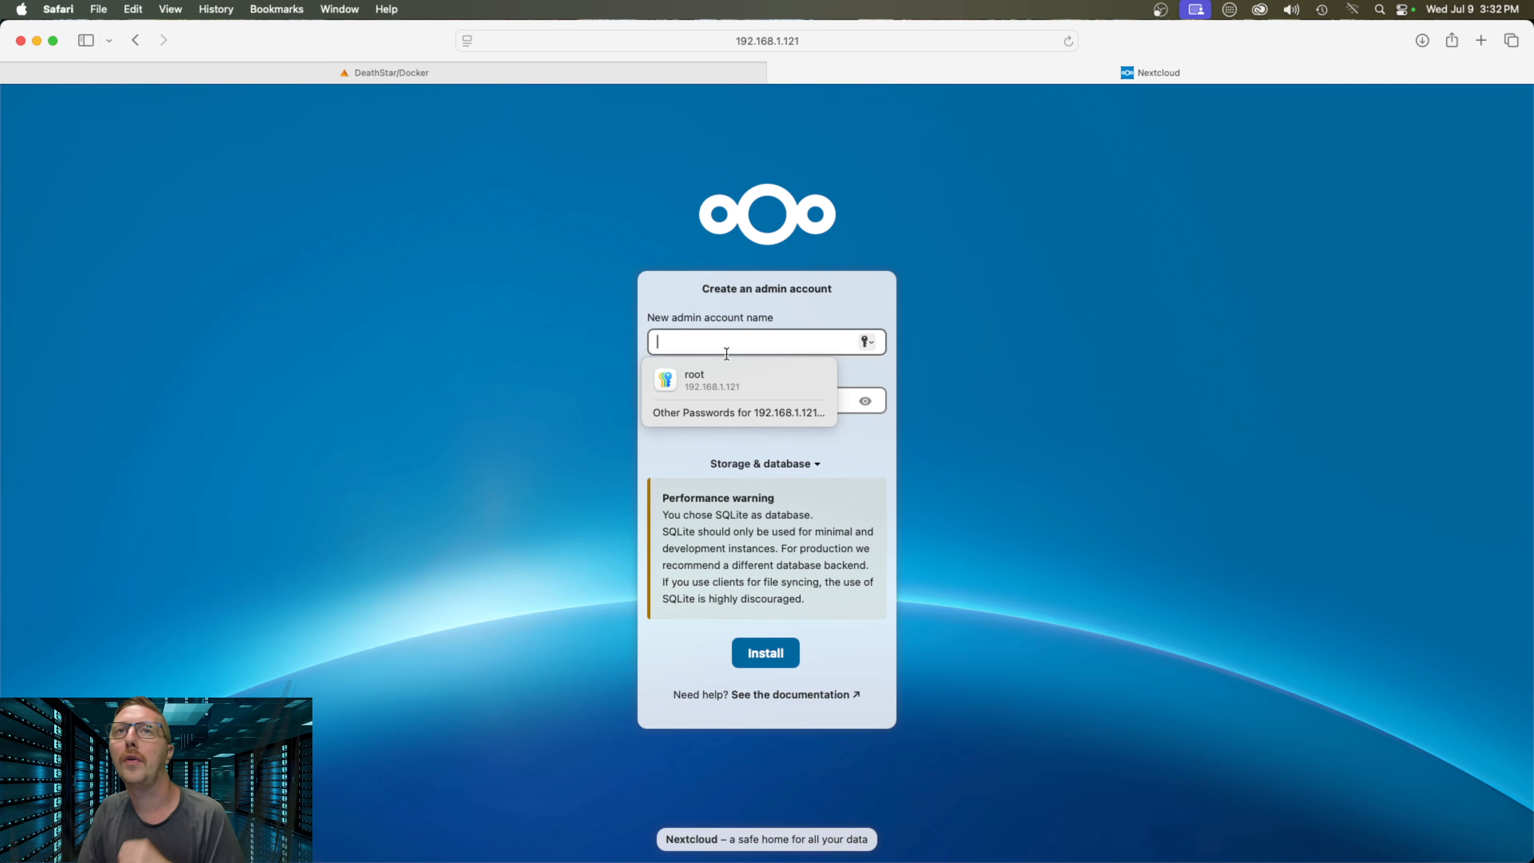
# Enter the admin account name and type the new admin password on the setup form
pyautogui.click(757, 336)
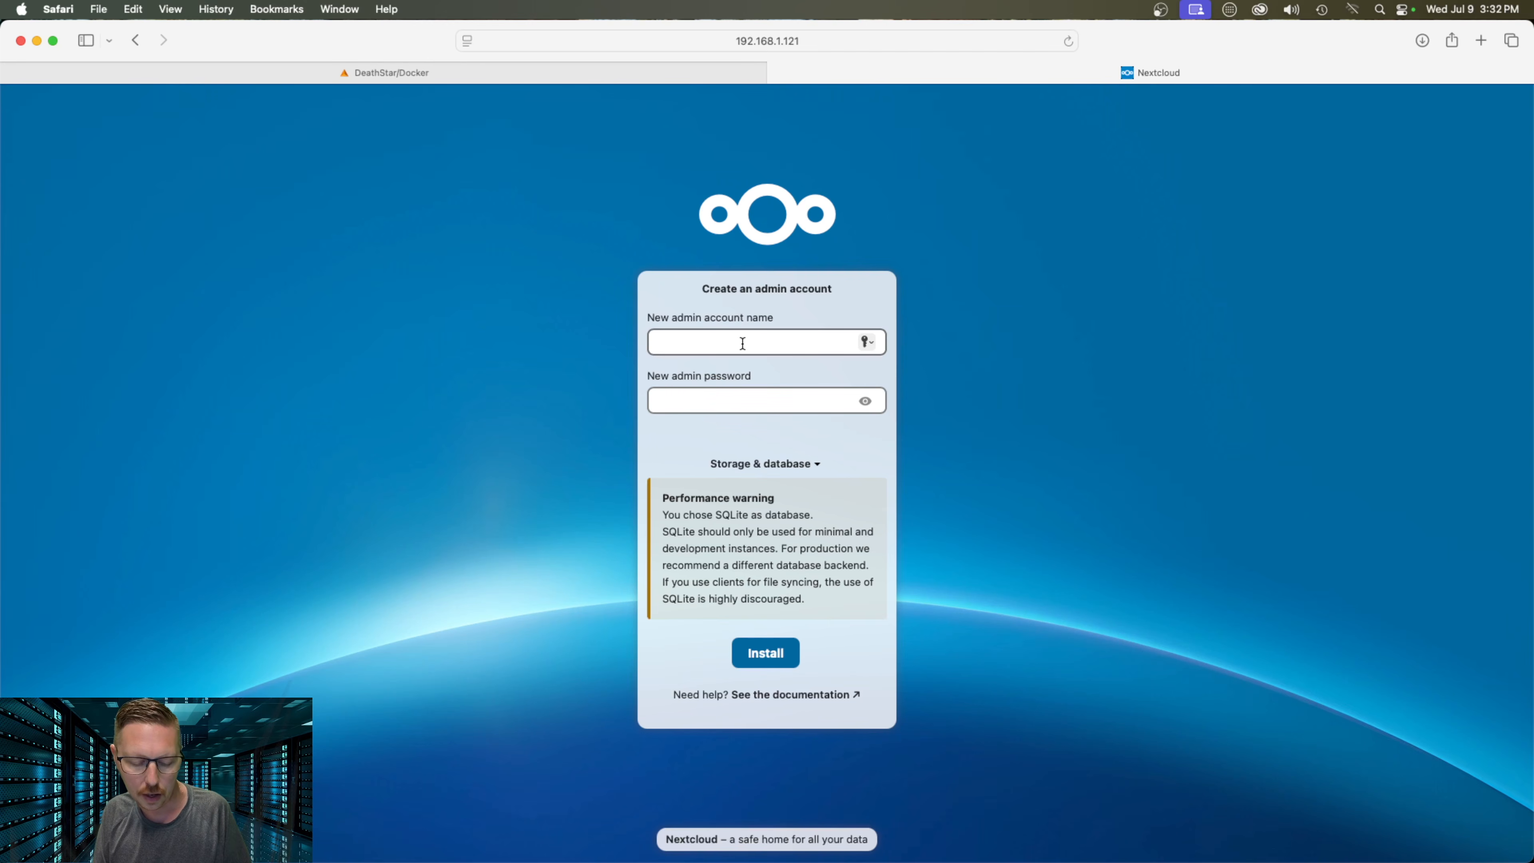
pyautogui.write('aenglish86')
pyautogui.press('Tab')
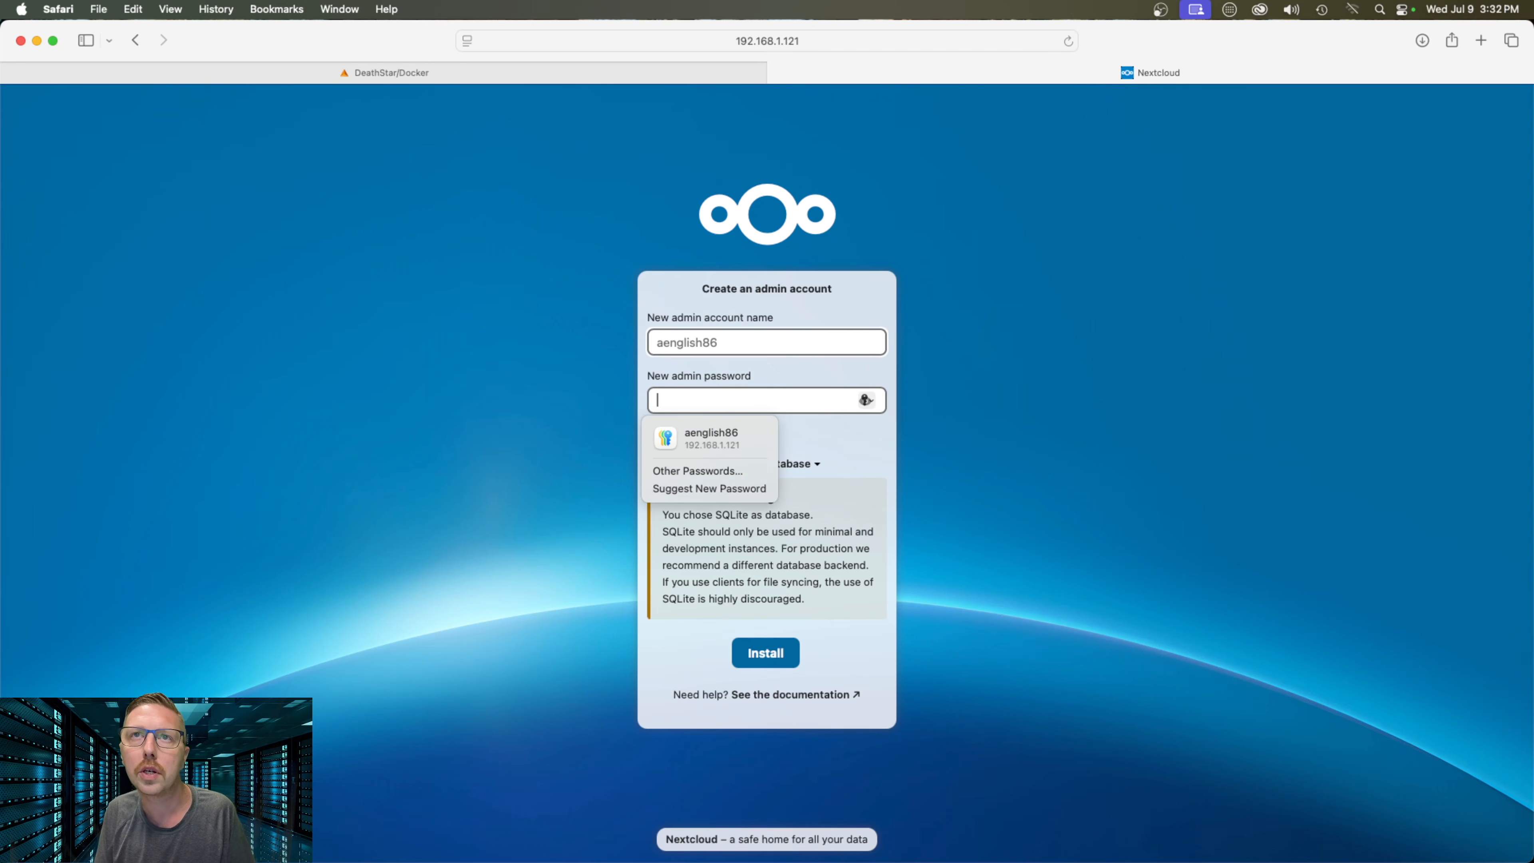
pyautogui.write('********')
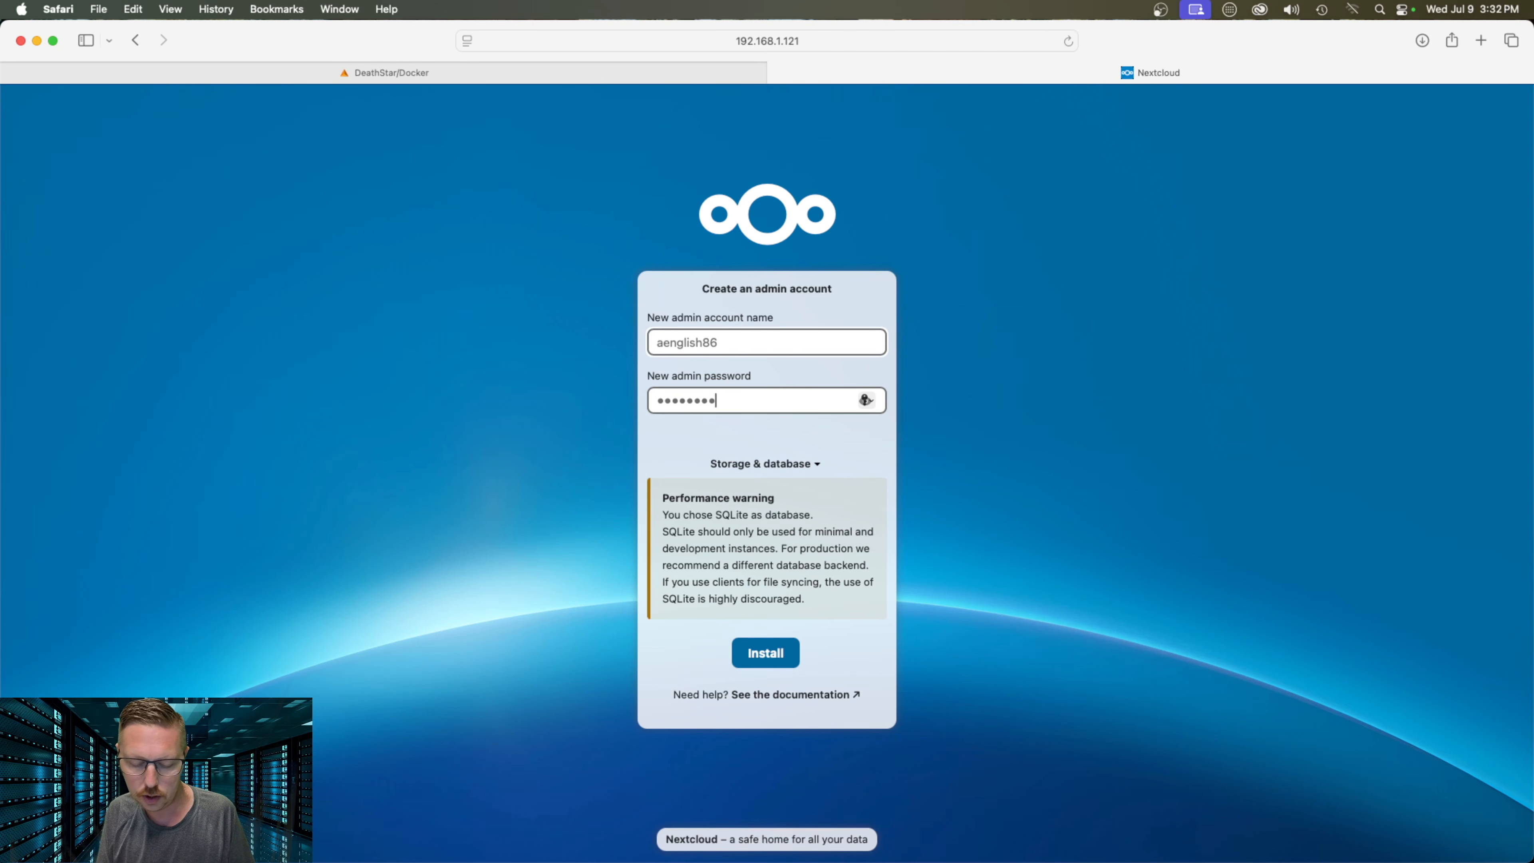
pyautogui.press('super+a')
pyautogui.write('********')
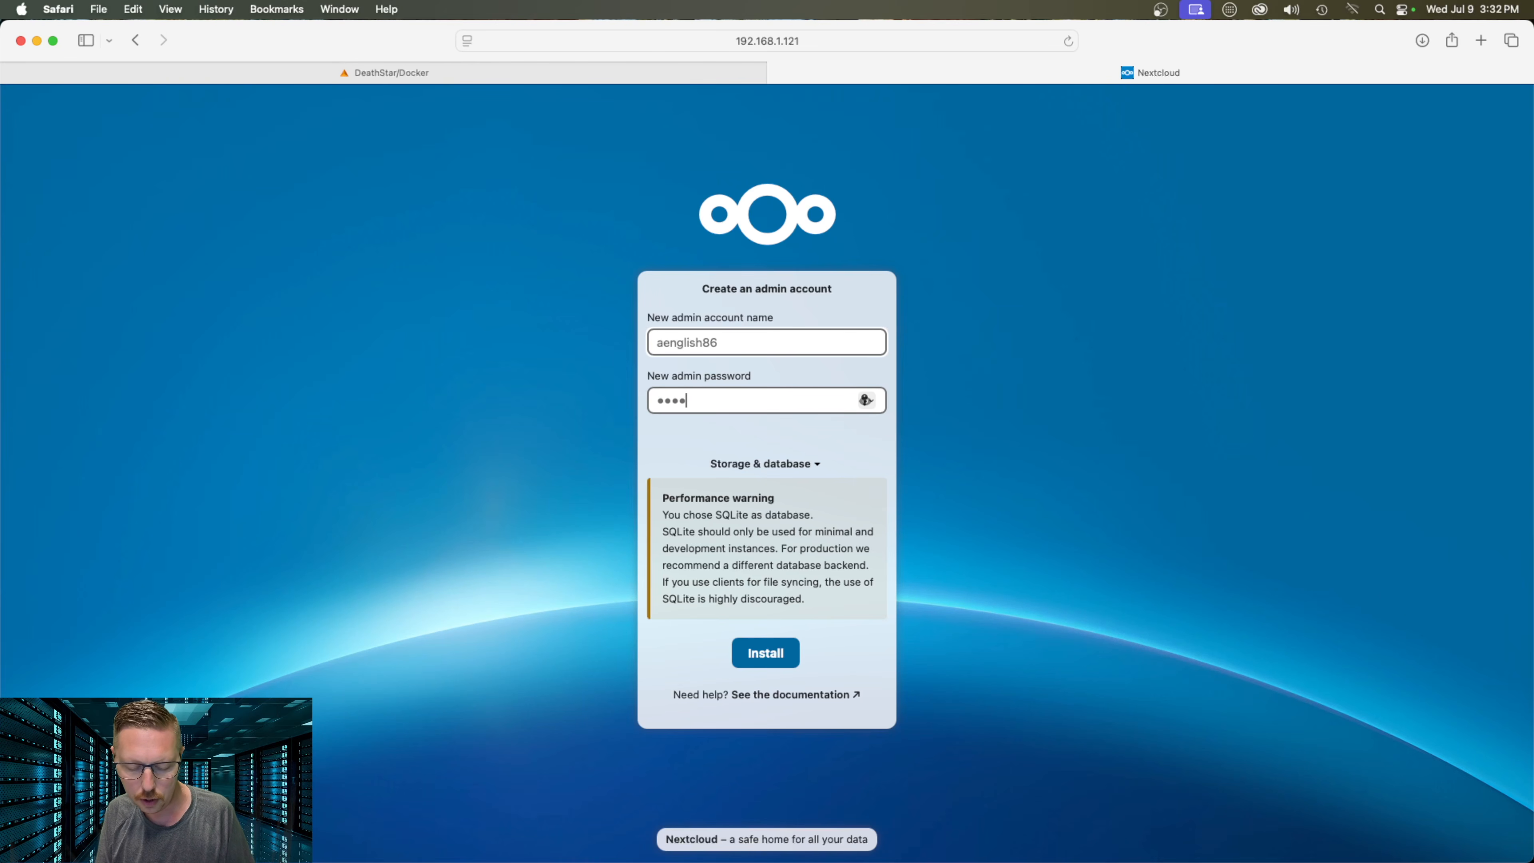
pyautogui.write('****')
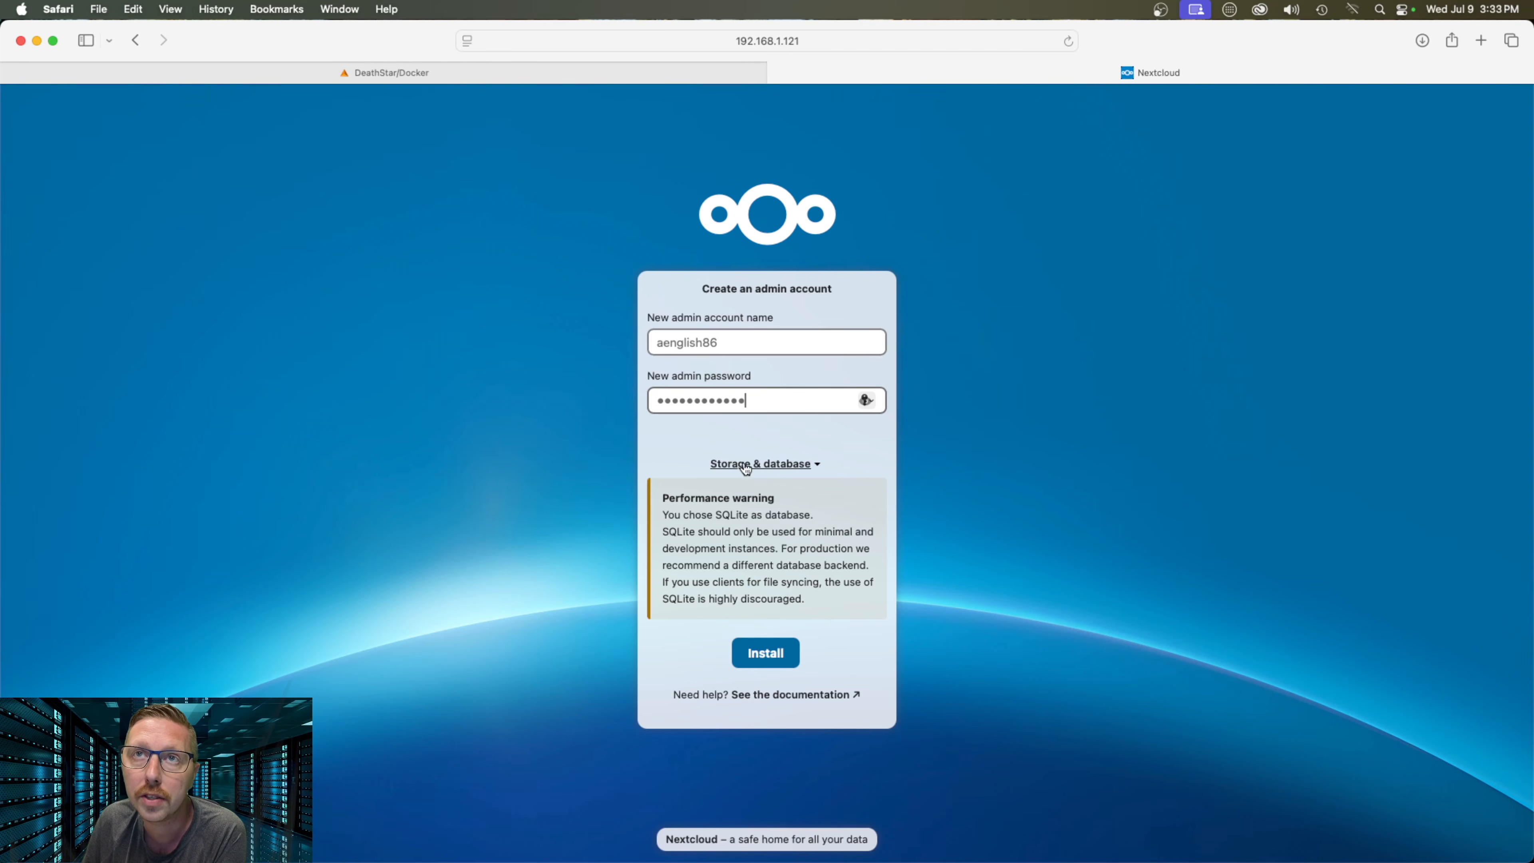
# Choose MySQL/MariaDB storage and enter nextcloud as the database account
pyautogui.click(788, 467)
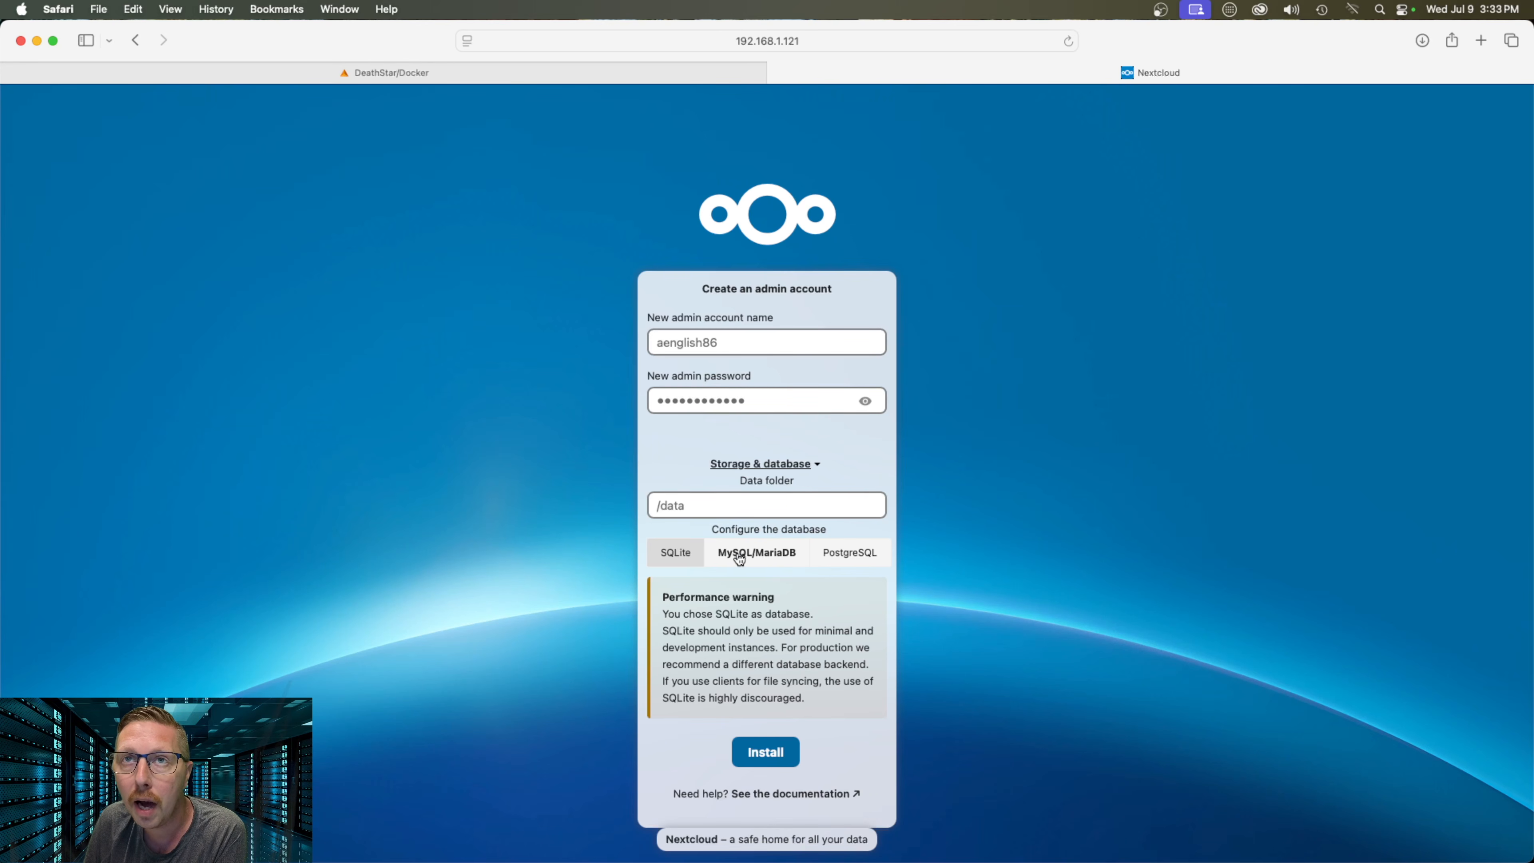
pyautogui.click(755, 556)
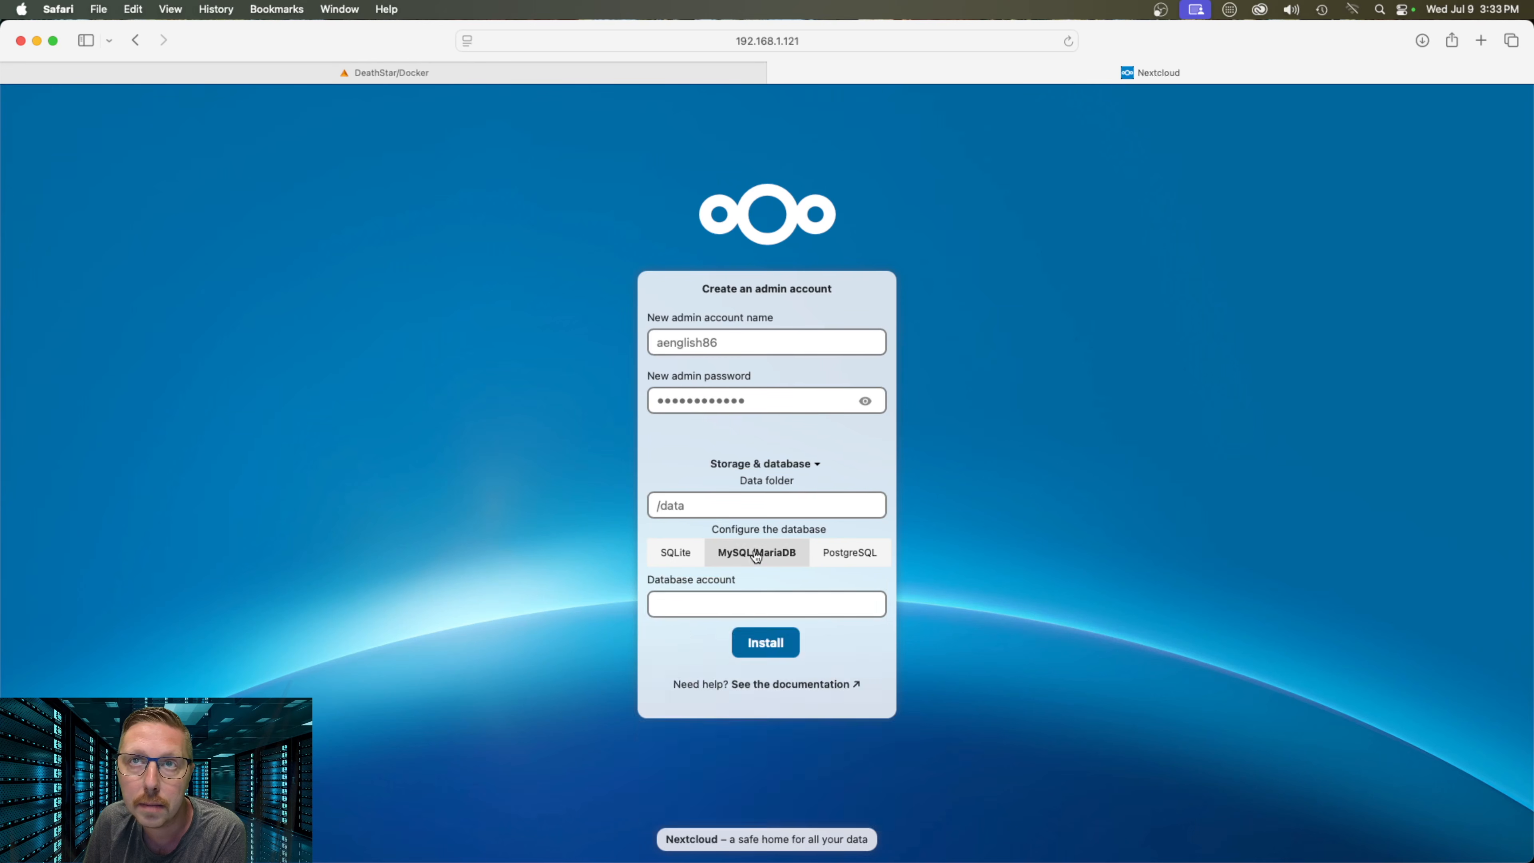
pyautogui.click(740, 601)
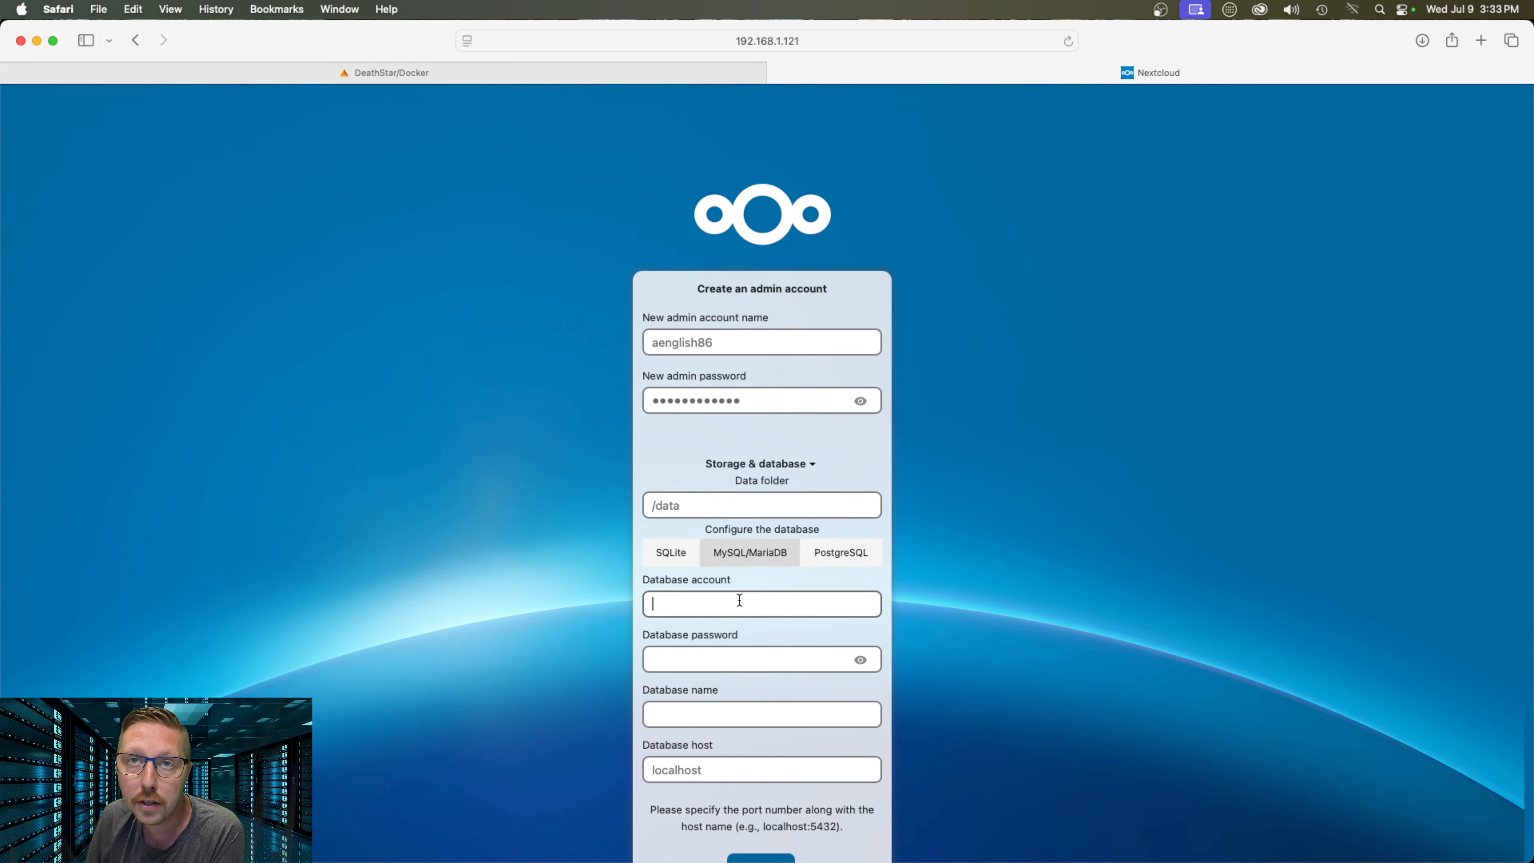
pyautogui.scroll(-3, 740, 598)
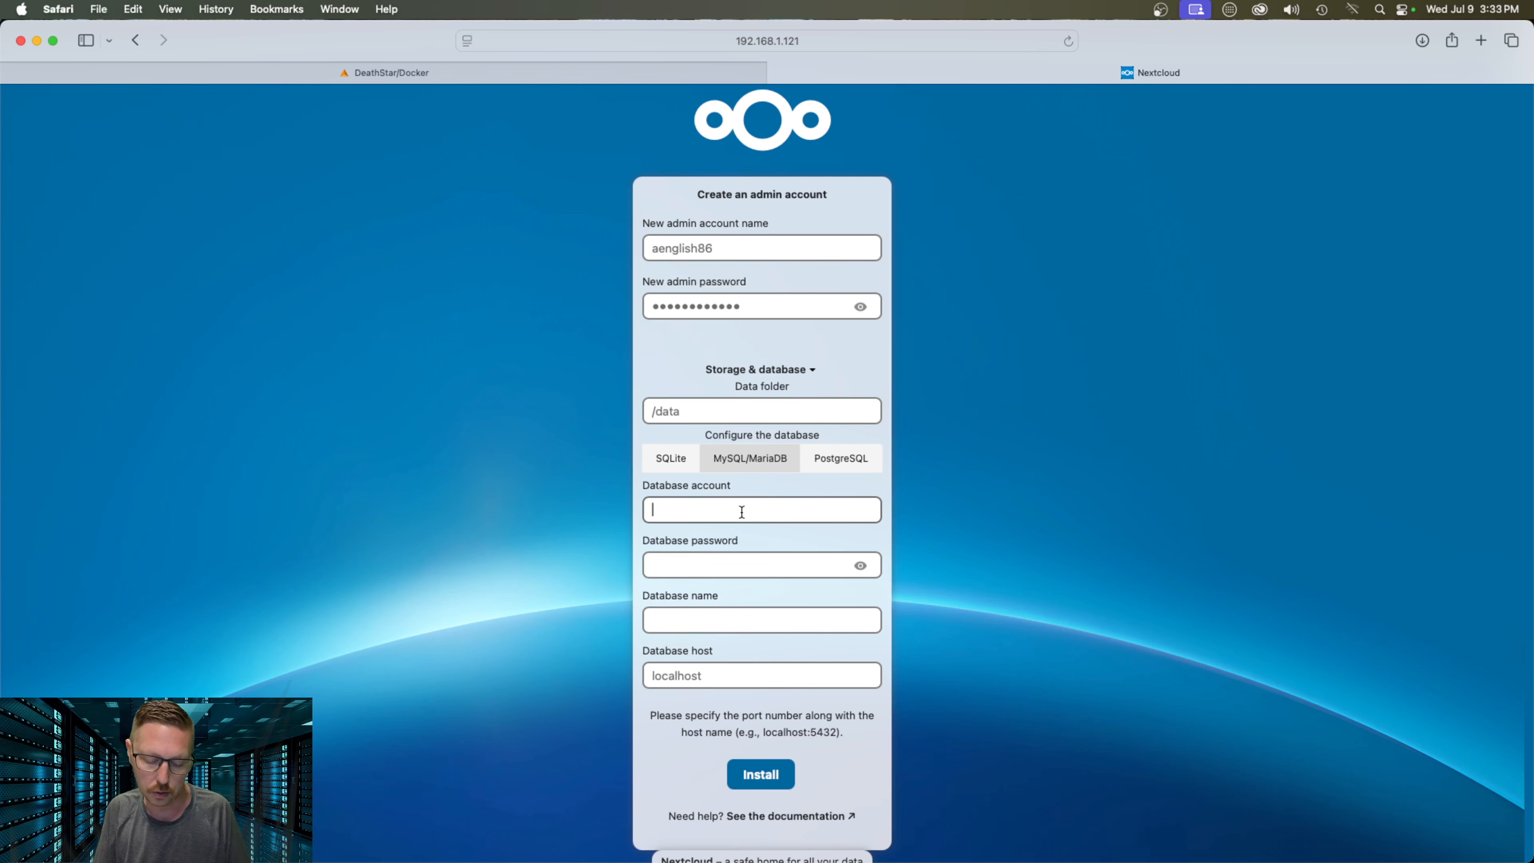
pyautogui.write('nextcloud')
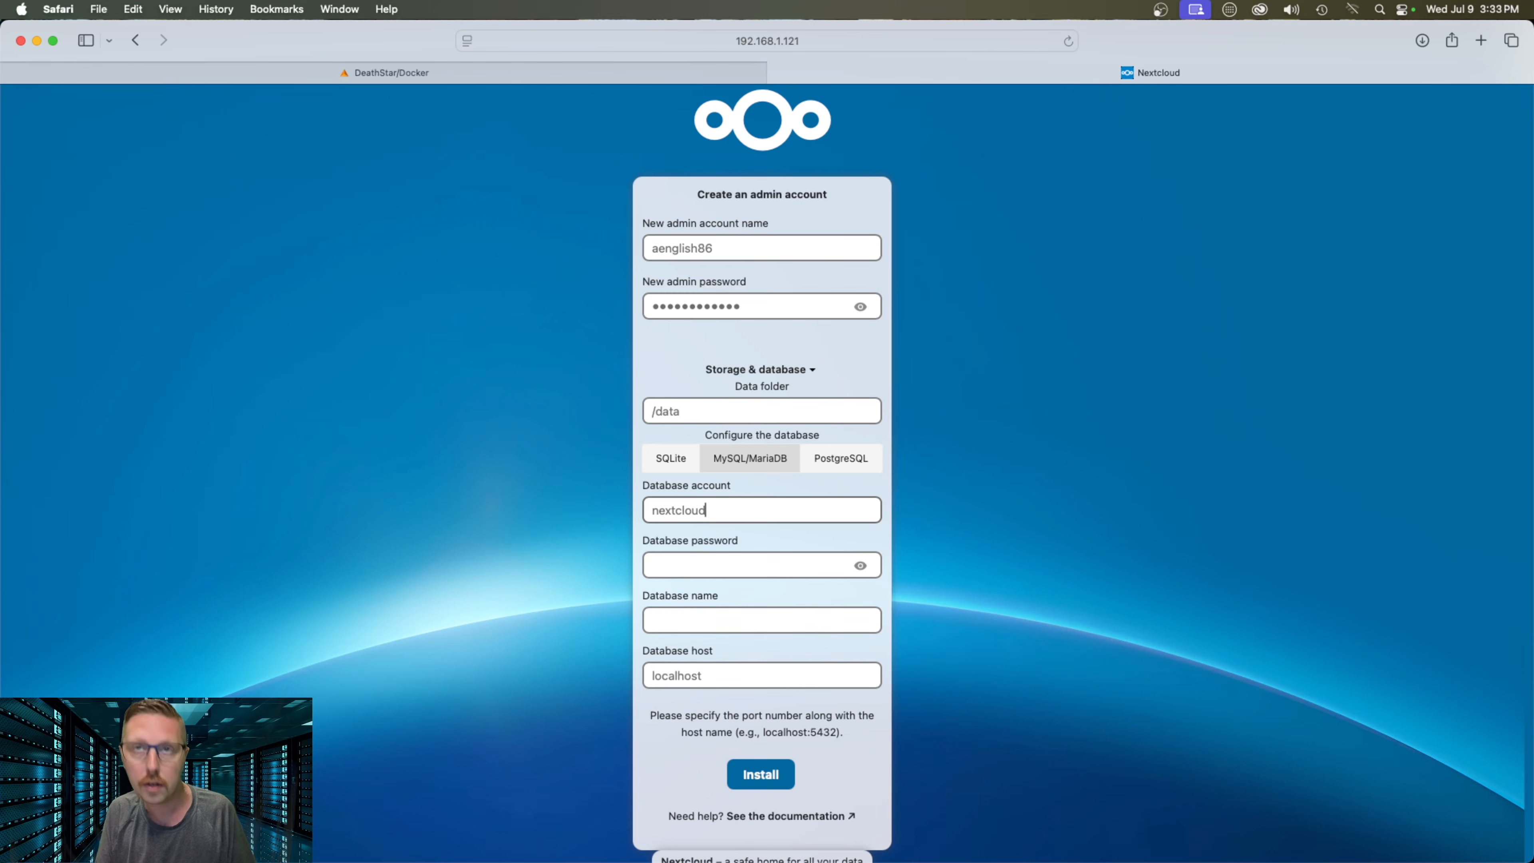
# Enter the database password and database name nextcloud, and clear the default localhost host
pyautogui.press('Tab')
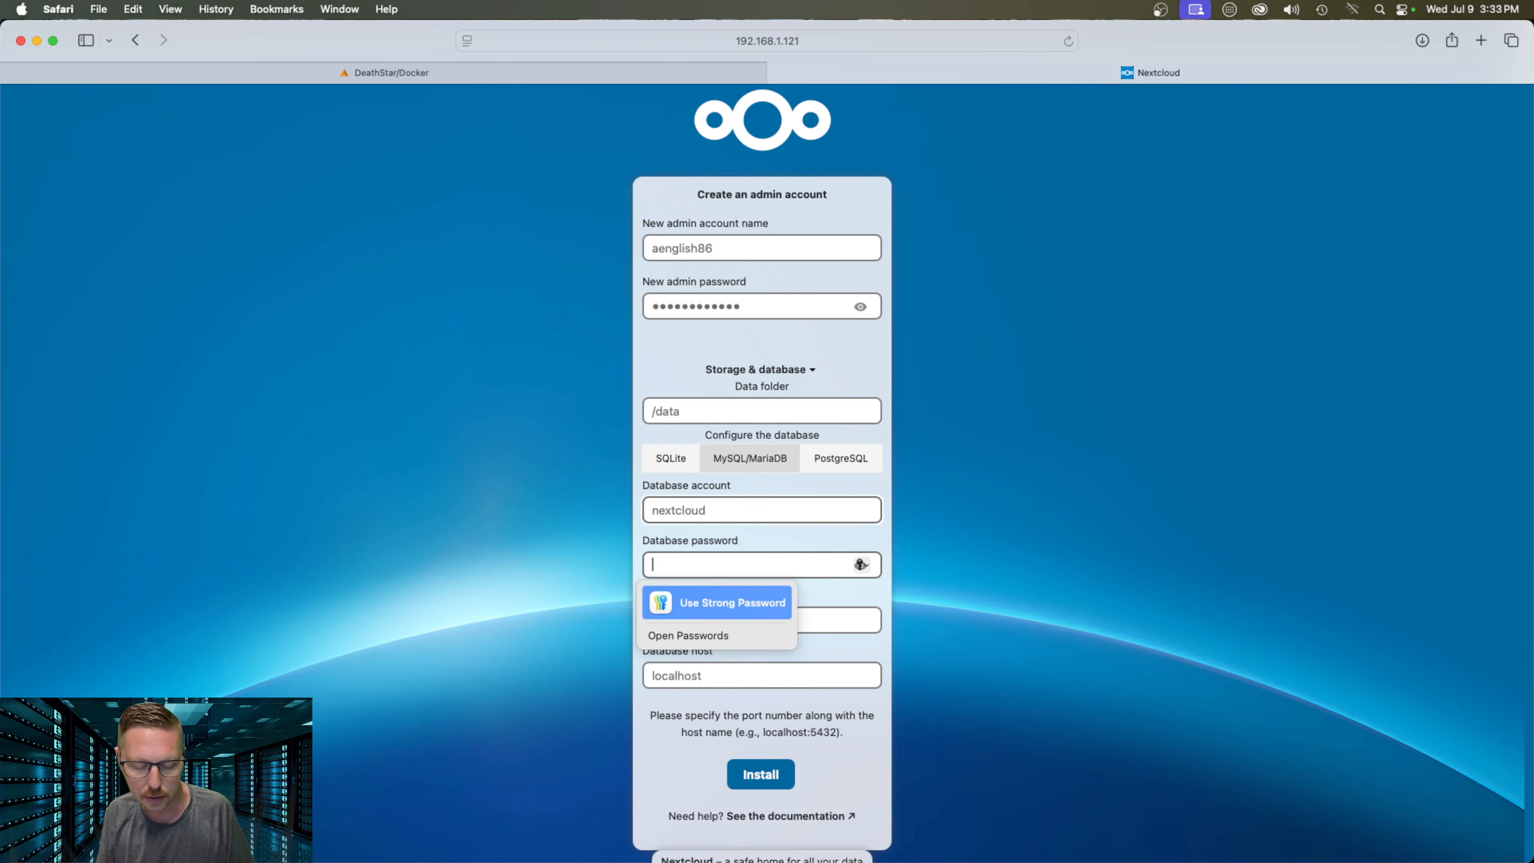
pyautogui.write('••••••••••••••')
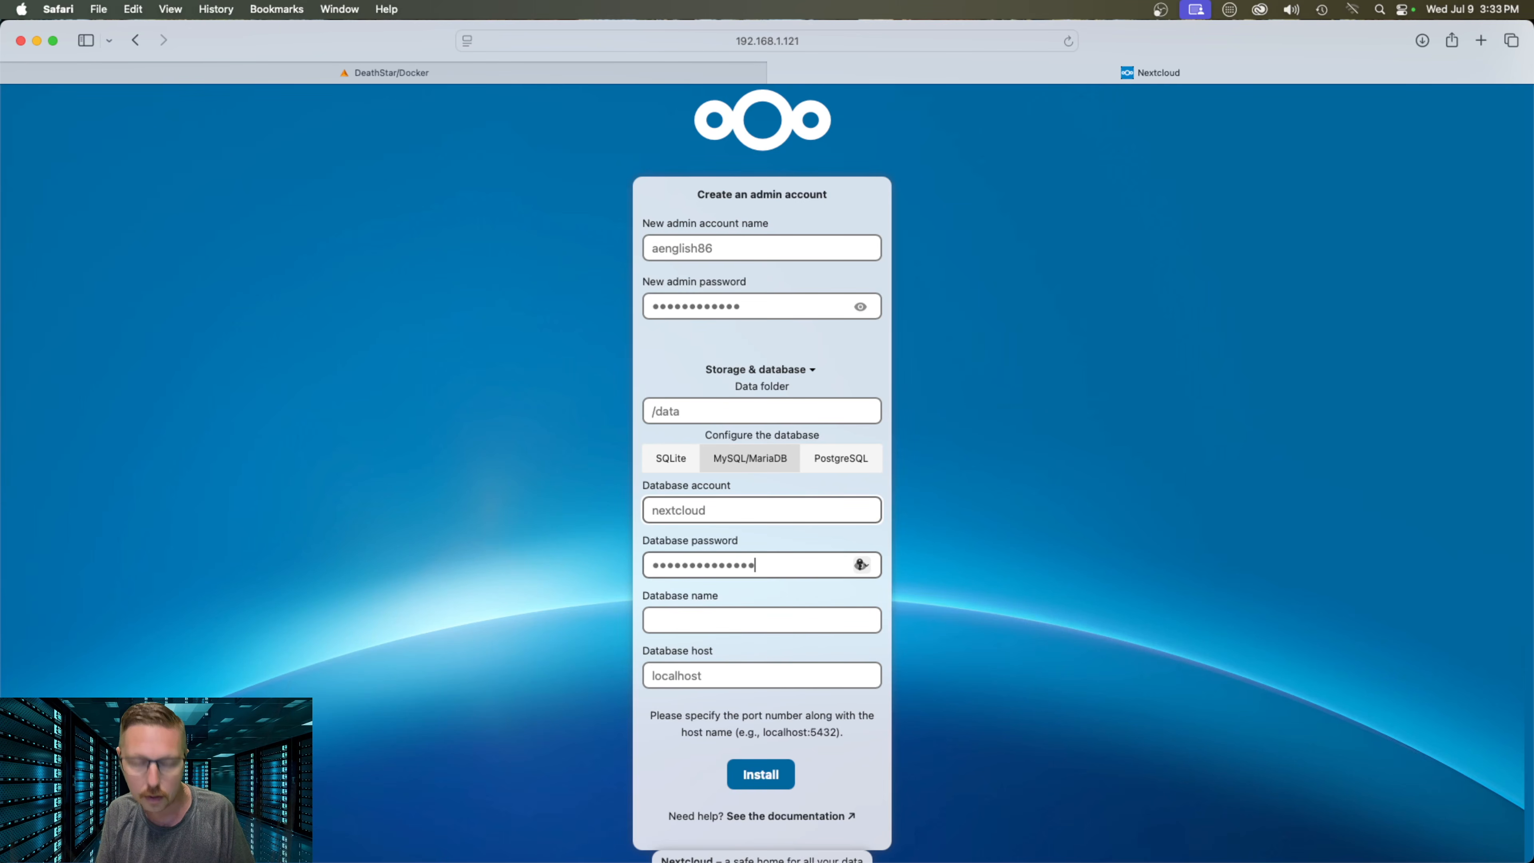
pyautogui.press('Tab')
pyautogui.write('nextcloud')
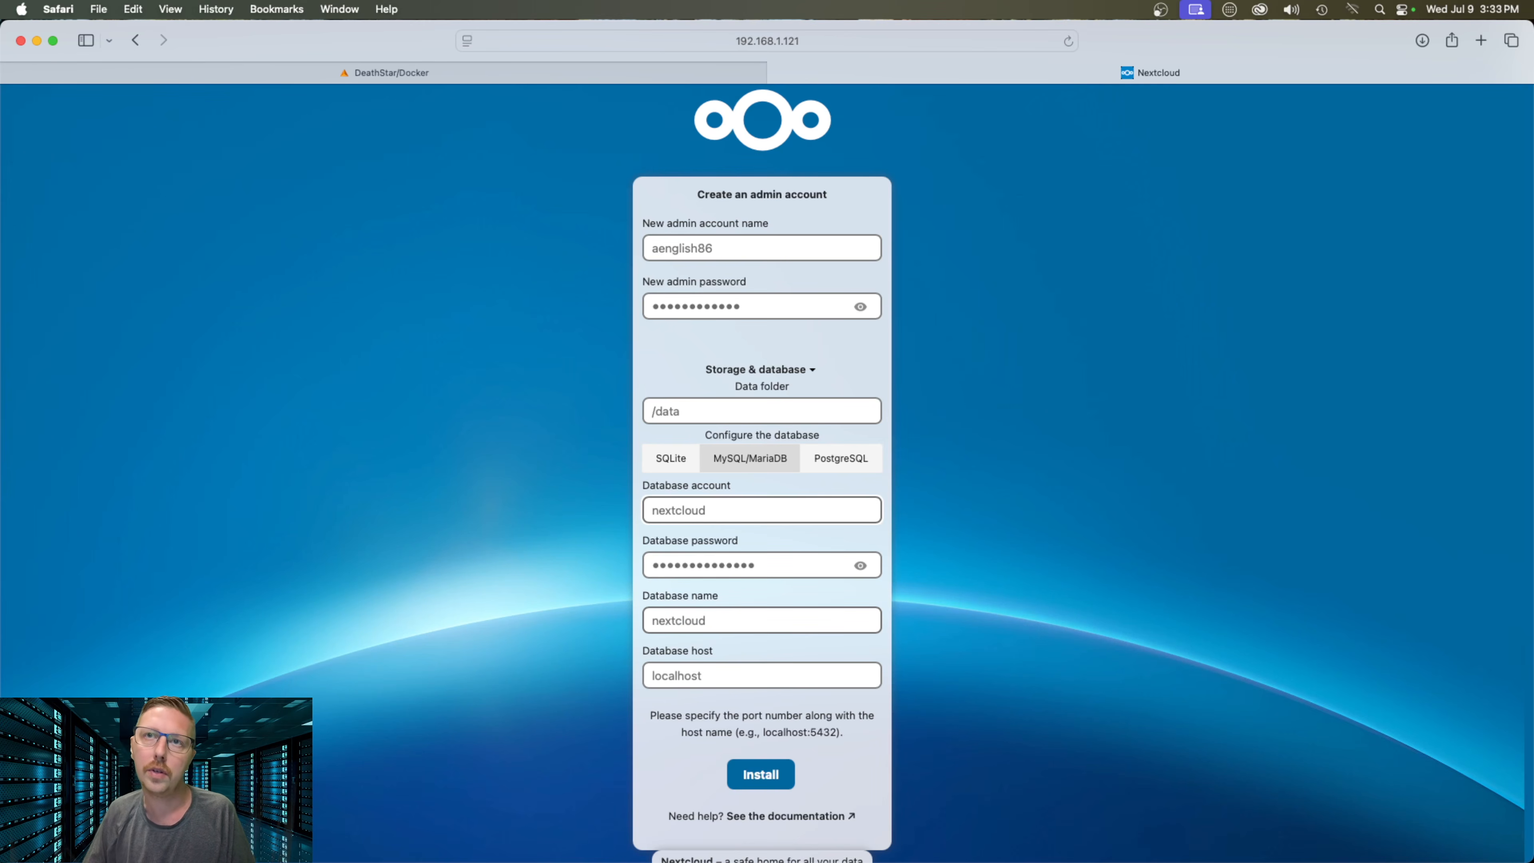
pyautogui.moveTo(732, 676); pyautogui.dragTo(595, 677)
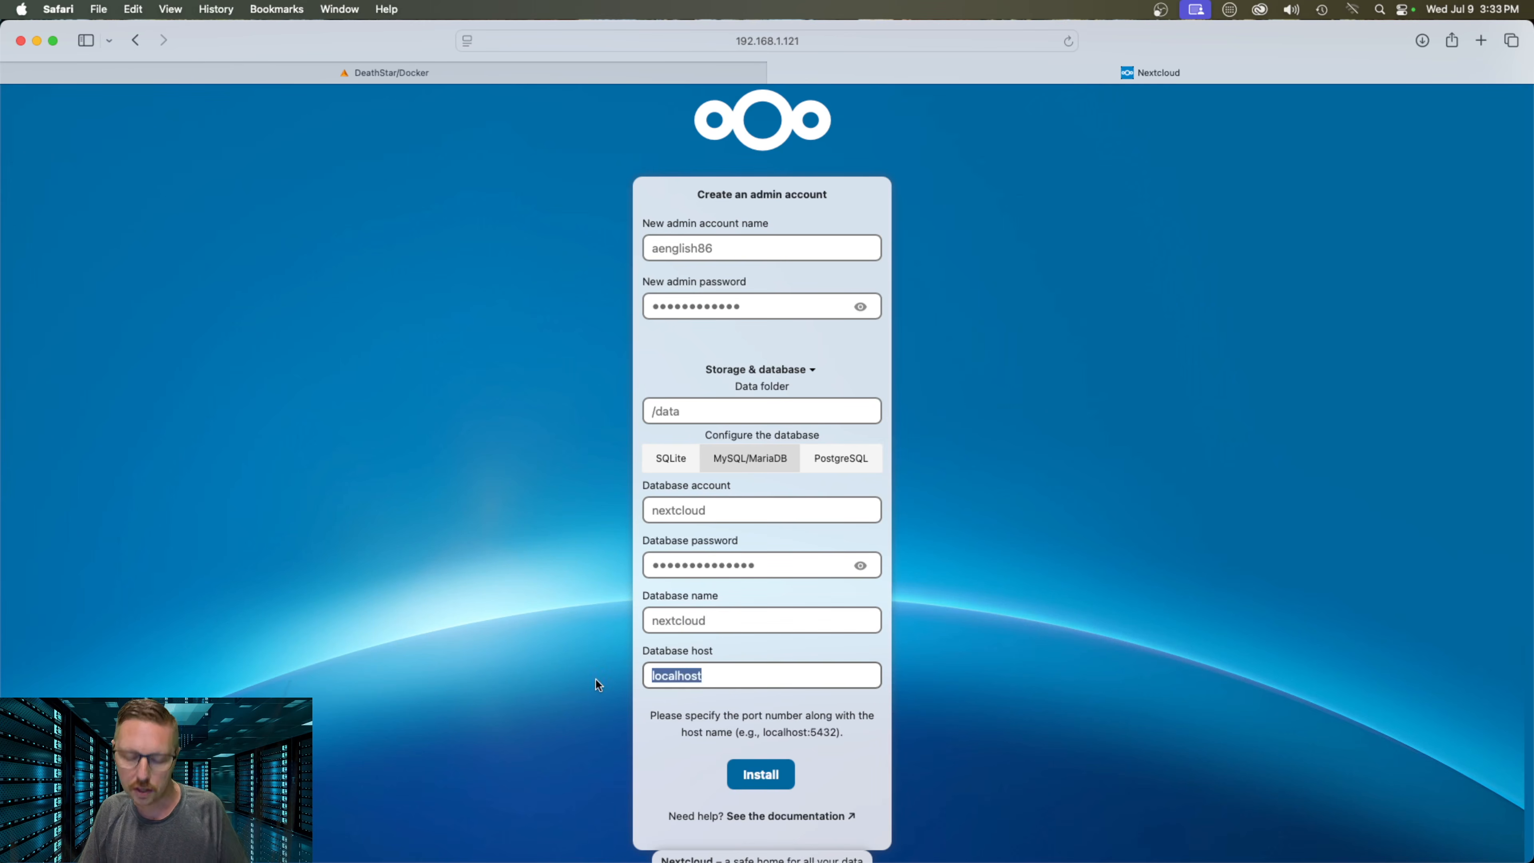
pyautogui.press('BackSpace')
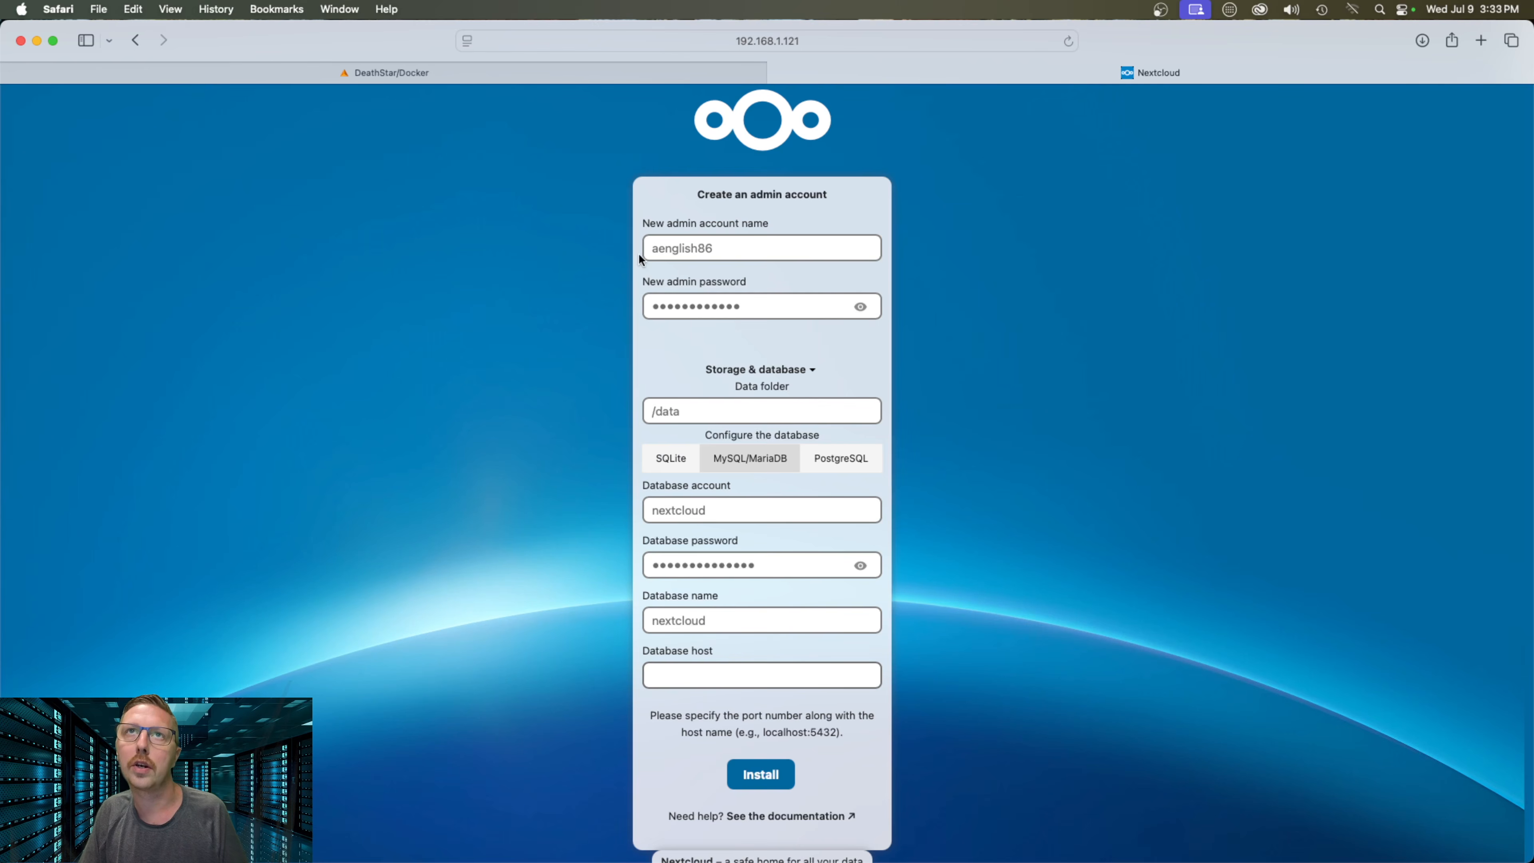
# Copy mariadb's address 192.168.1.121:3306 from the Docker list into the Database host field
pyautogui.click(421, 72)
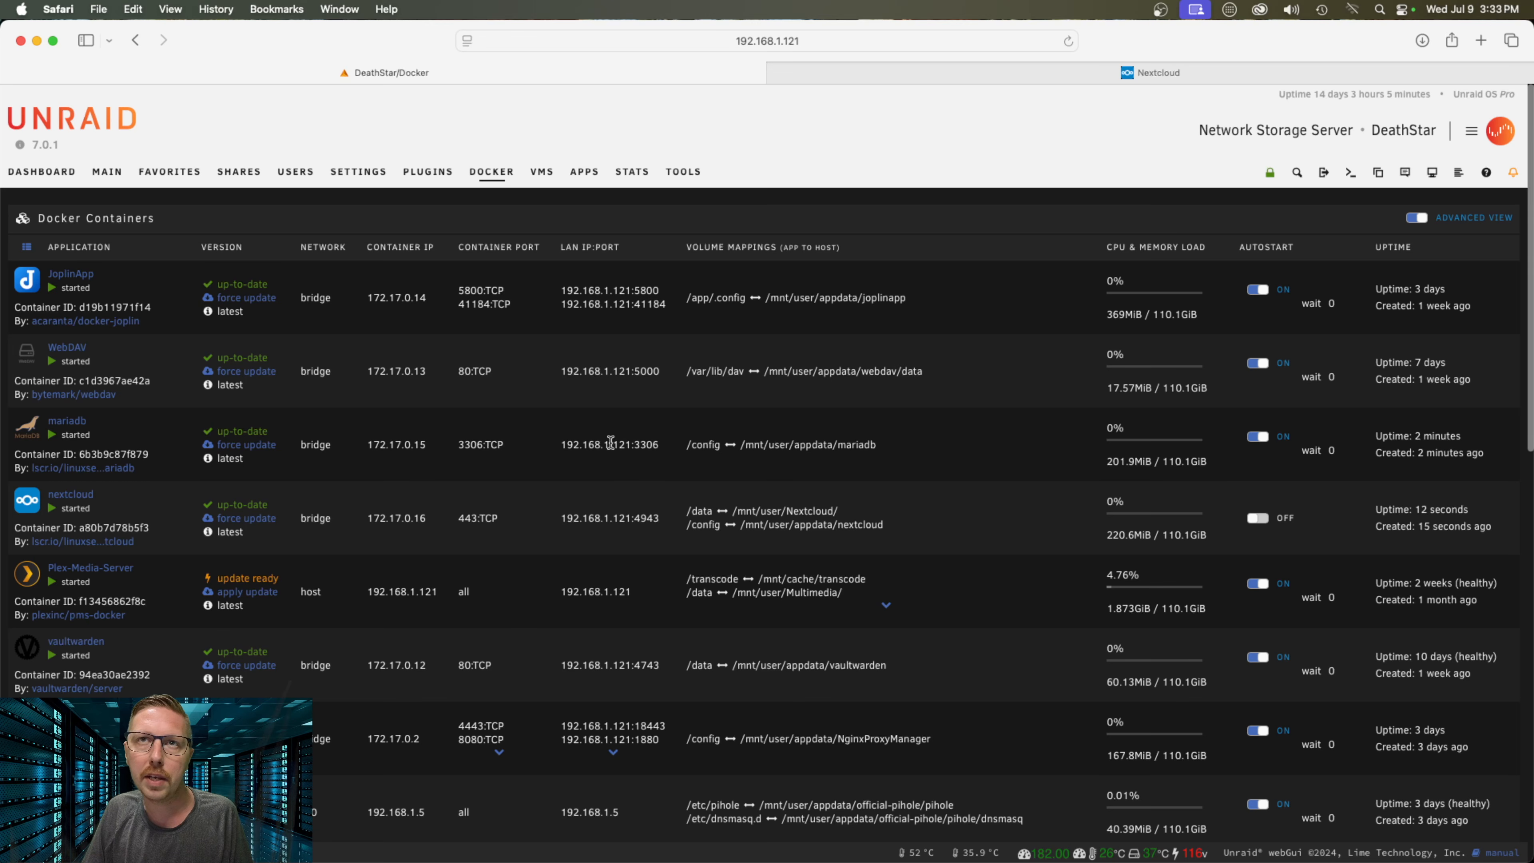
pyautogui.moveTo(660, 445); pyautogui.dragTo(564, 446)
pyautogui.press('super+c')
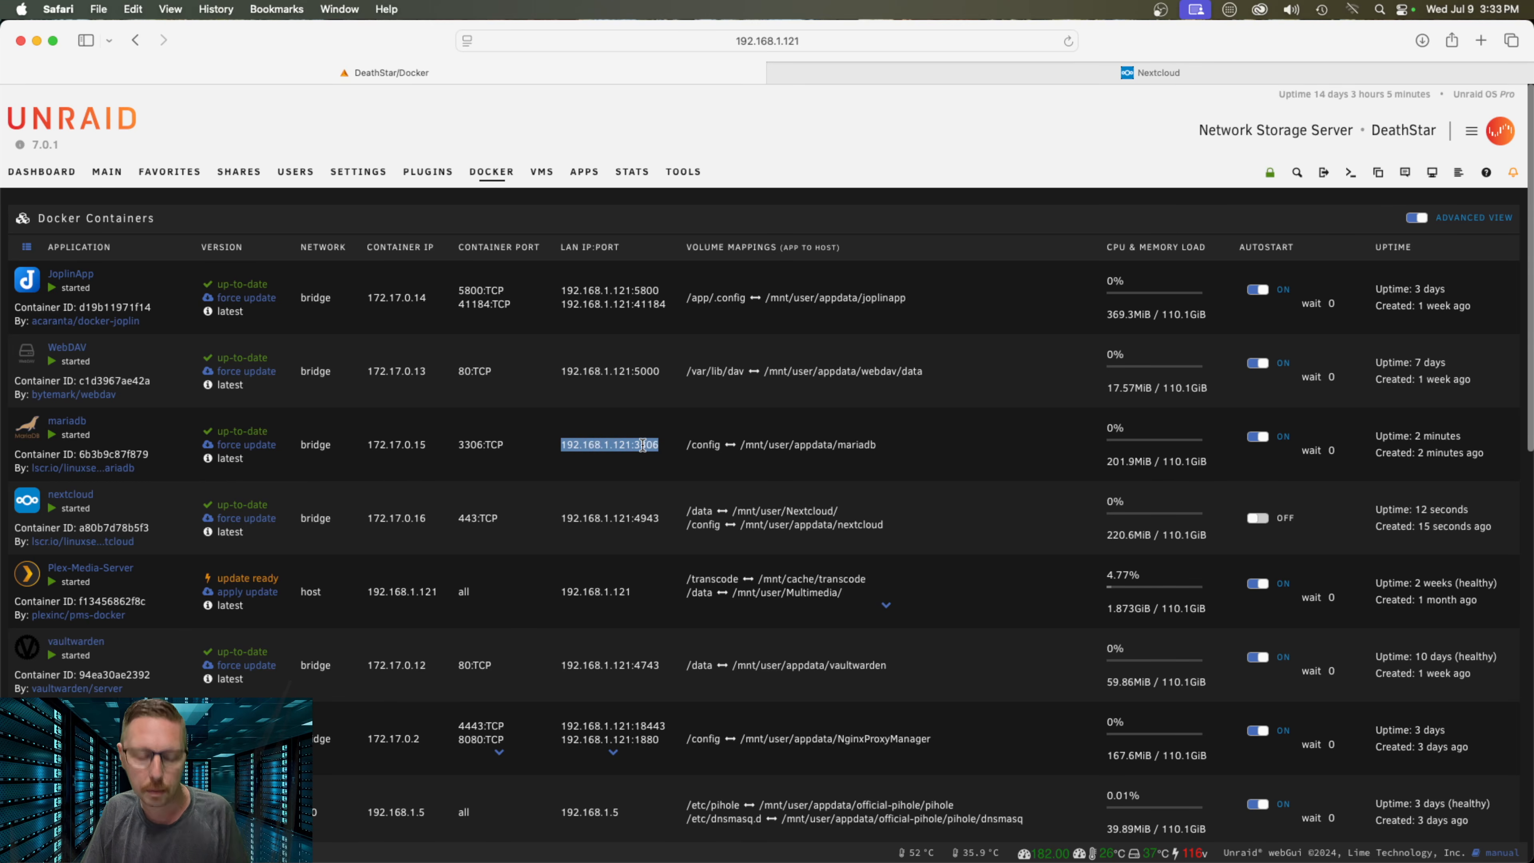
pyautogui.scroll(-1, 638, 432)
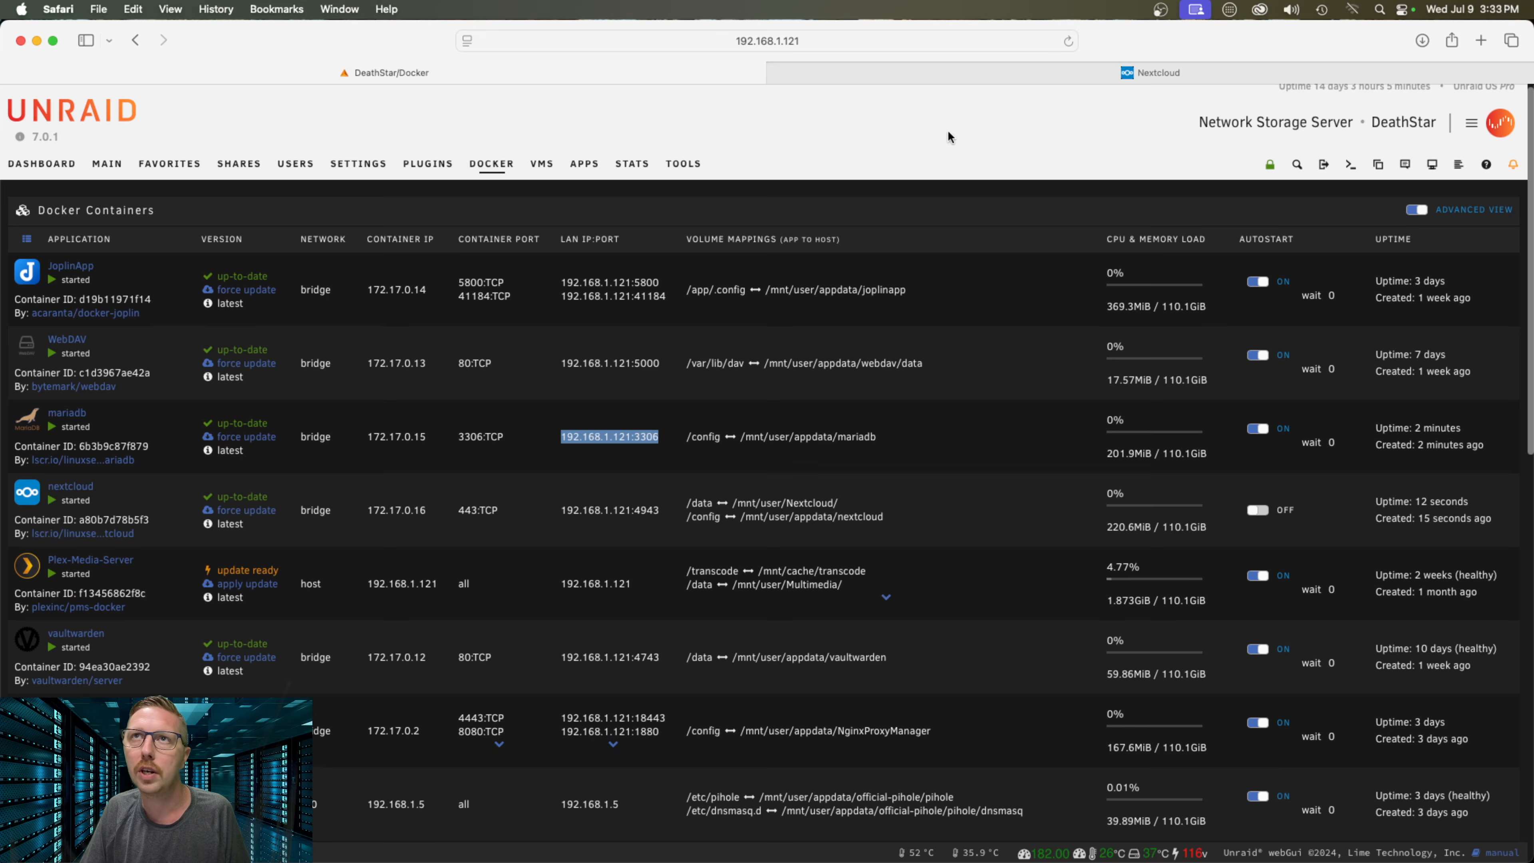
pyautogui.click(1105, 73)
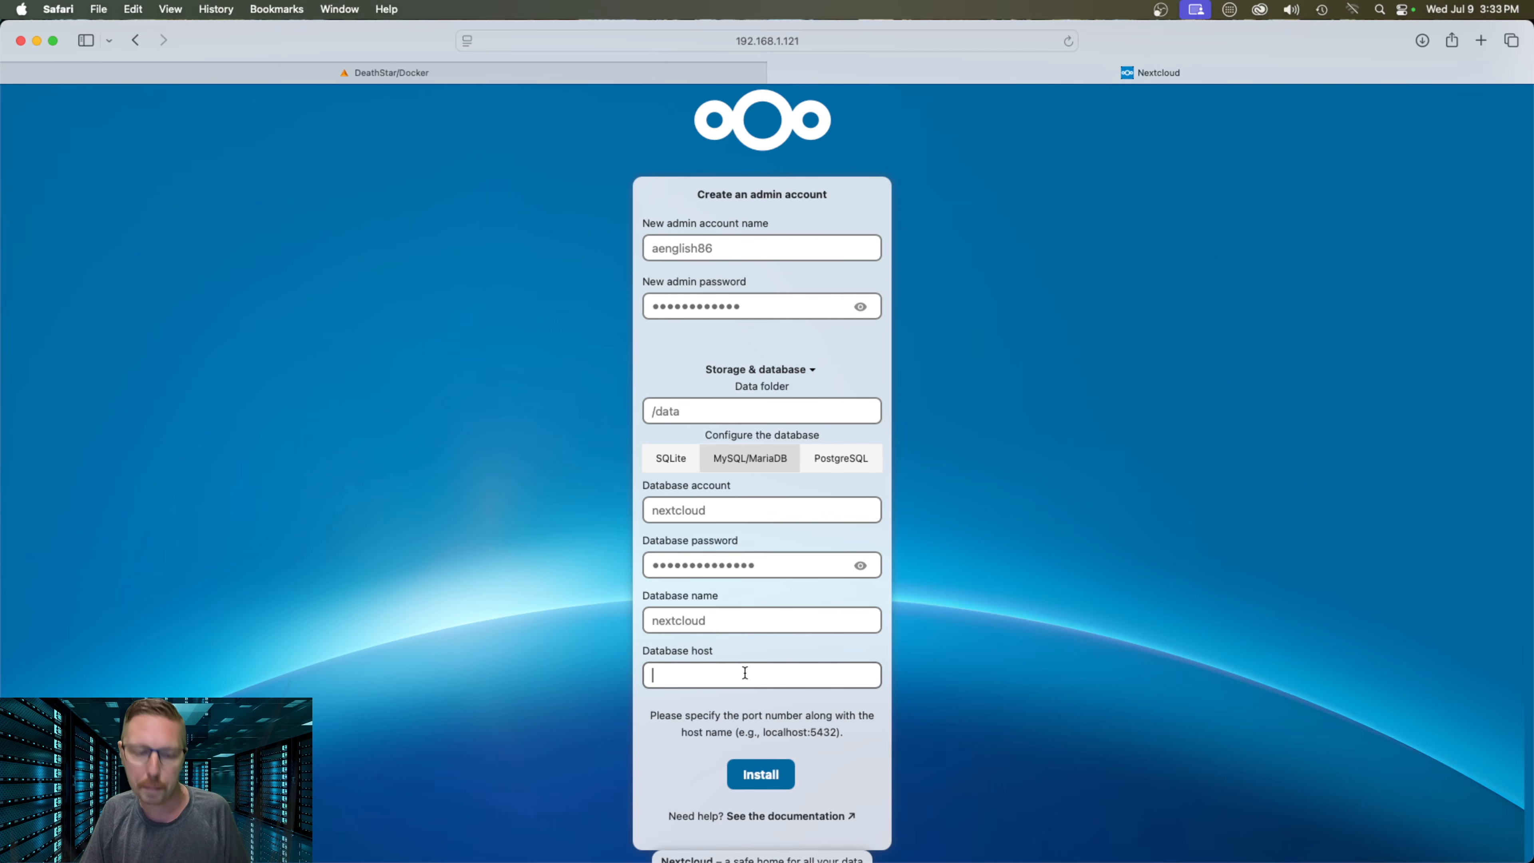
pyautogui.press('super+v')
# Start the Nextcloud installation, decline Safari's password update, and return to the Docker list
pyautogui.scroll(1, 829, 755)
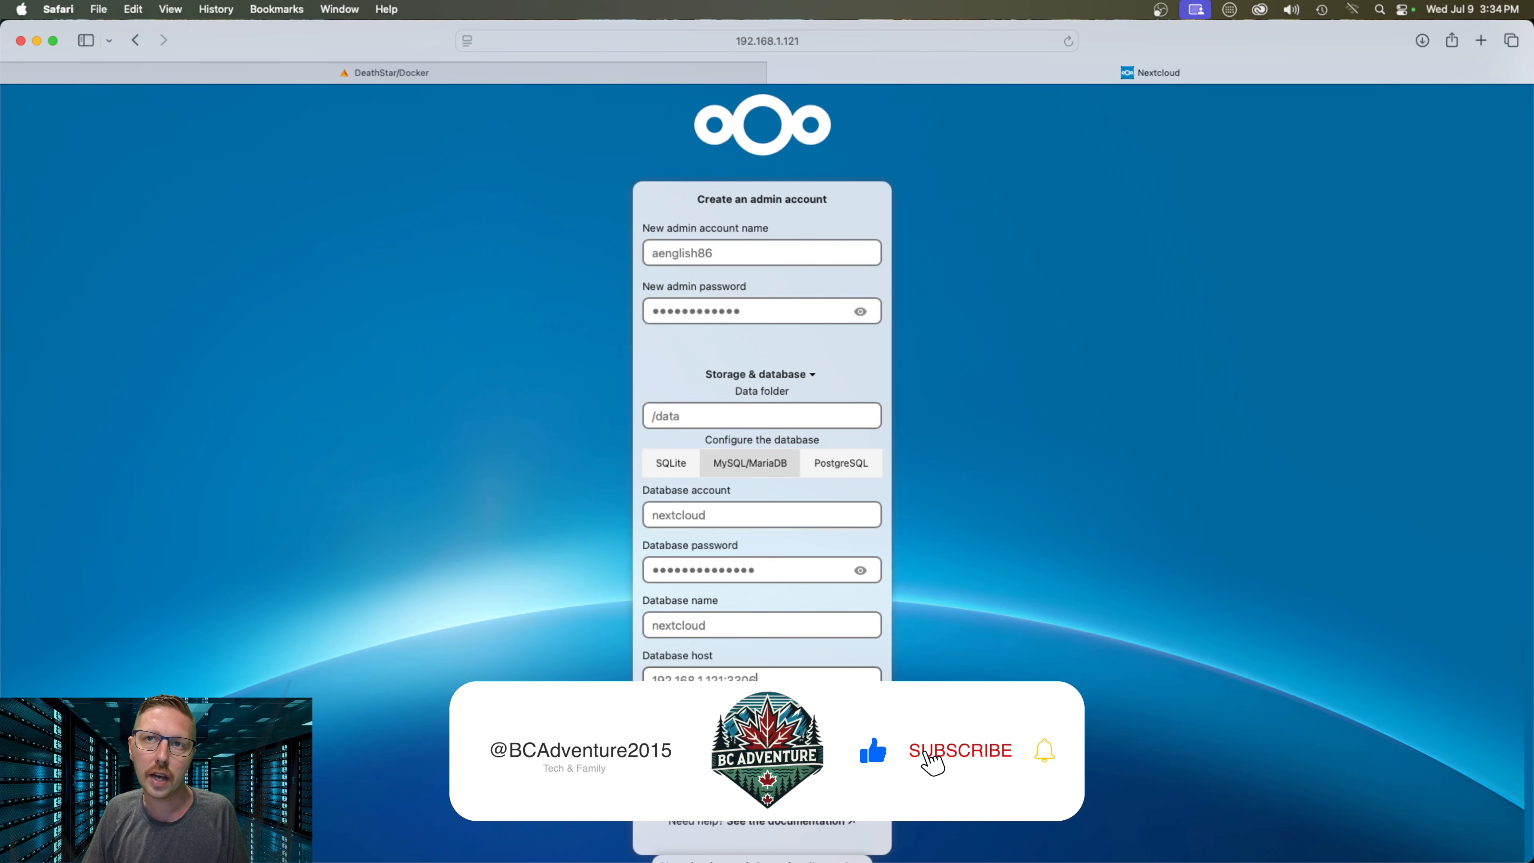
pyautogui.press('Return')
pyautogui.click(788, 509)
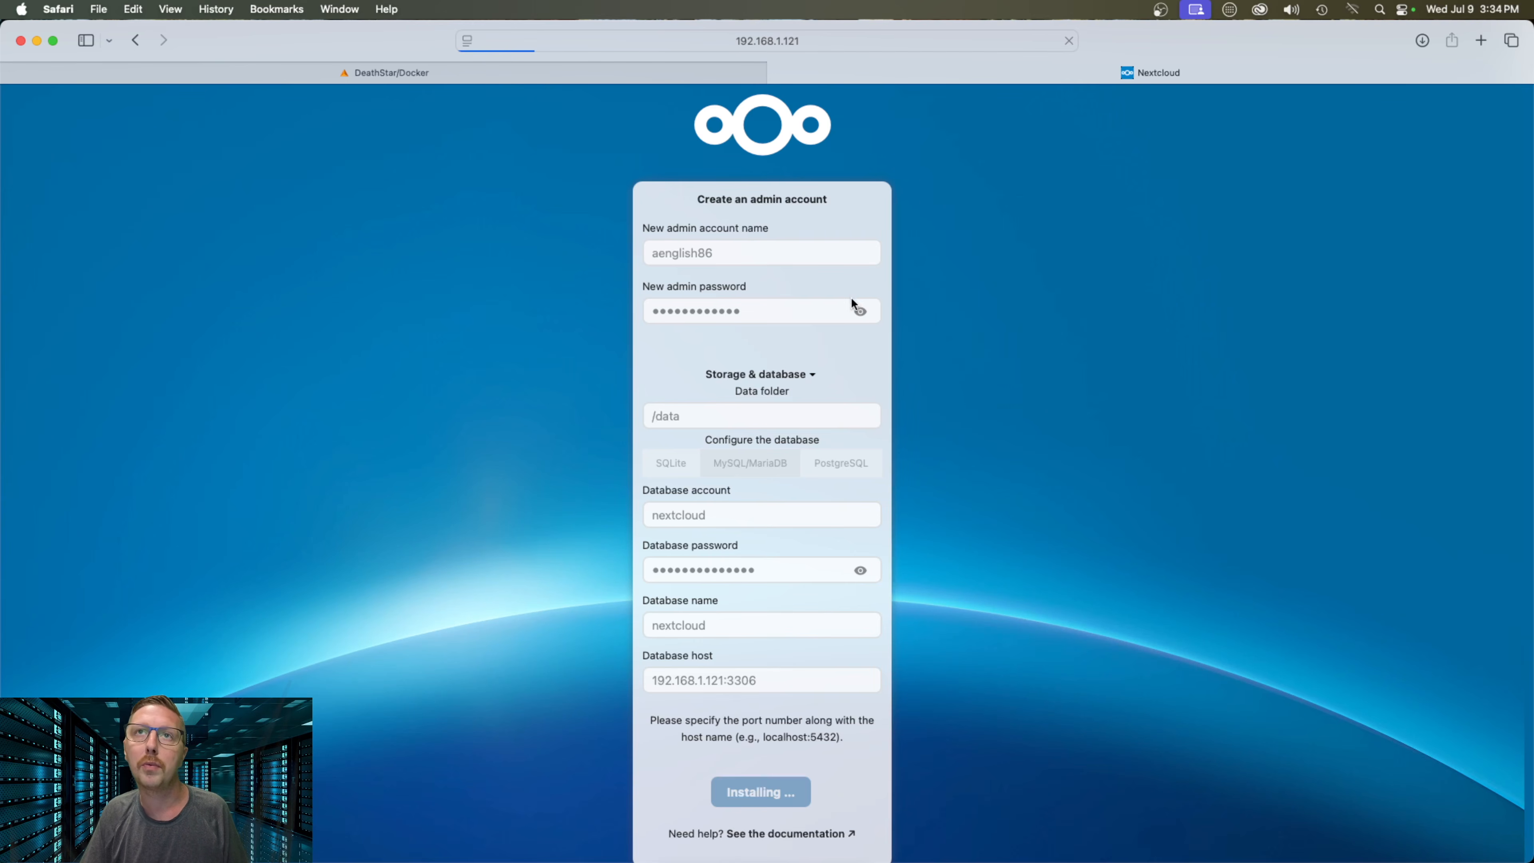
pyautogui.click(533, 70)
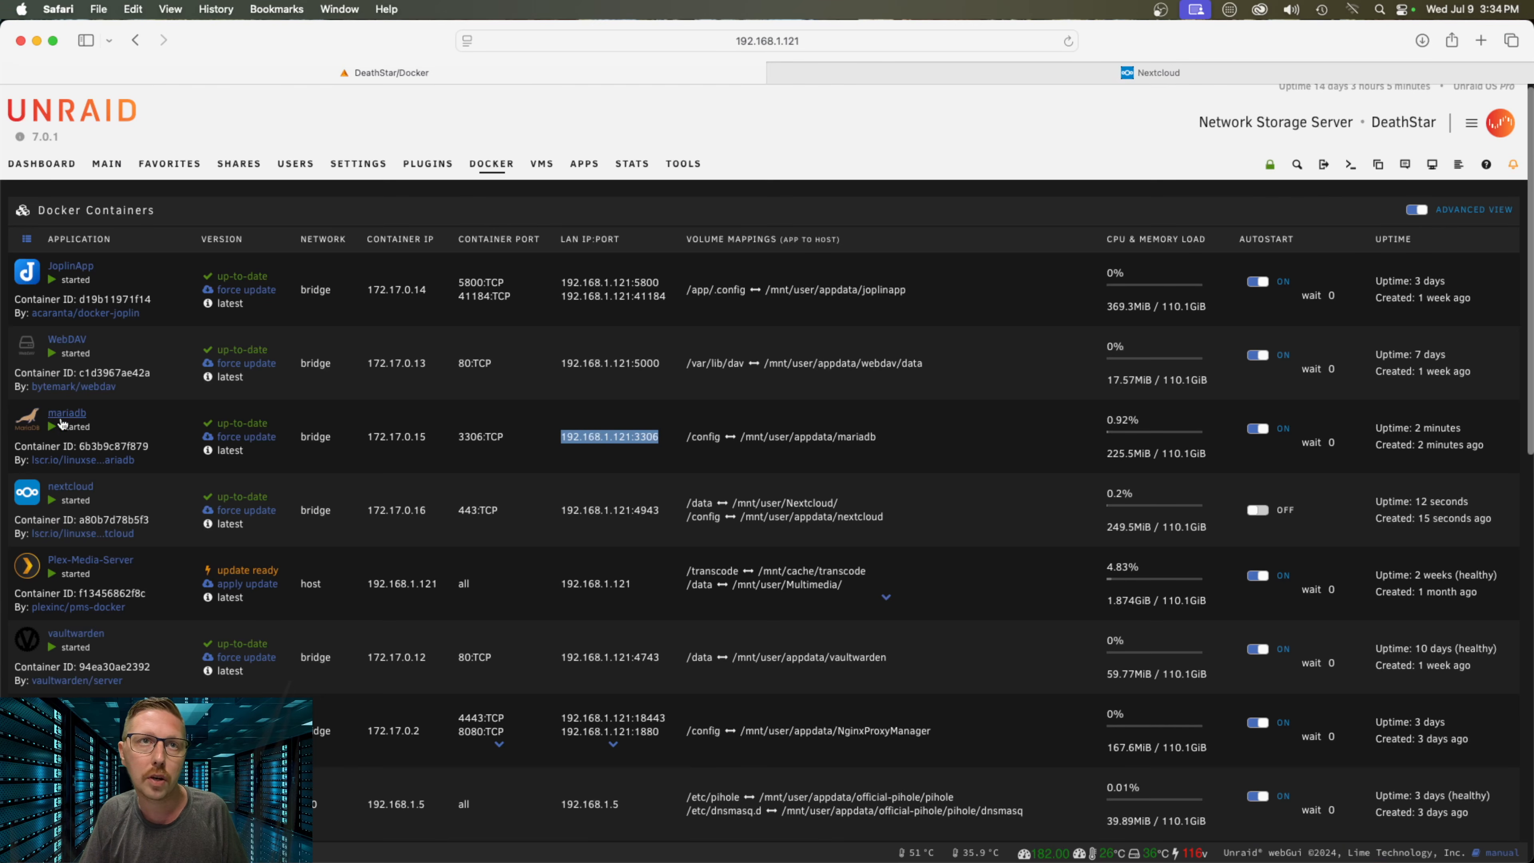
# Open the nextcloud container's log window, then go back to the Nextcloud tab showing 504 Gateway Time-out
pyautogui.click(31, 492)
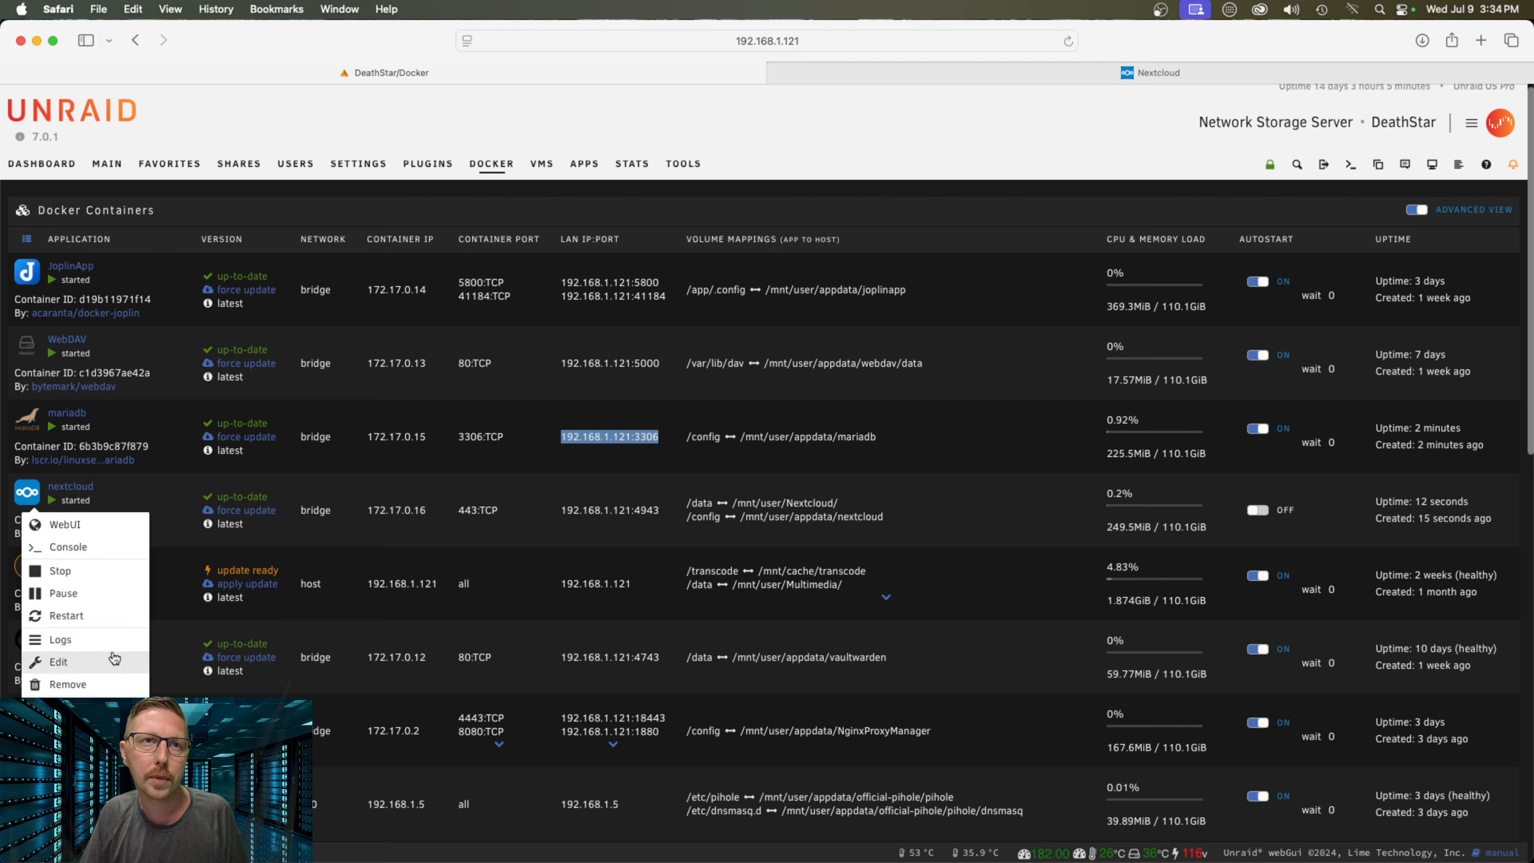
pyautogui.click(116, 649)
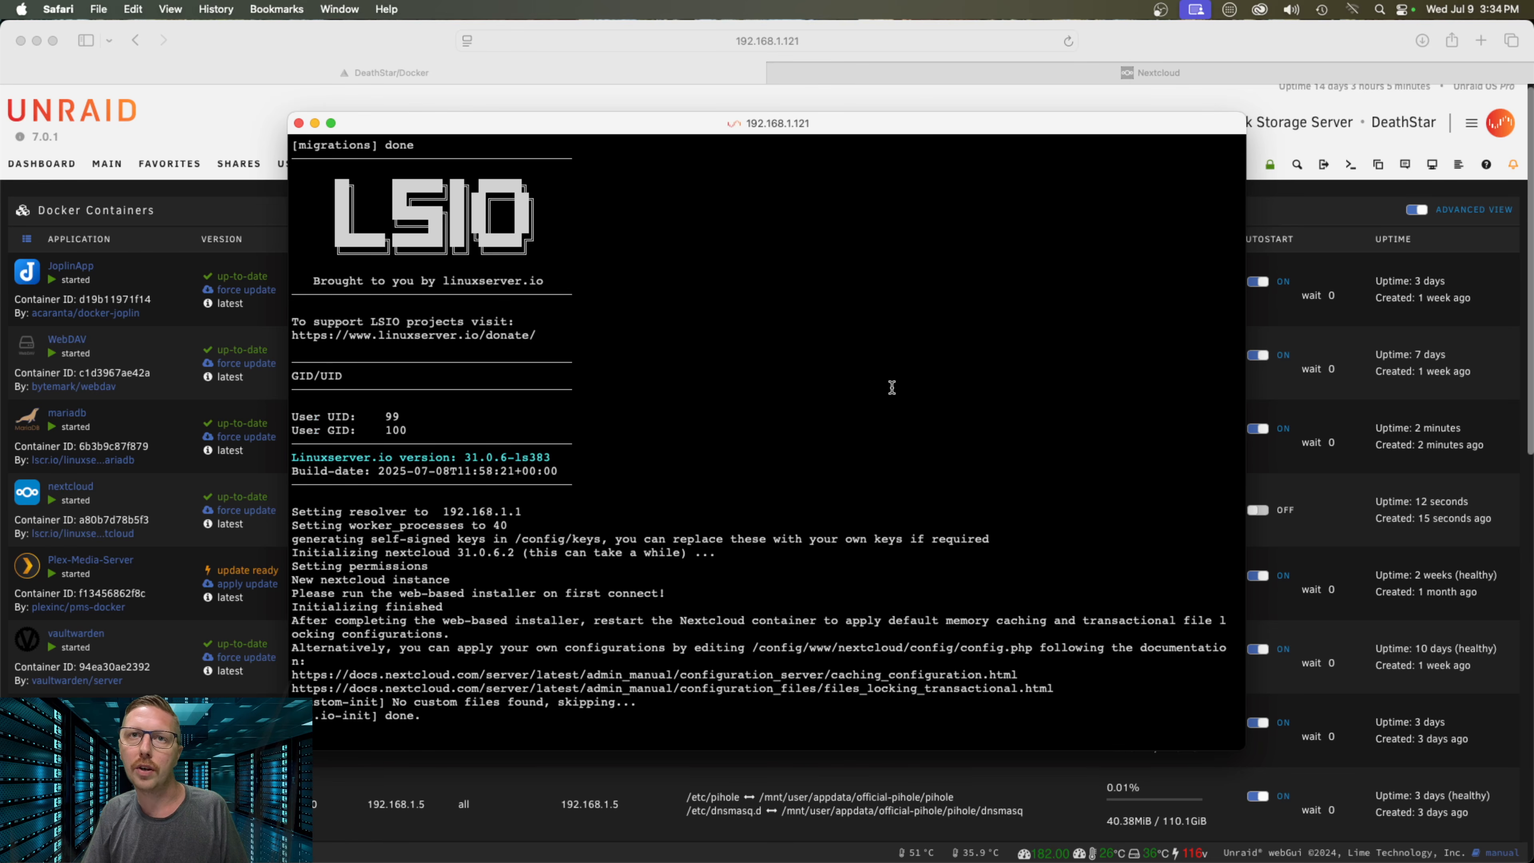
pyautogui.click(1153, 72)
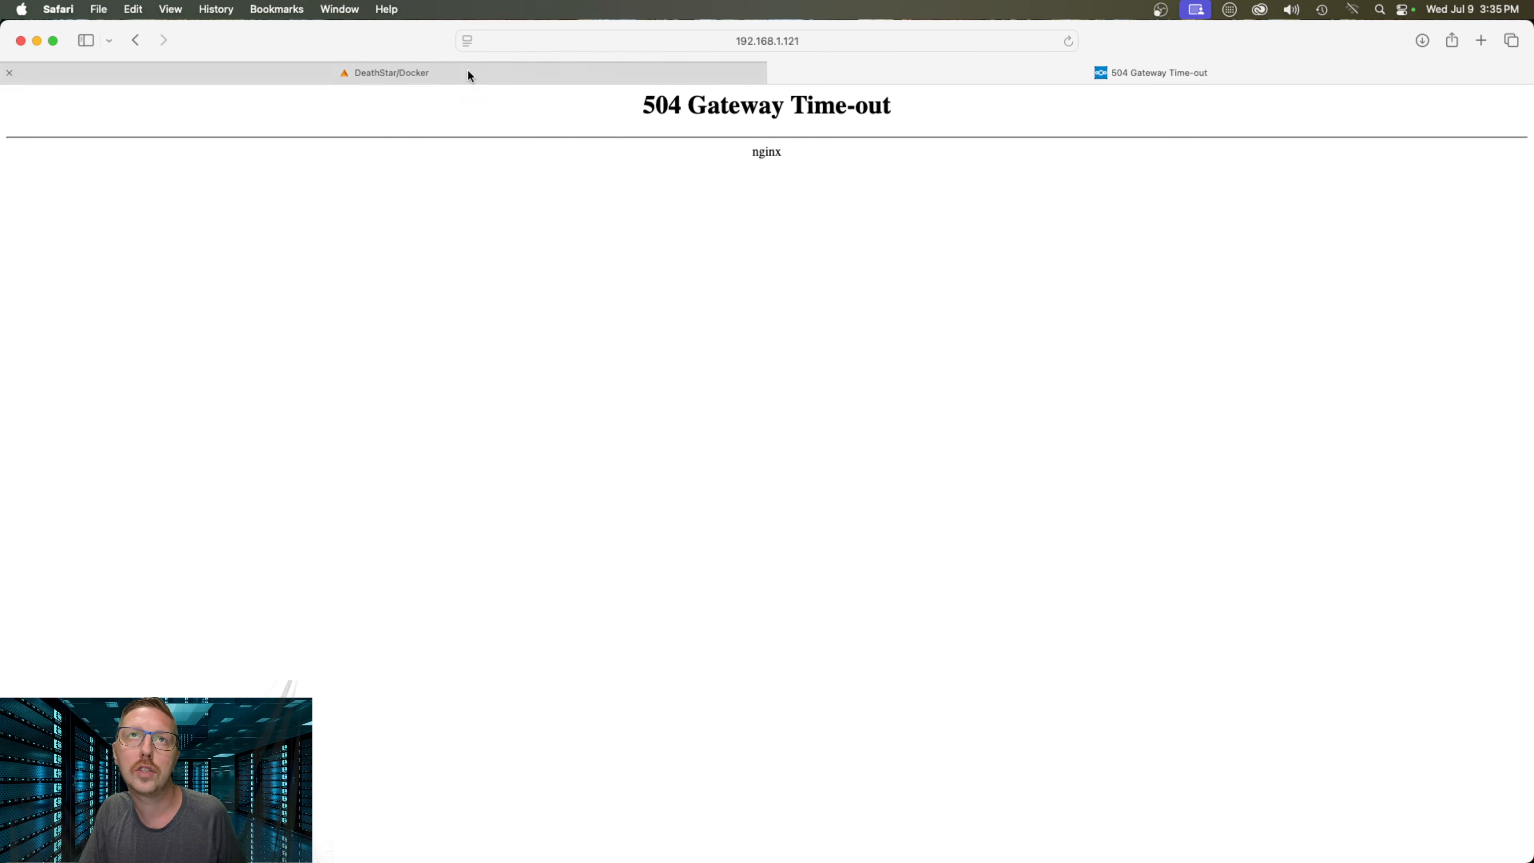
# Check the nextcloud log, reload the 504 page without resending the form, and close that tab
pyautogui.click(346, 14)
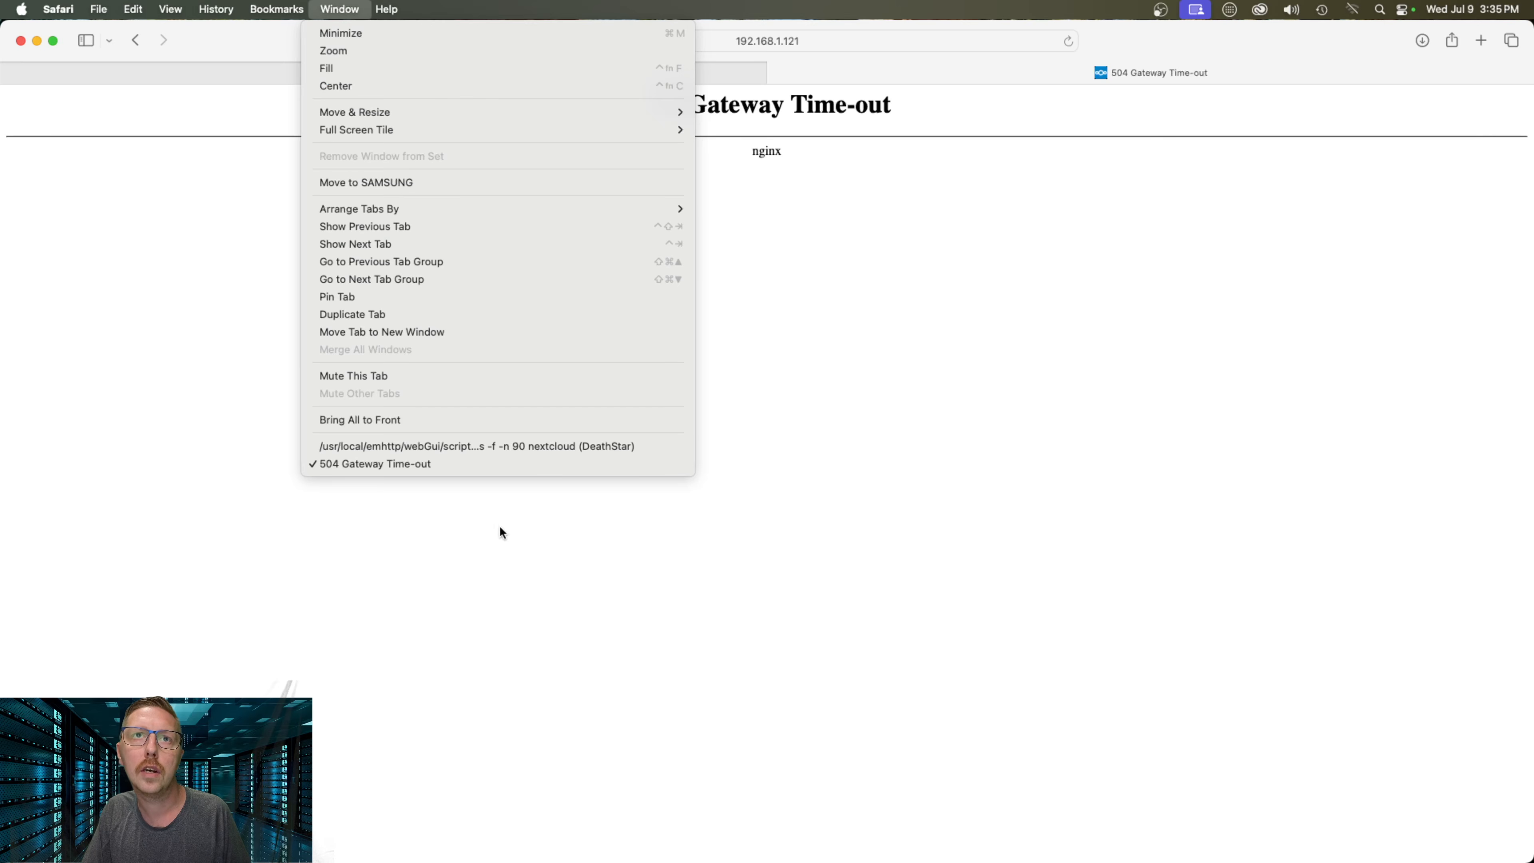
pyautogui.click(433, 447)
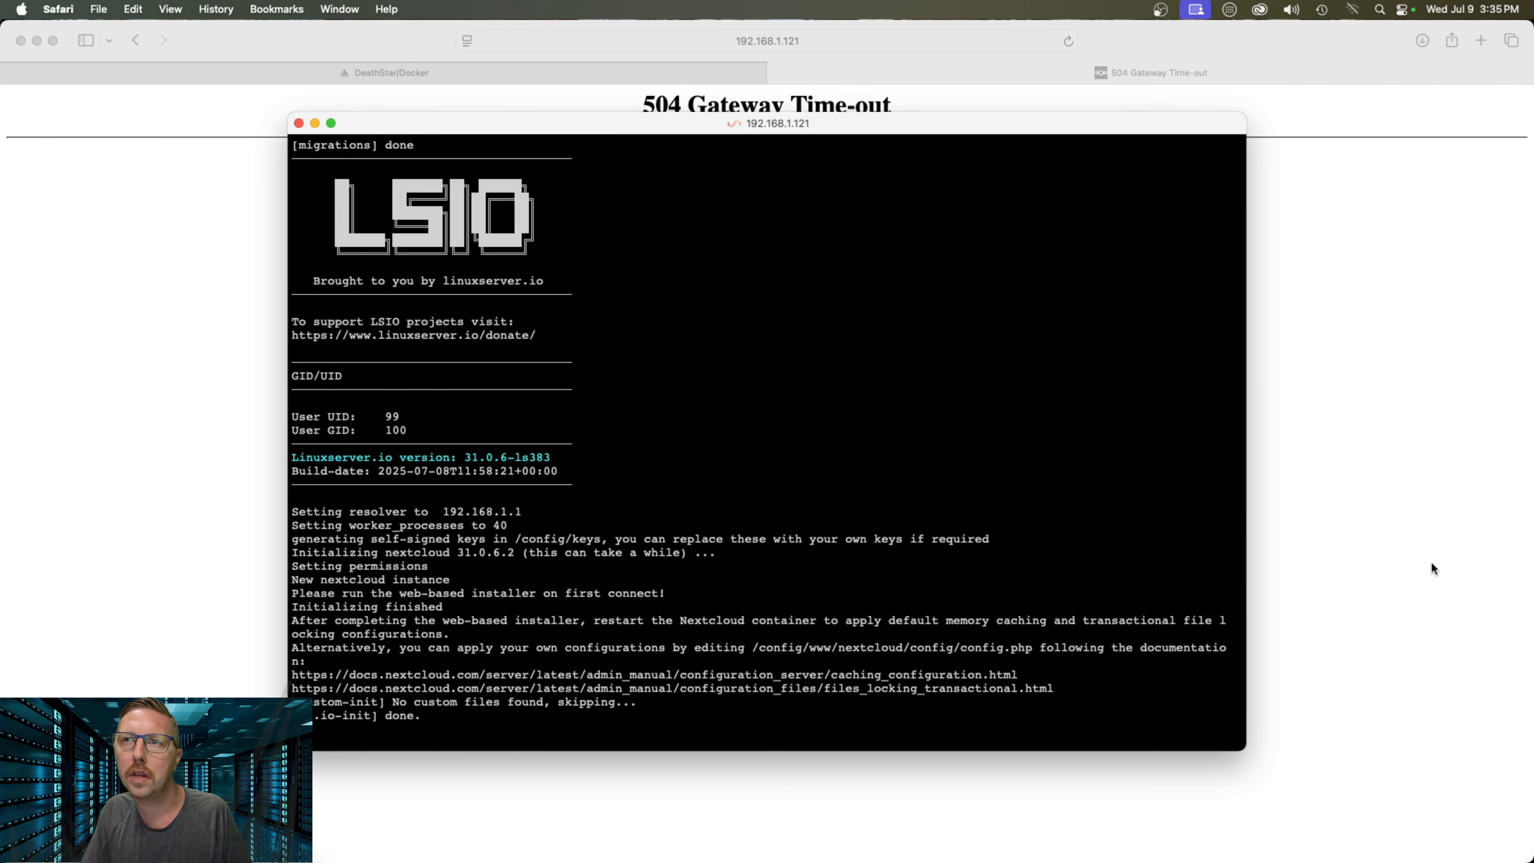
pyautogui.click(1326, 539)
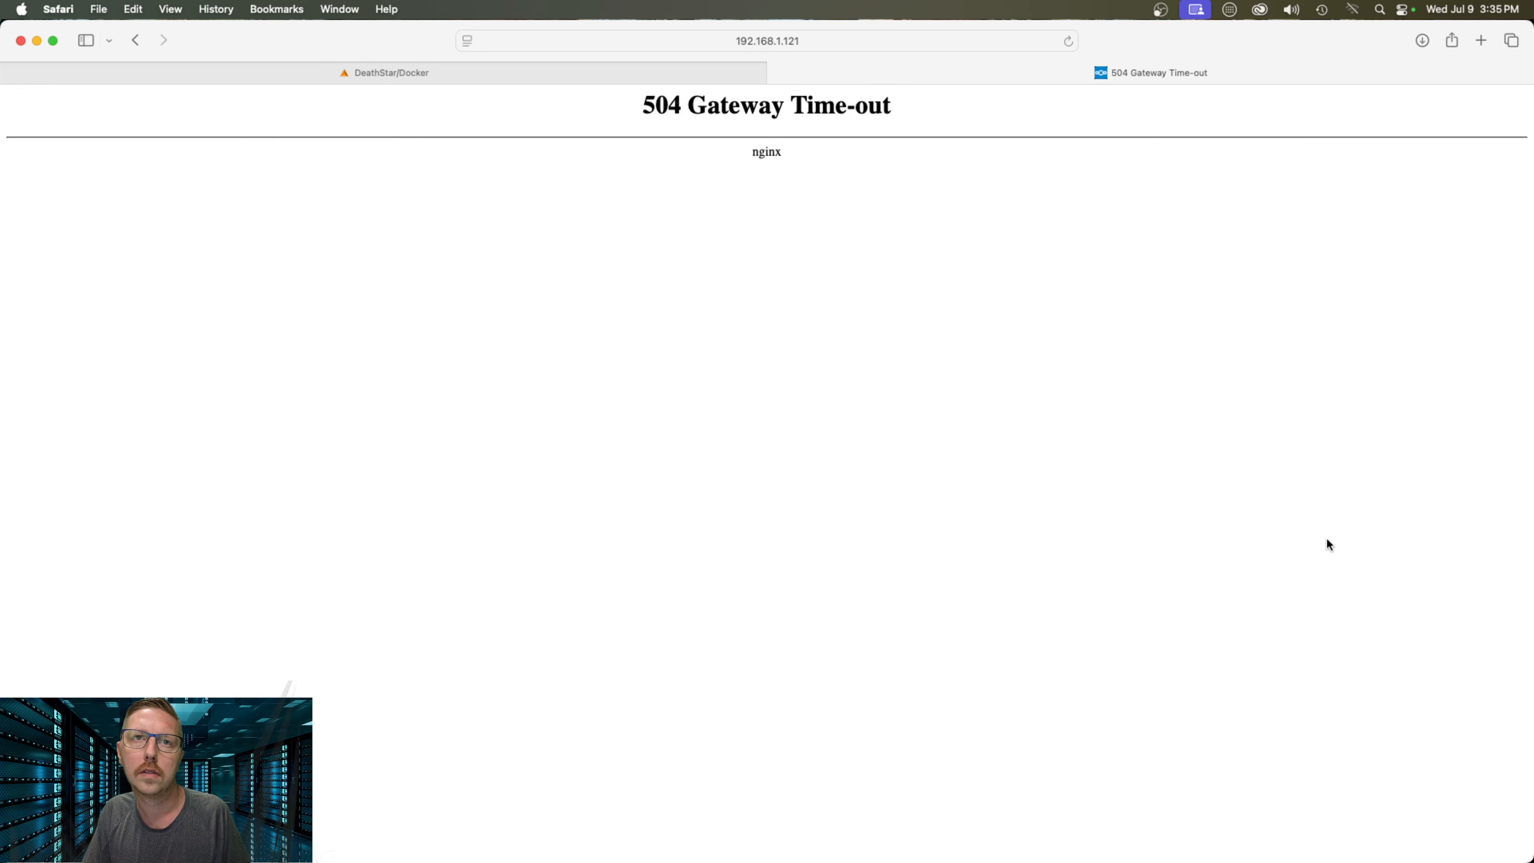
pyautogui.click(1066, 41)
pyautogui.click(698, 516)
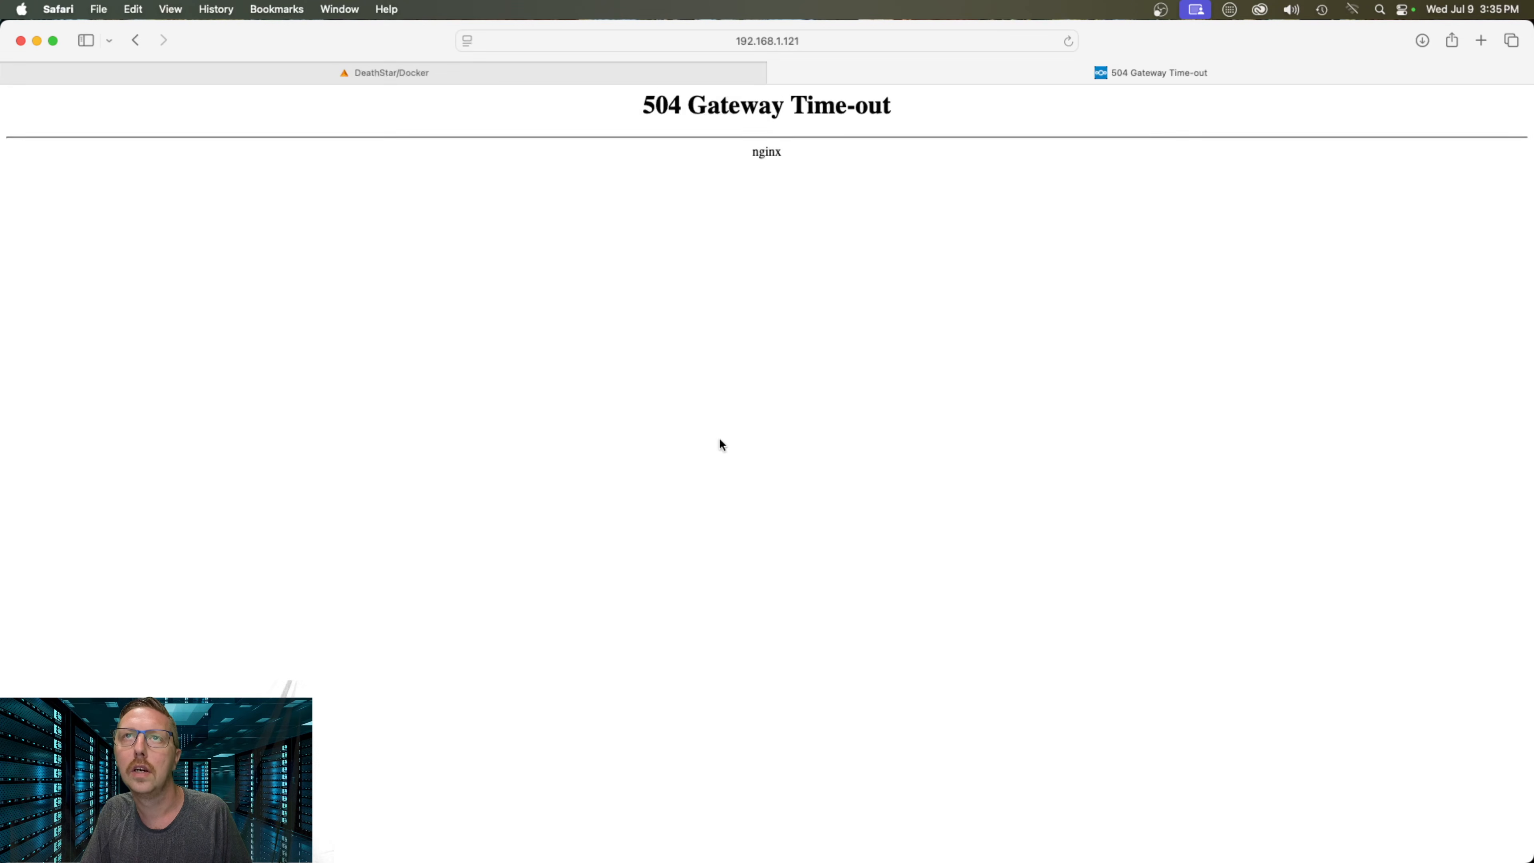
pyautogui.click(777, 73)
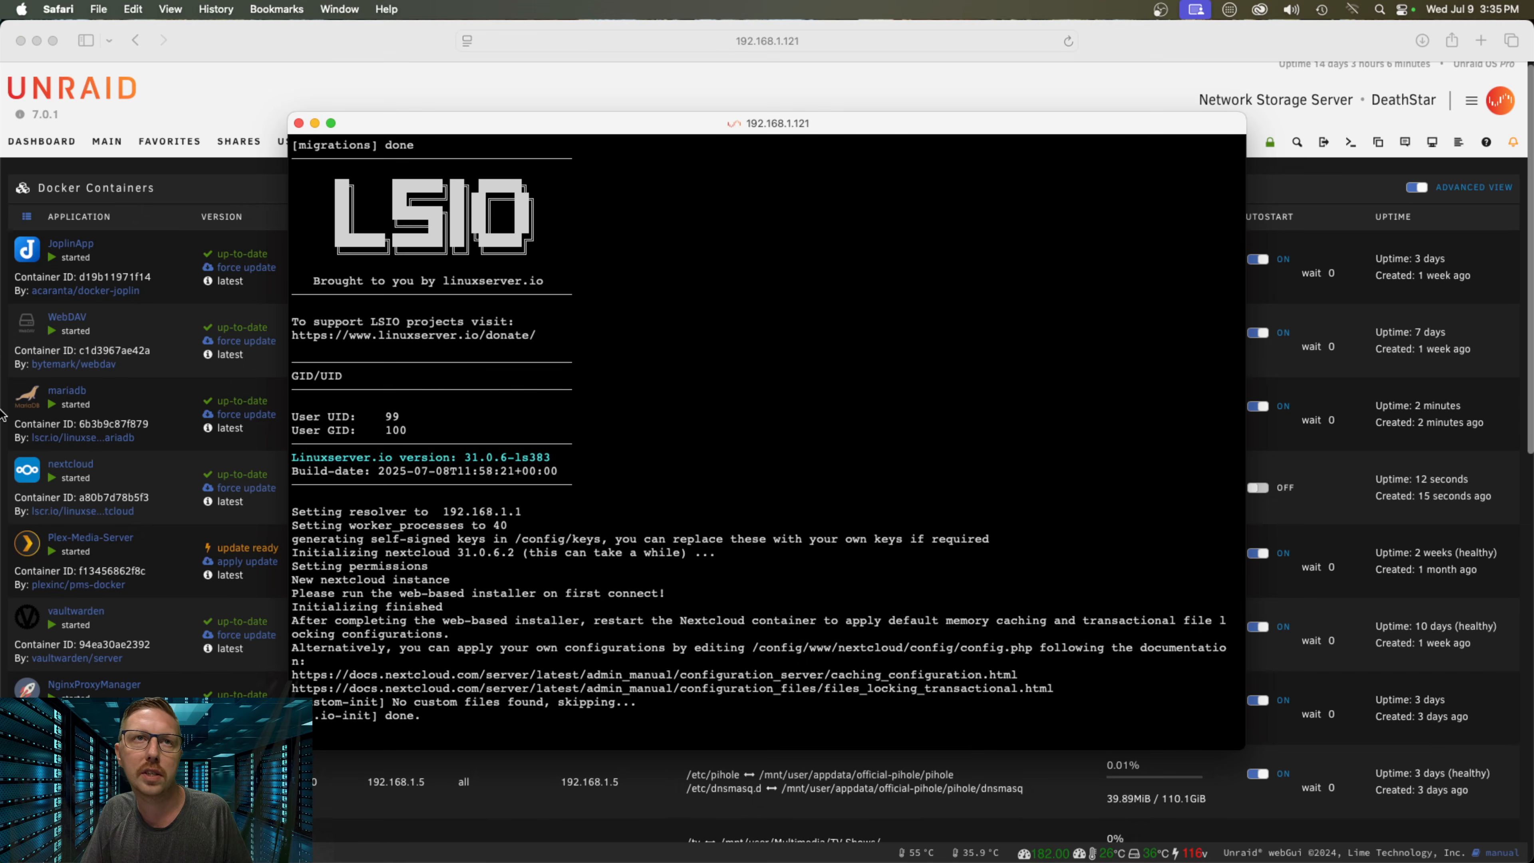
# Open Nextcloud's WebUI from the nextcloud container in a new tab
pyautogui.click(26, 471)
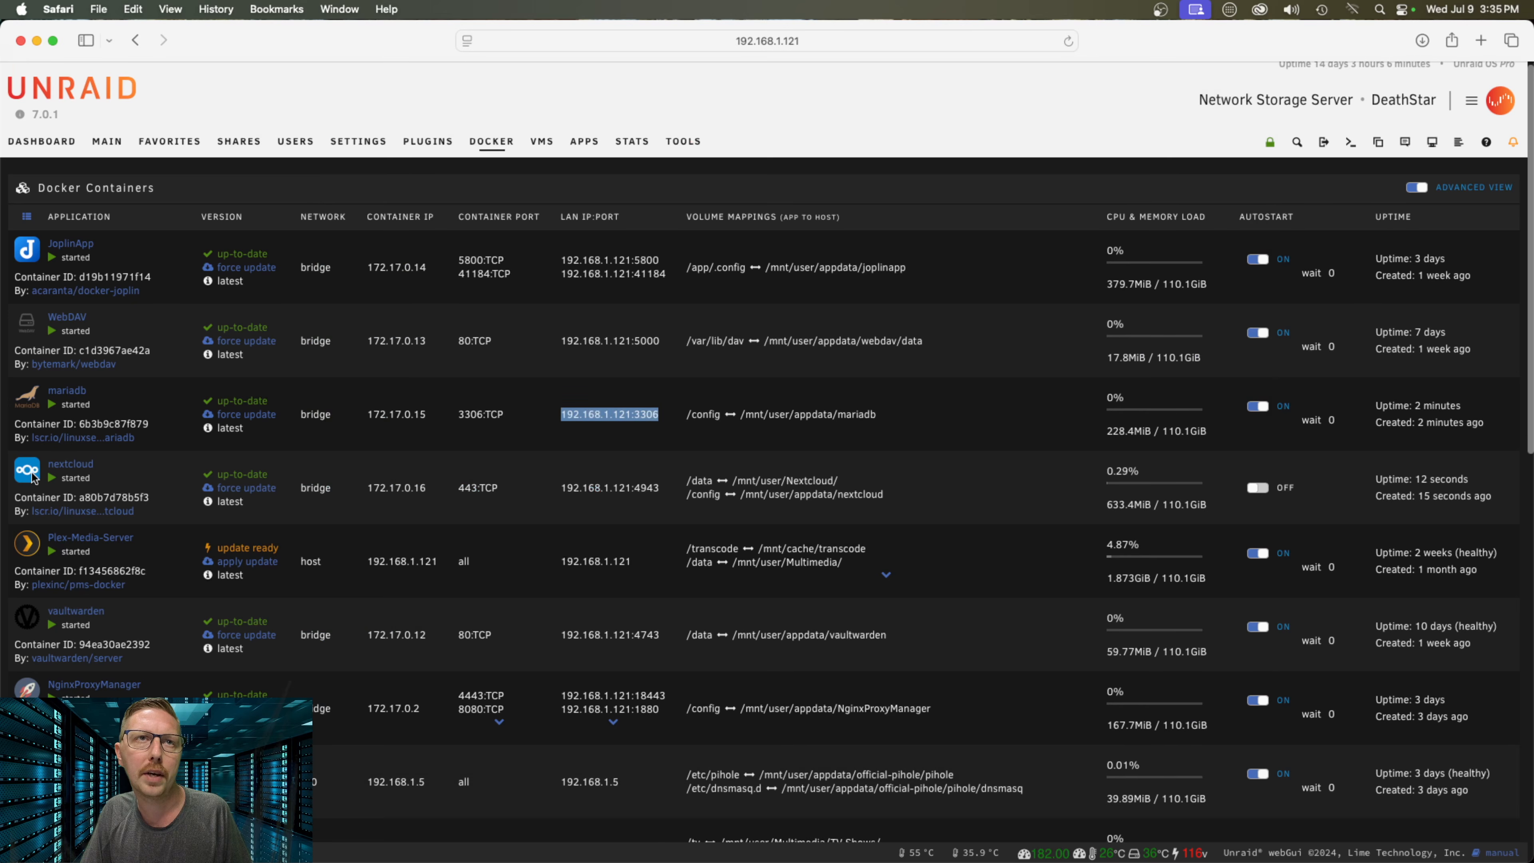
pyautogui.click(26, 470)
pyautogui.click(126, 509)
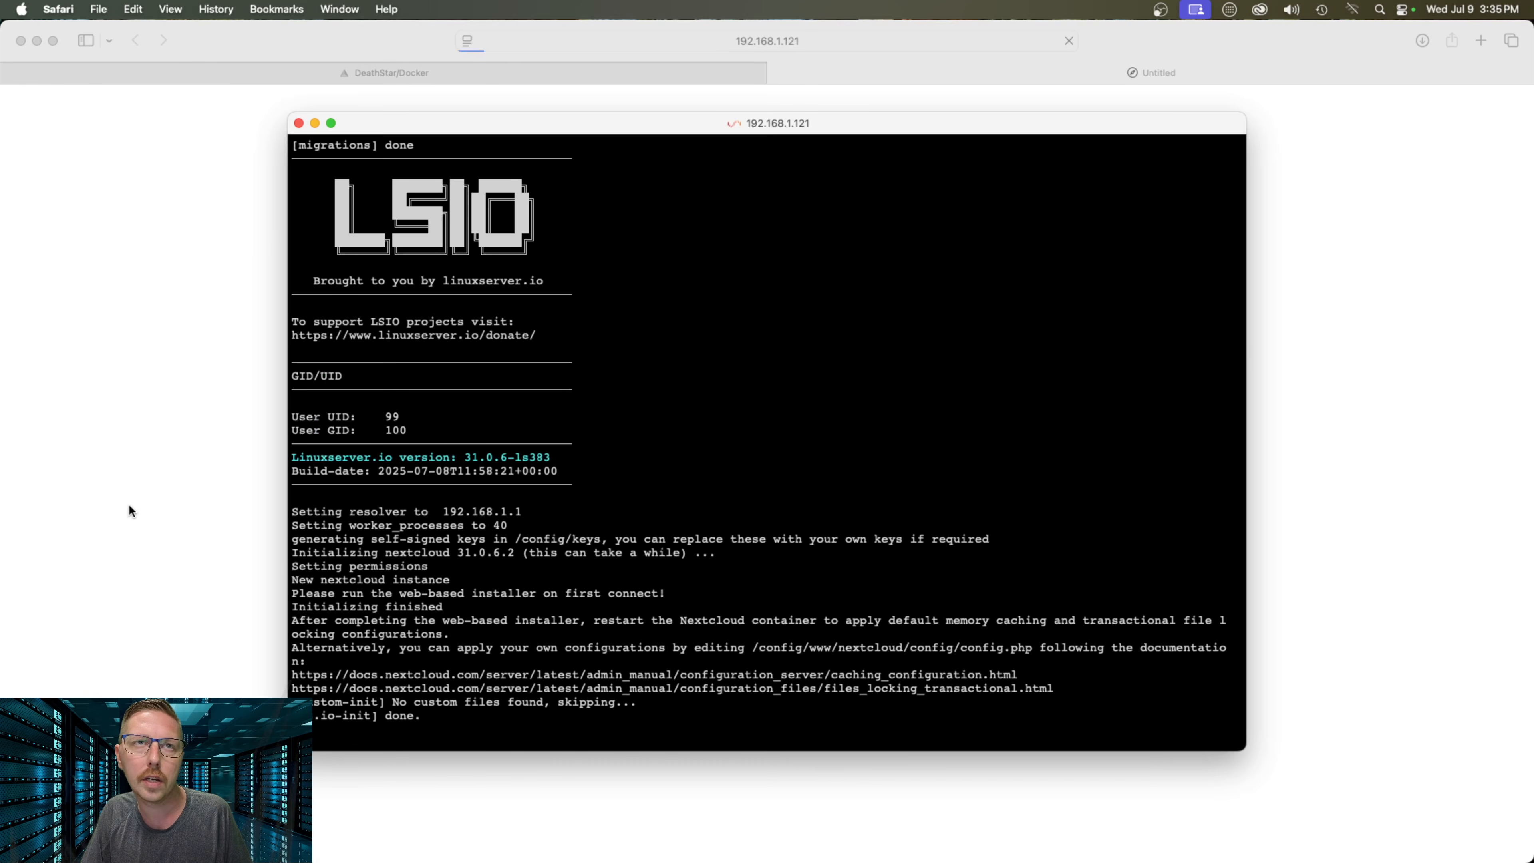
pyautogui.click(202, 234)
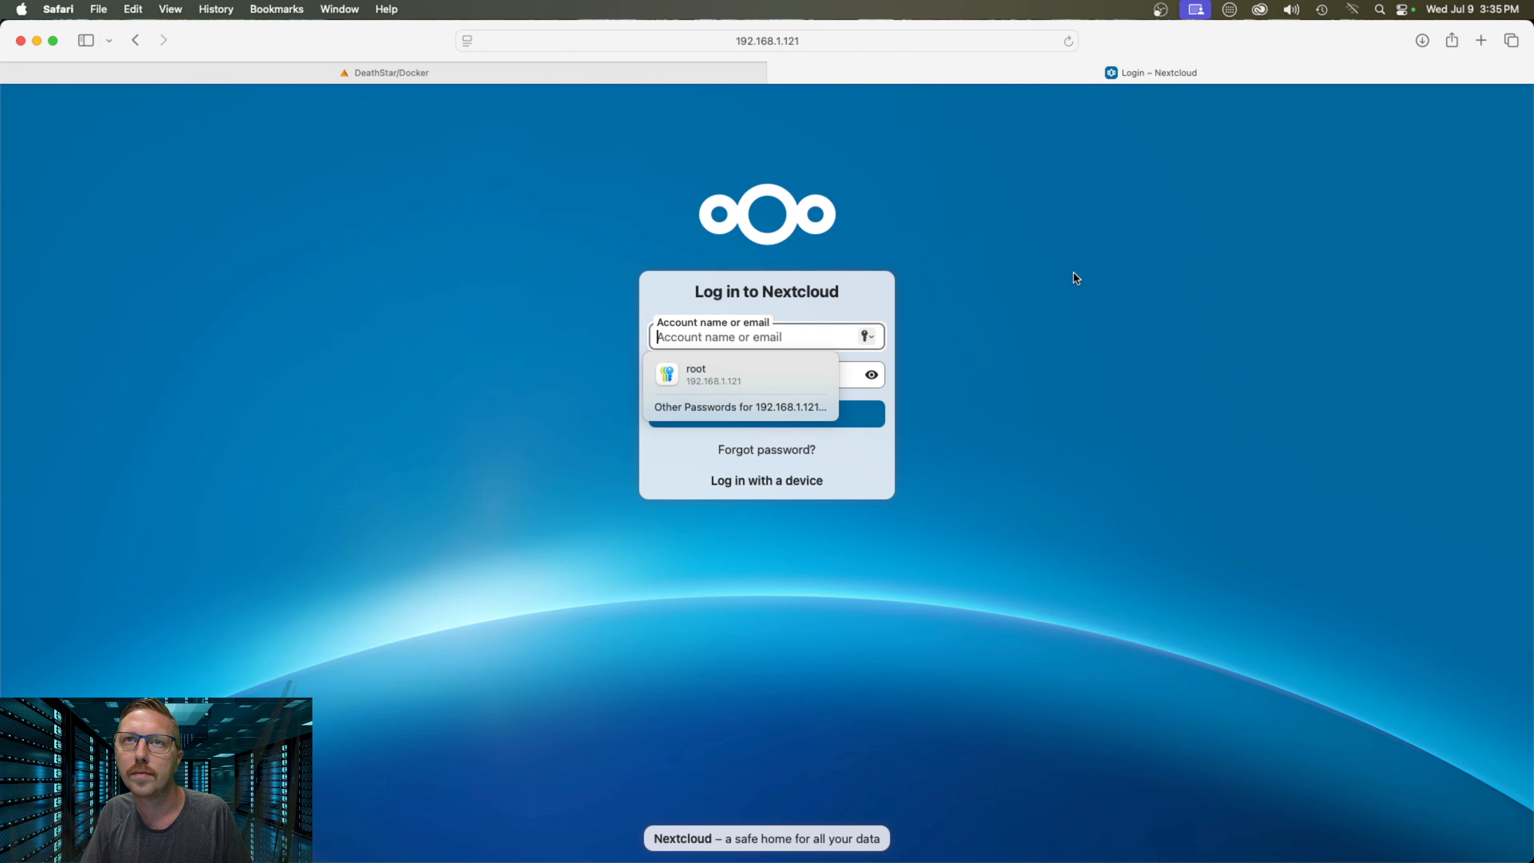
# Log in with the admin account name and password, then page through and close the welcome tour
pyautogui.click(980, 299)
pyautogui.click(779, 335)
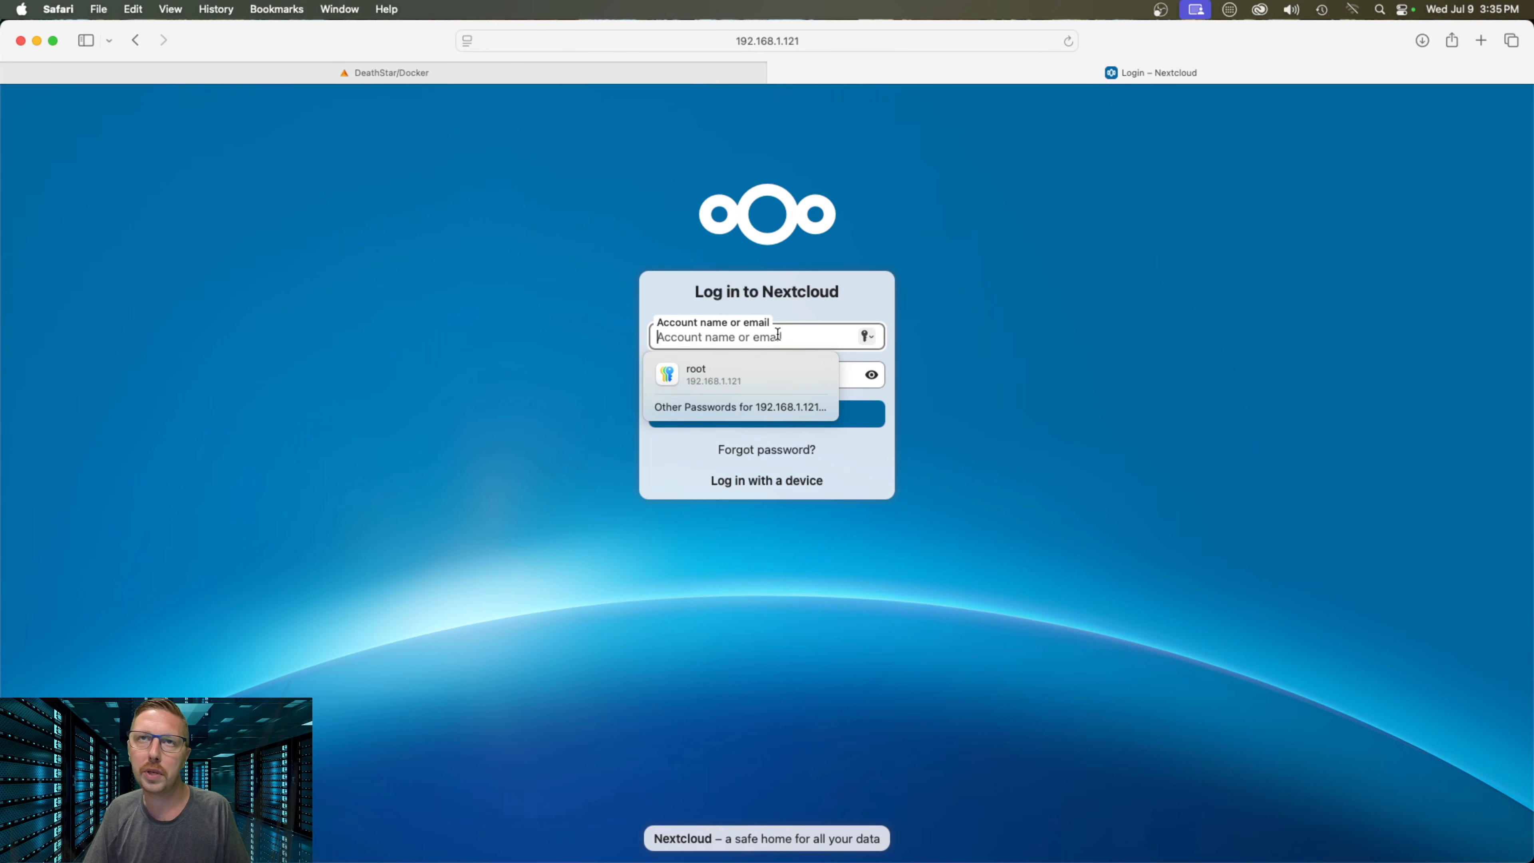
pyautogui.click(777, 334)
pyautogui.write('aenglish8')
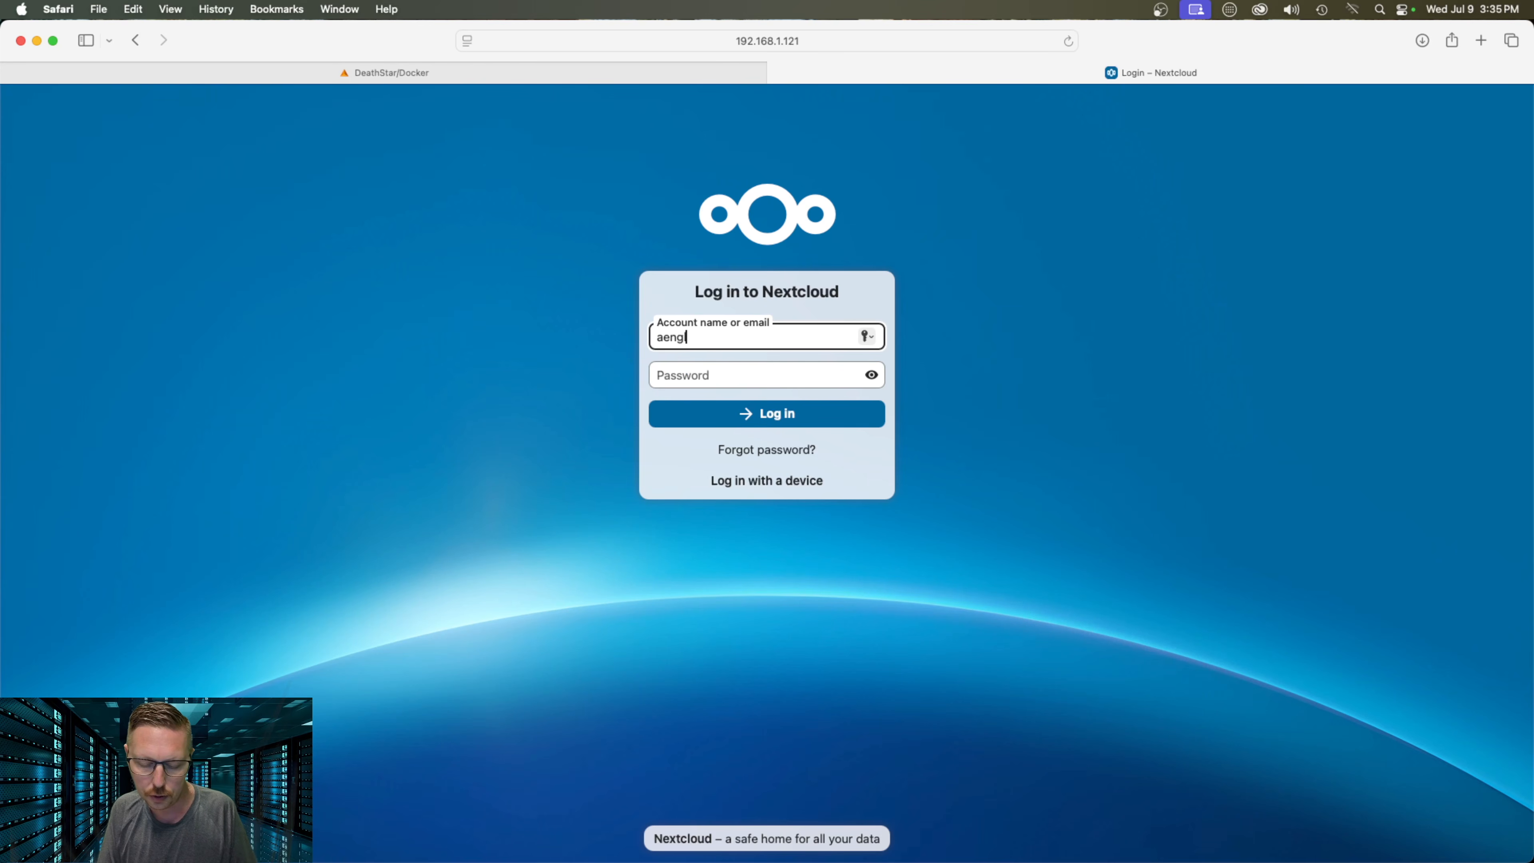
pyautogui.write('6')
pyautogui.press('Tab')
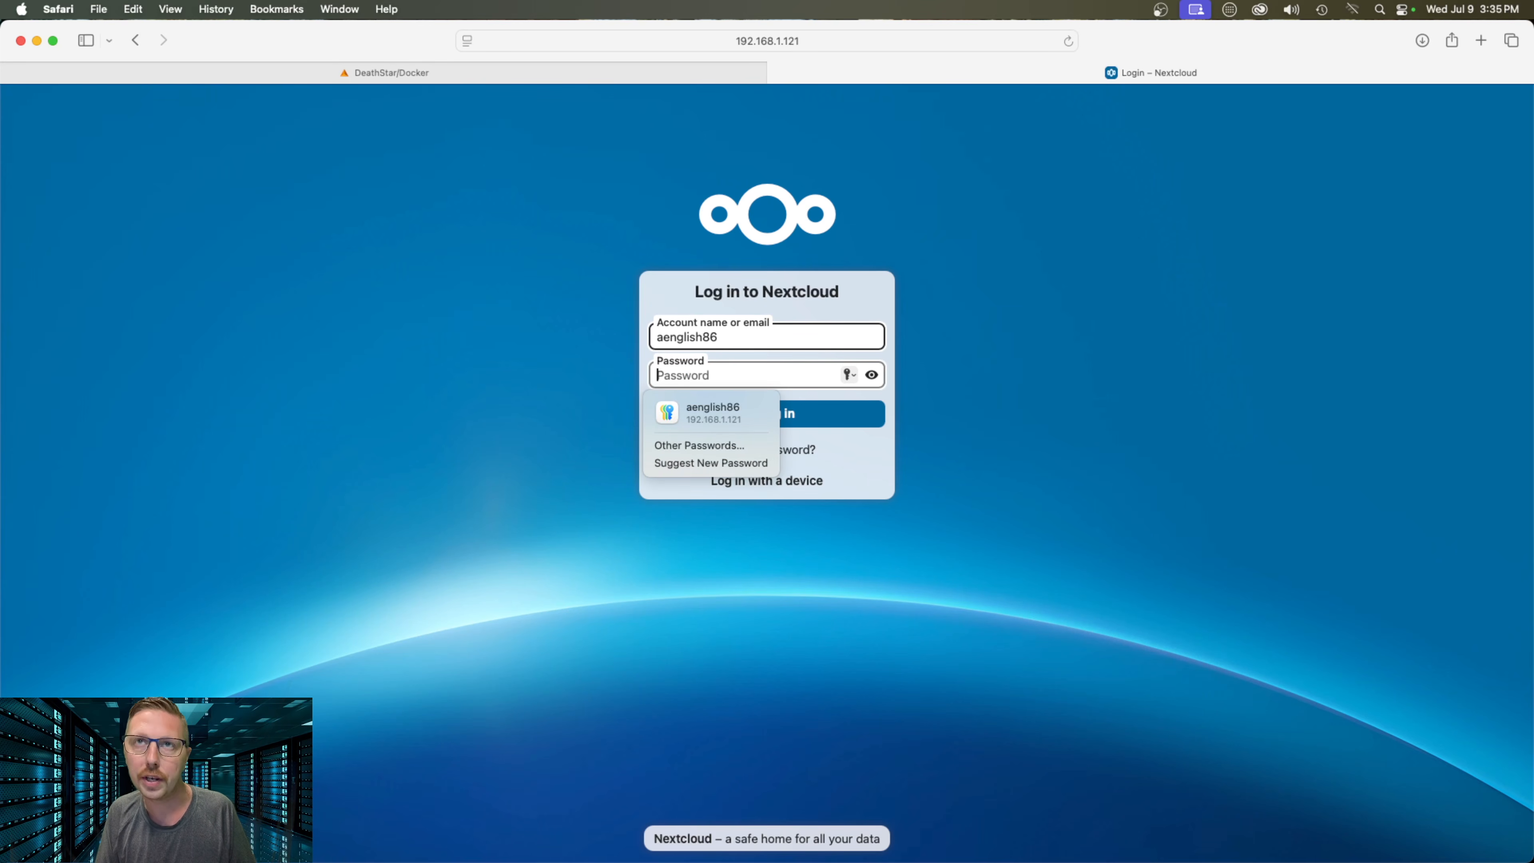
pyautogui.write('••••••••••••••')
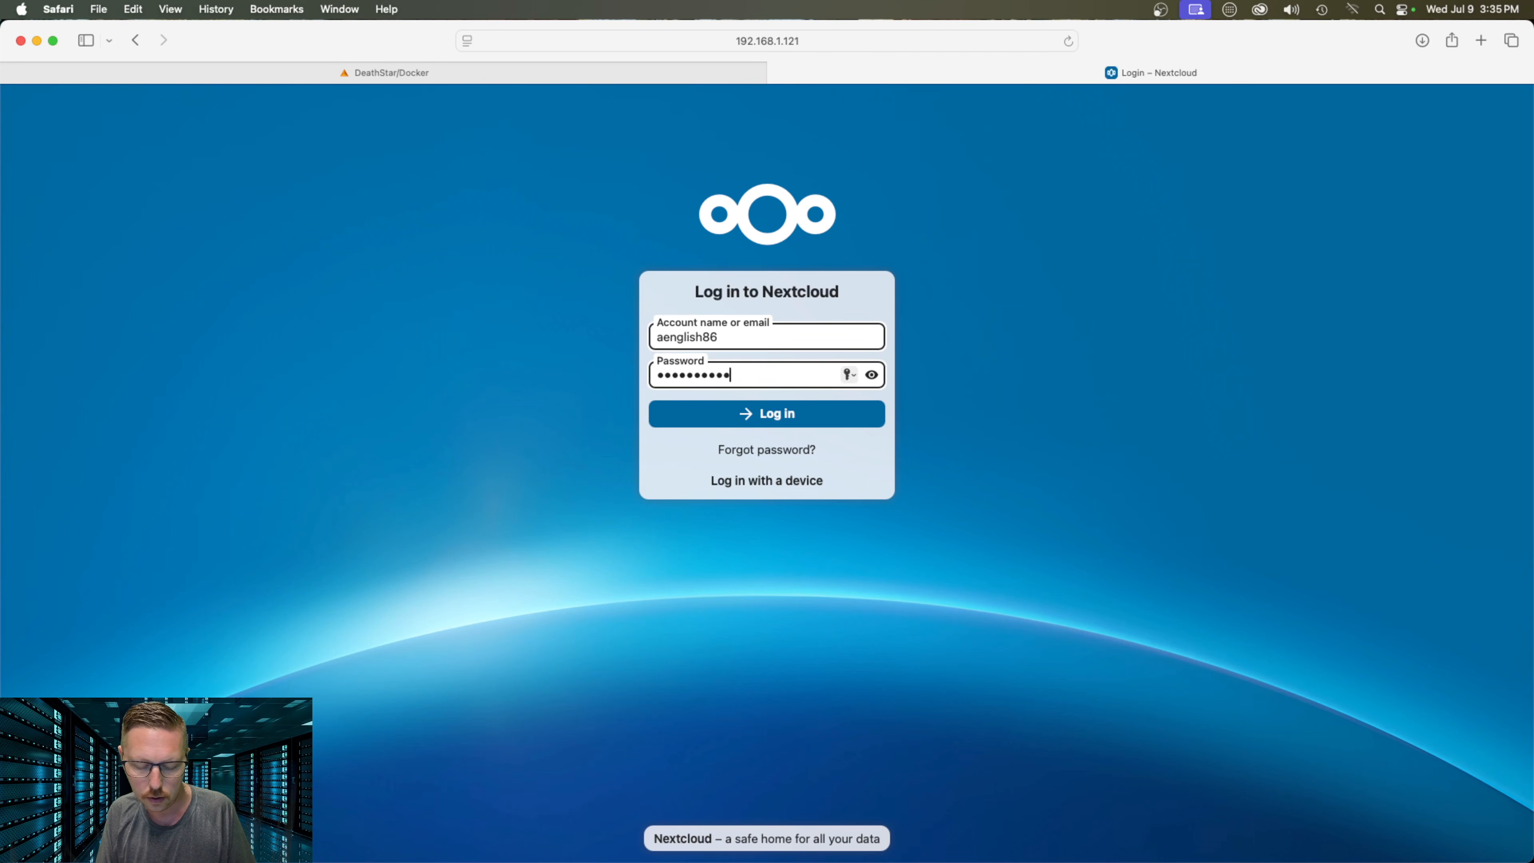
pyautogui.press('Return')
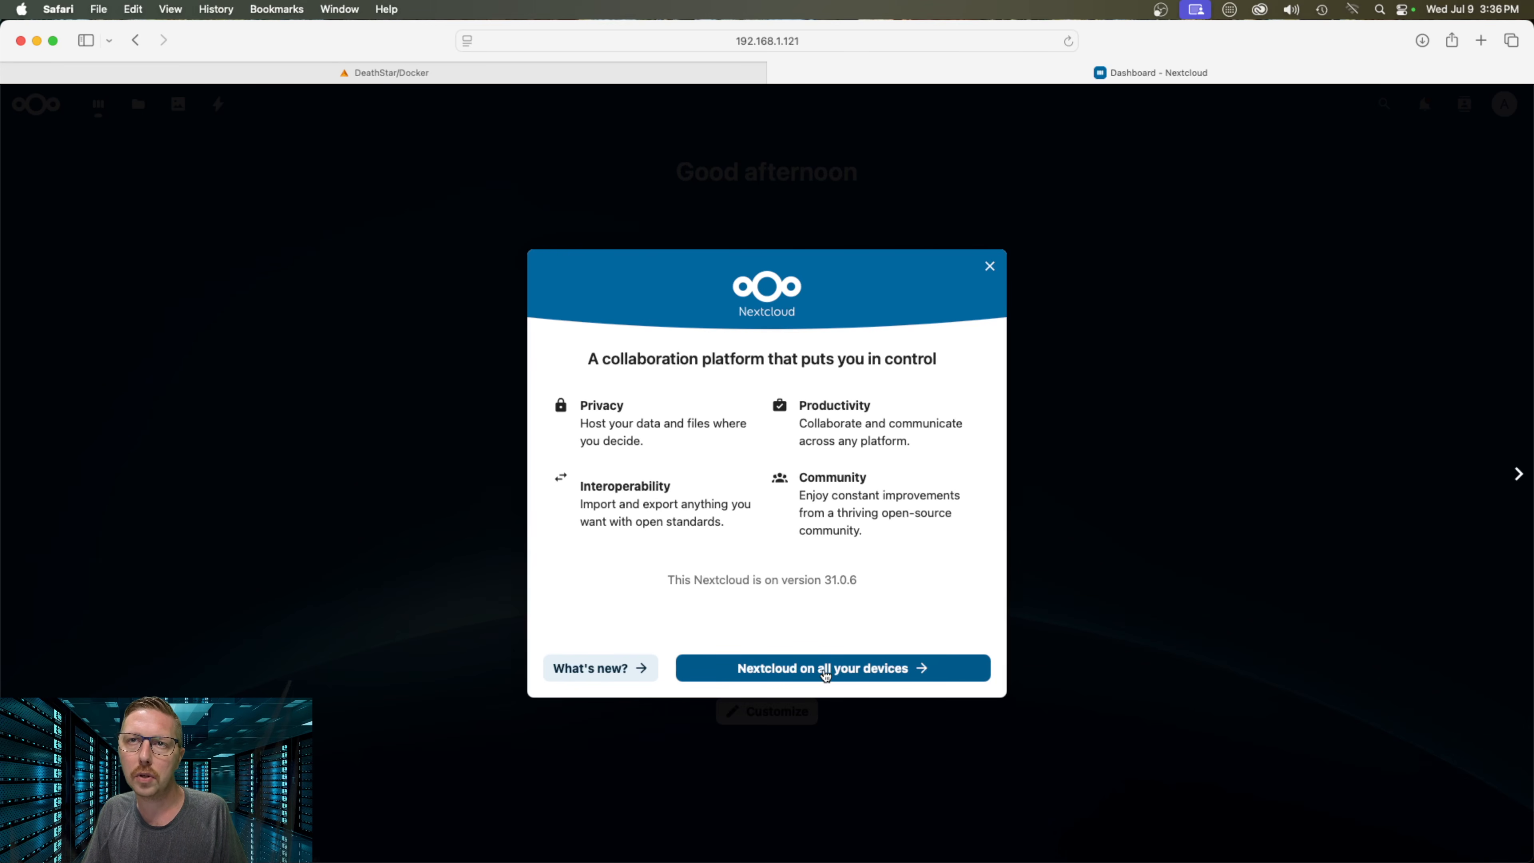
pyautogui.click(828, 668)
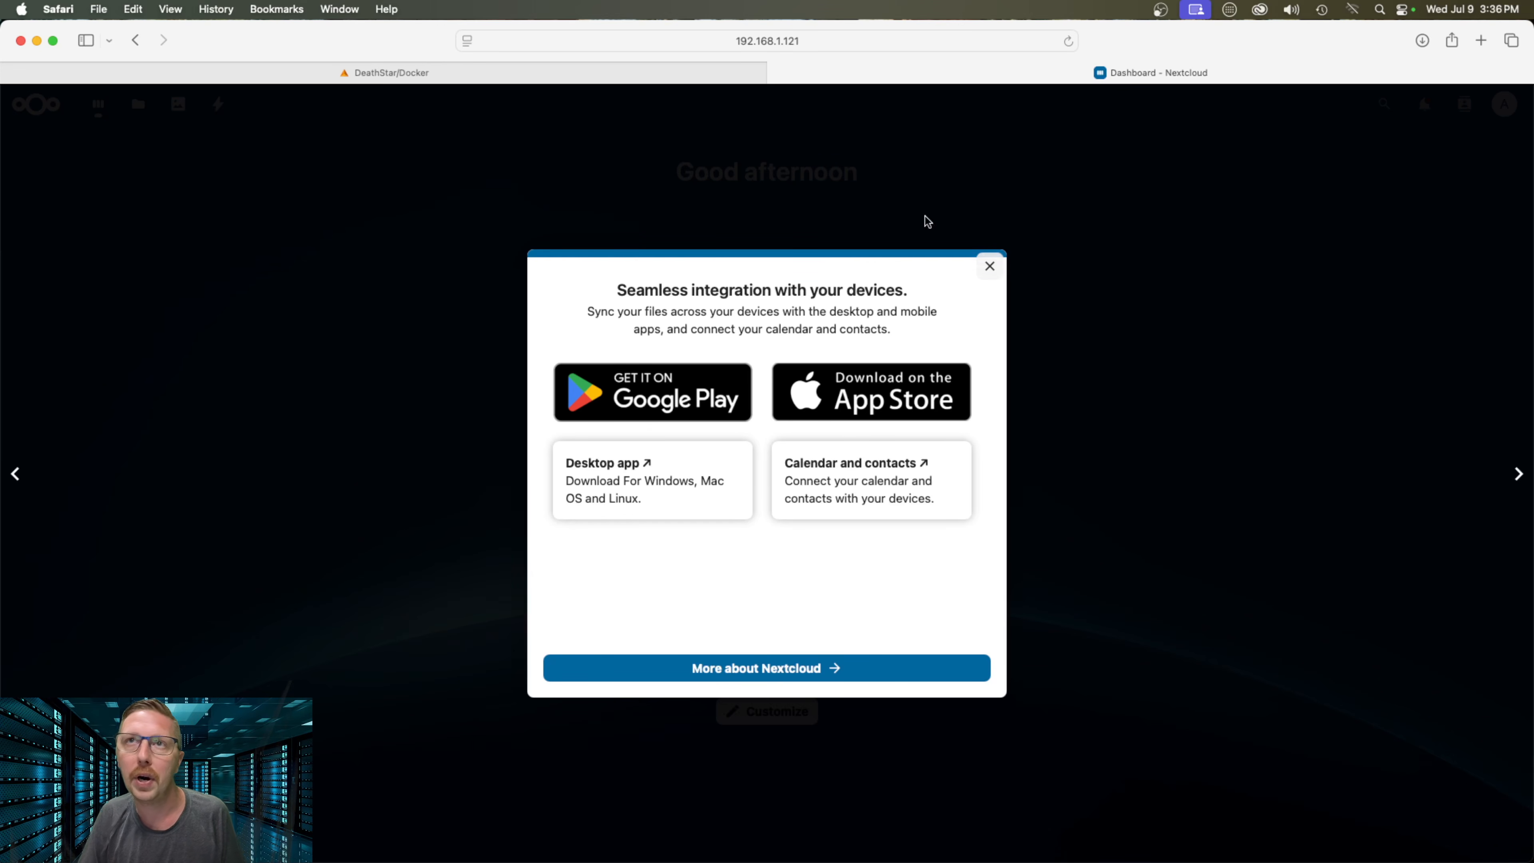
pyautogui.click(989, 267)
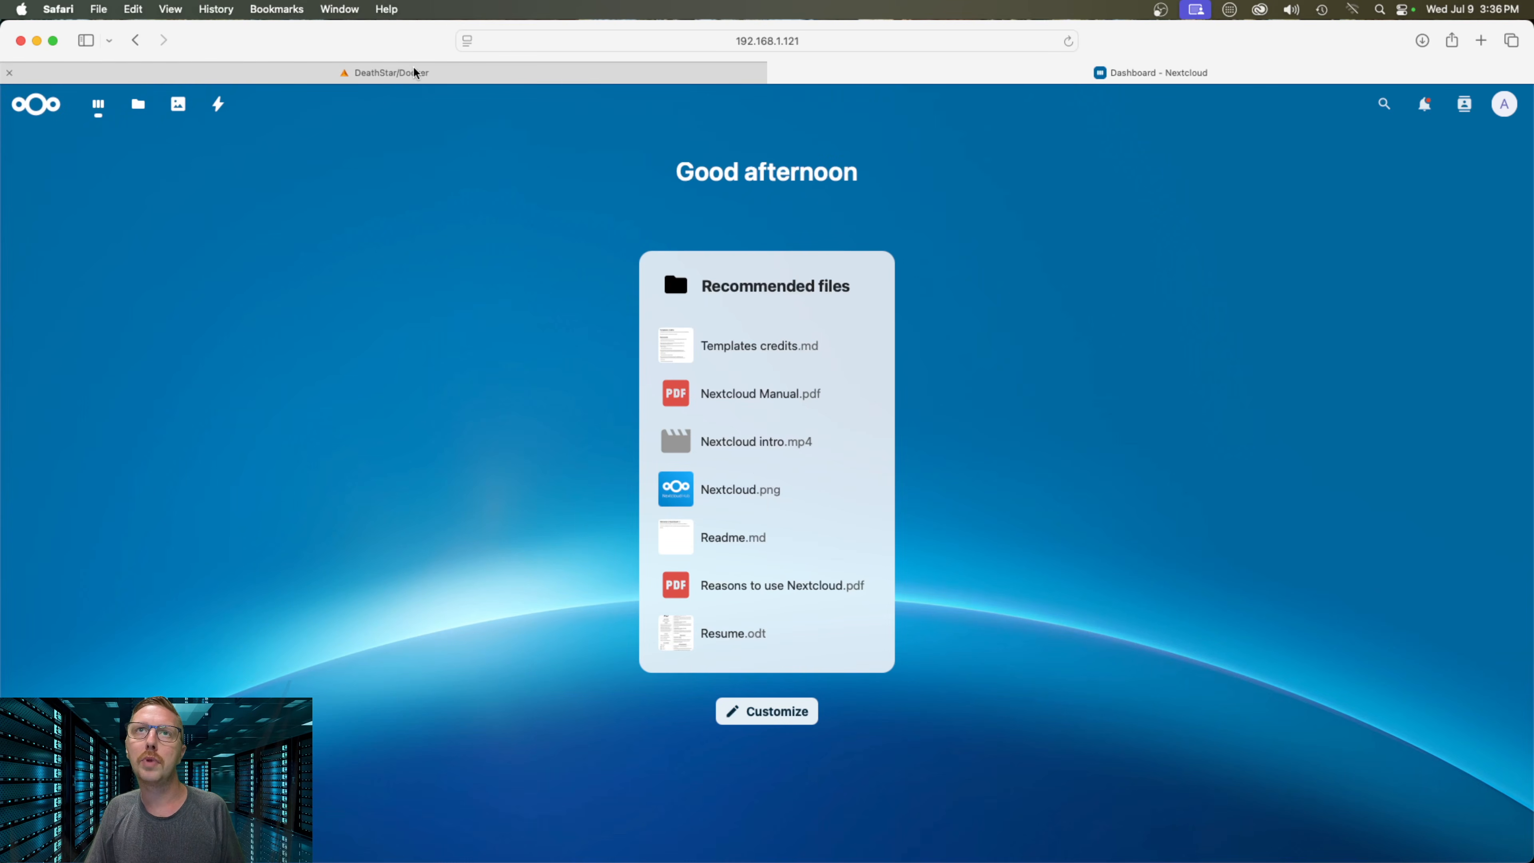
# Close the nextcloud log window and start a new proxy host with domain nextcloud.familyio.ca
pyautogui.click(554, 73)
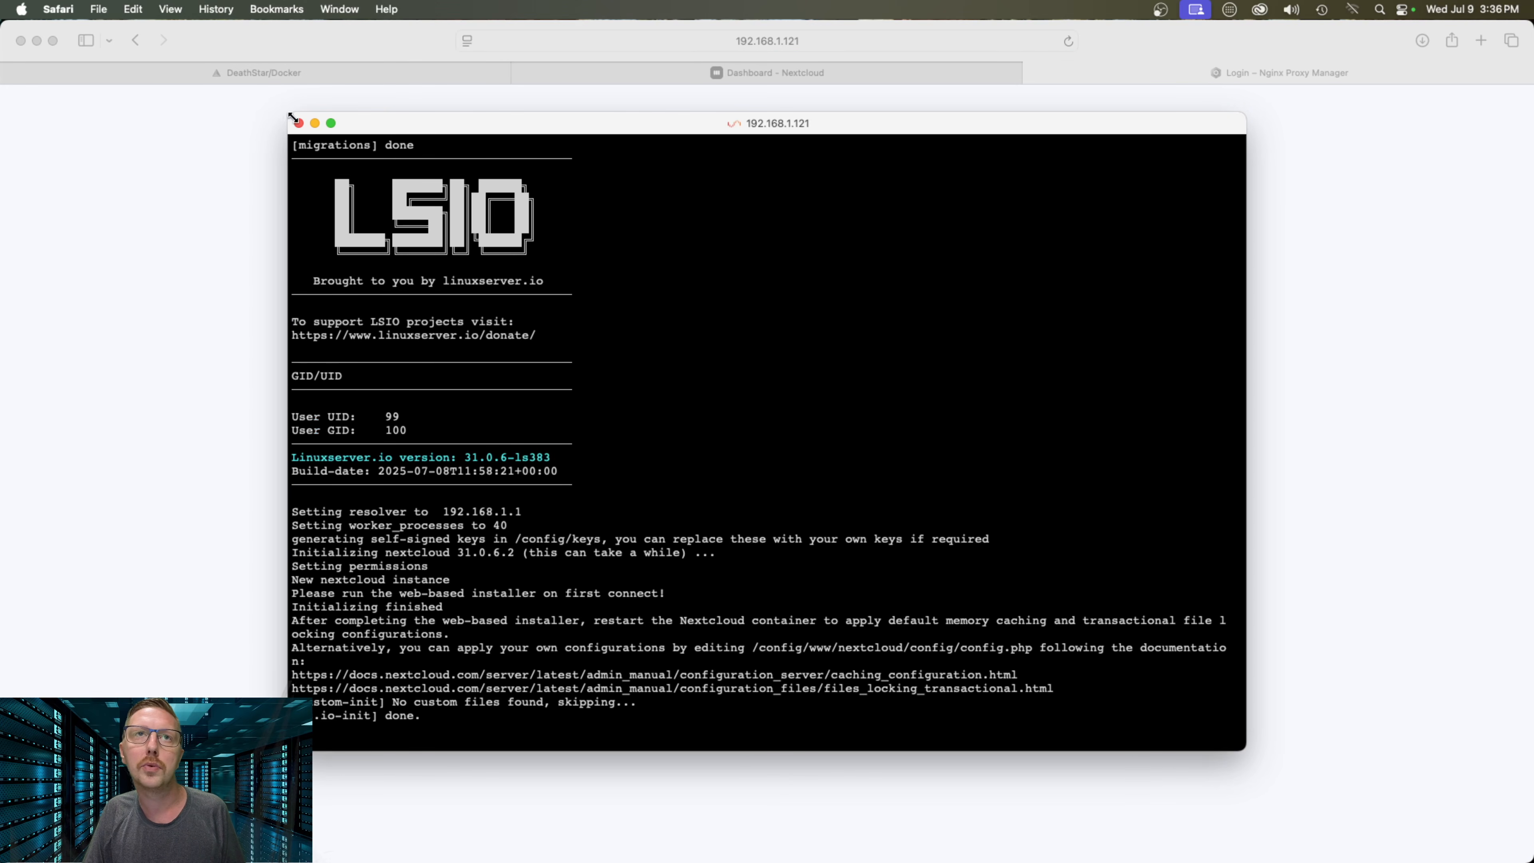
pyautogui.click(299, 122)
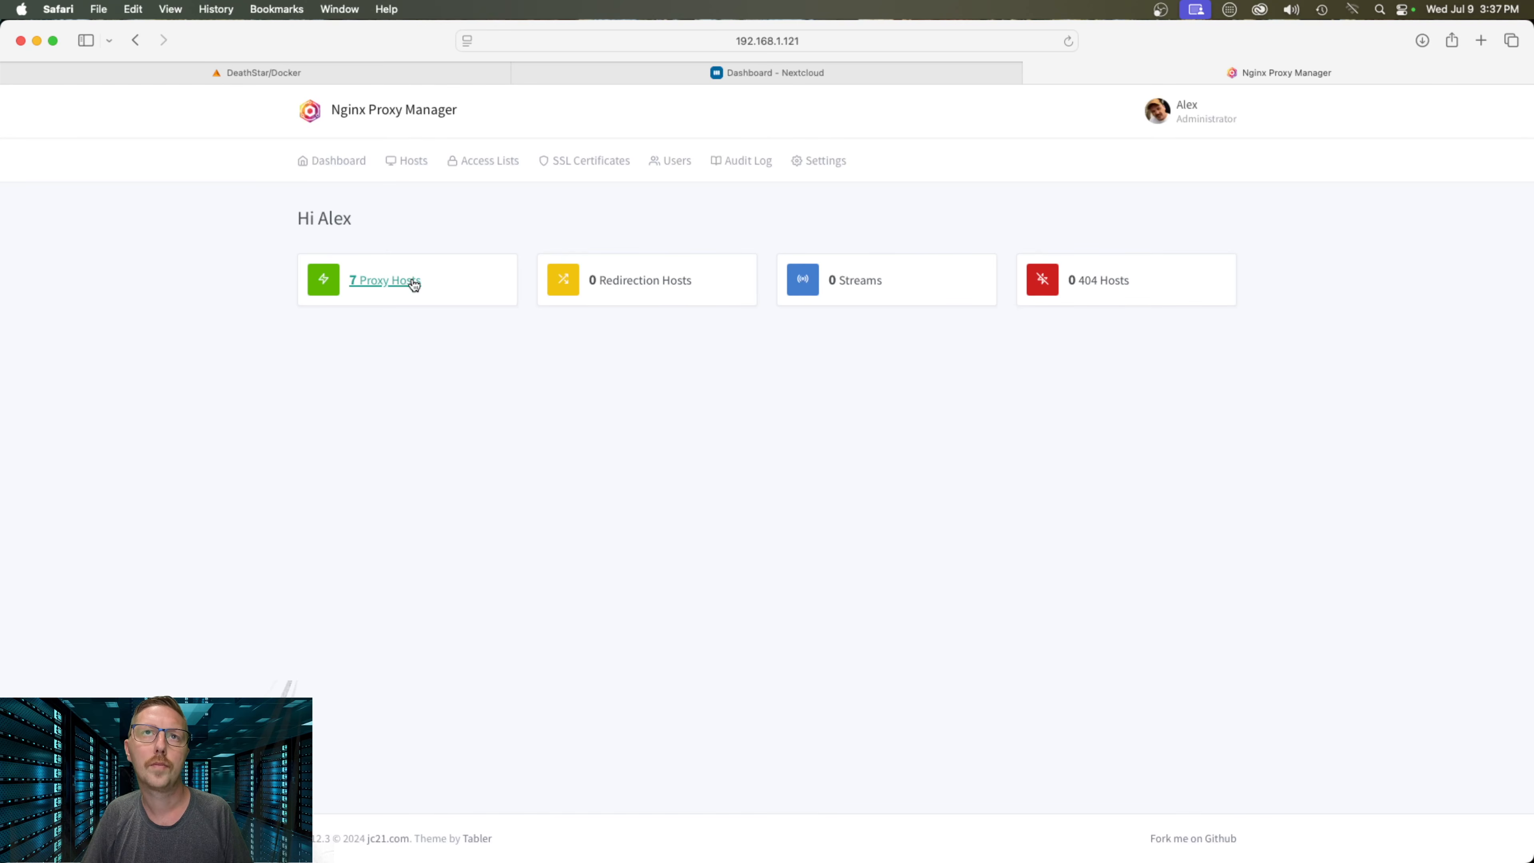
pyautogui.click(386, 281)
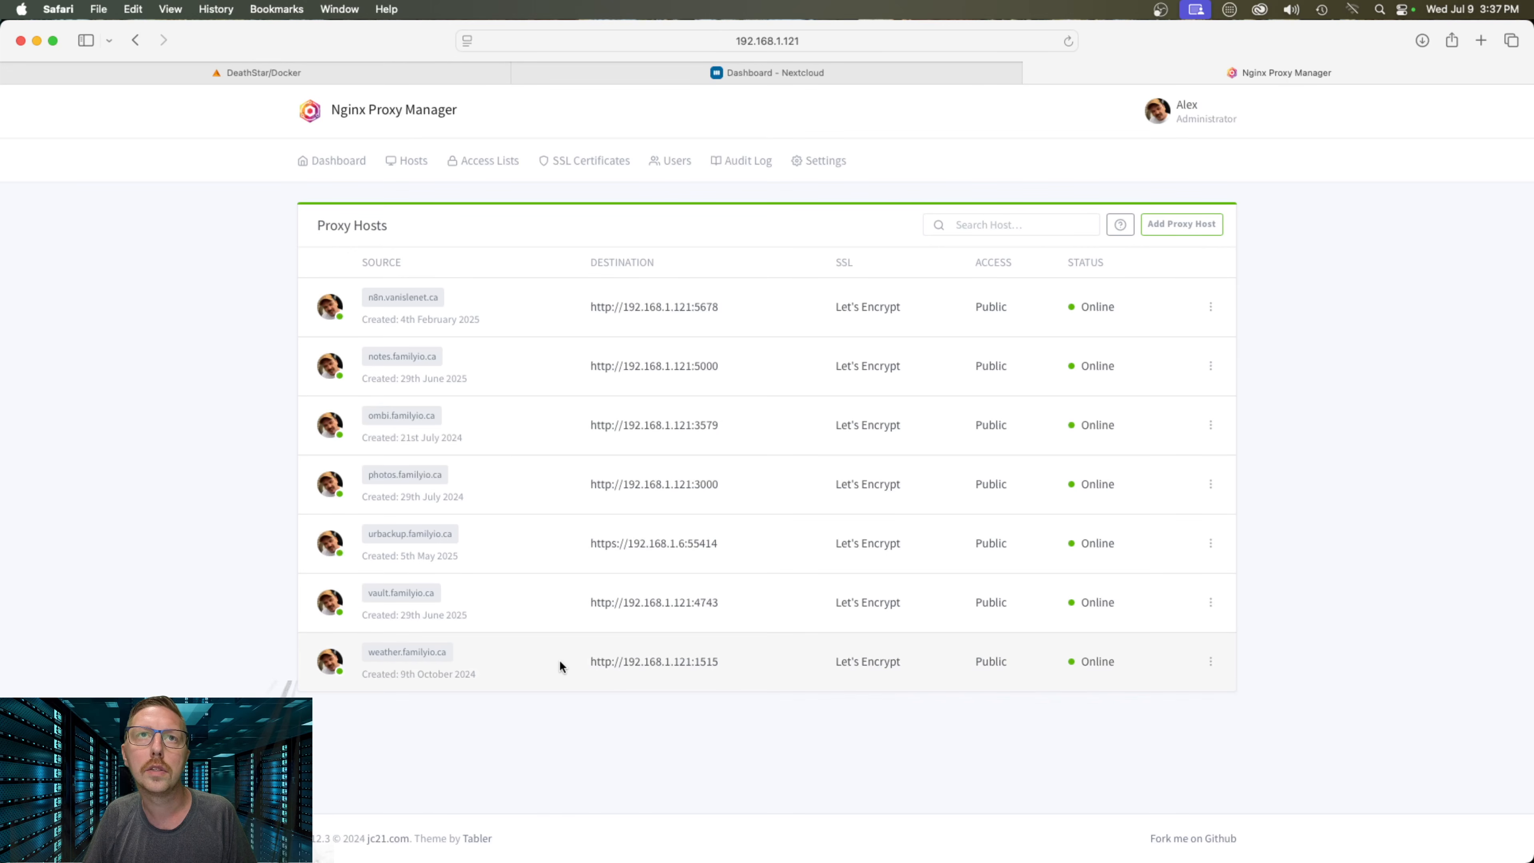
pyautogui.click(1183, 233)
pyautogui.click(710, 244)
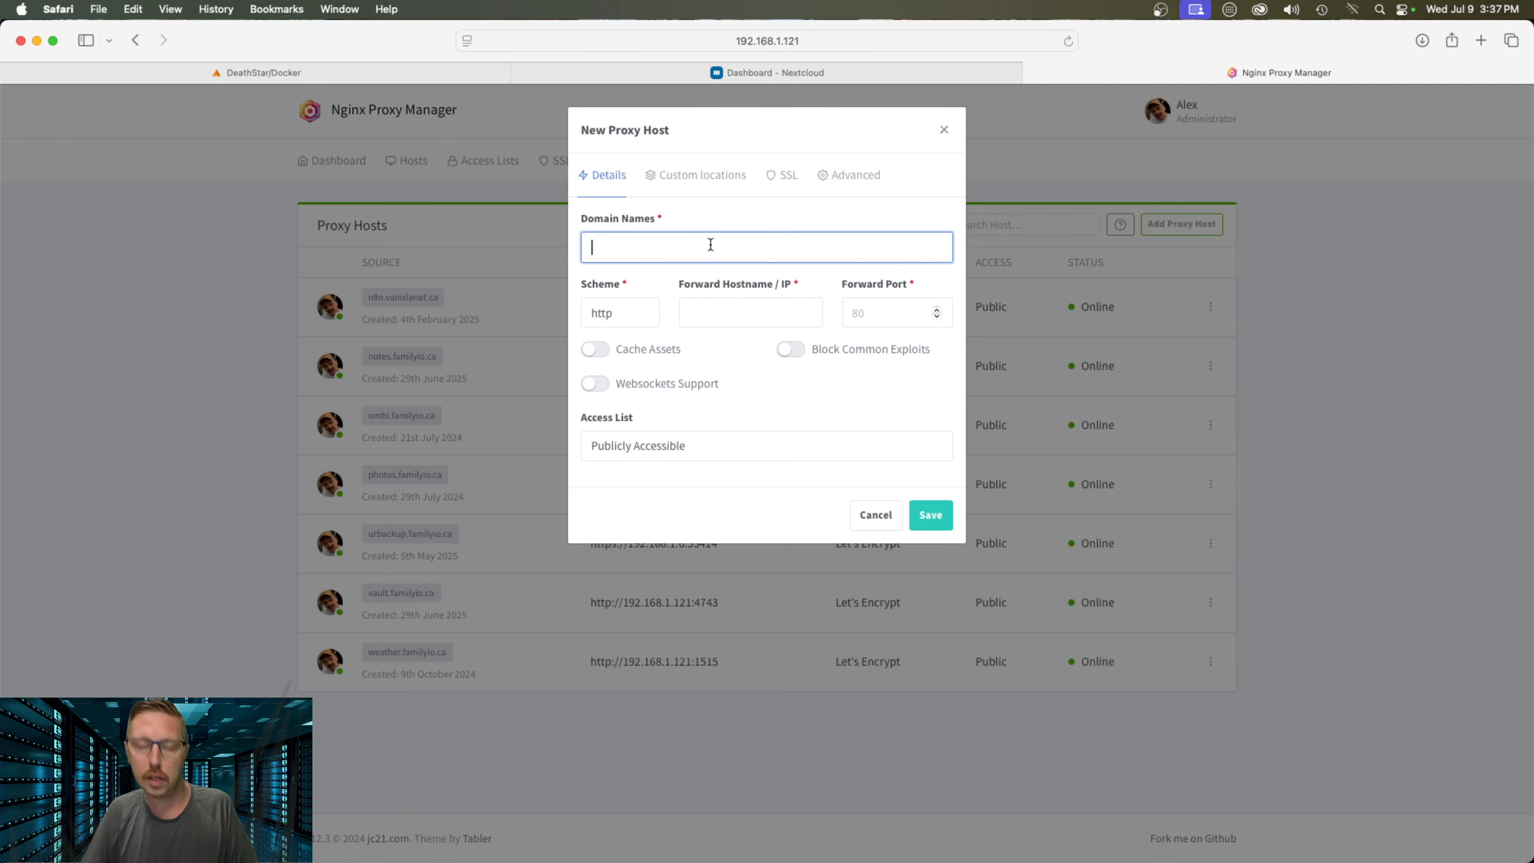
pyautogui.write('nextclou')
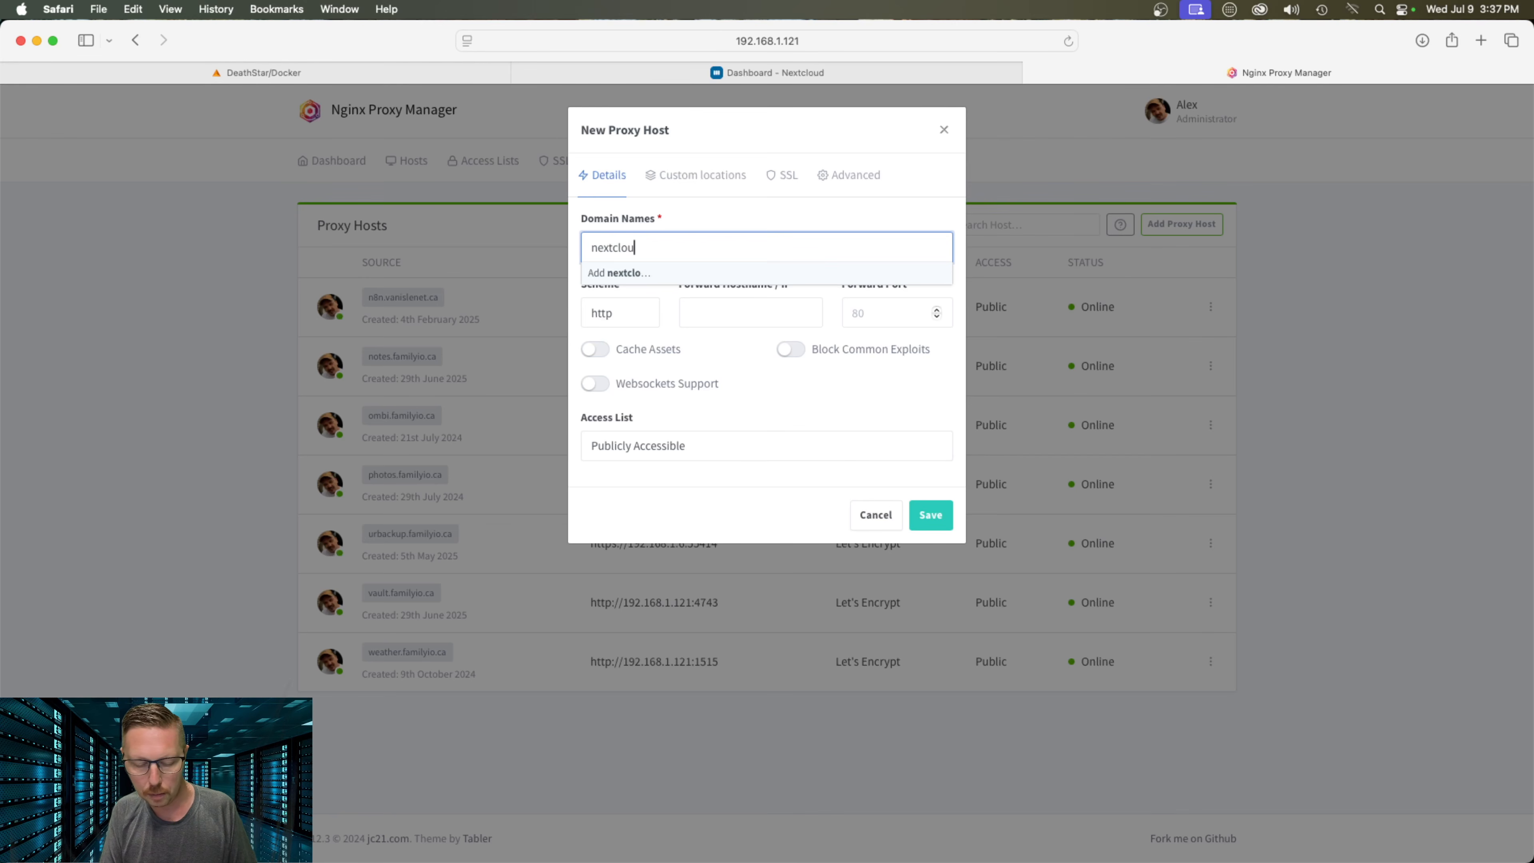
pyautogui.write('d.familyio')
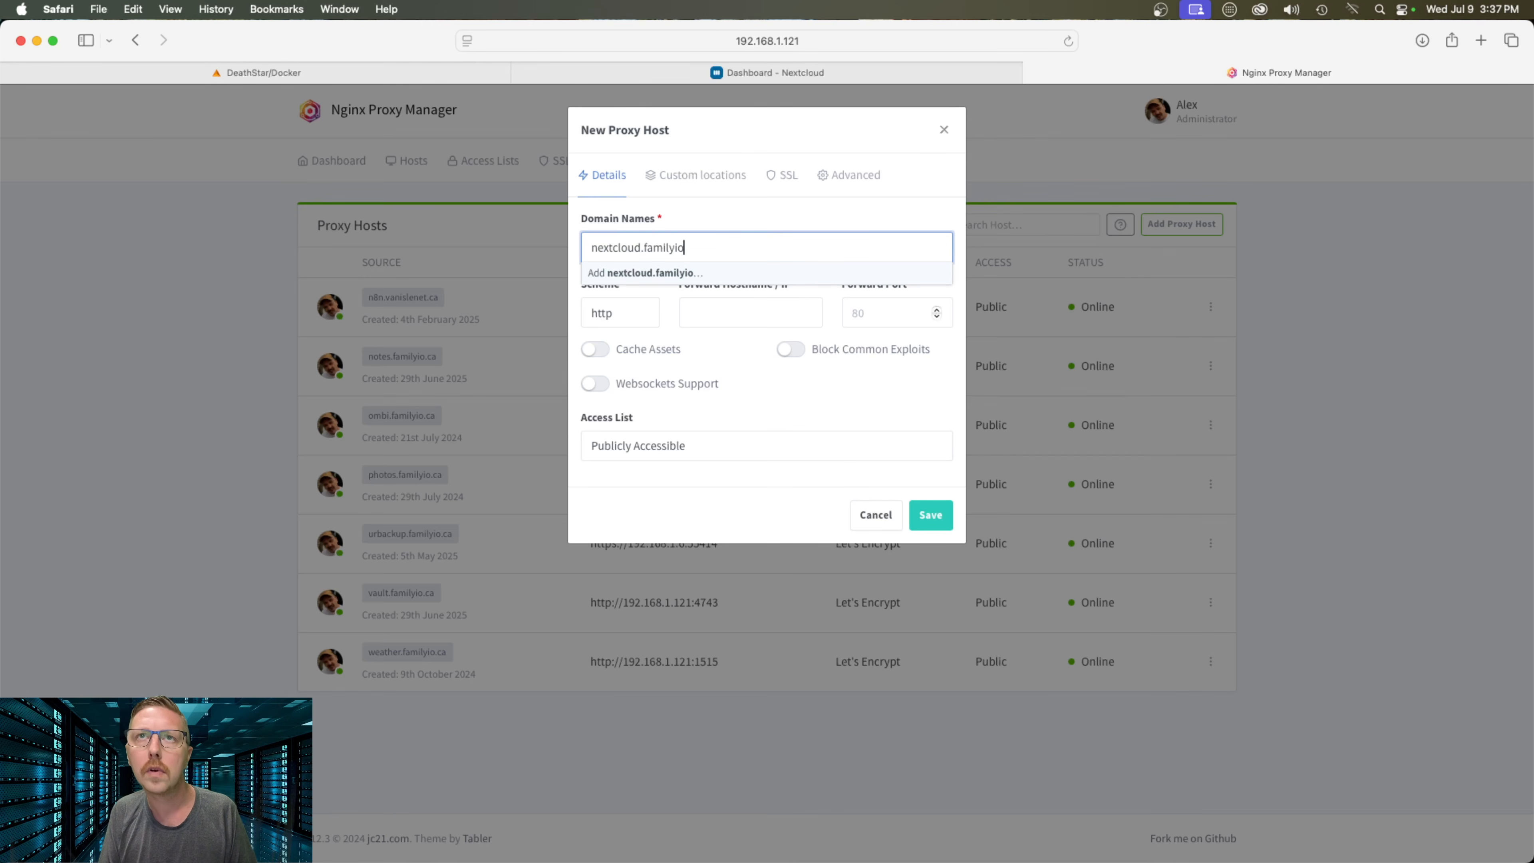
pyautogui.write('.ca')
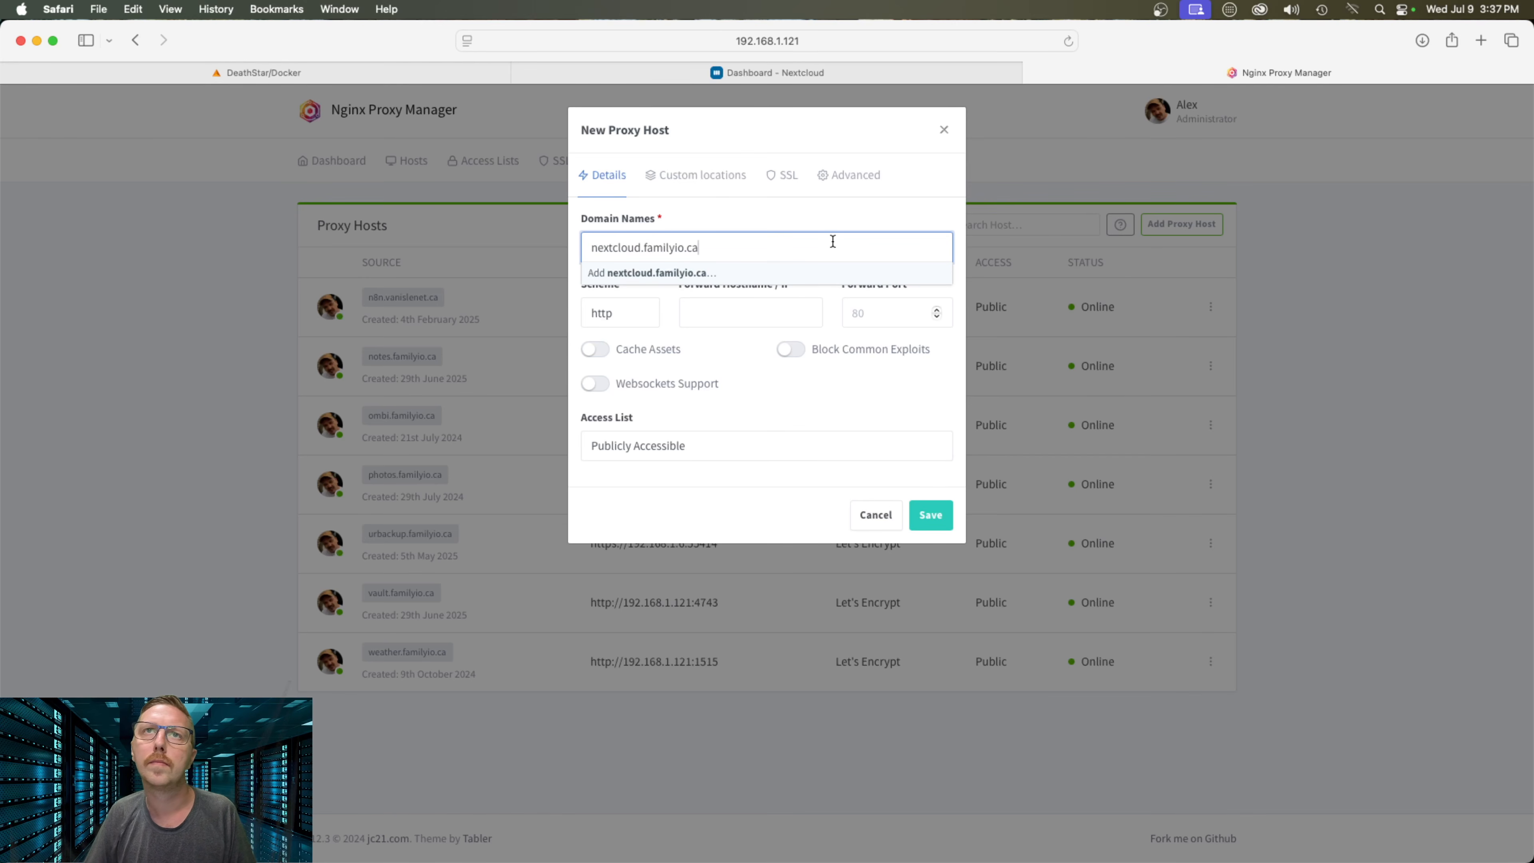
pyautogui.click(672, 282)
# Set forward hostname 192.168.1.121 and port 4943, confirming the port on Unraid's Docker tab
pyautogui.click(748, 316)
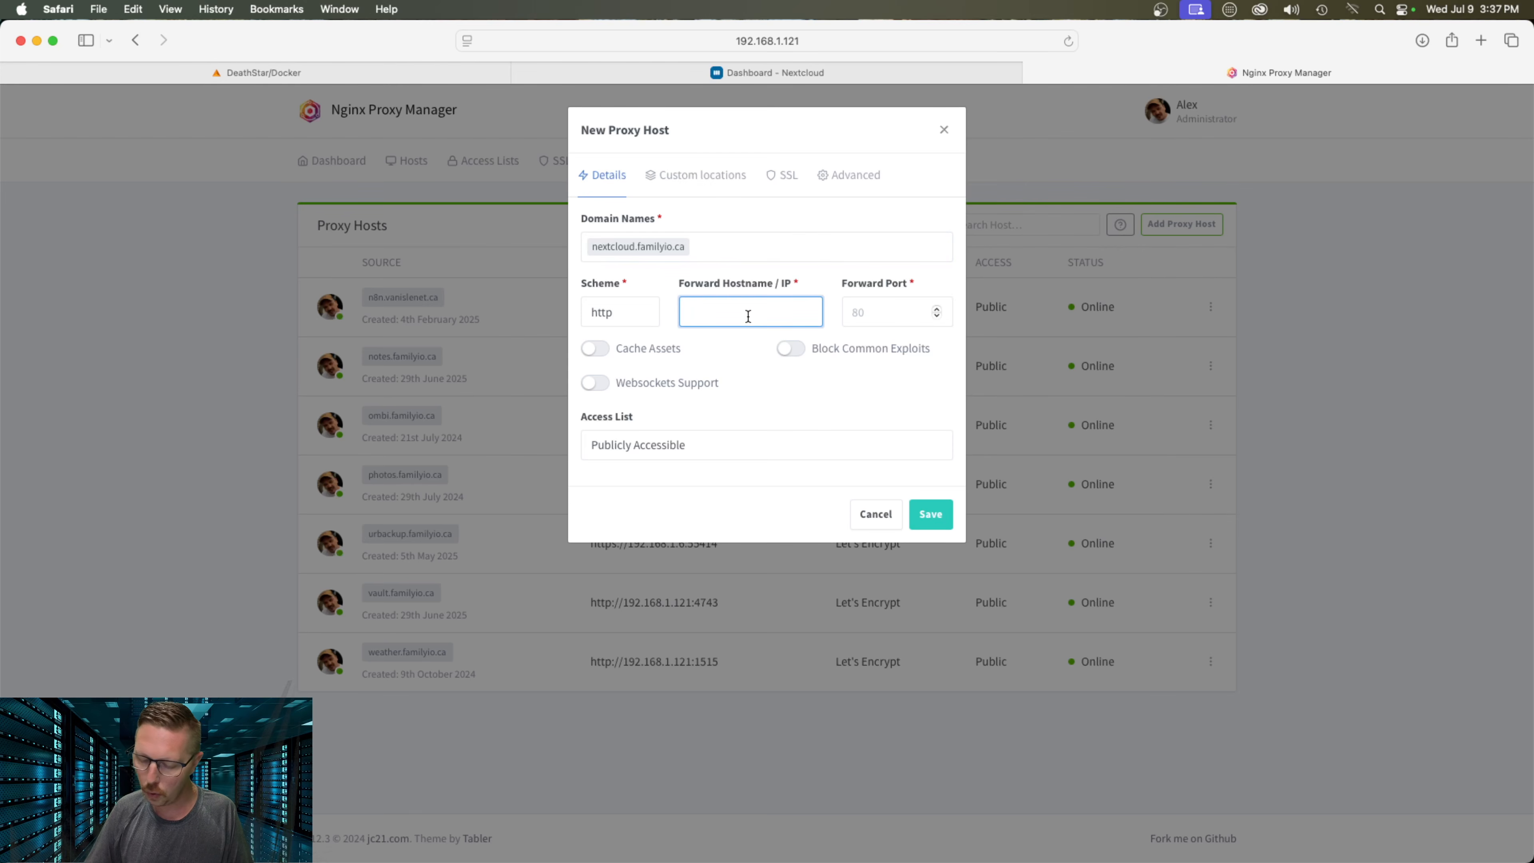
pyautogui.write('192.168.1.121')
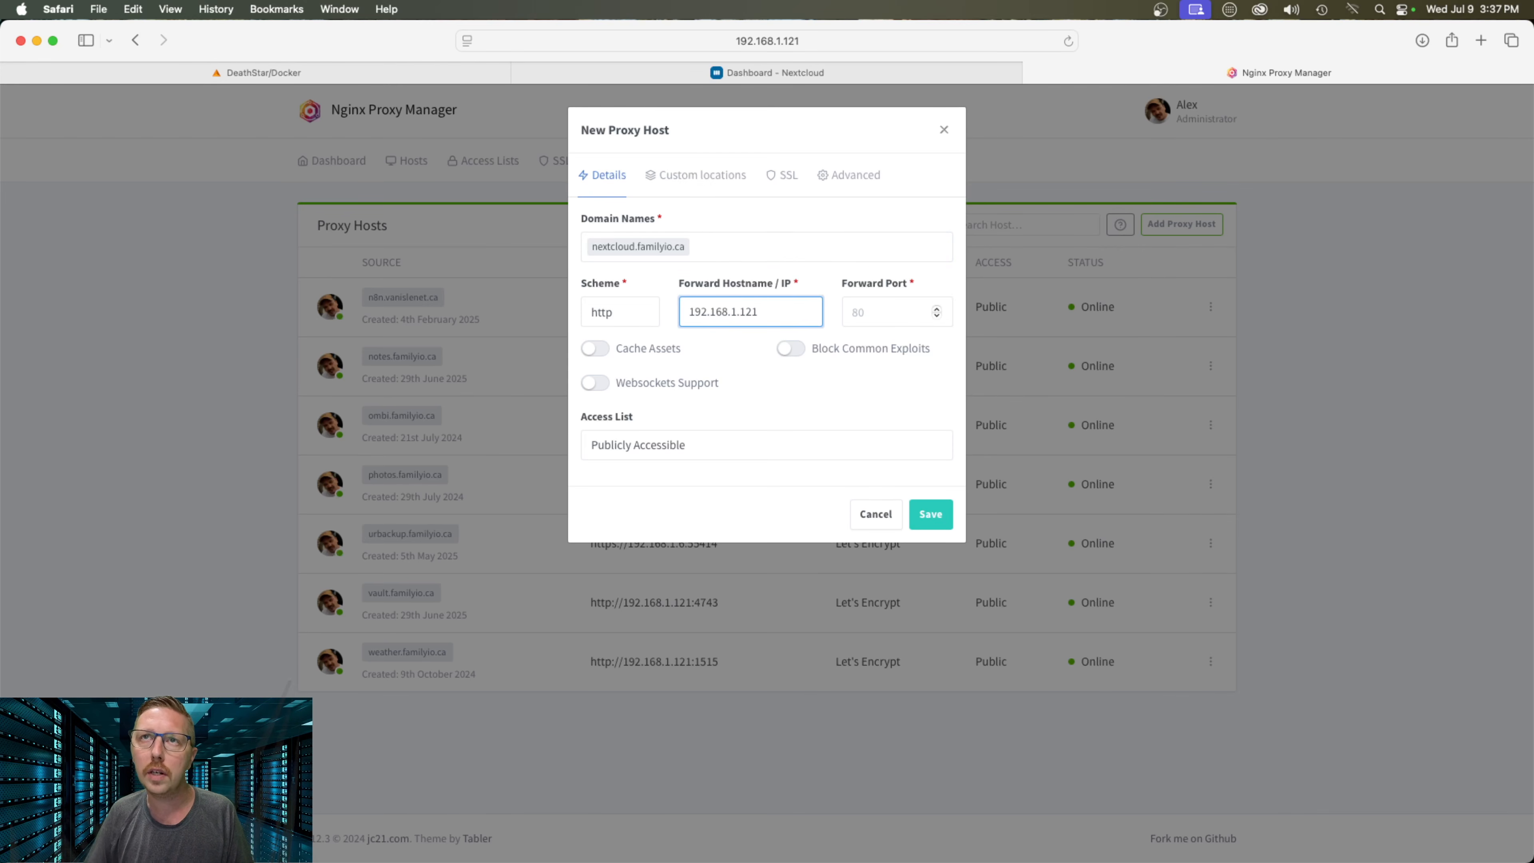
pyautogui.click(384, 77)
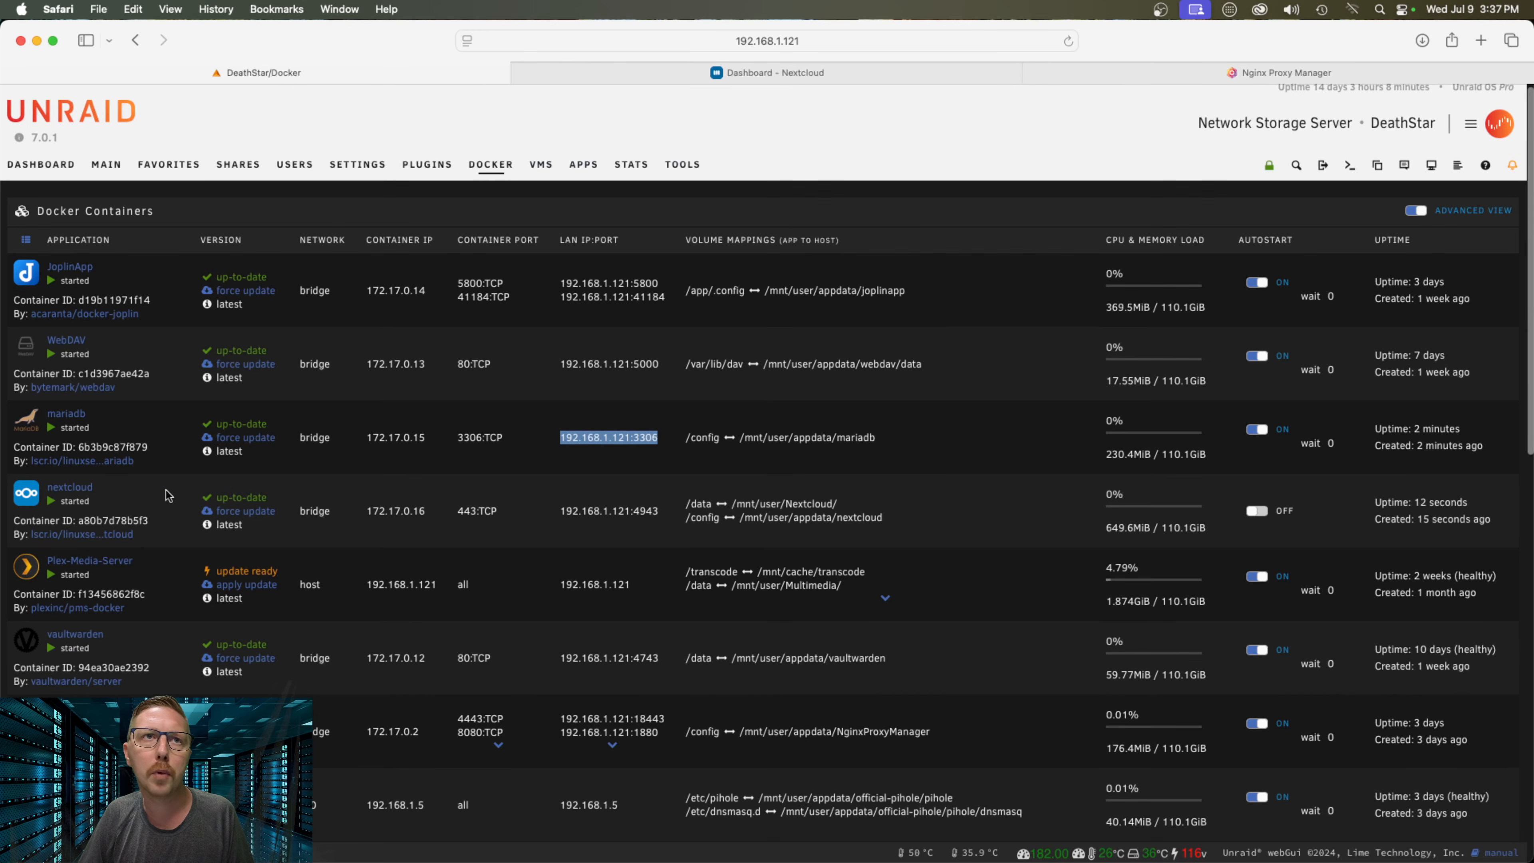
pyautogui.click(1305, 73)
pyautogui.click(891, 313)
pyautogui.write('49')
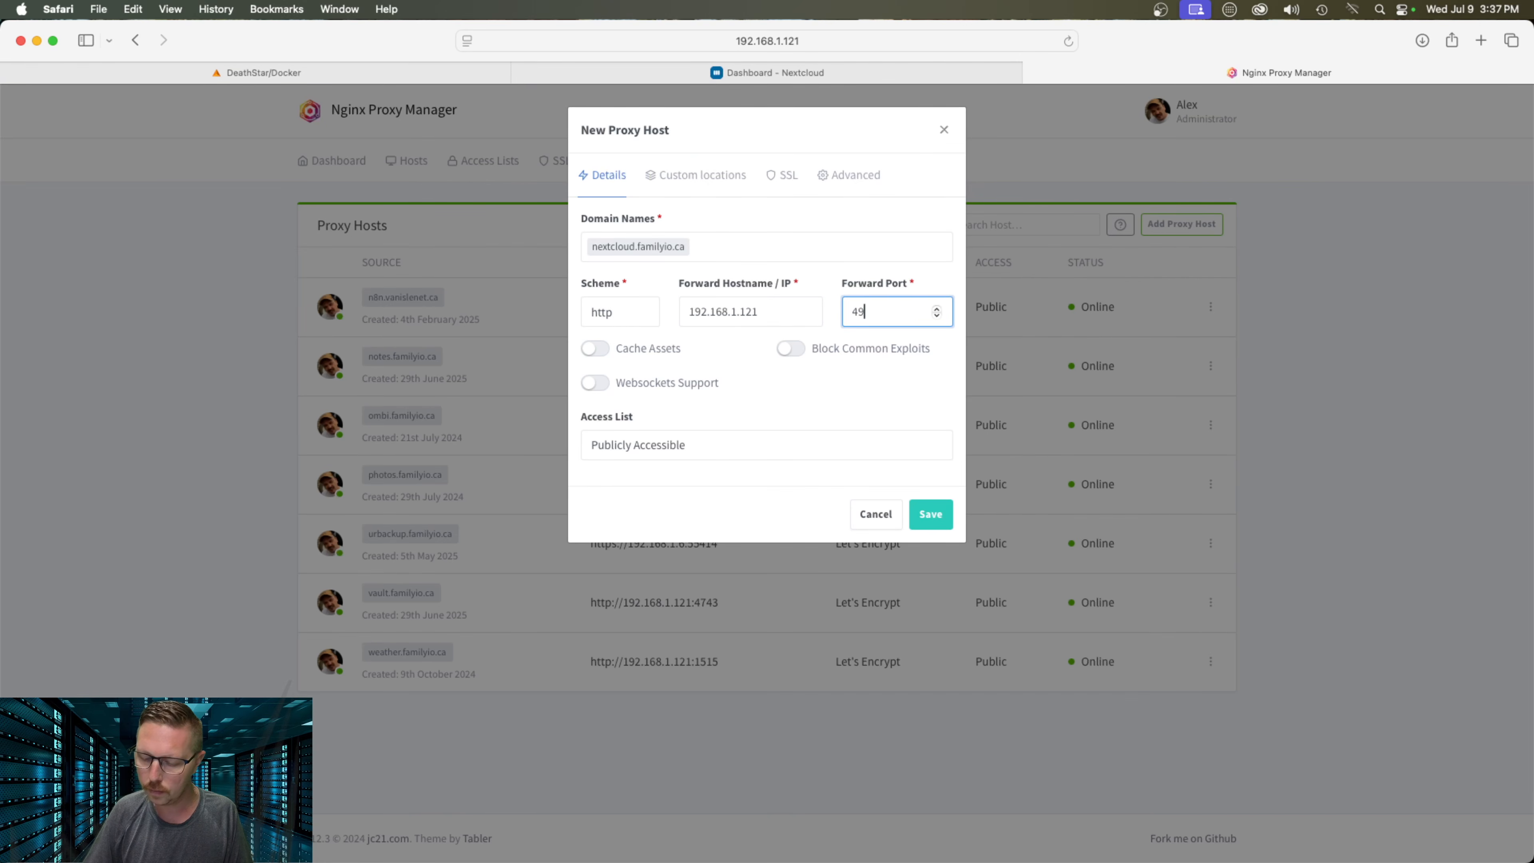
pyautogui.write('43')
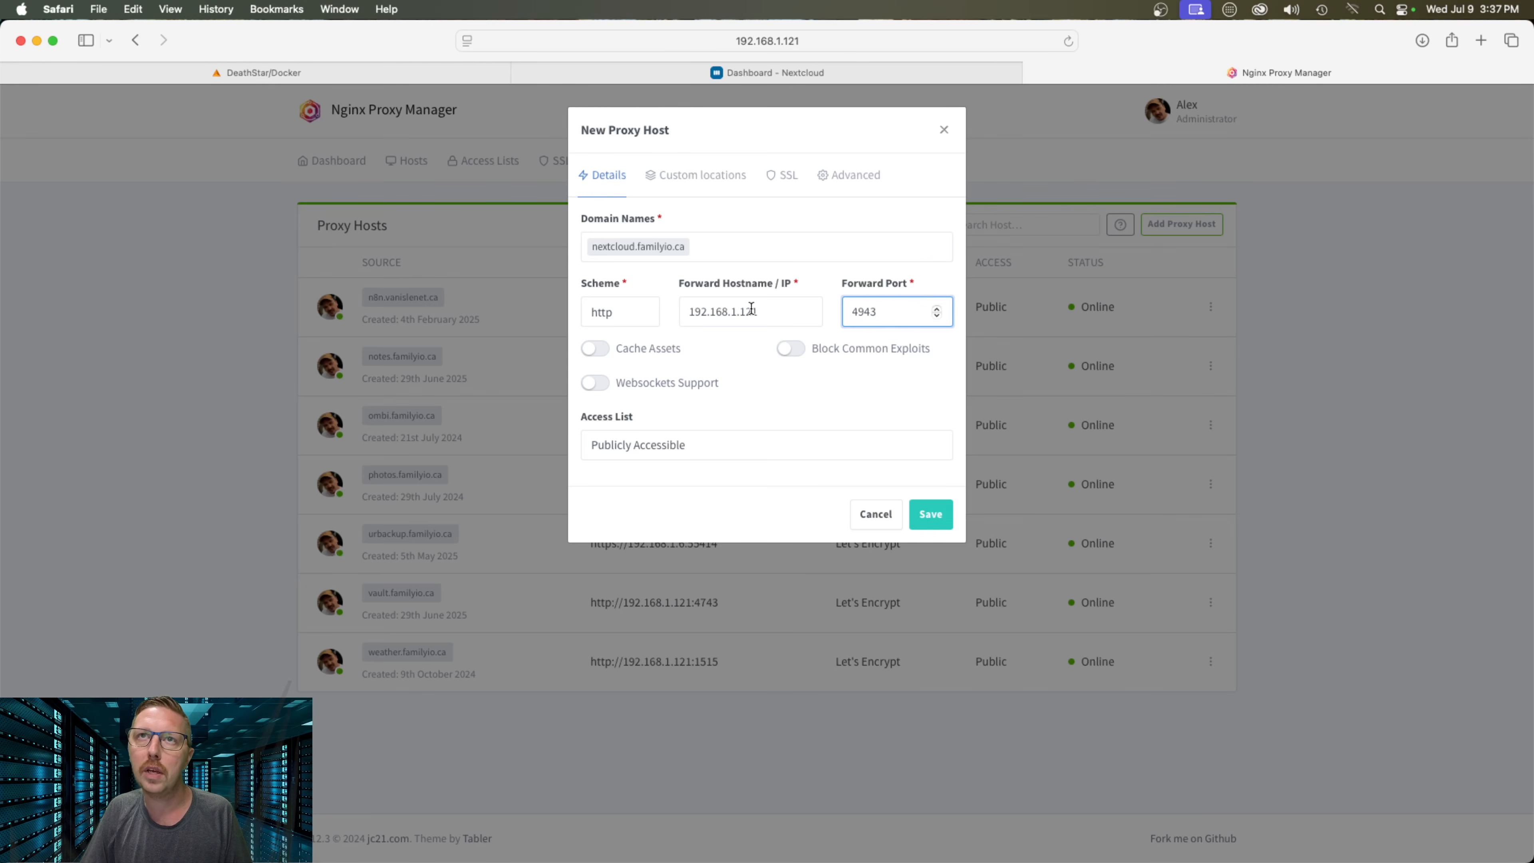
pyautogui.click(338, 77)
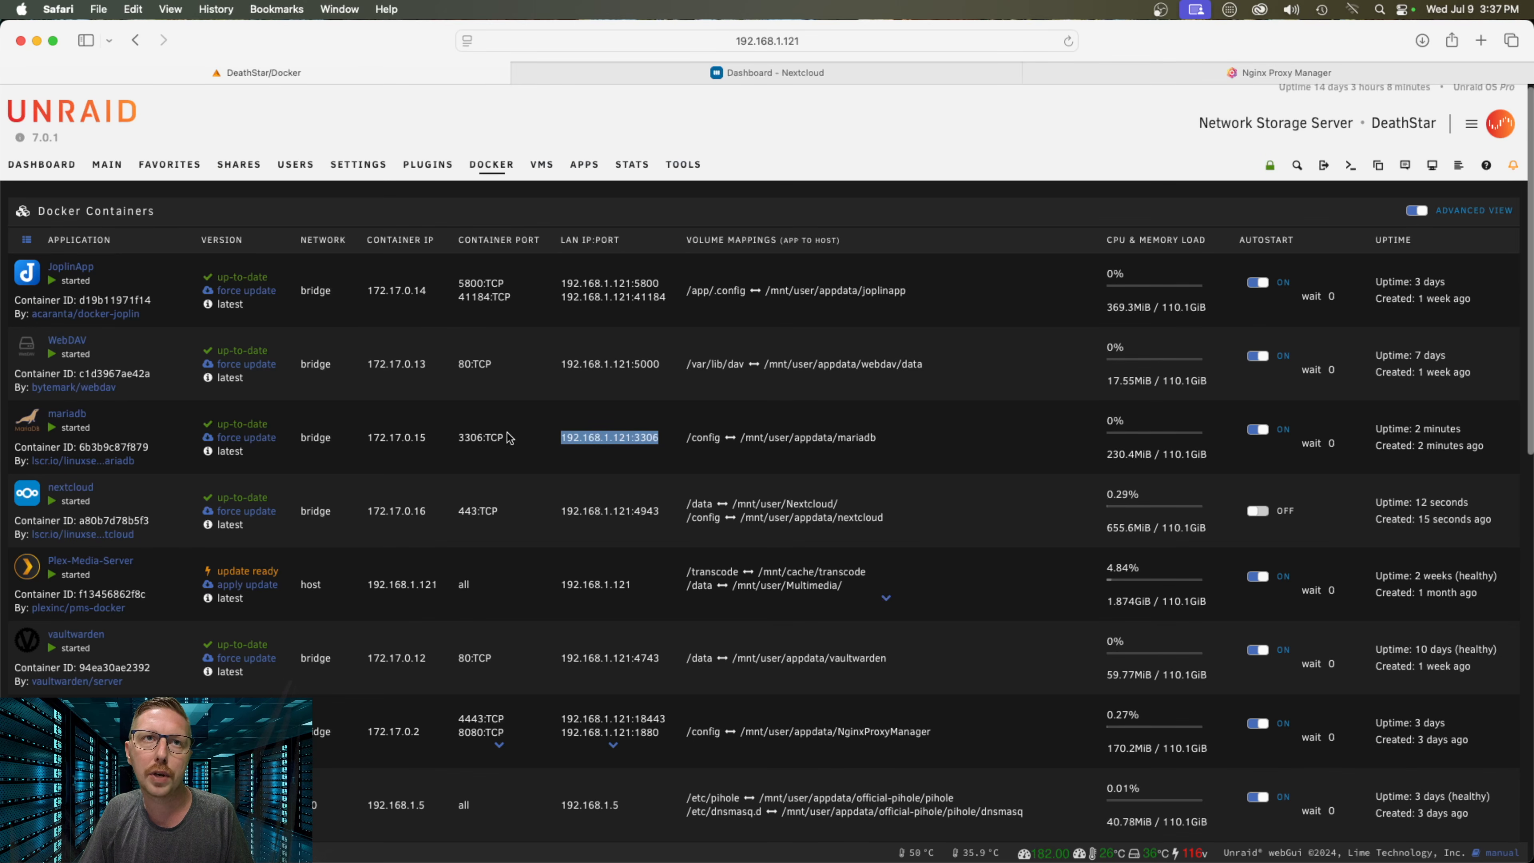
pyautogui.click(658, 511)
pyautogui.moveTo(660, 512); pyautogui.dragTo(560, 511)
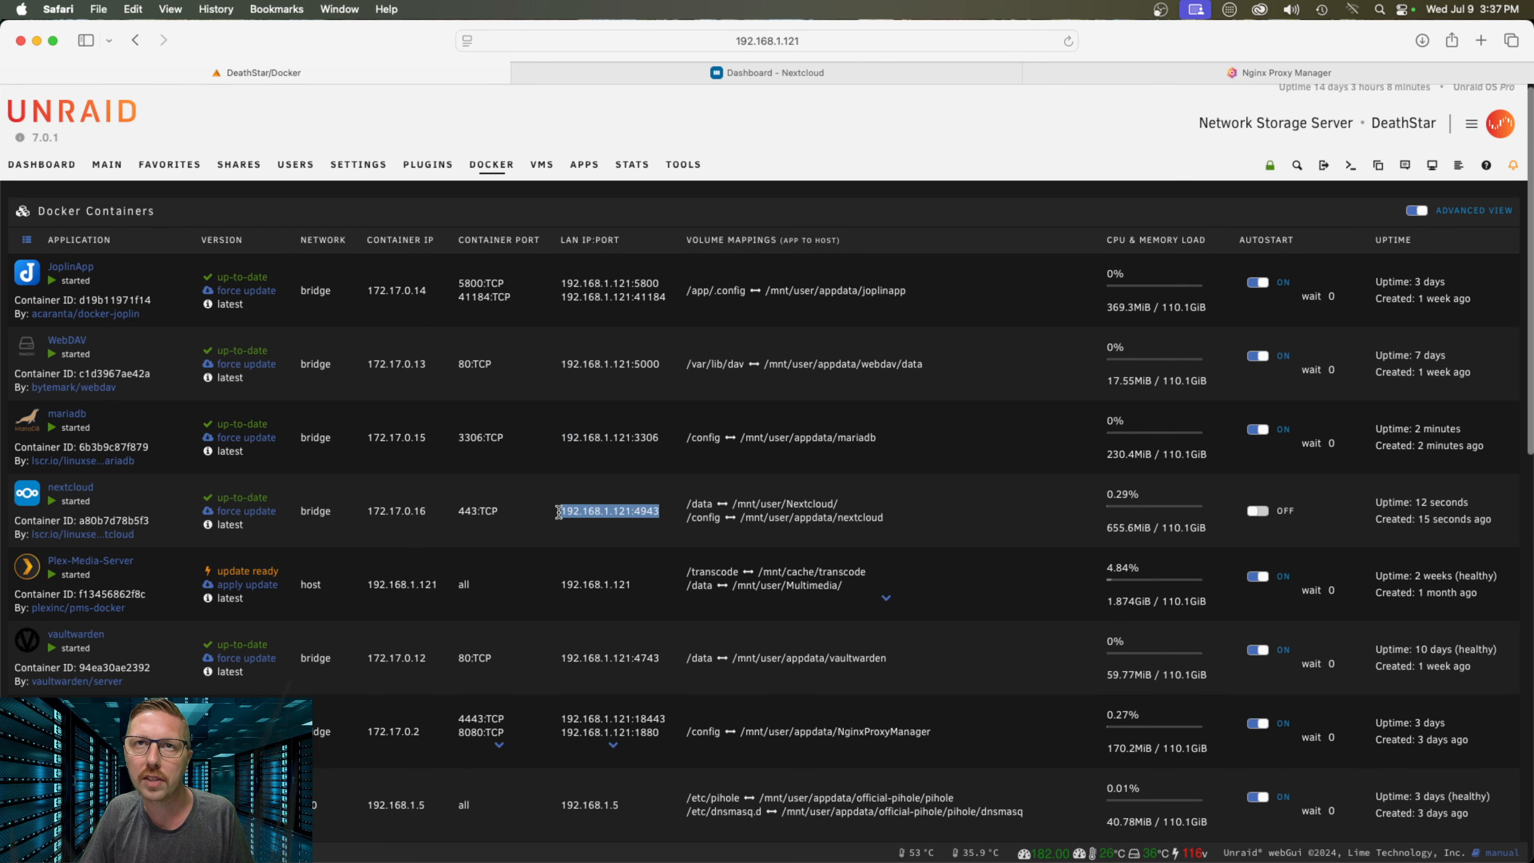
pyautogui.click(623, 506)
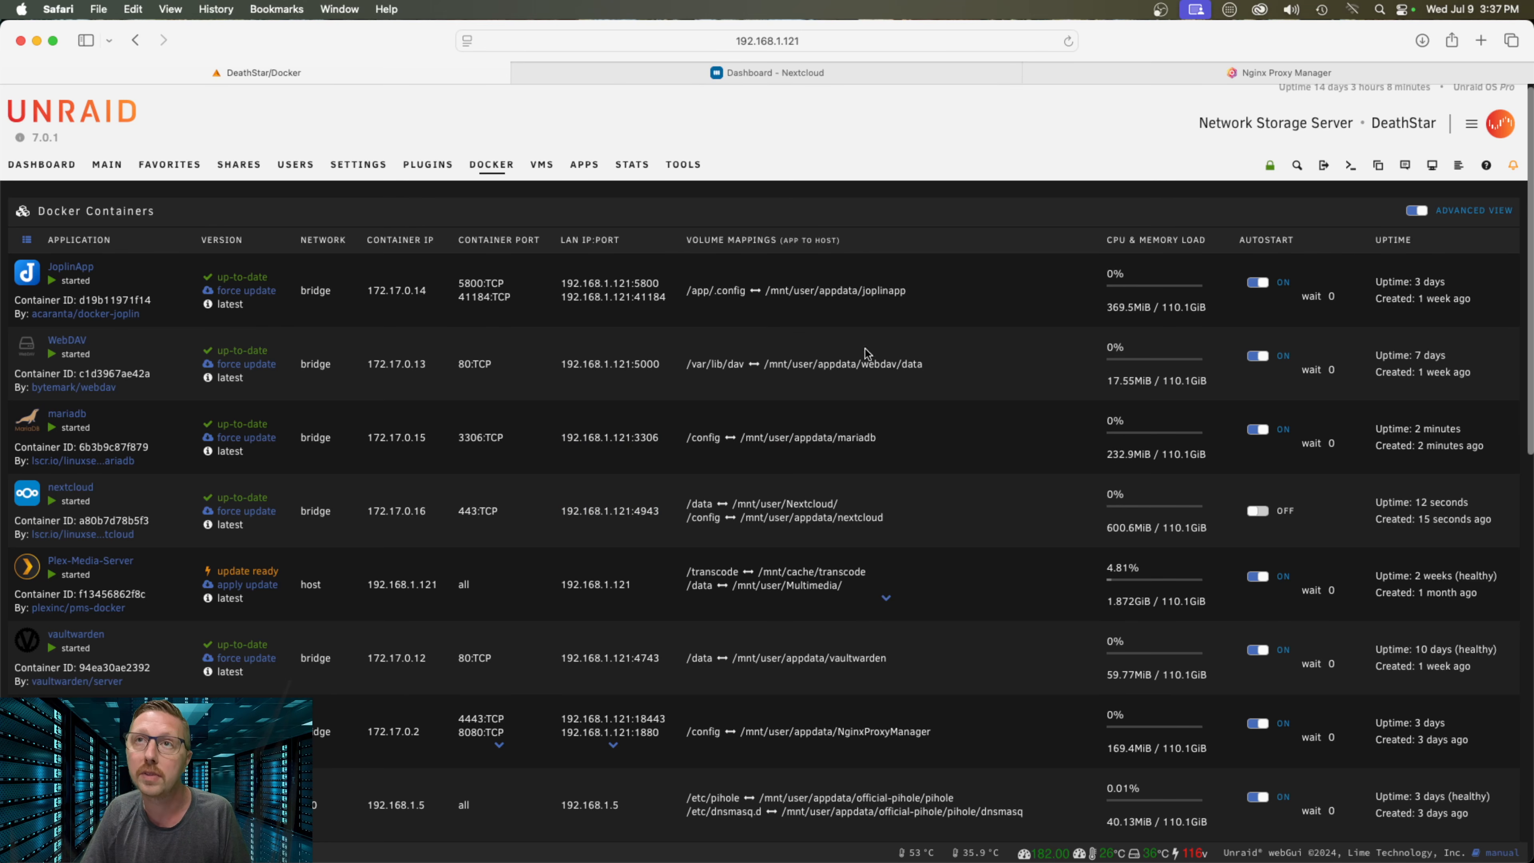
pyautogui.click(1234, 79)
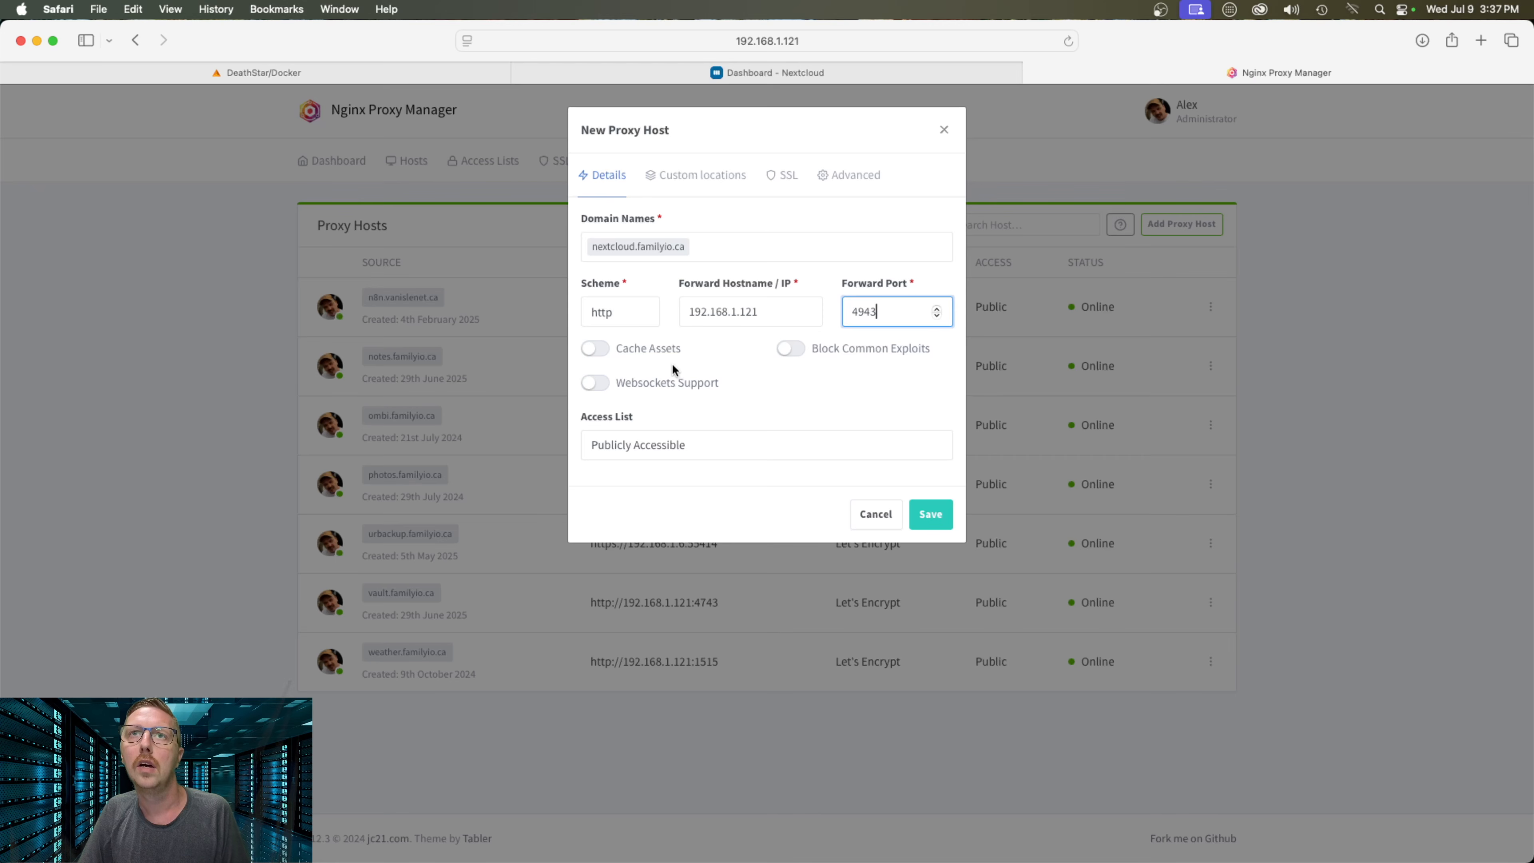
# Request a new Let's Encrypt certificate with HTTP/2 support, accept the terms, and save the host
pyautogui.click(781, 175)
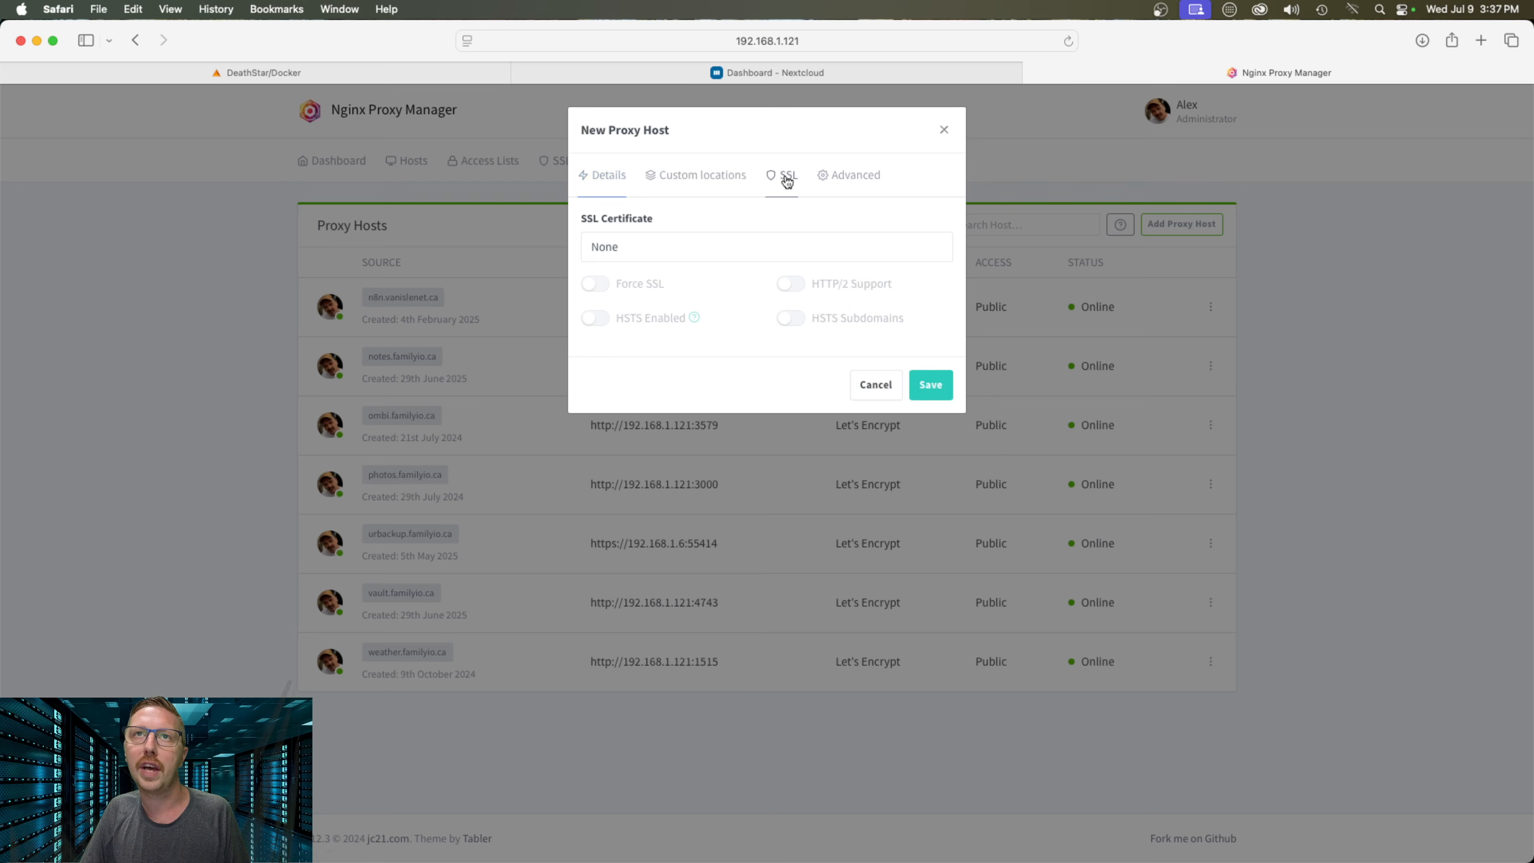
pyautogui.click(658, 252)
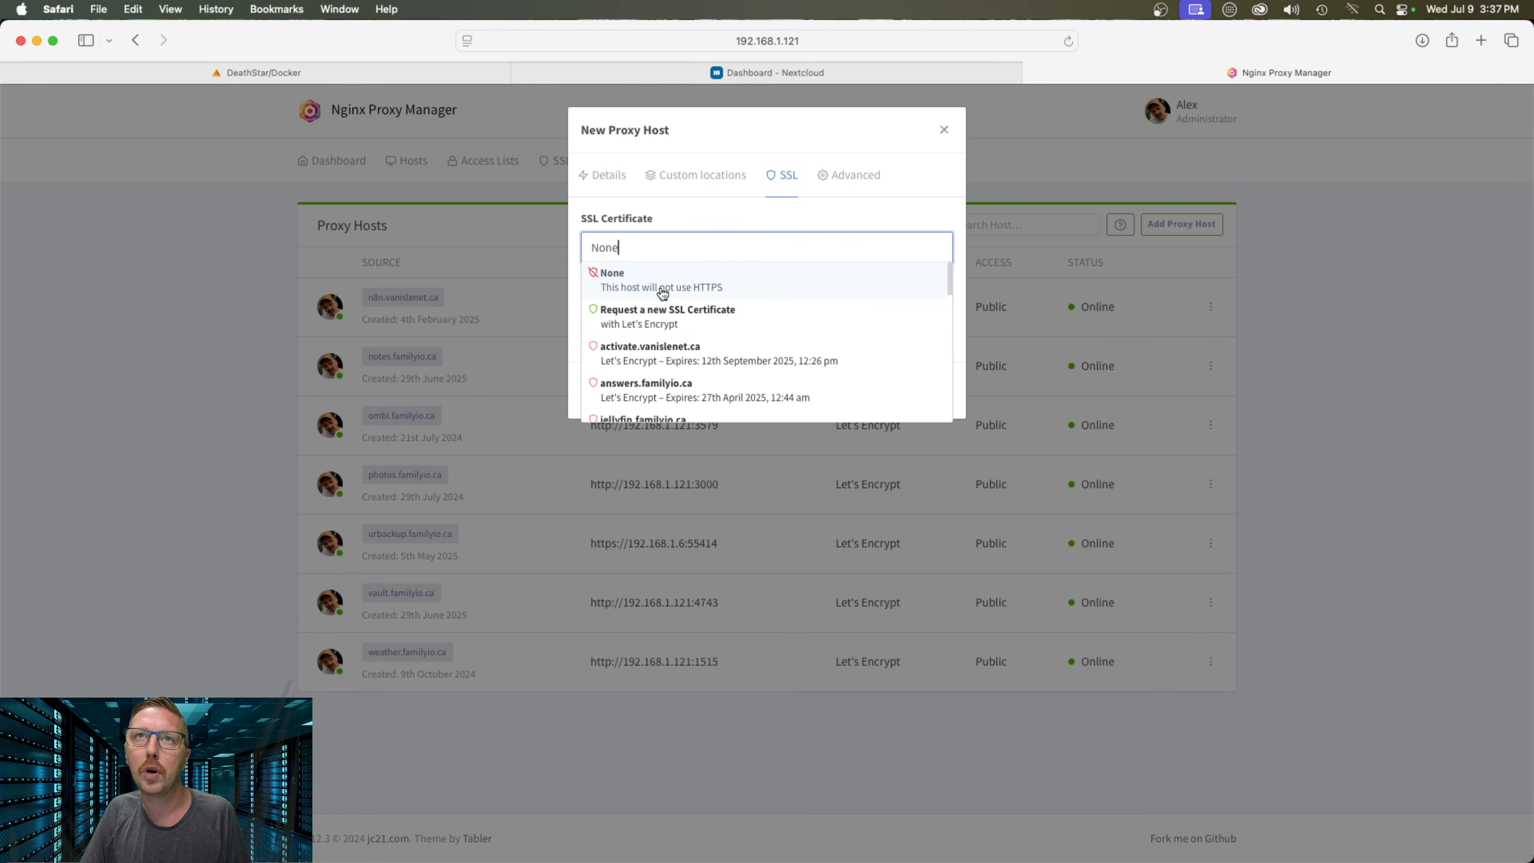
pyautogui.click(667, 314)
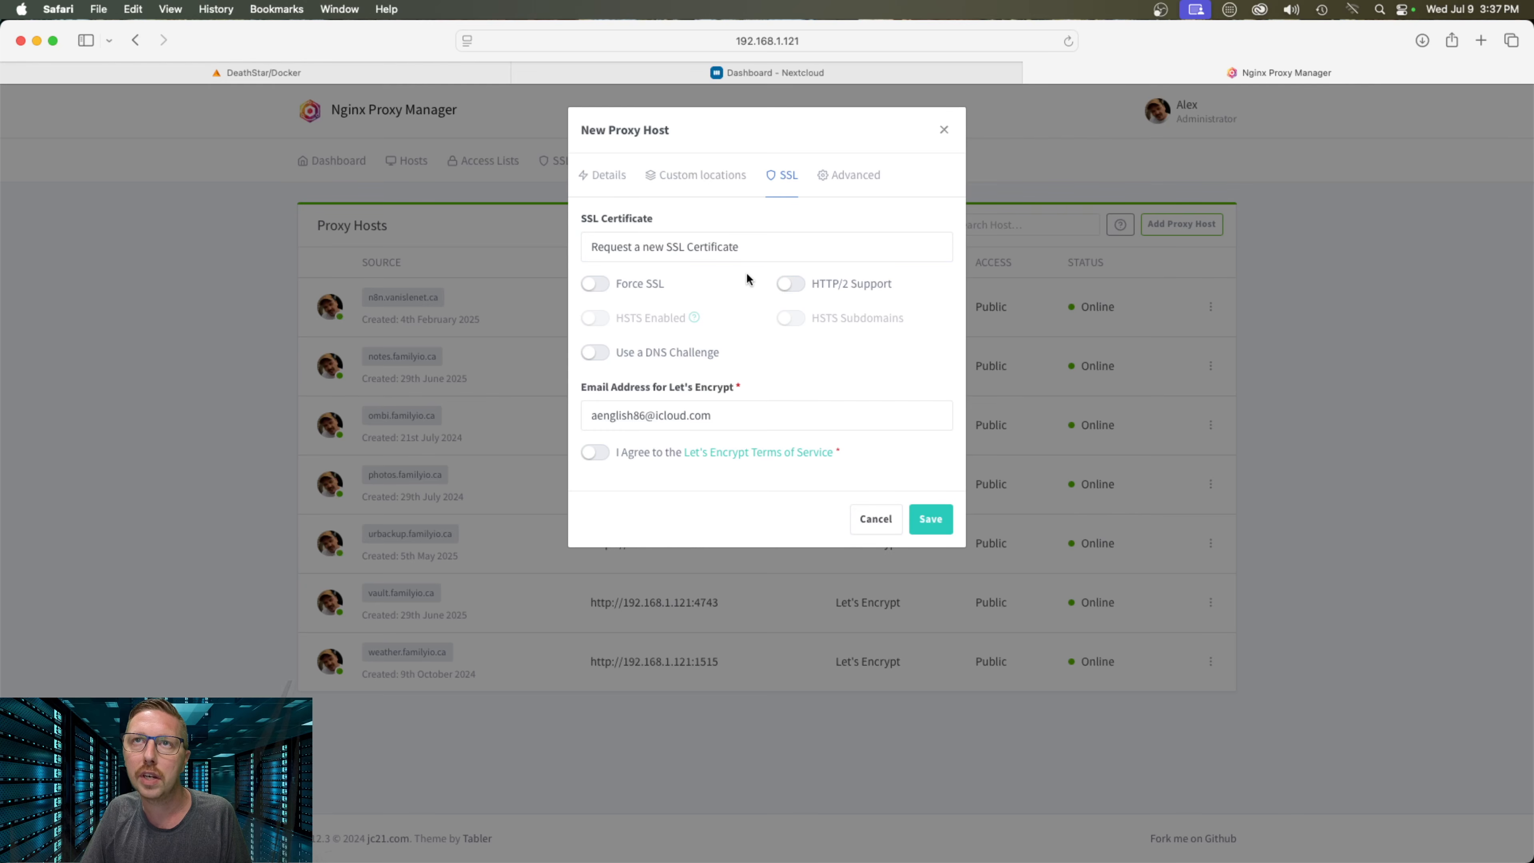
pyautogui.click(789, 284)
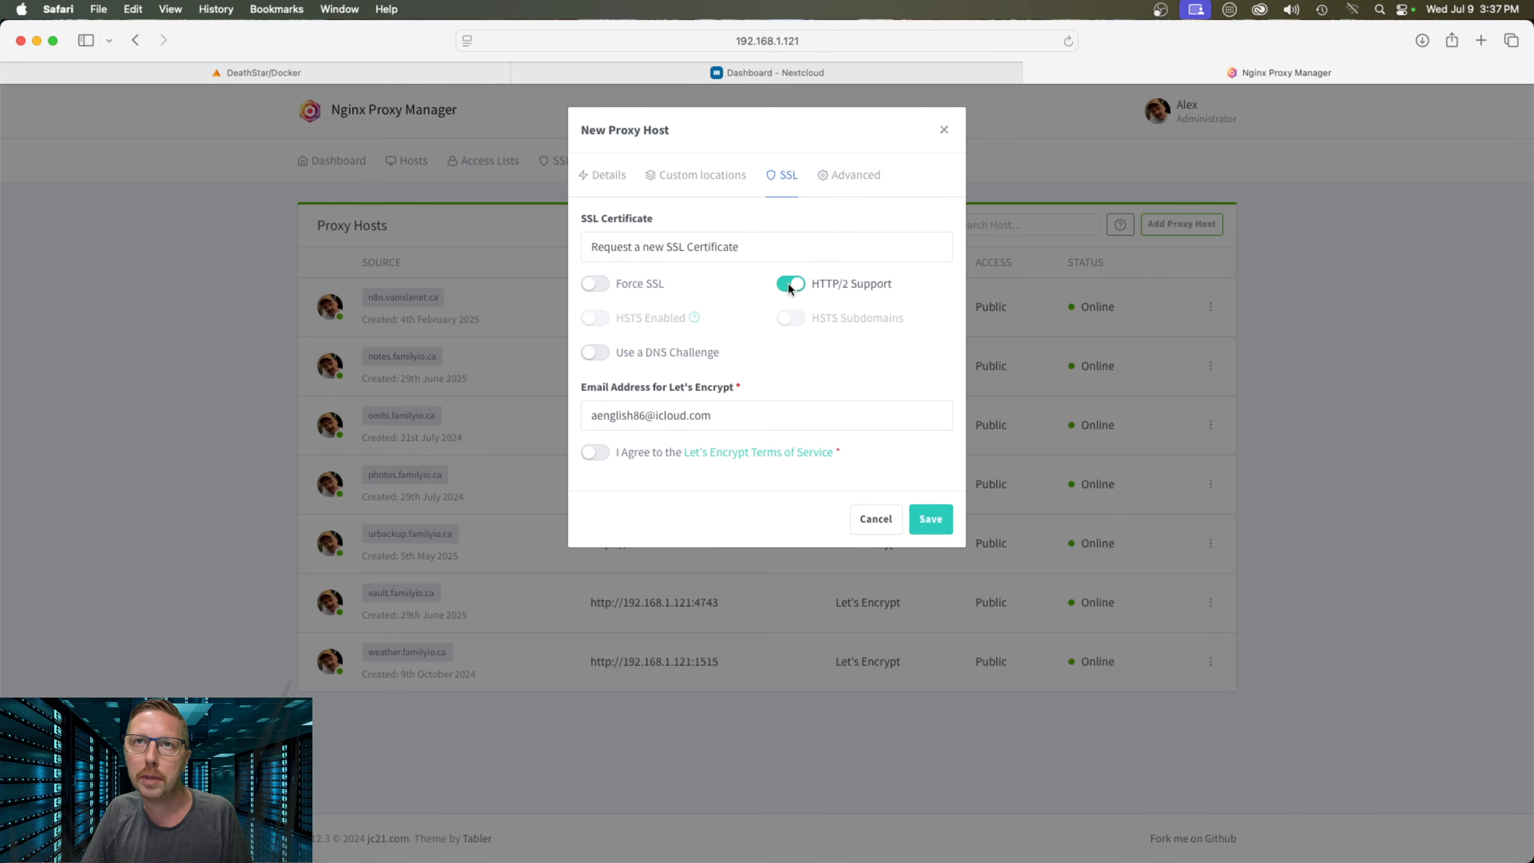
pyautogui.click(595, 451)
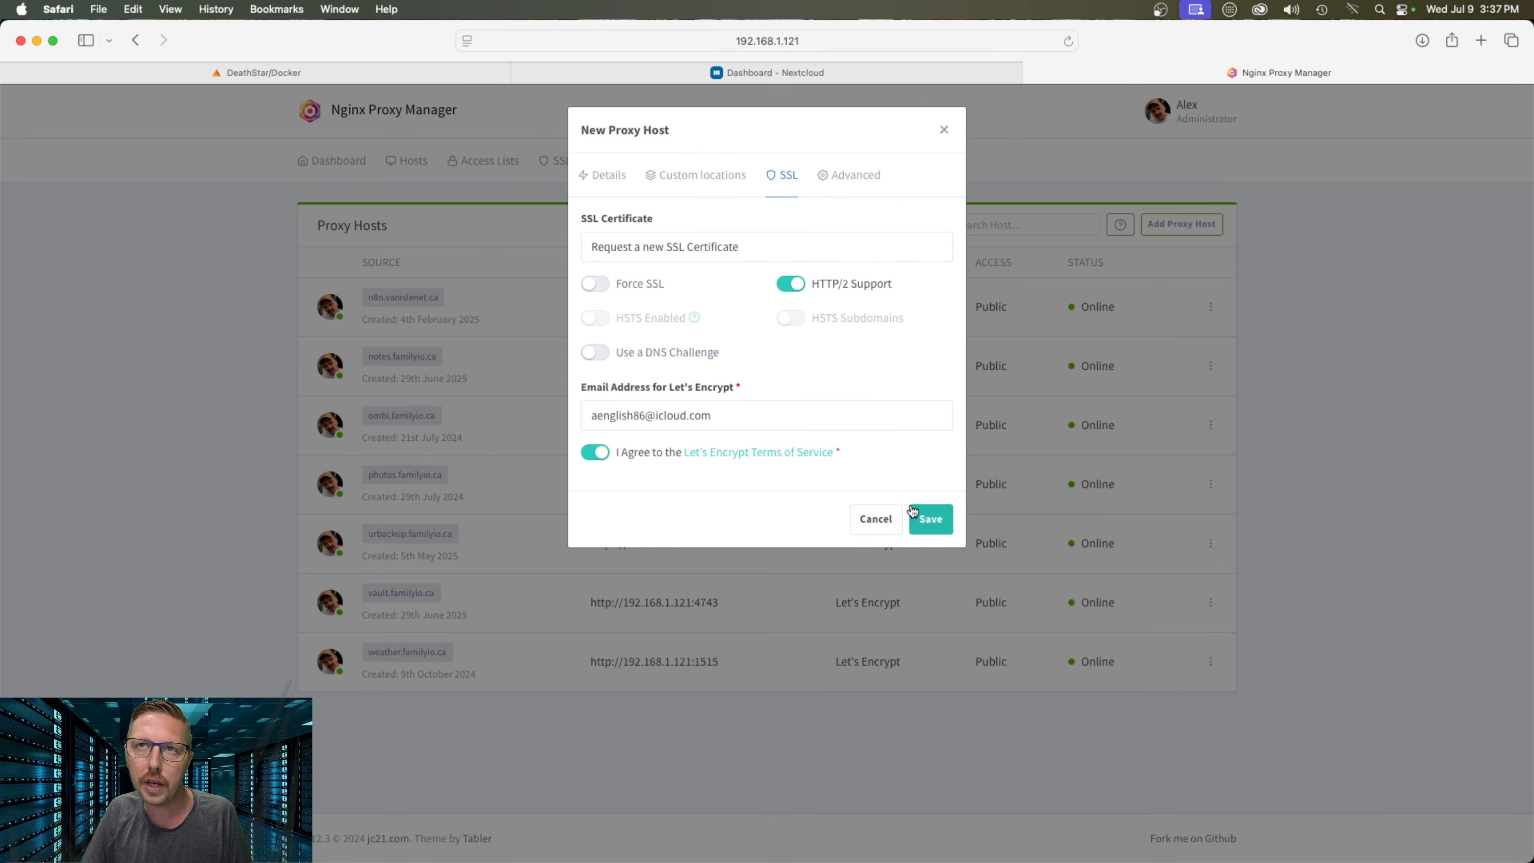
pyautogui.click(930, 518)
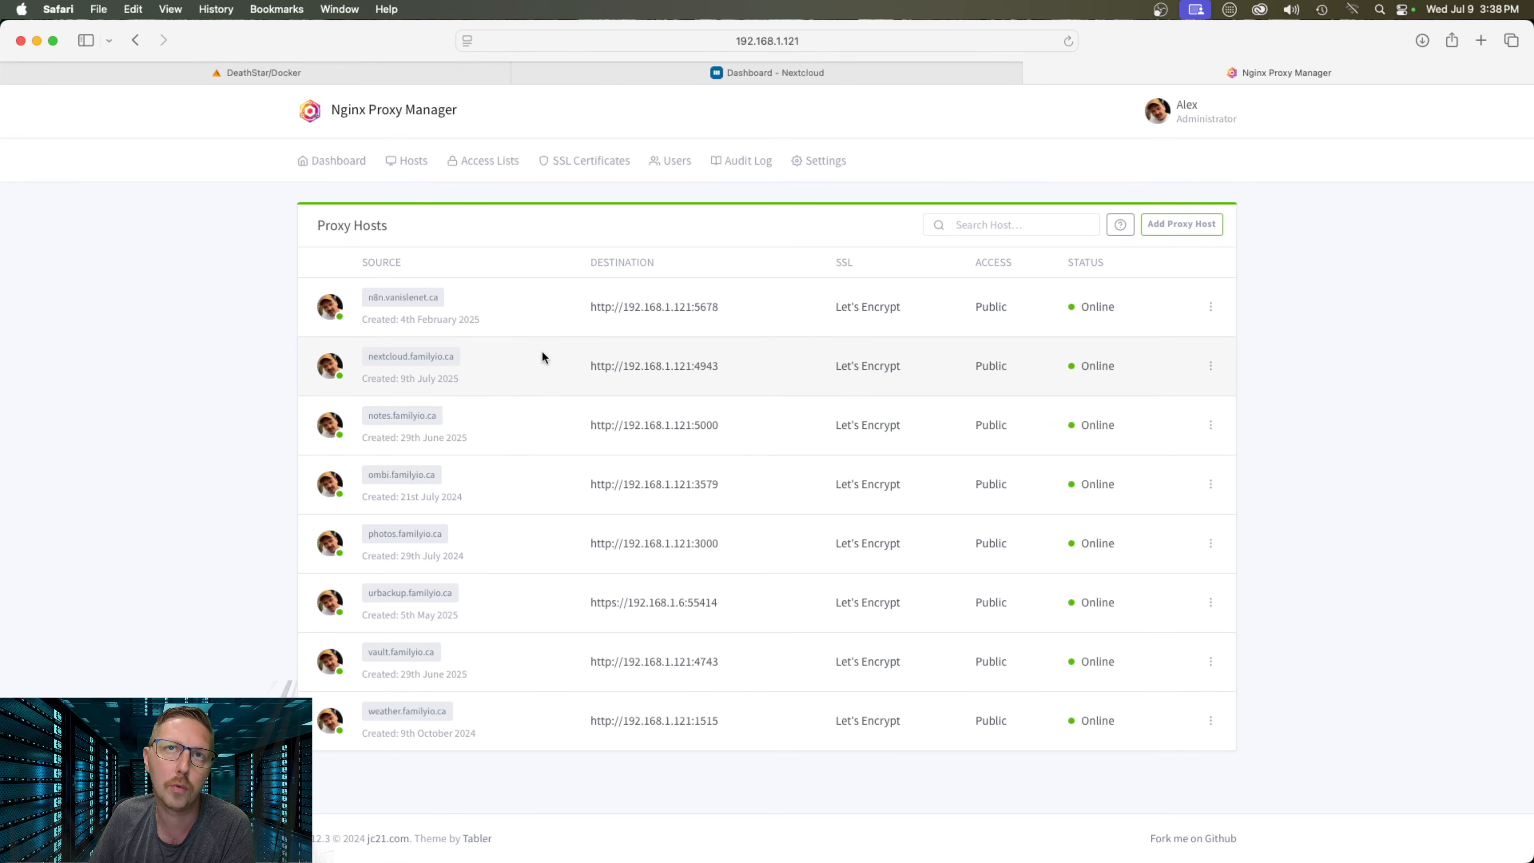
pyautogui.click(421, 358)
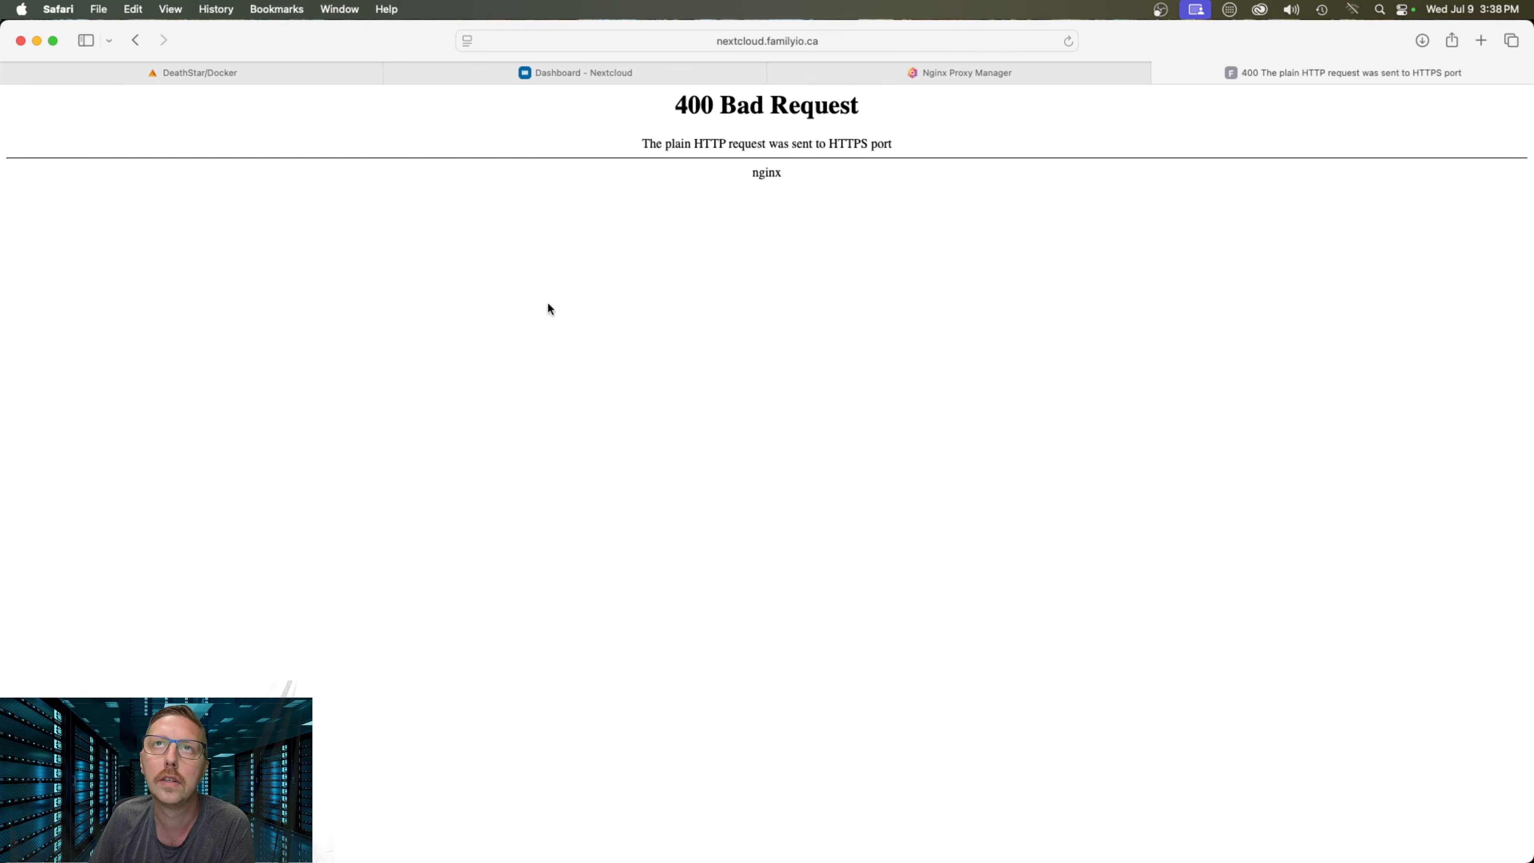
pyautogui.click(734, 41)
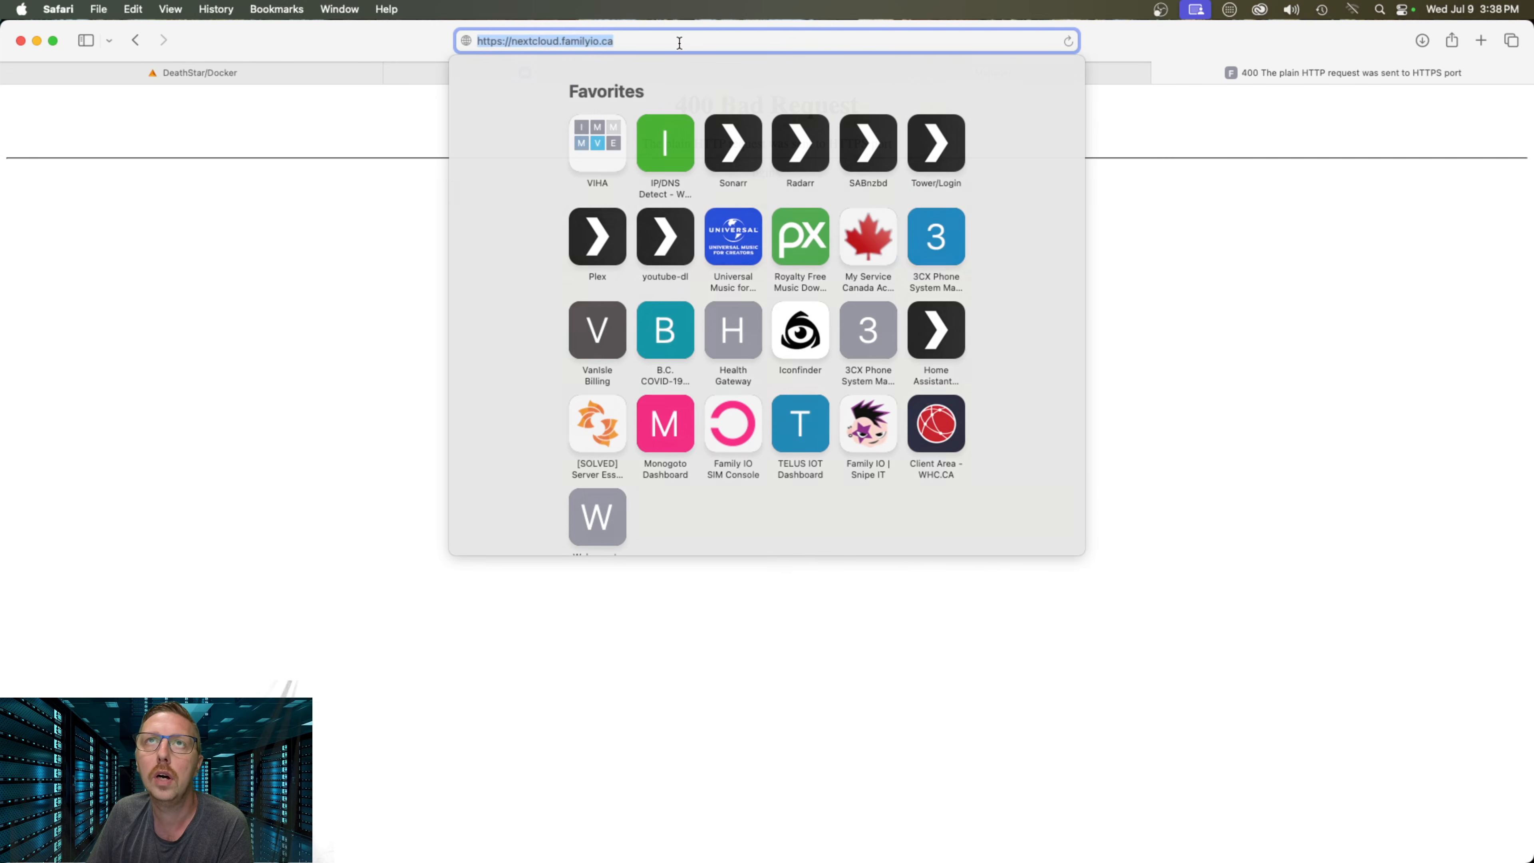
pyautogui.click(497, 38)
pyautogui.press('BackSpace')
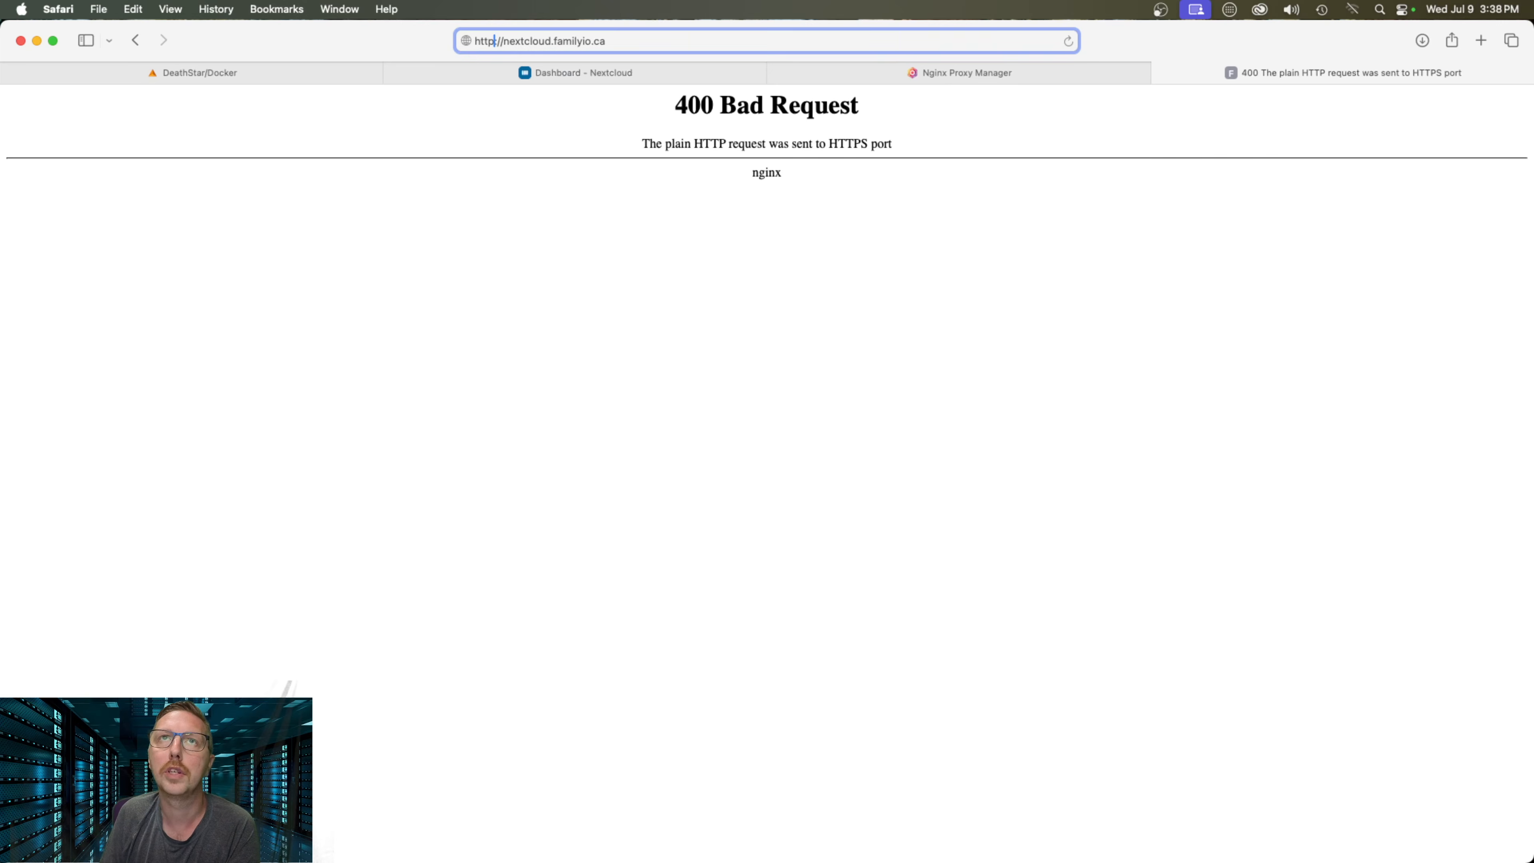
pyautogui.press('Return')
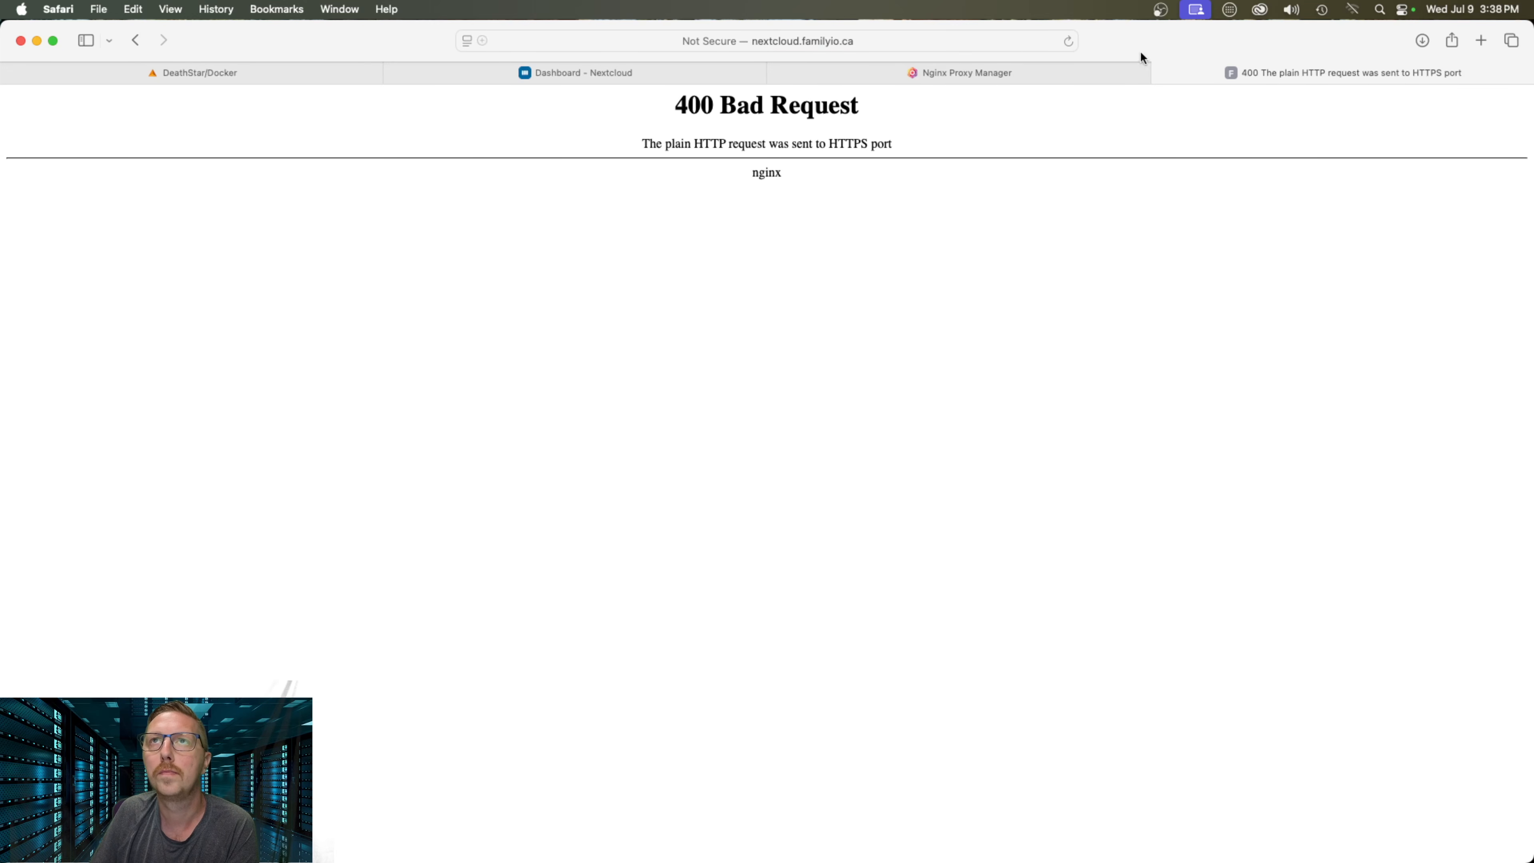
pyautogui.click(1161, 72)
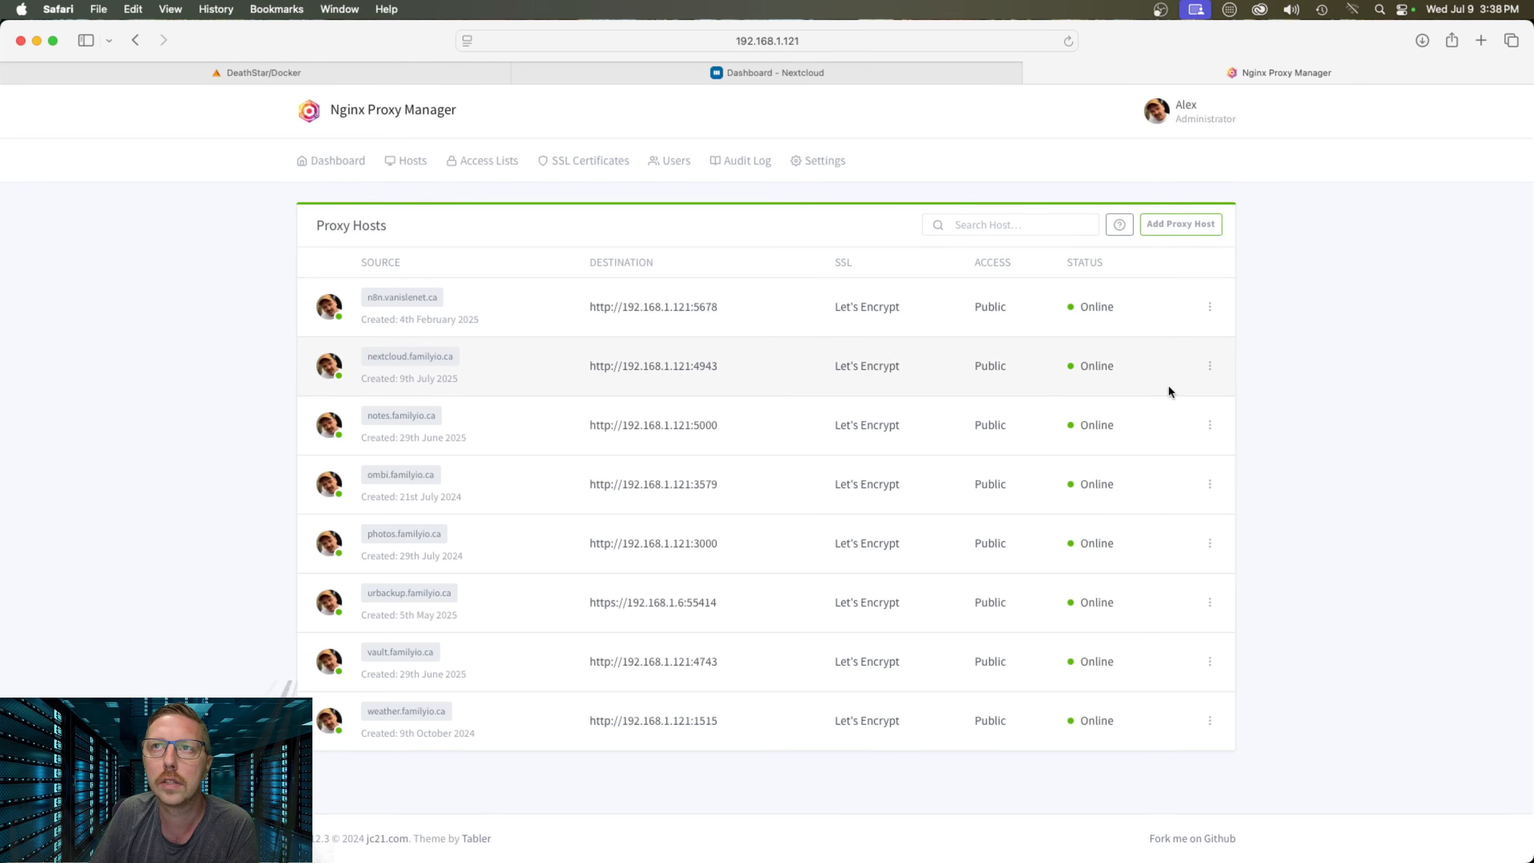
# Edit the nextcloud.familyio.ca host to enable Force SSL and HTTP/2 Support, then save
pyautogui.click(1210, 366)
pyautogui.click(1139, 425)
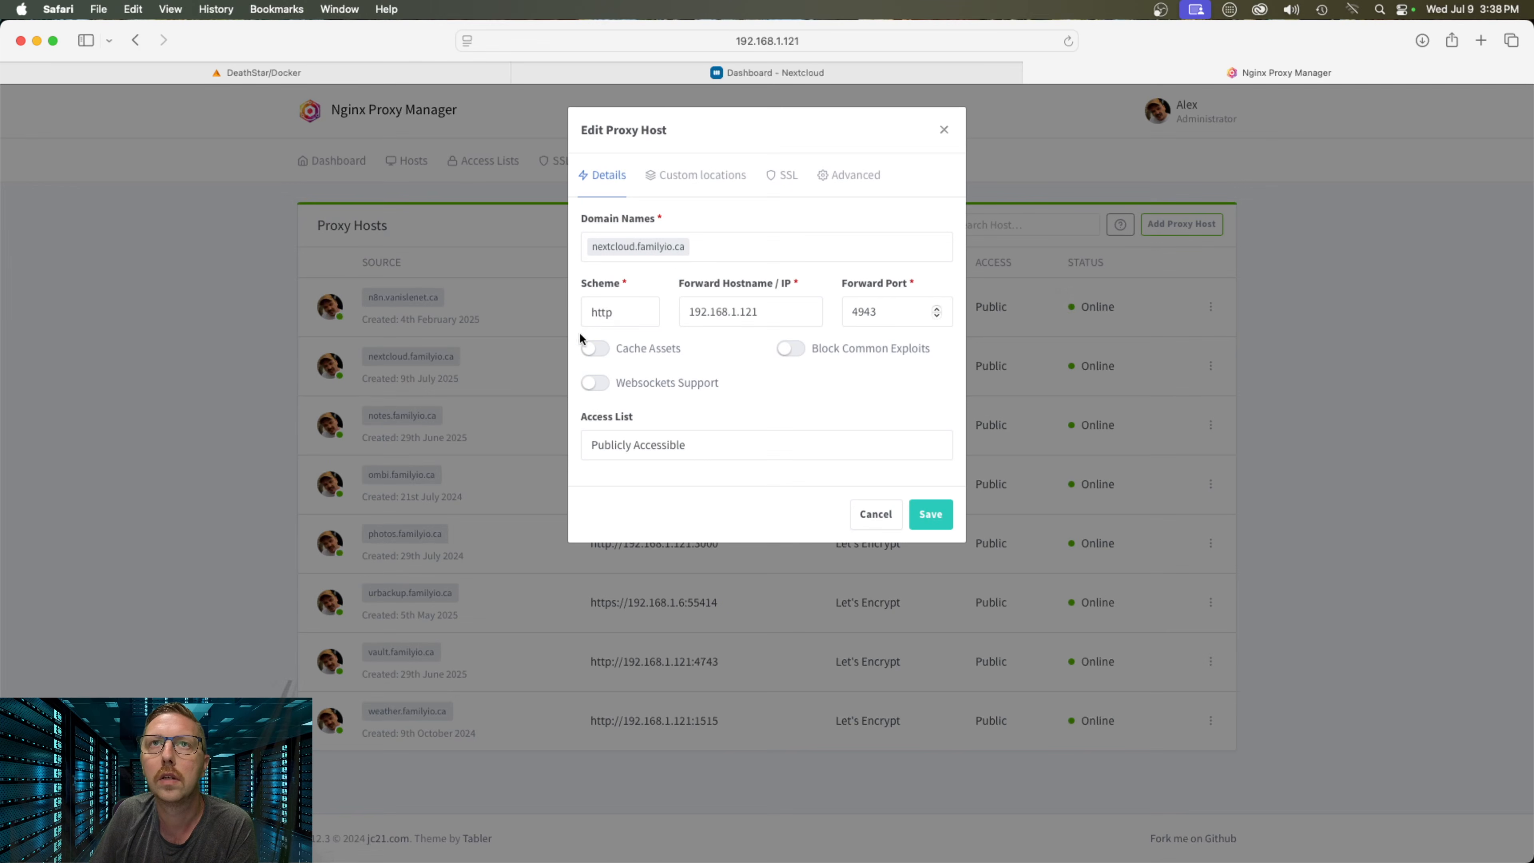
pyautogui.click(784, 174)
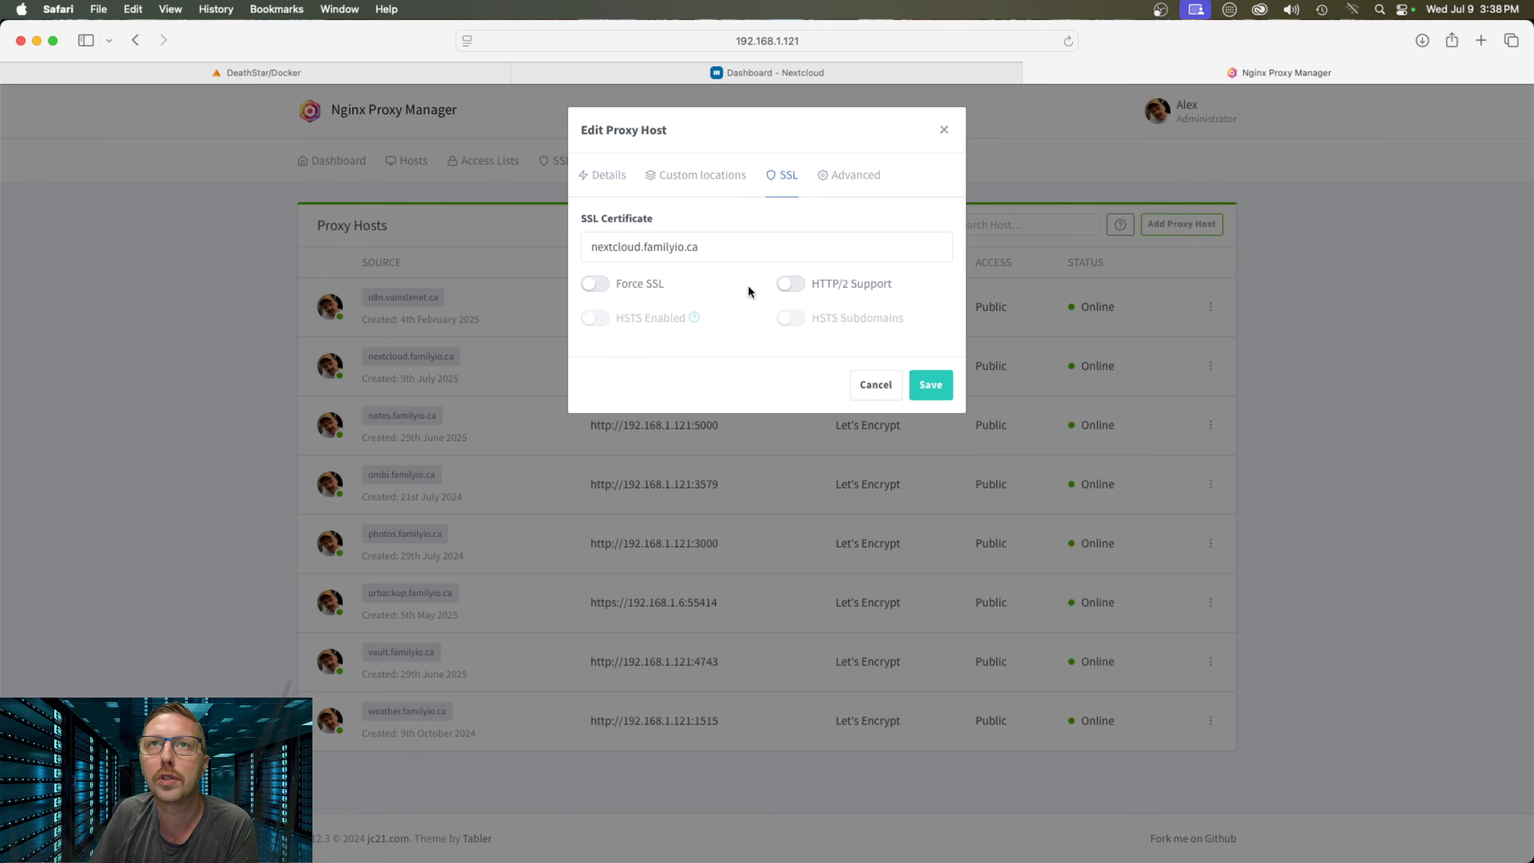
pyautogui.click(595, 283)
pyautogui.click(821, 289)
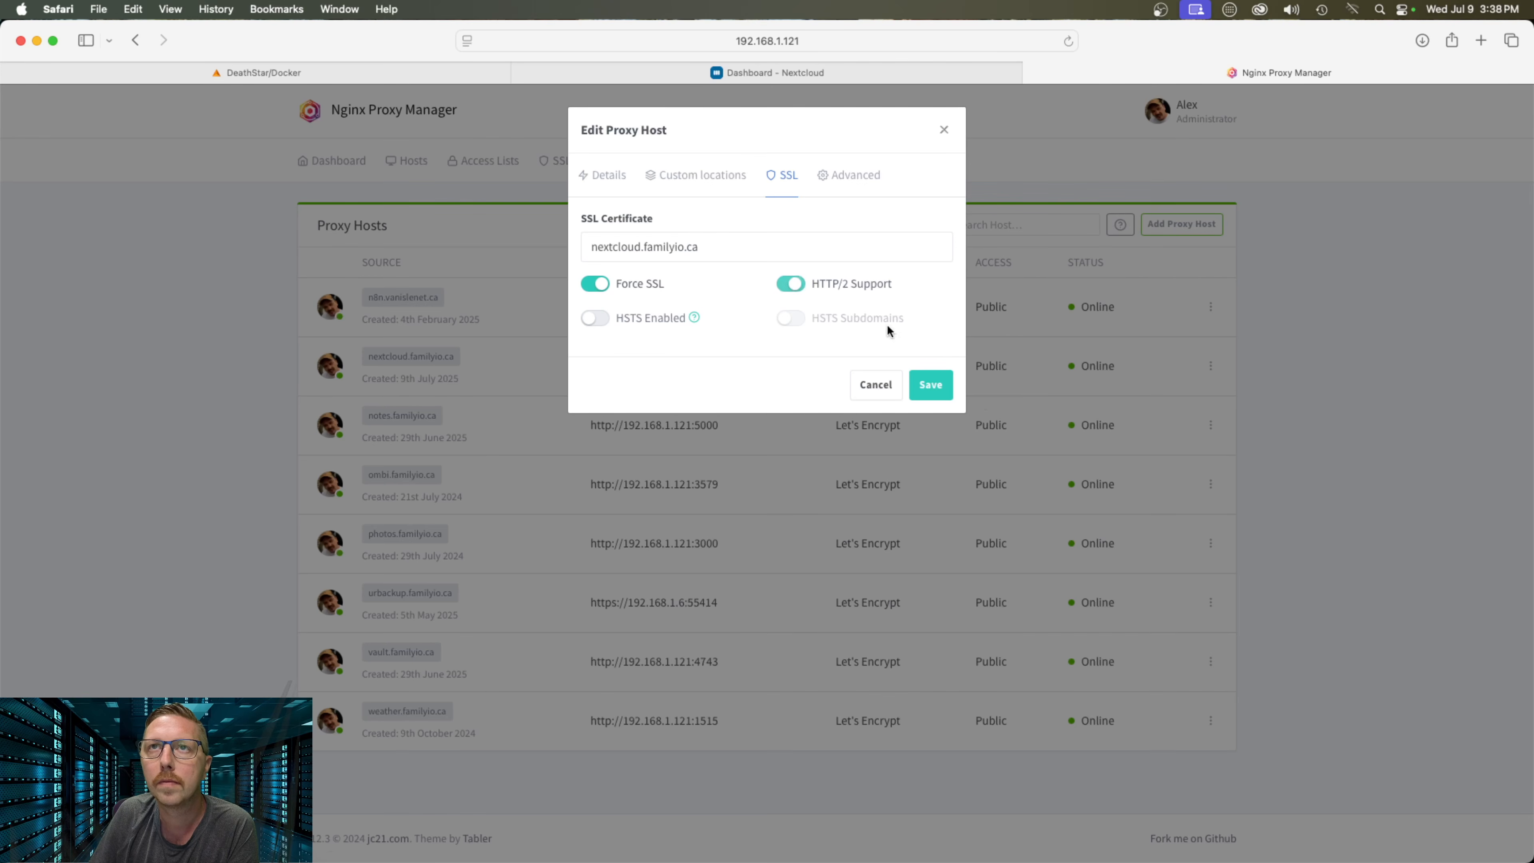
pyautogui.click(924, 390)
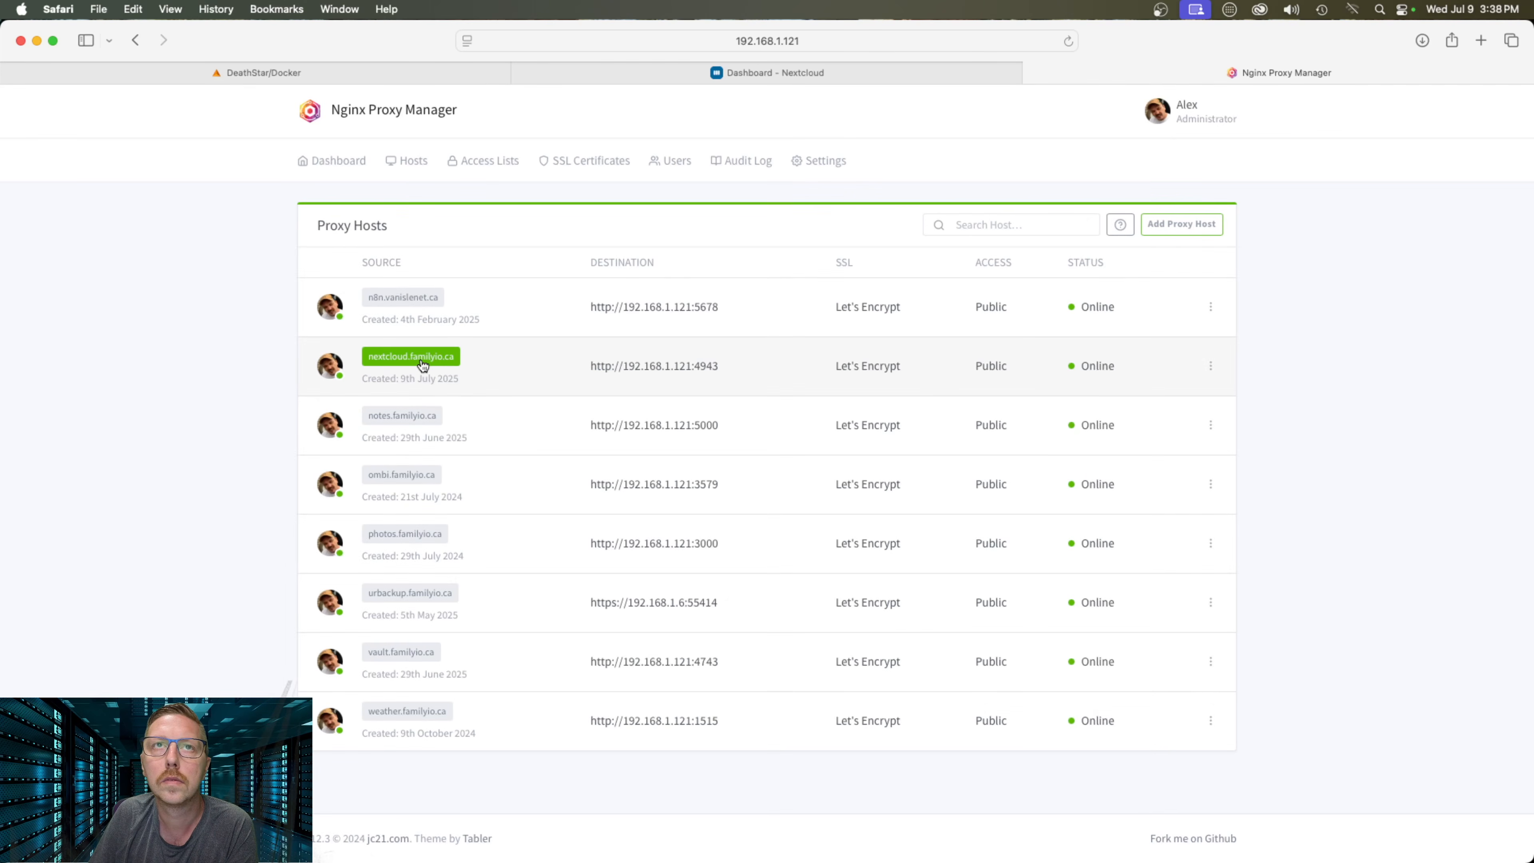
# Test nextcloud.familyio.ca in a new tab and close it after the 400 error
pyautogui.click(422, 361)
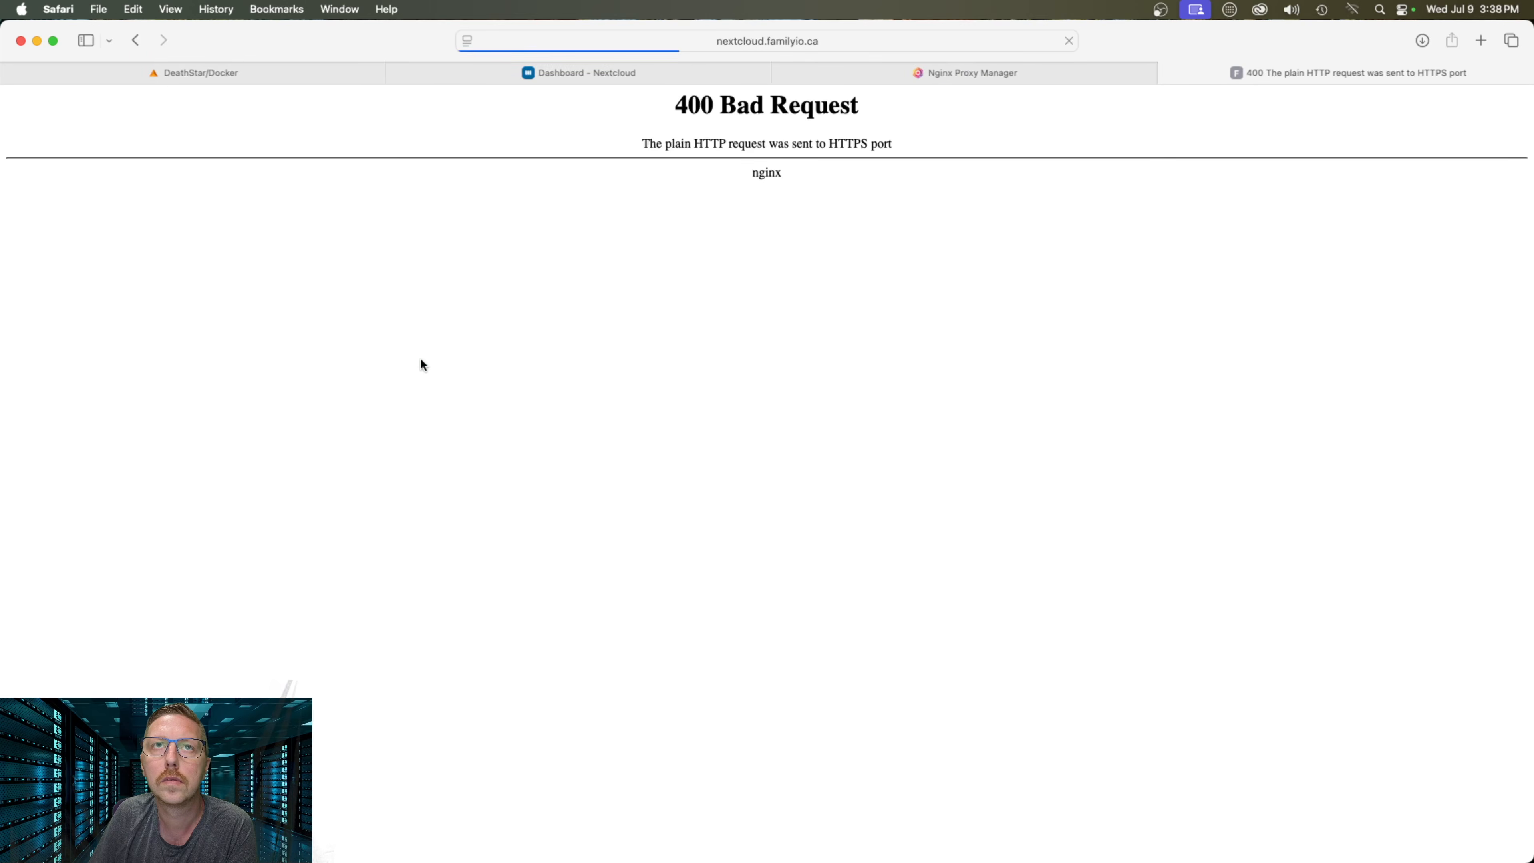
pyautogui.click(1069, 39)
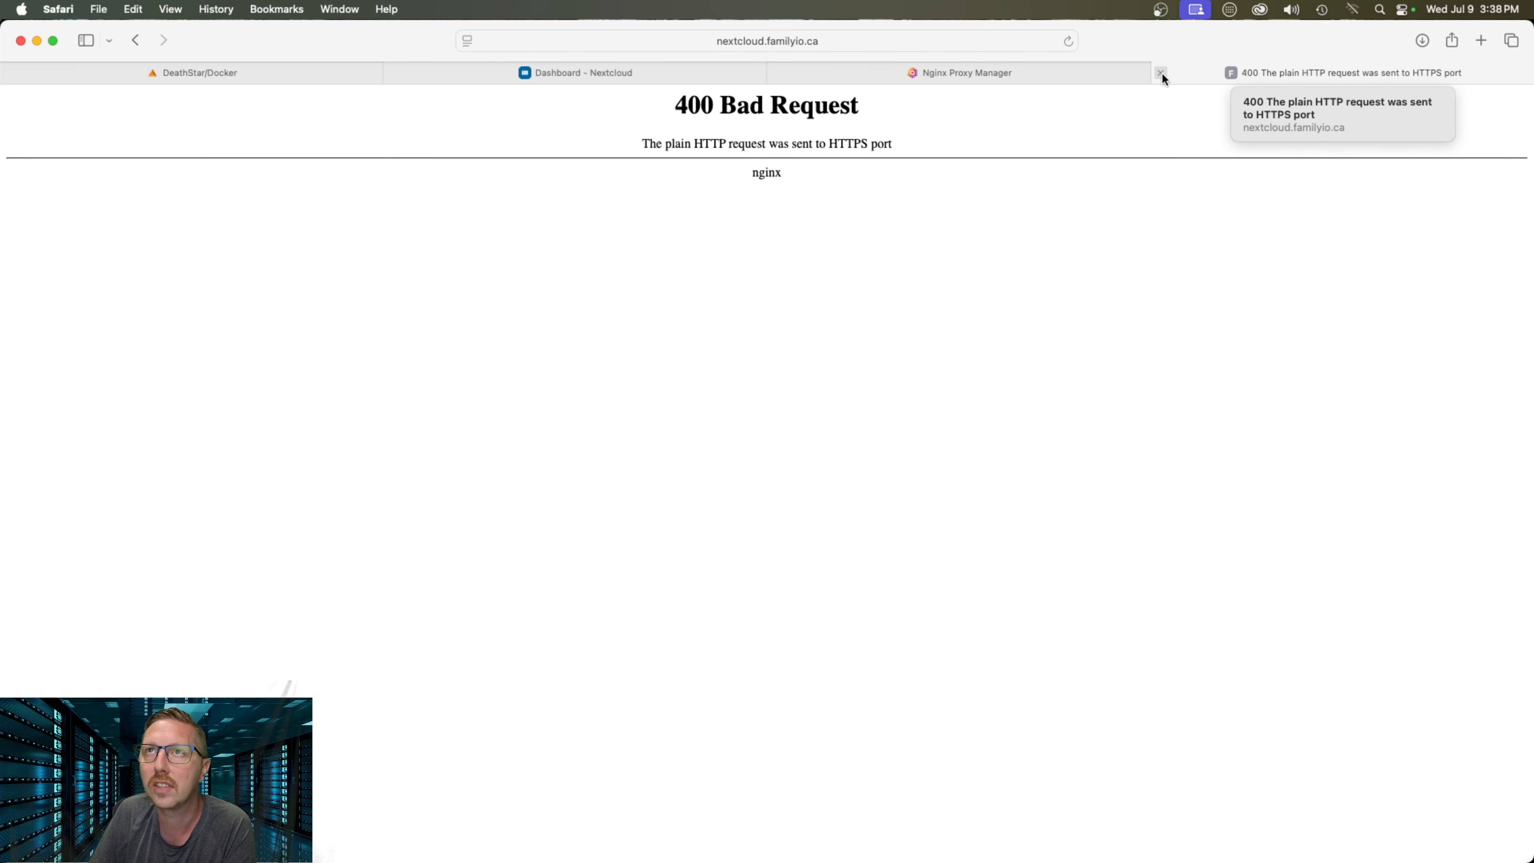
pyautogui.click(1161, 72)
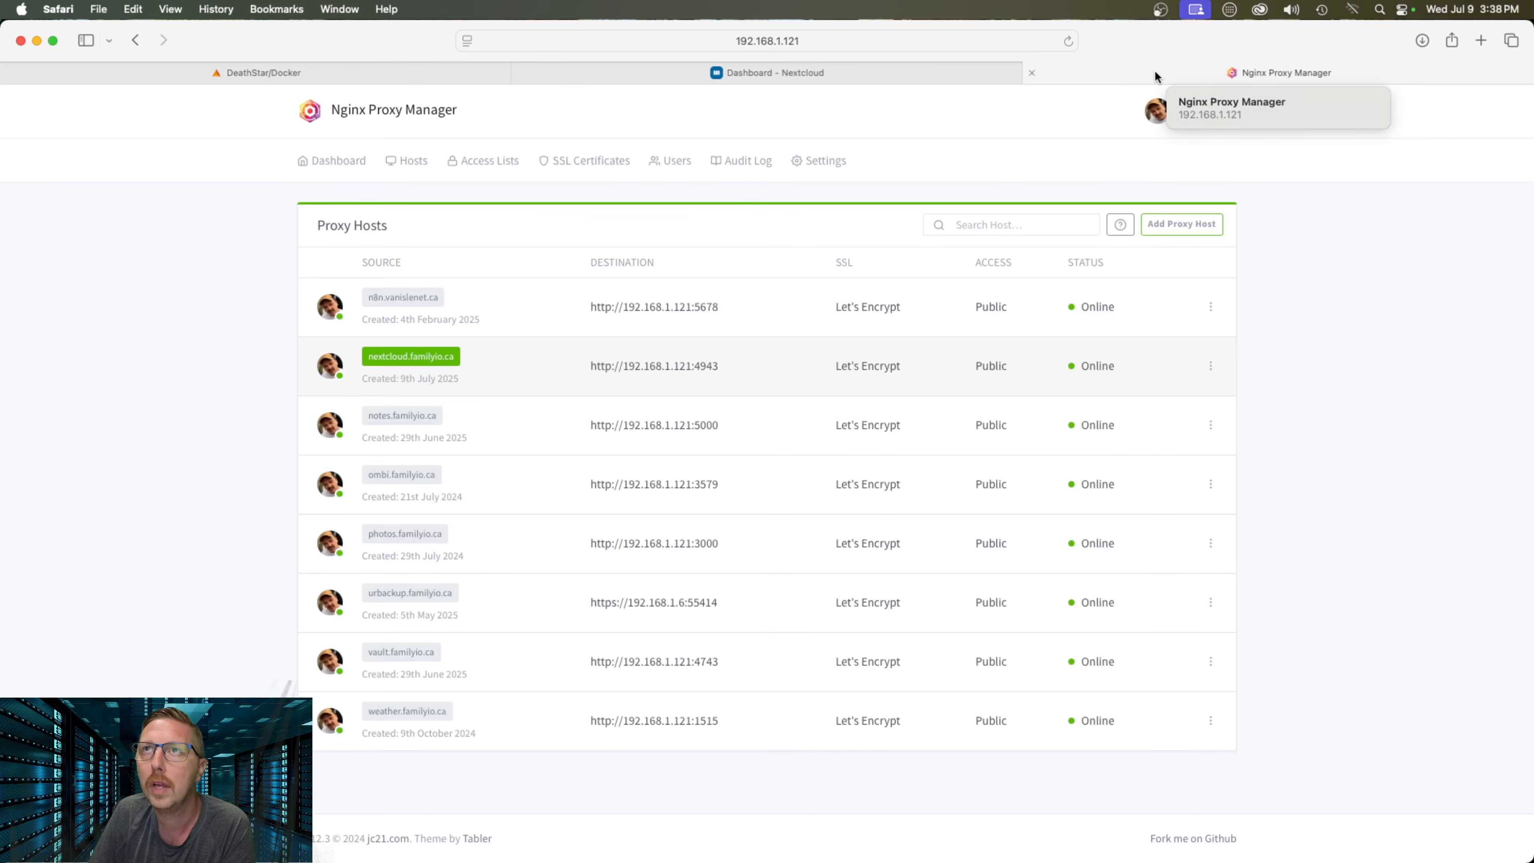
# Enable Block Common Exploits on the nextcloud.familyio.ca host, save, and open the site in a new tab
pyautogui.click(1034, 73)
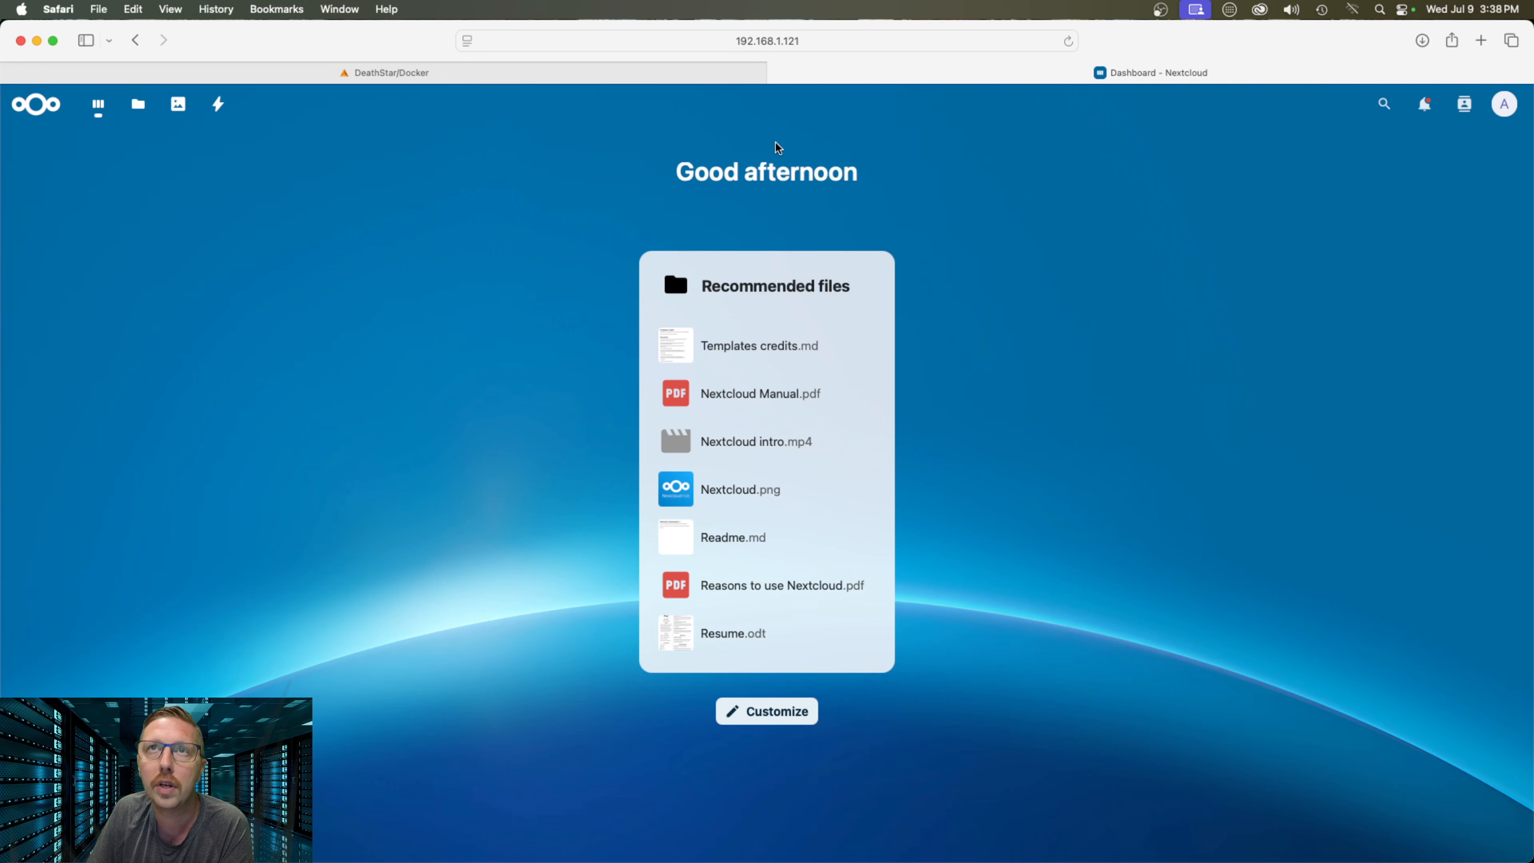
pyautogui.click(616, 67)
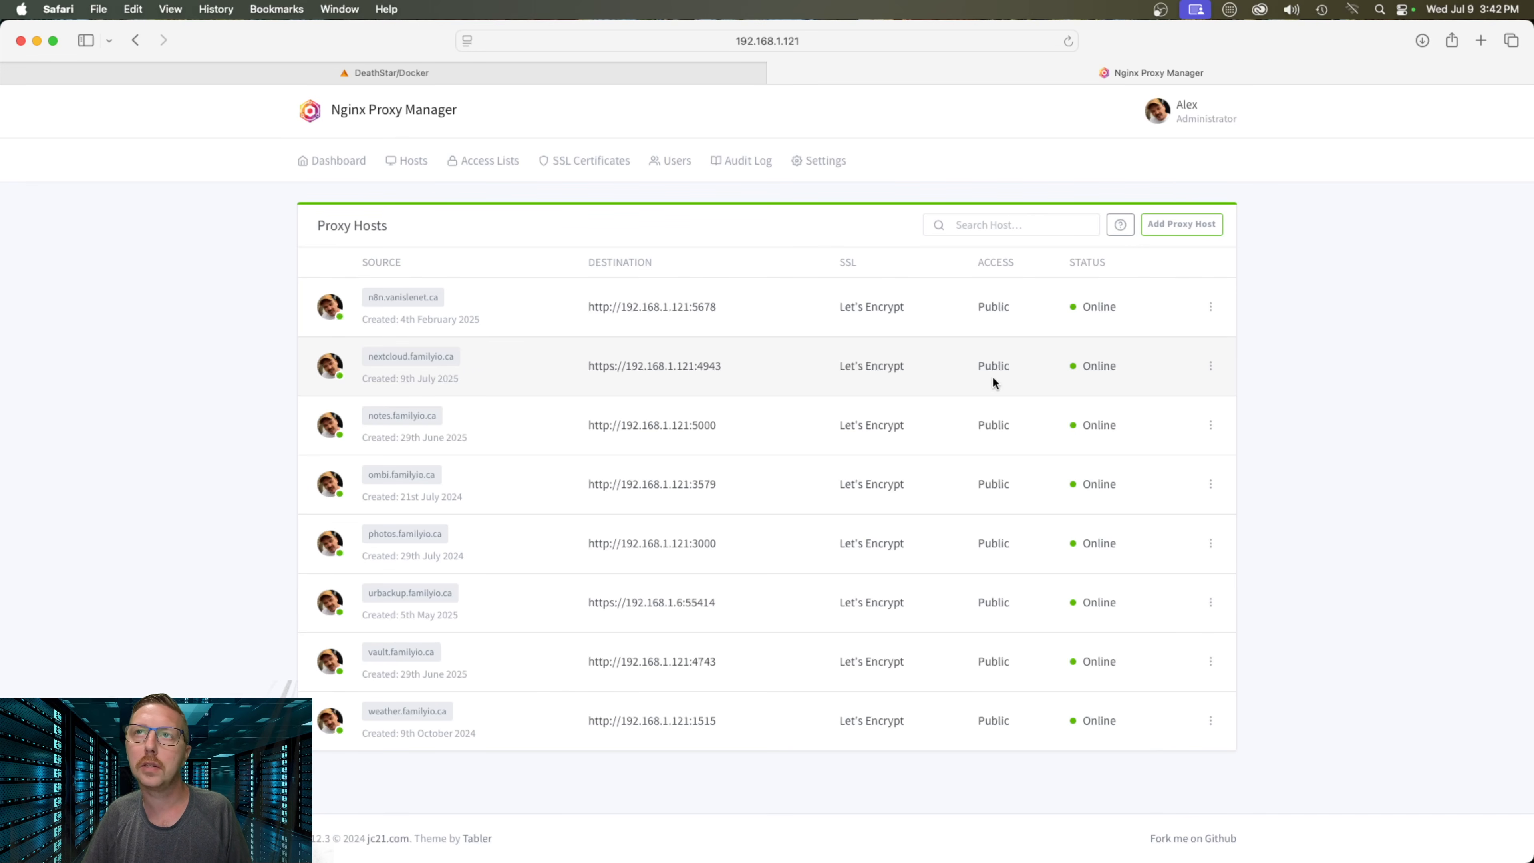
pyautogui.click(1211, 366)
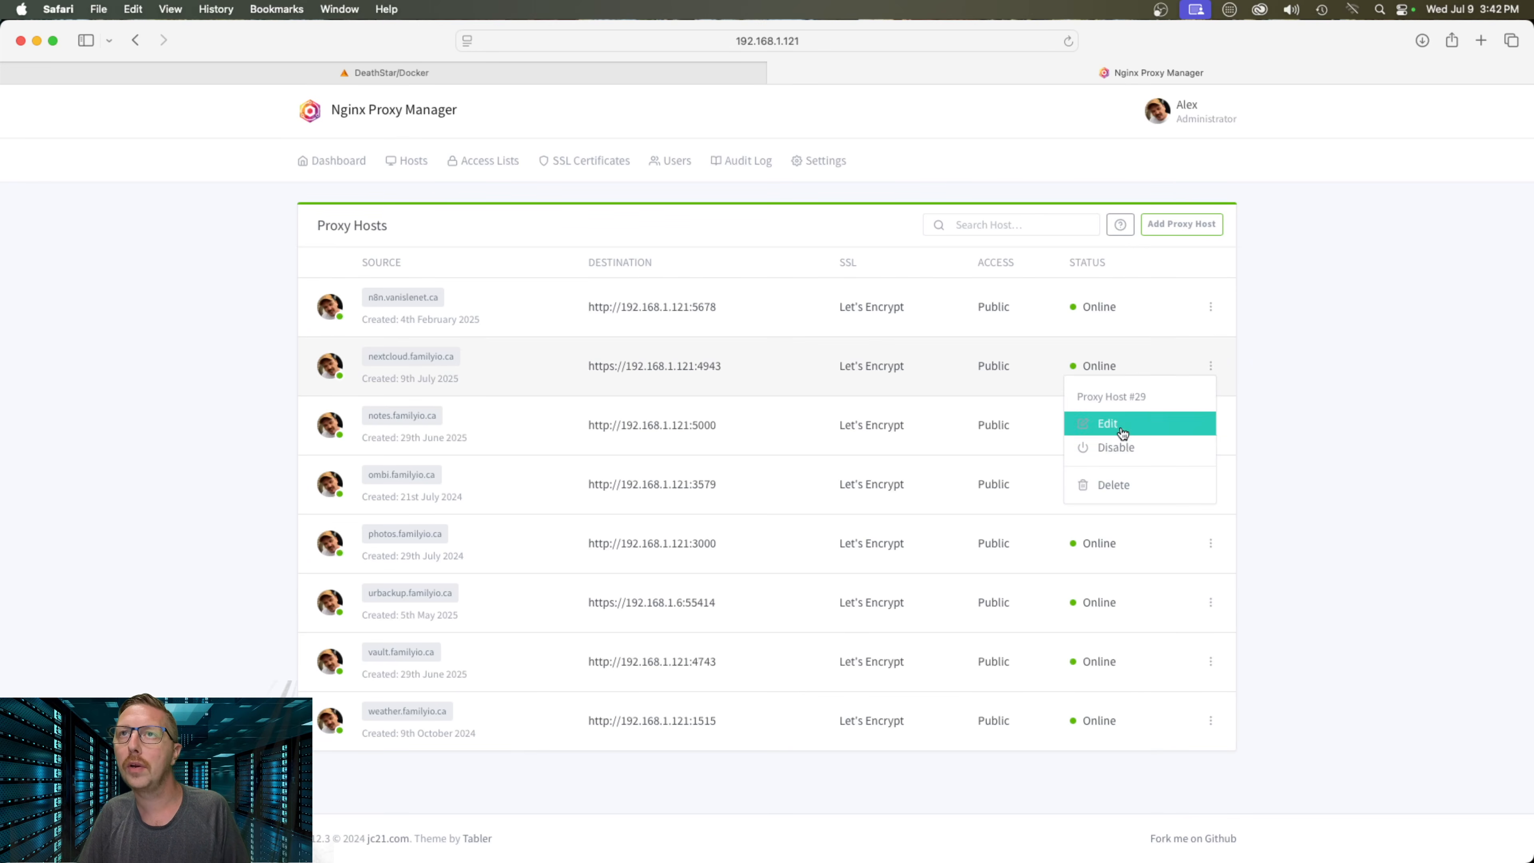
pyautogui.click(1107, 425)
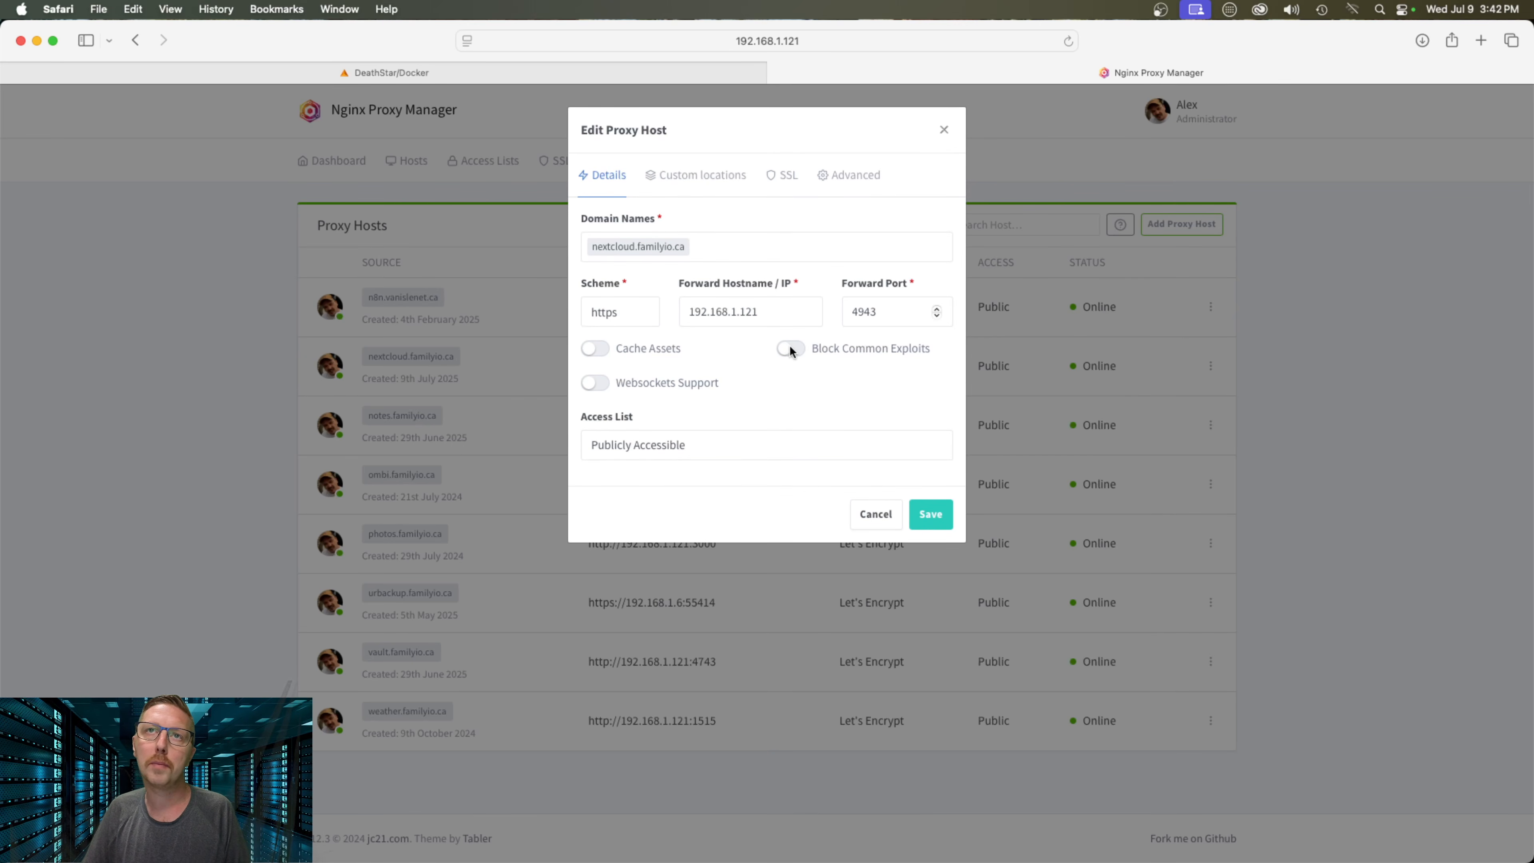
pyautogui.click(792, 353)
pyautogui.click(952, 522)
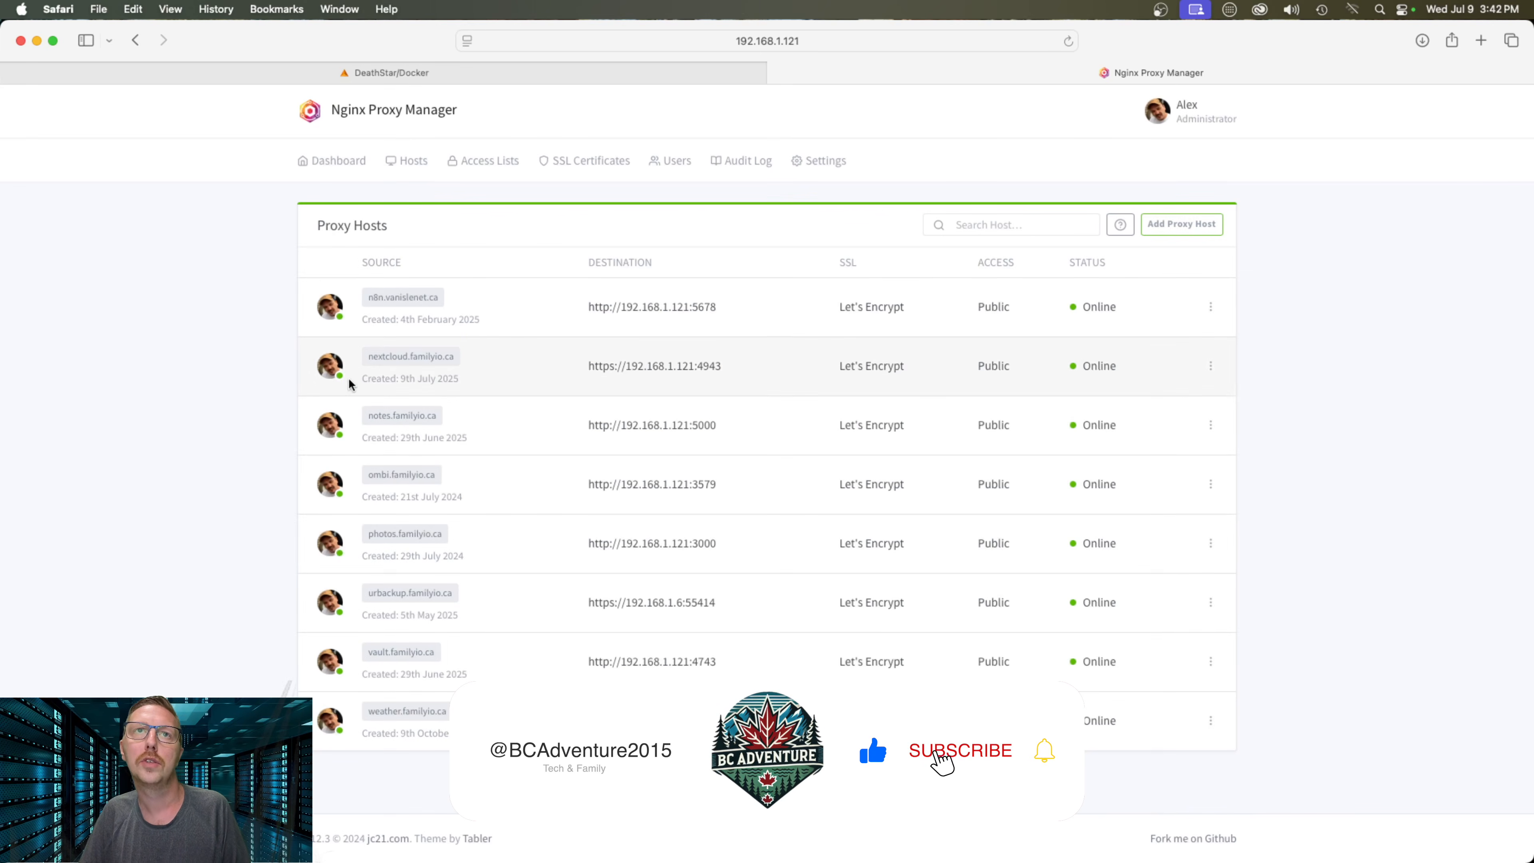
pyautogui.click(402, 356)
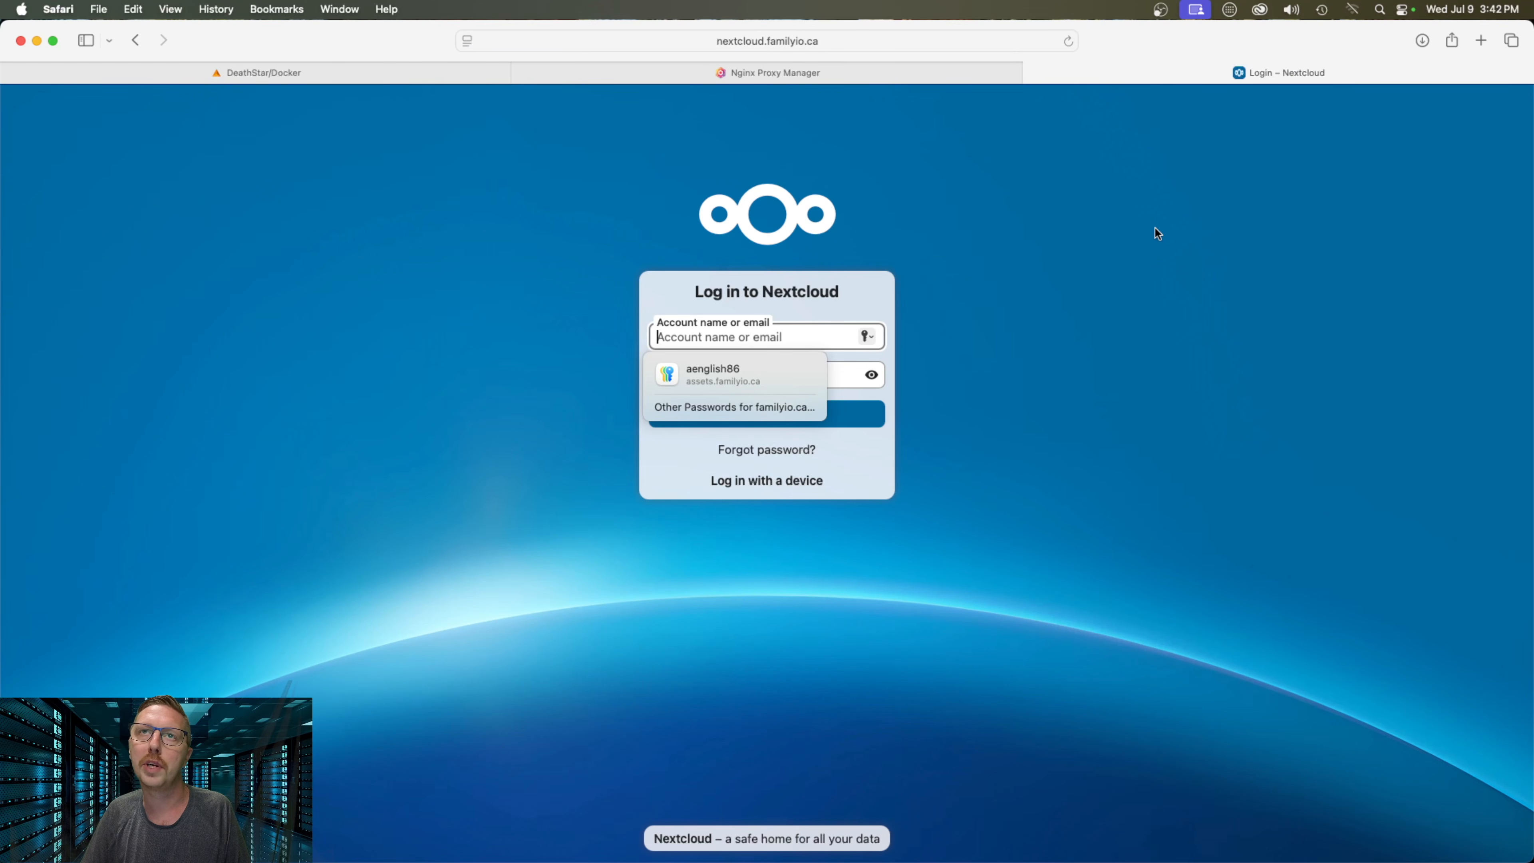
# Dismiss autofill, close the Login – Nextcloud tab, and return to Unraid's Docker page
pyautogui.click(1154, 226)
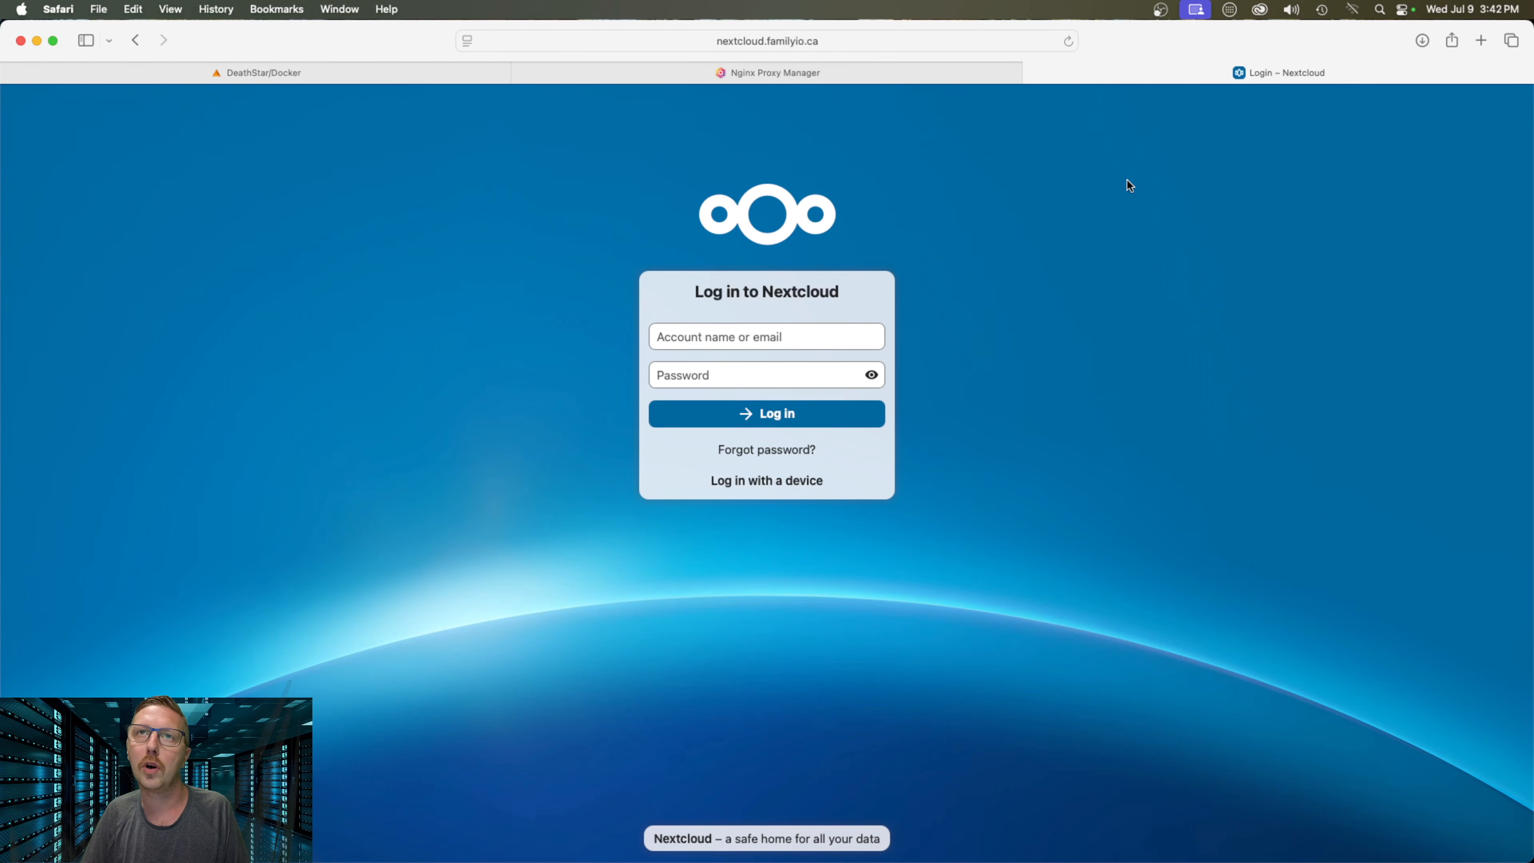
pyautogui.click(1032, 73)
pyautogui.click(518, 73)
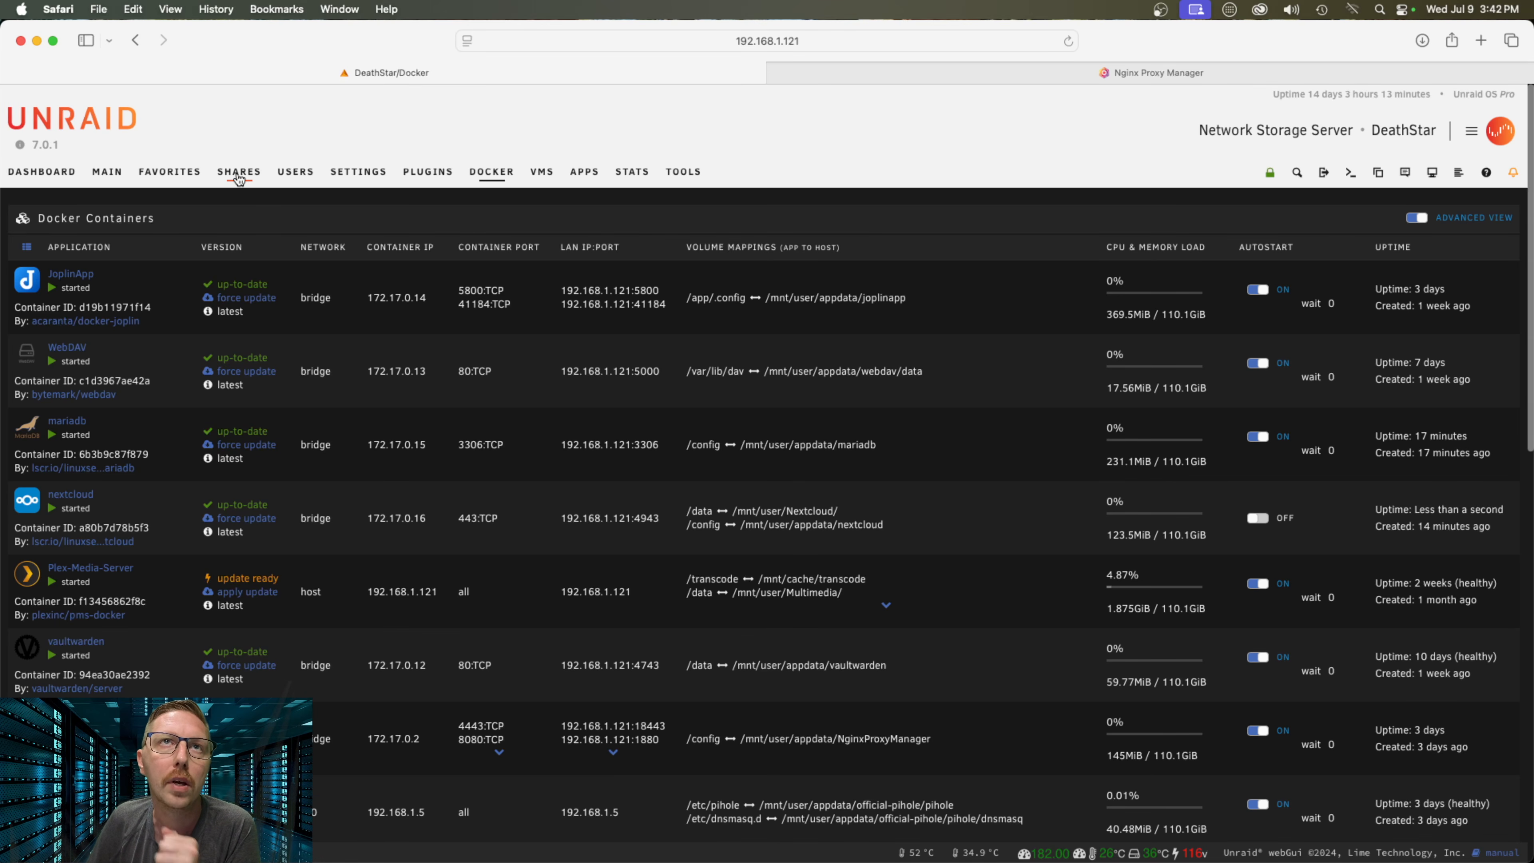
# Browse appdata > nextcloud > www > nextcloud > config under Shares and open config.php
pyautogui.click(241, 176)
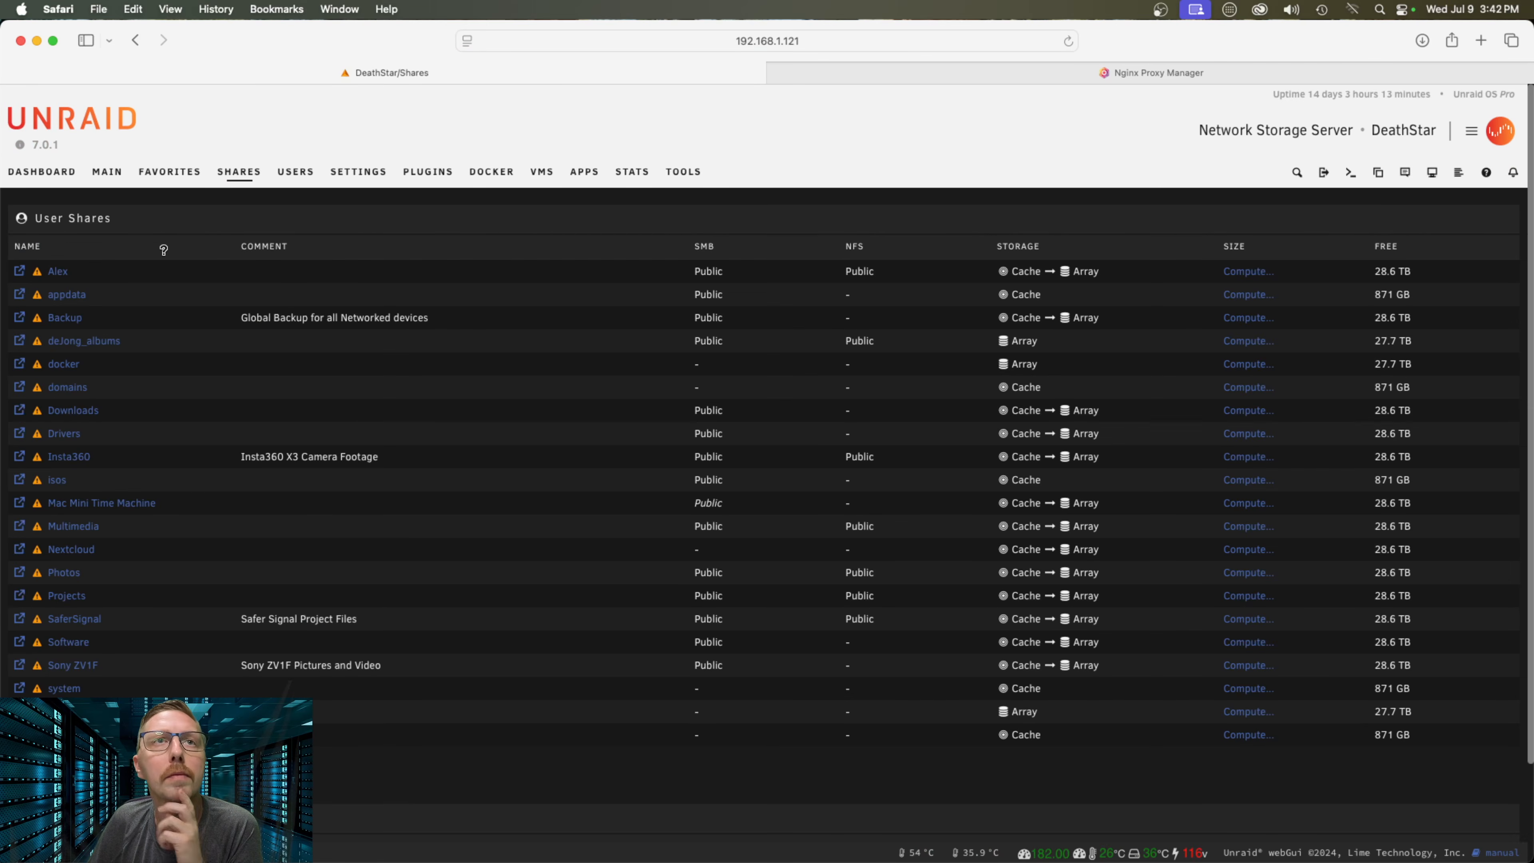
pyautogui.click(19, 296)
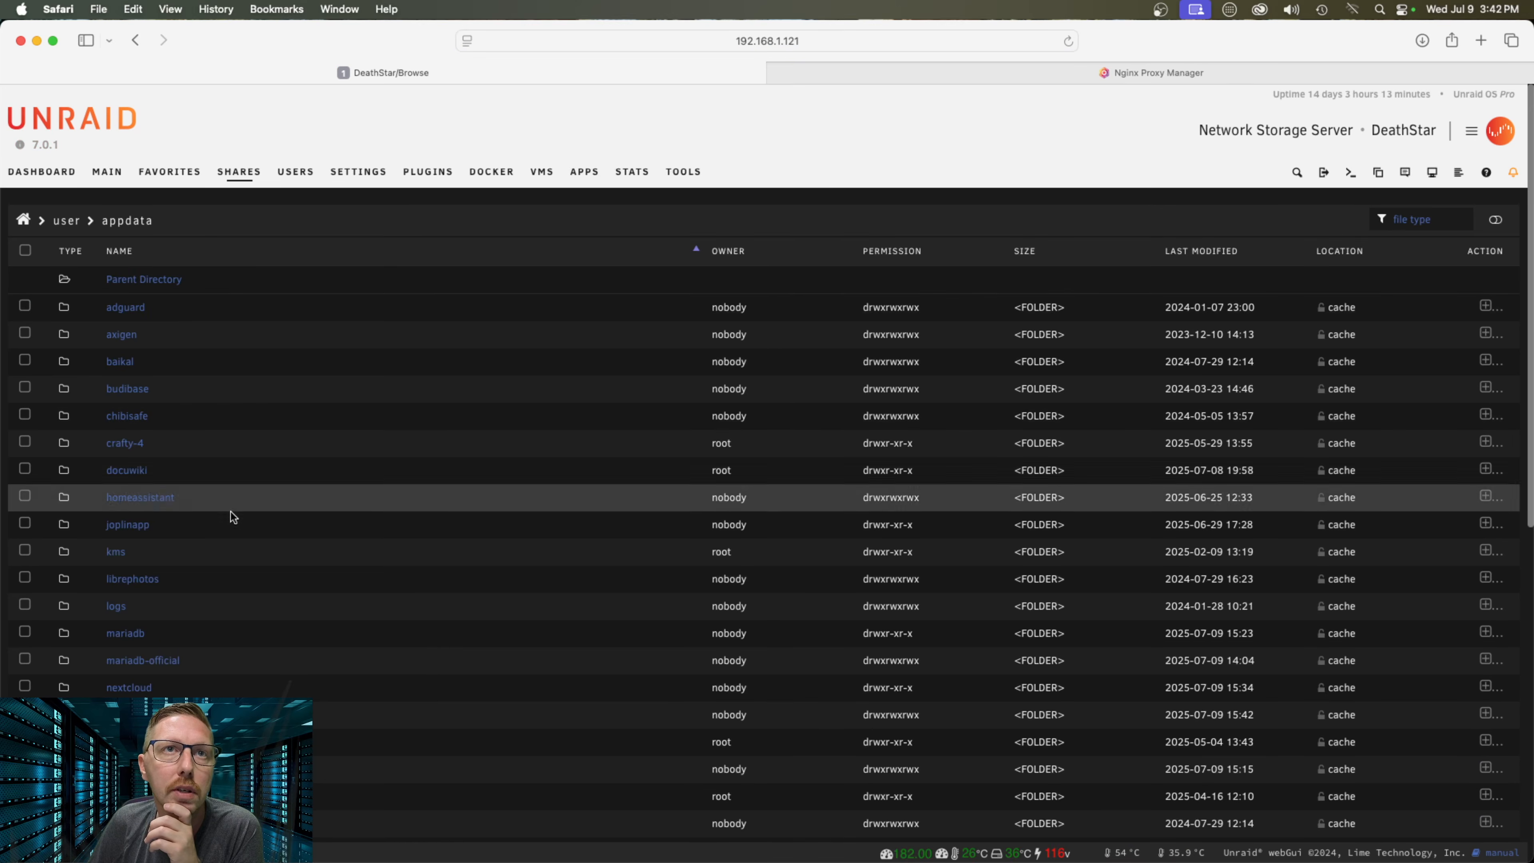
pyautogui.scroll(-3, 241, 620)
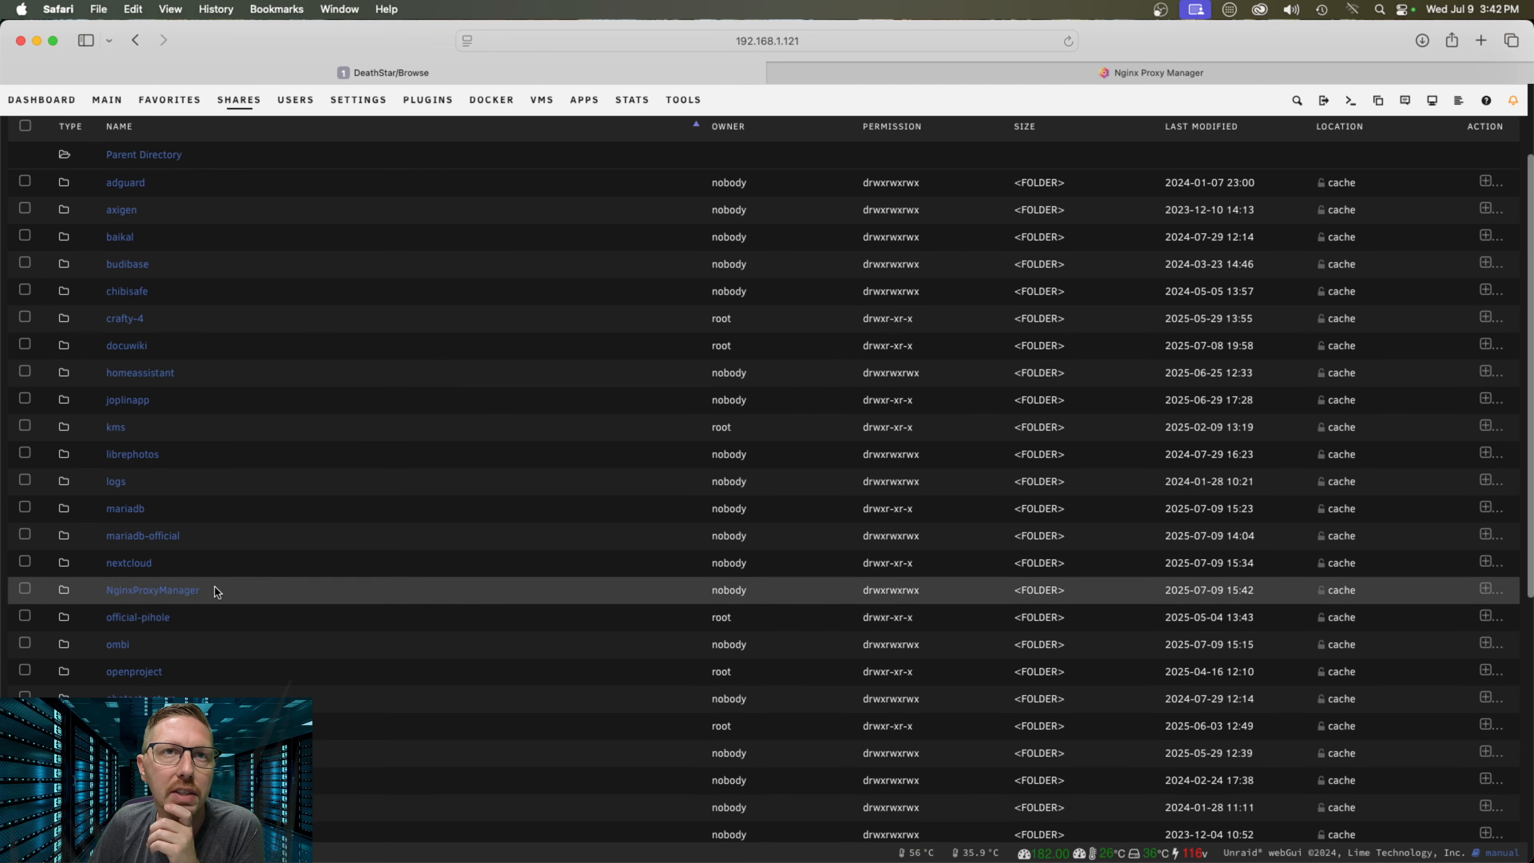
pyautogui.click(123, 565)
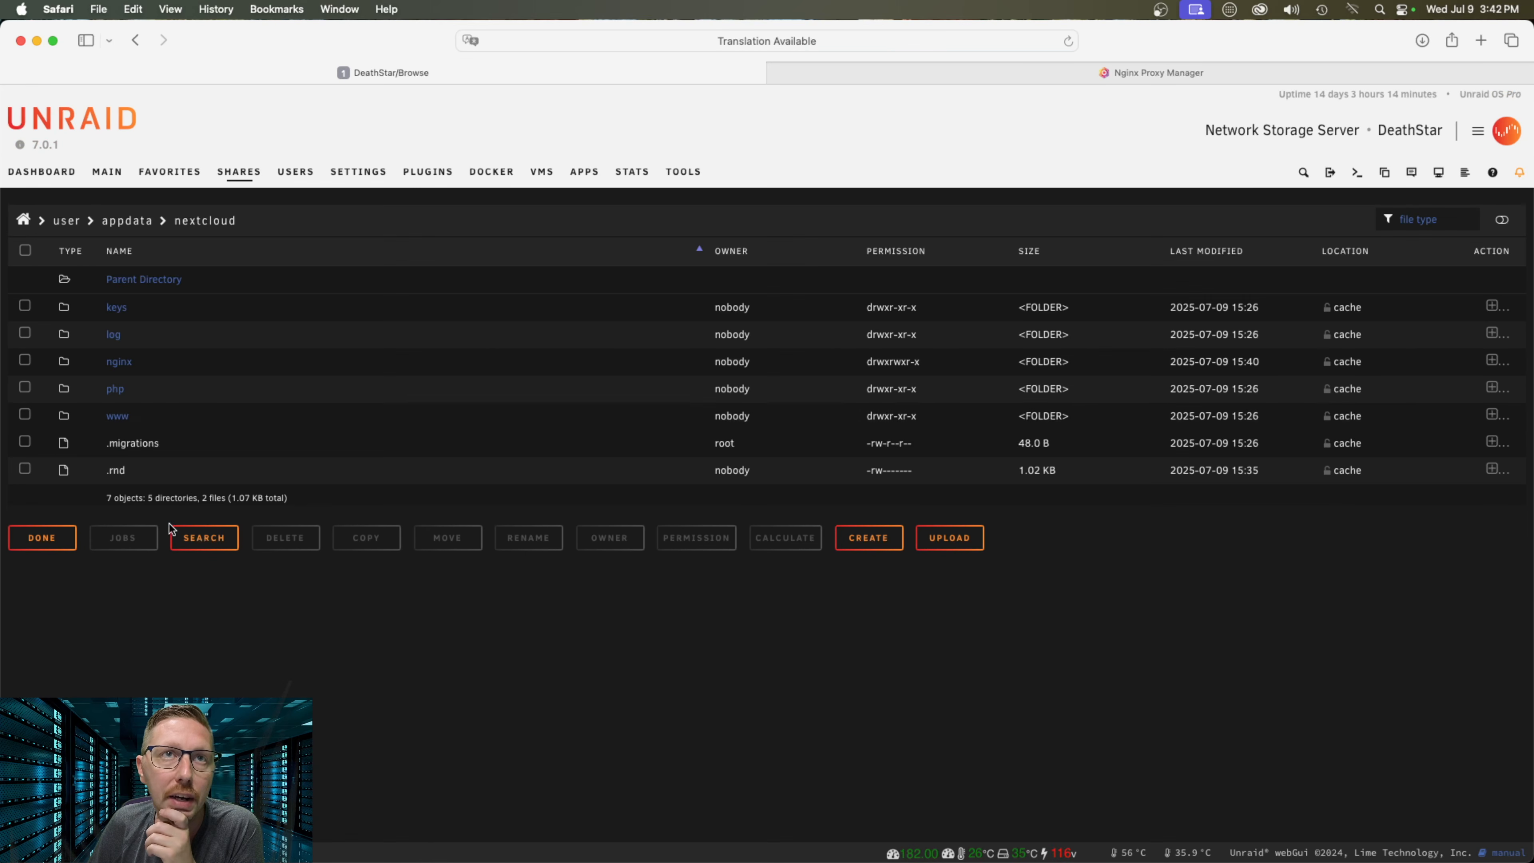
pyautogui.click(118, 417)
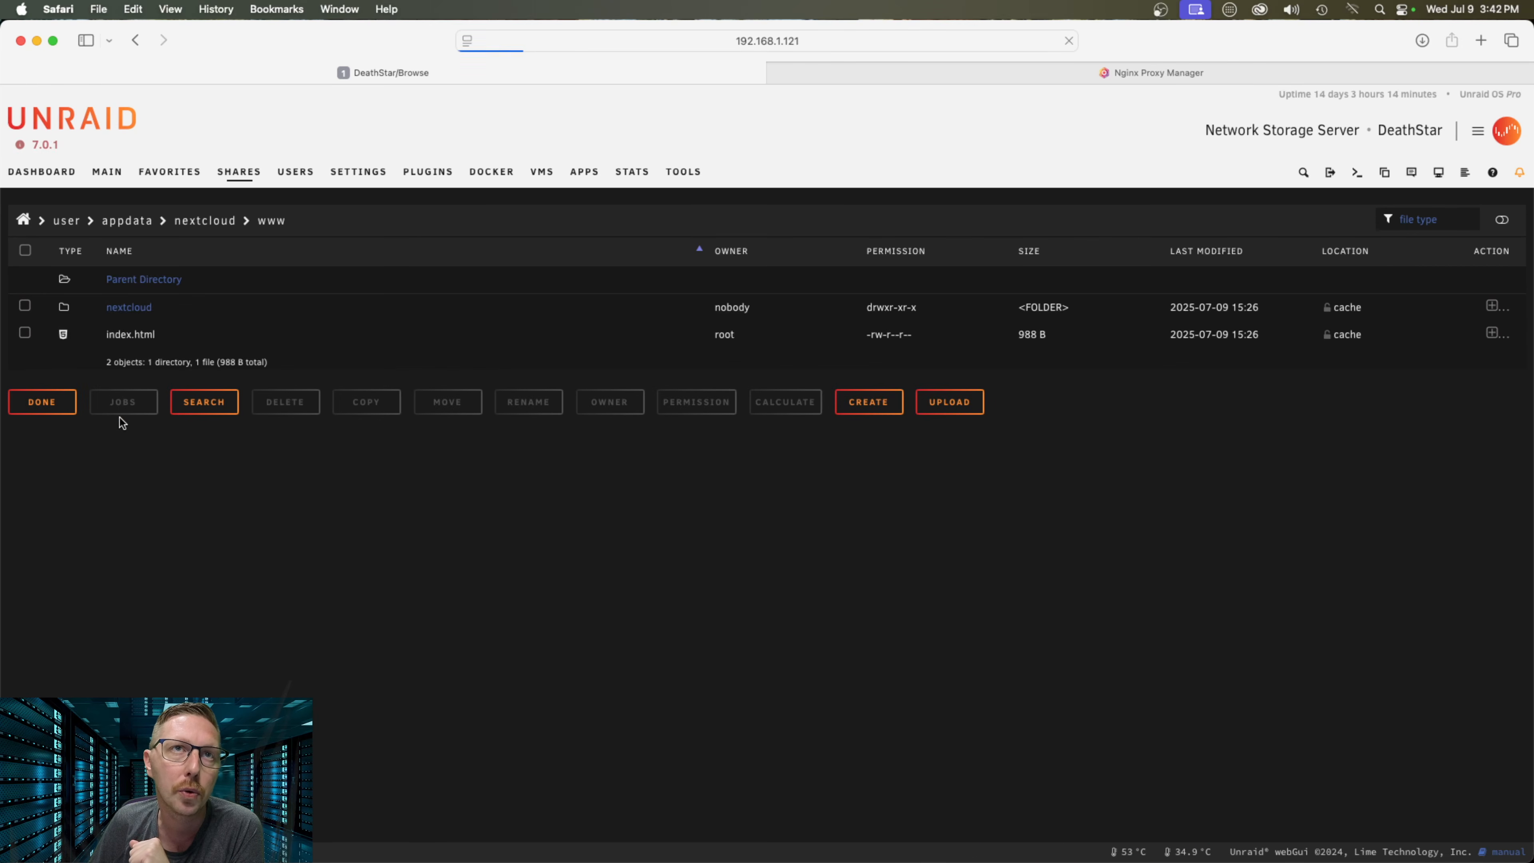
pyautogui.click(134, 309)
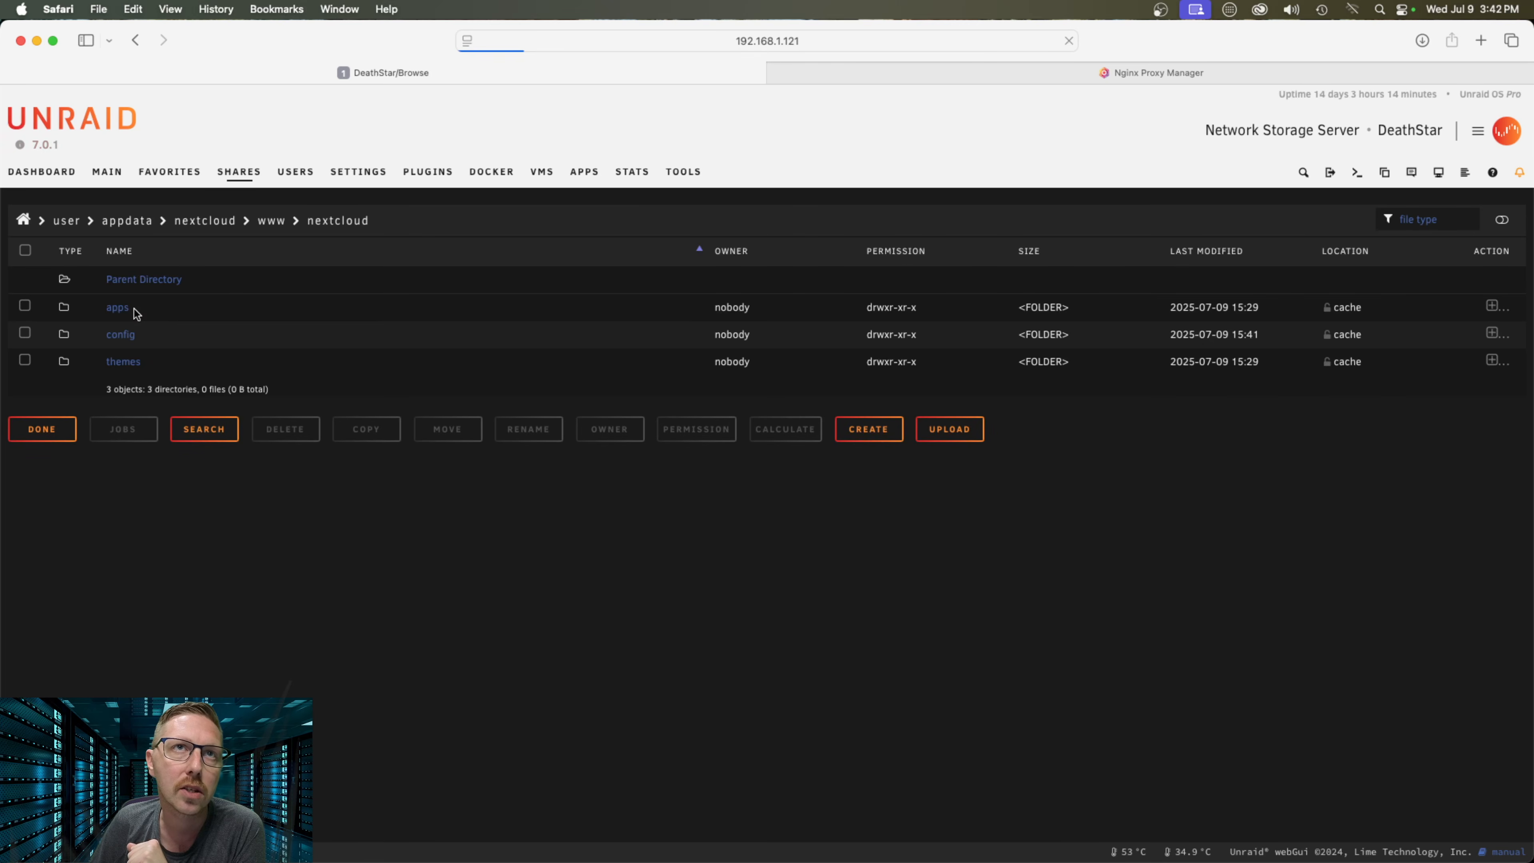
pyautogui.click(121, 336)
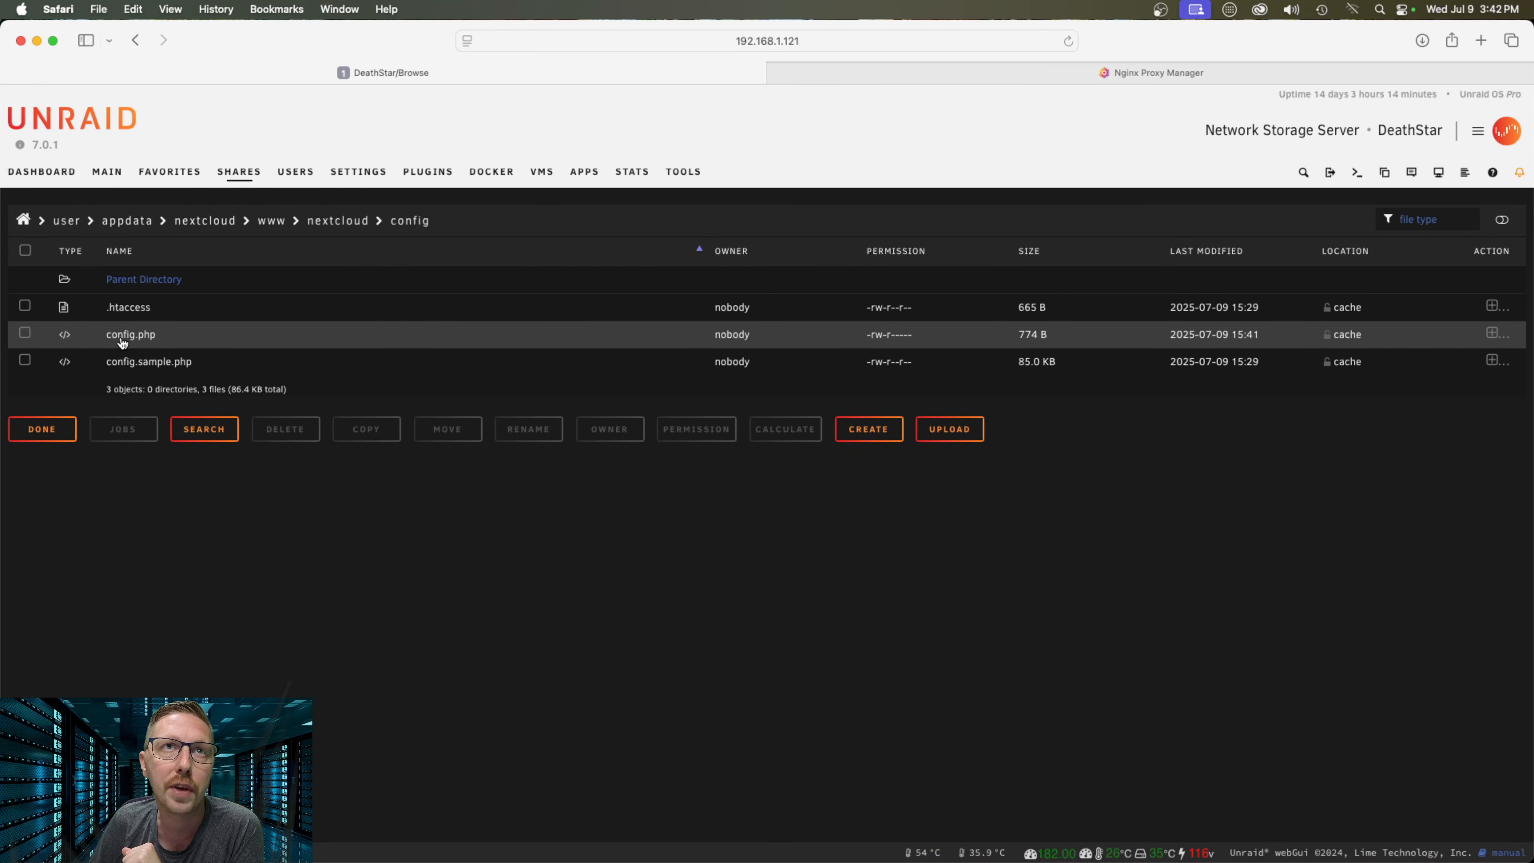
pyautogui.click(134, 340)
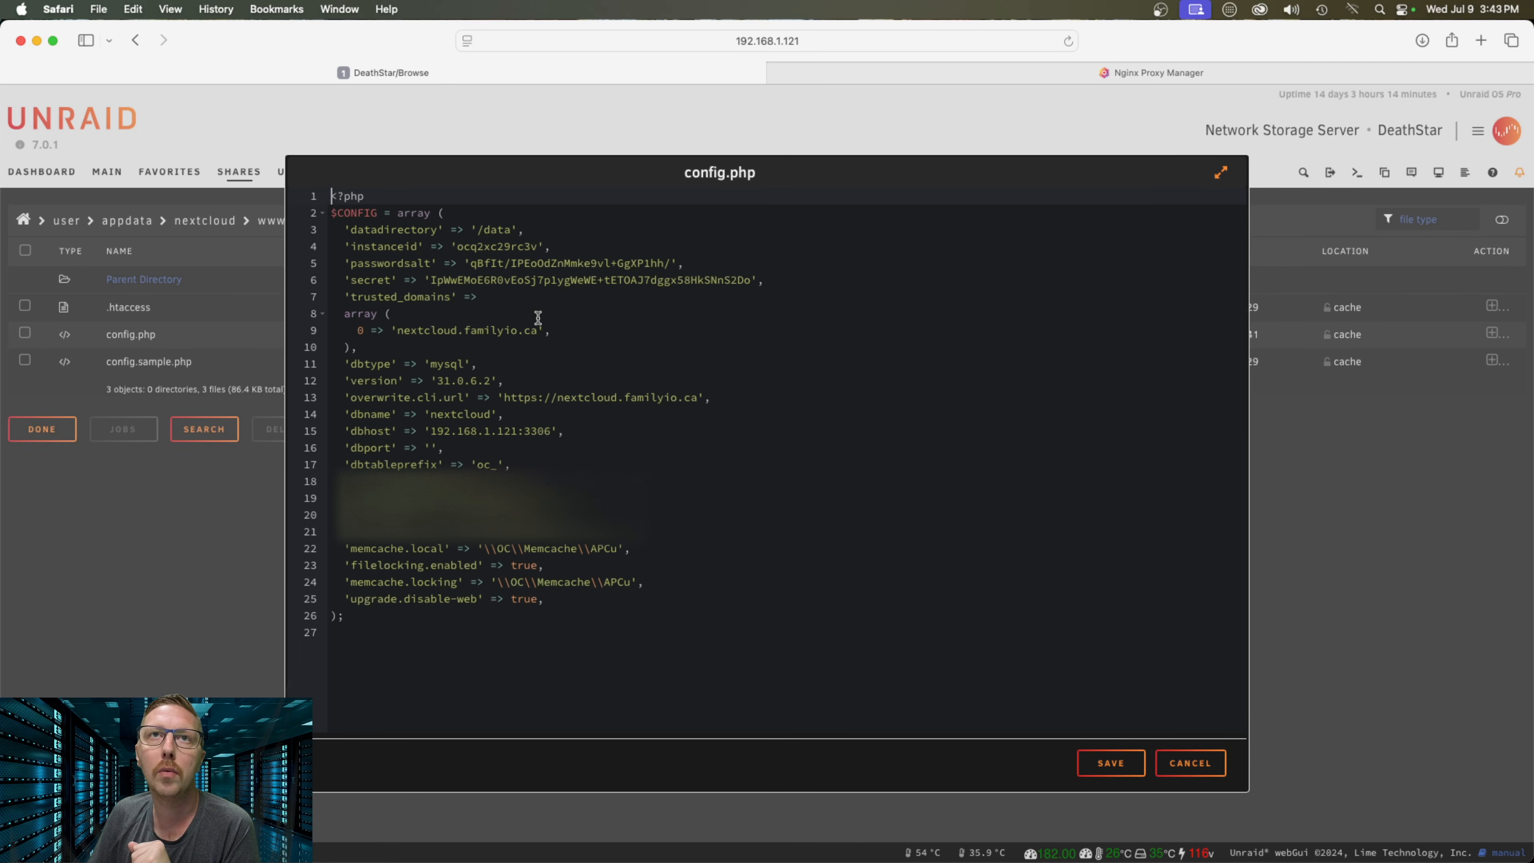
pyautogui.moveTo(397, 330); pyautogui.dragTo(536, 332)
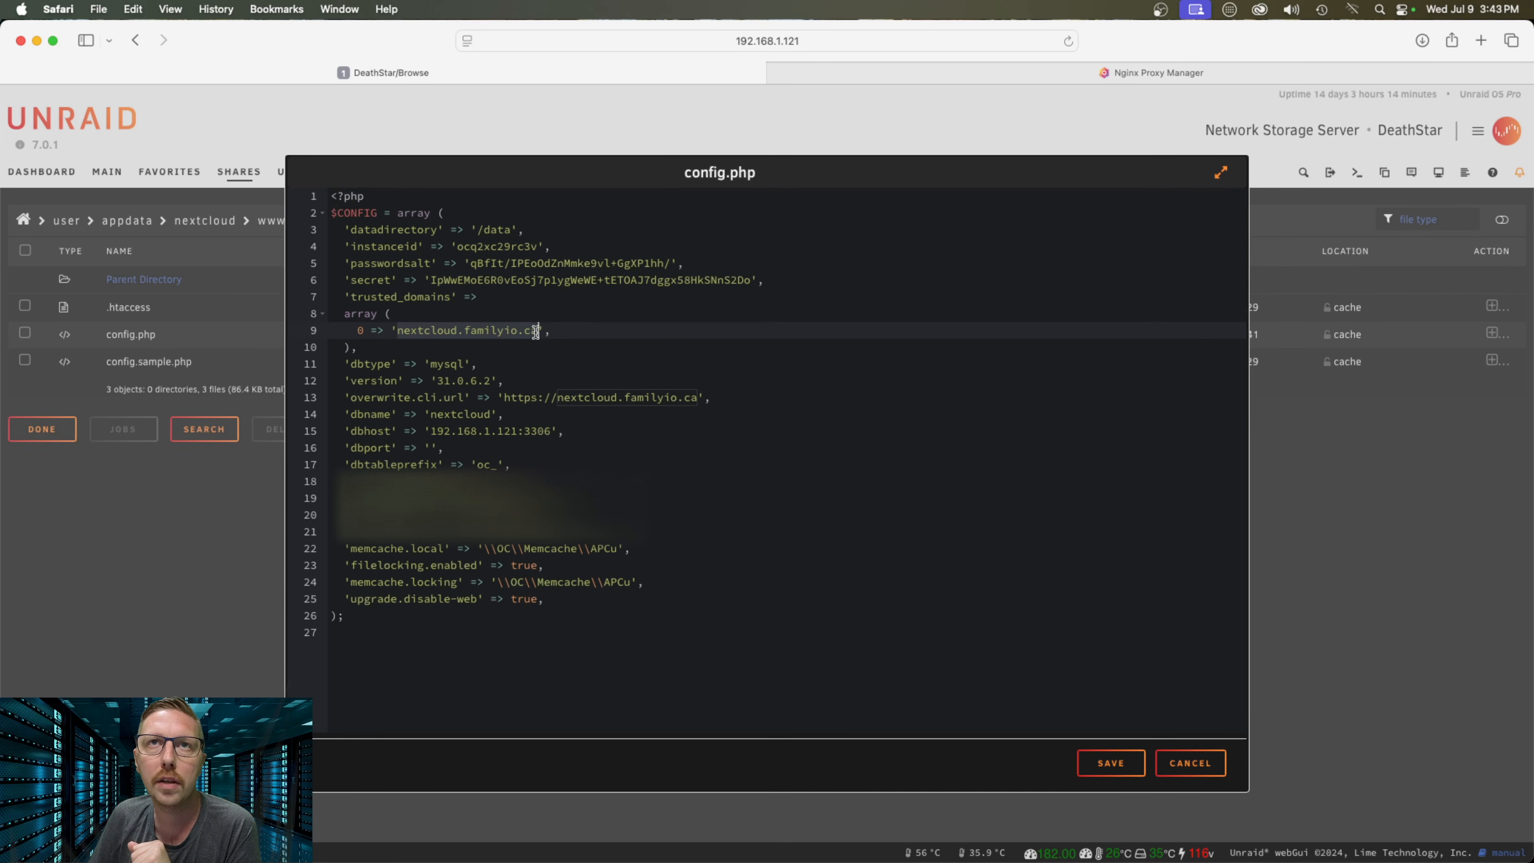
pyautogui.click(467, 331)
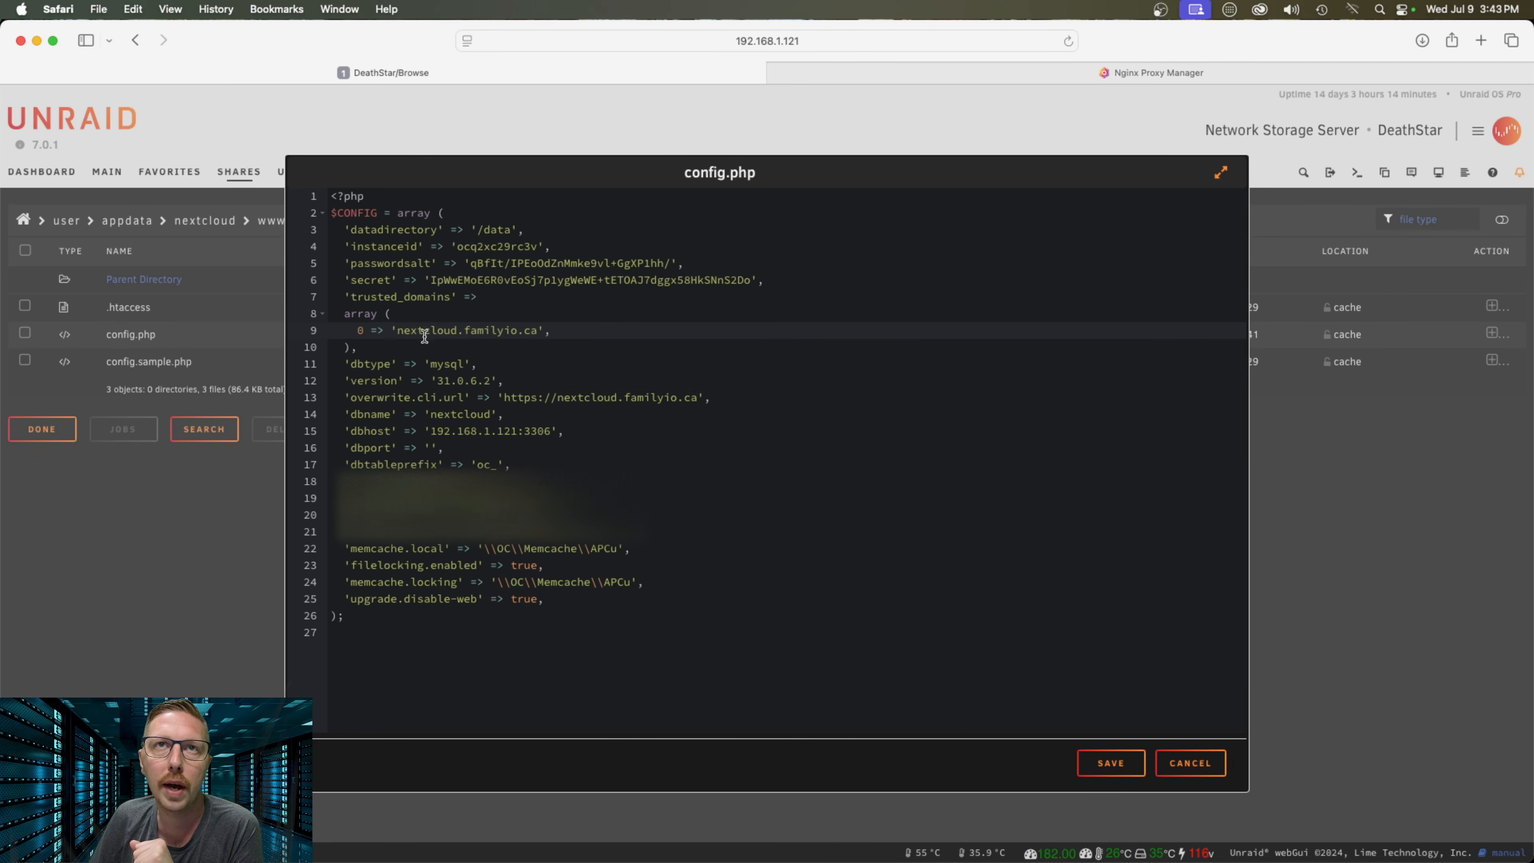
pyautogui.moveTo(397, 331); pyautogui.dragTo(538, 331)
pyautogui.click(492, 332)
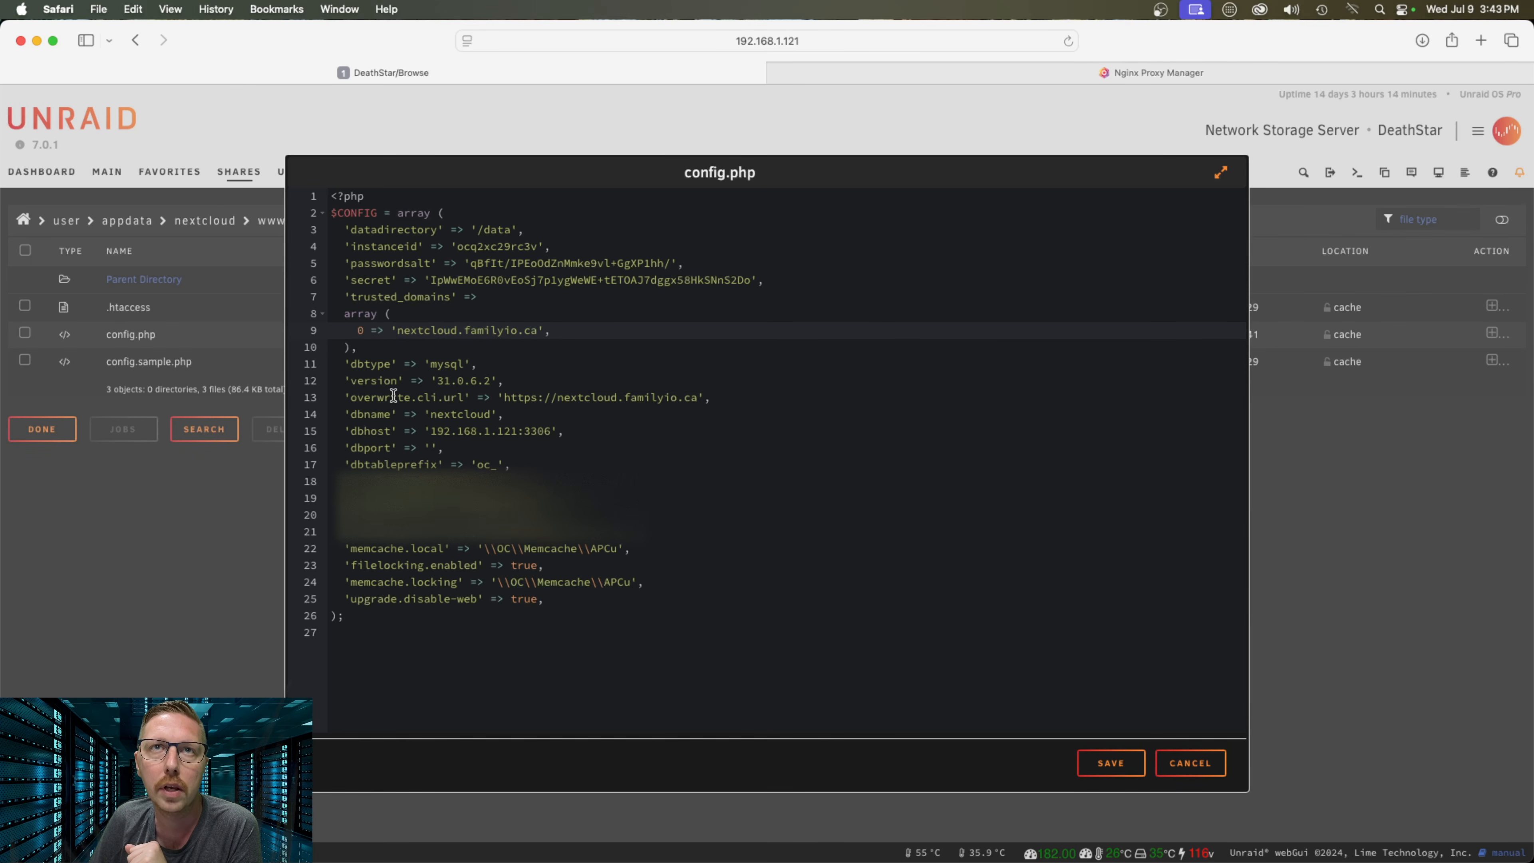
pyautogui.moveTo(504, 398); pyautogui.dragTo(693, 399)
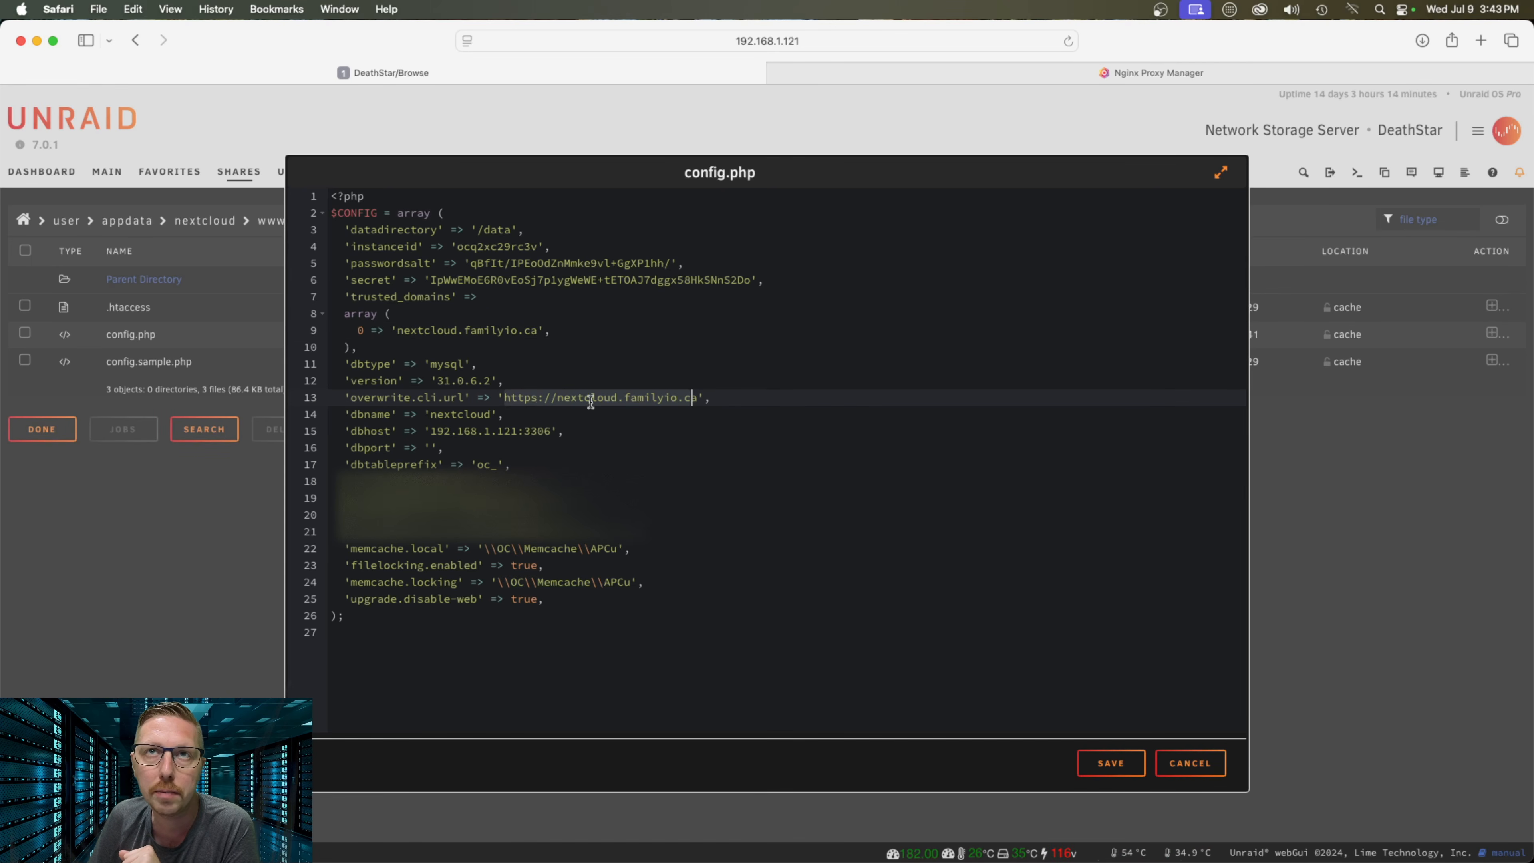
pyautogui.click(660, 398)
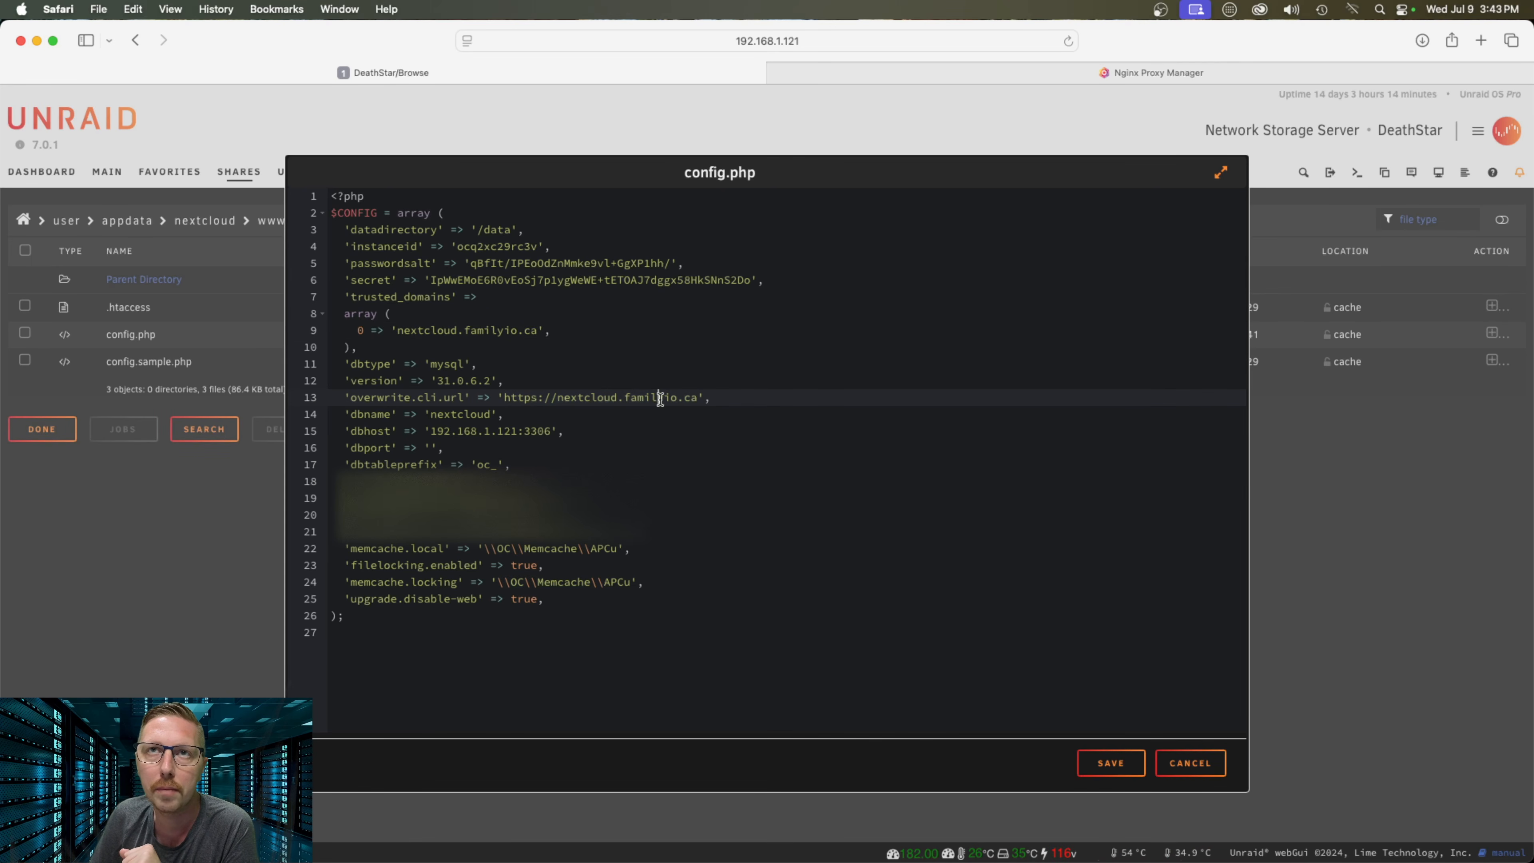
pyautogui.click(756, 398)
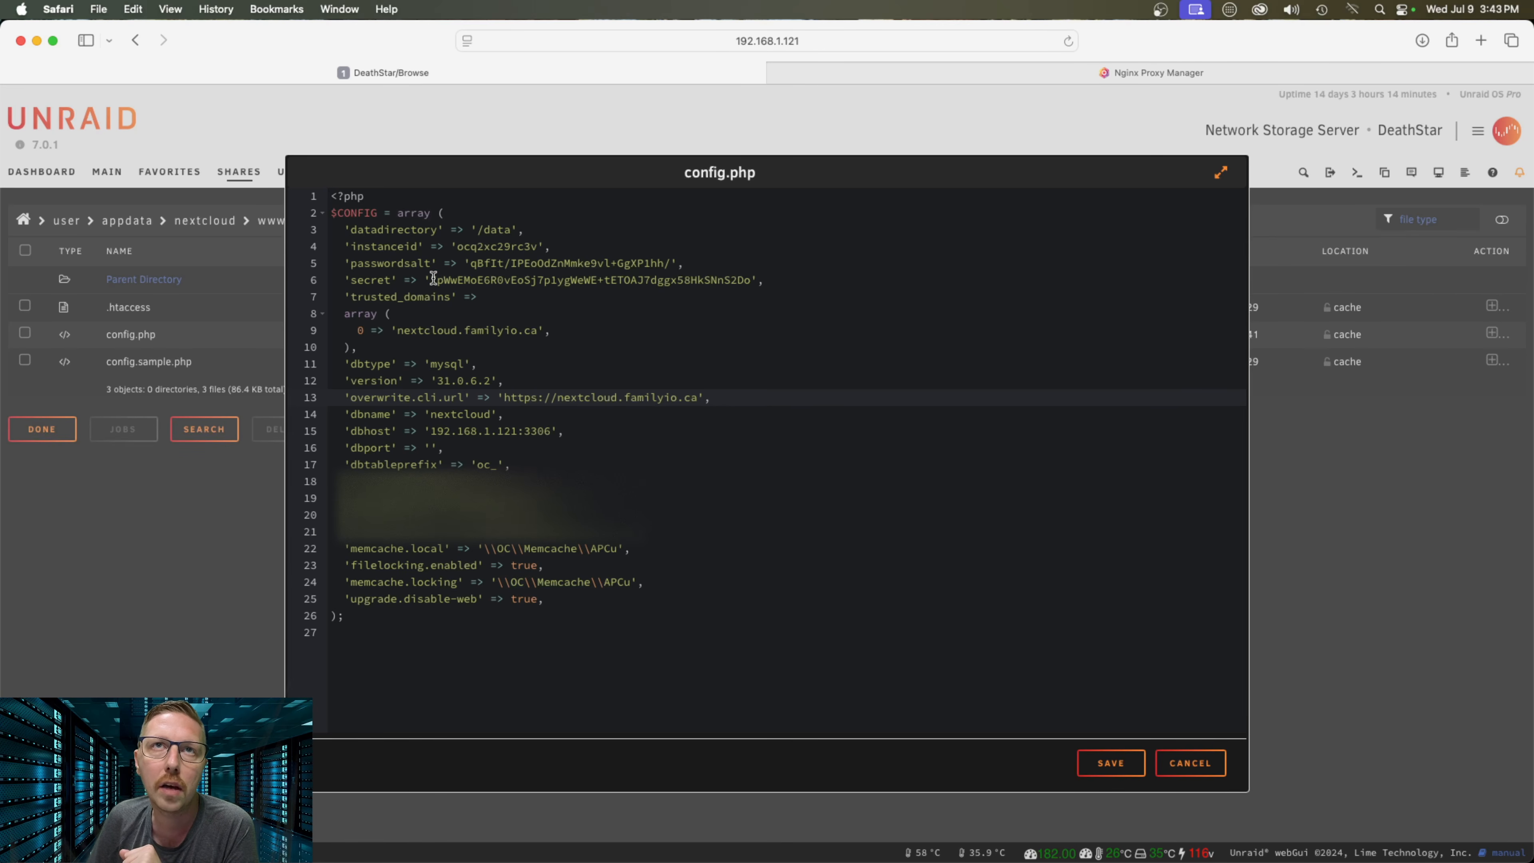
pyautogui.moveTo(431, 280); pyautogui.dragTo(754, 281)
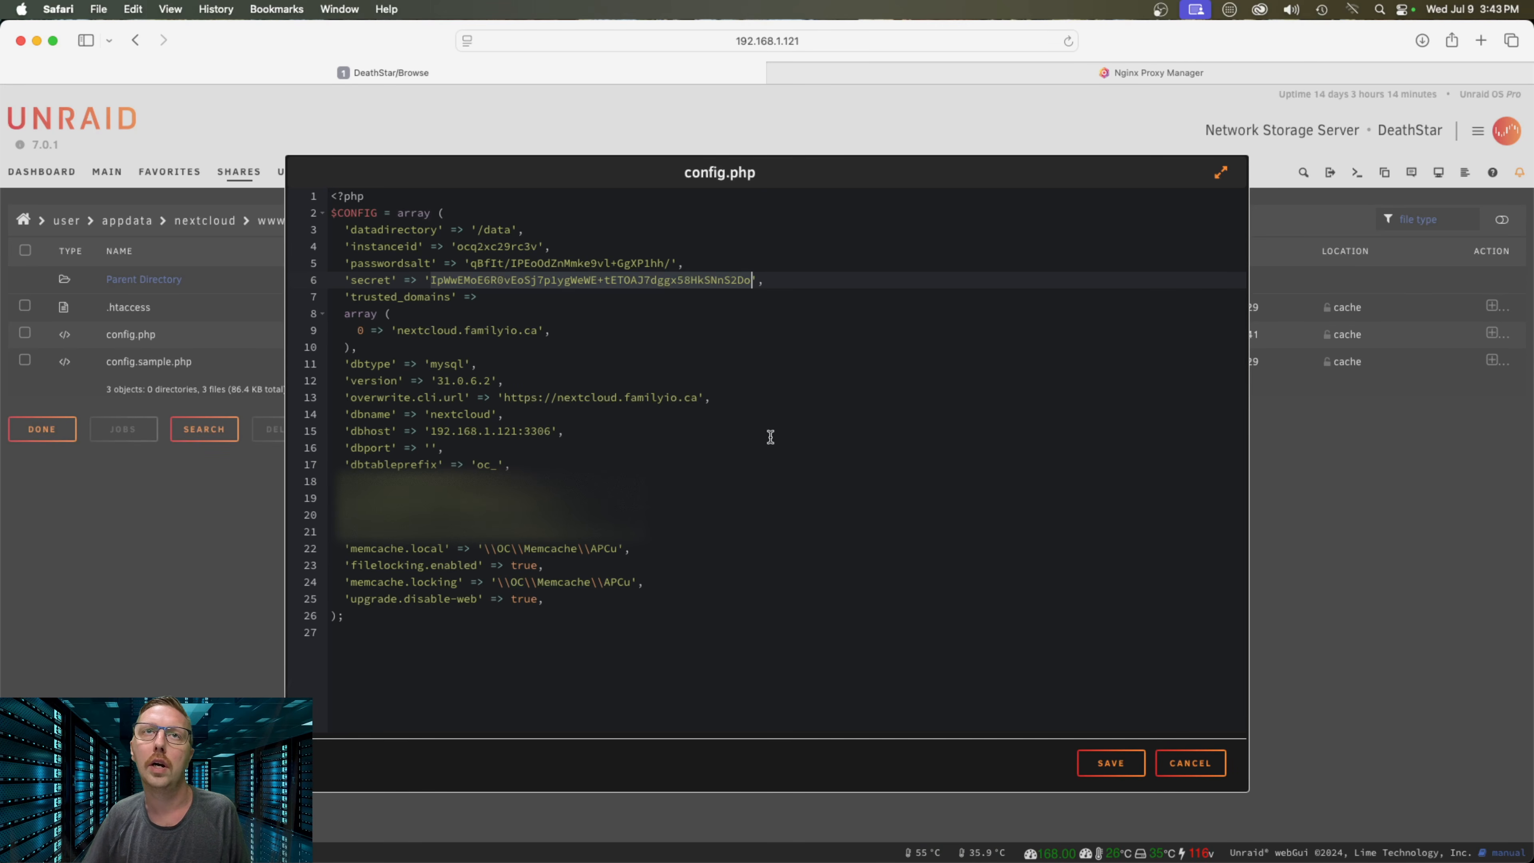
pyautogui.click(496, 281)
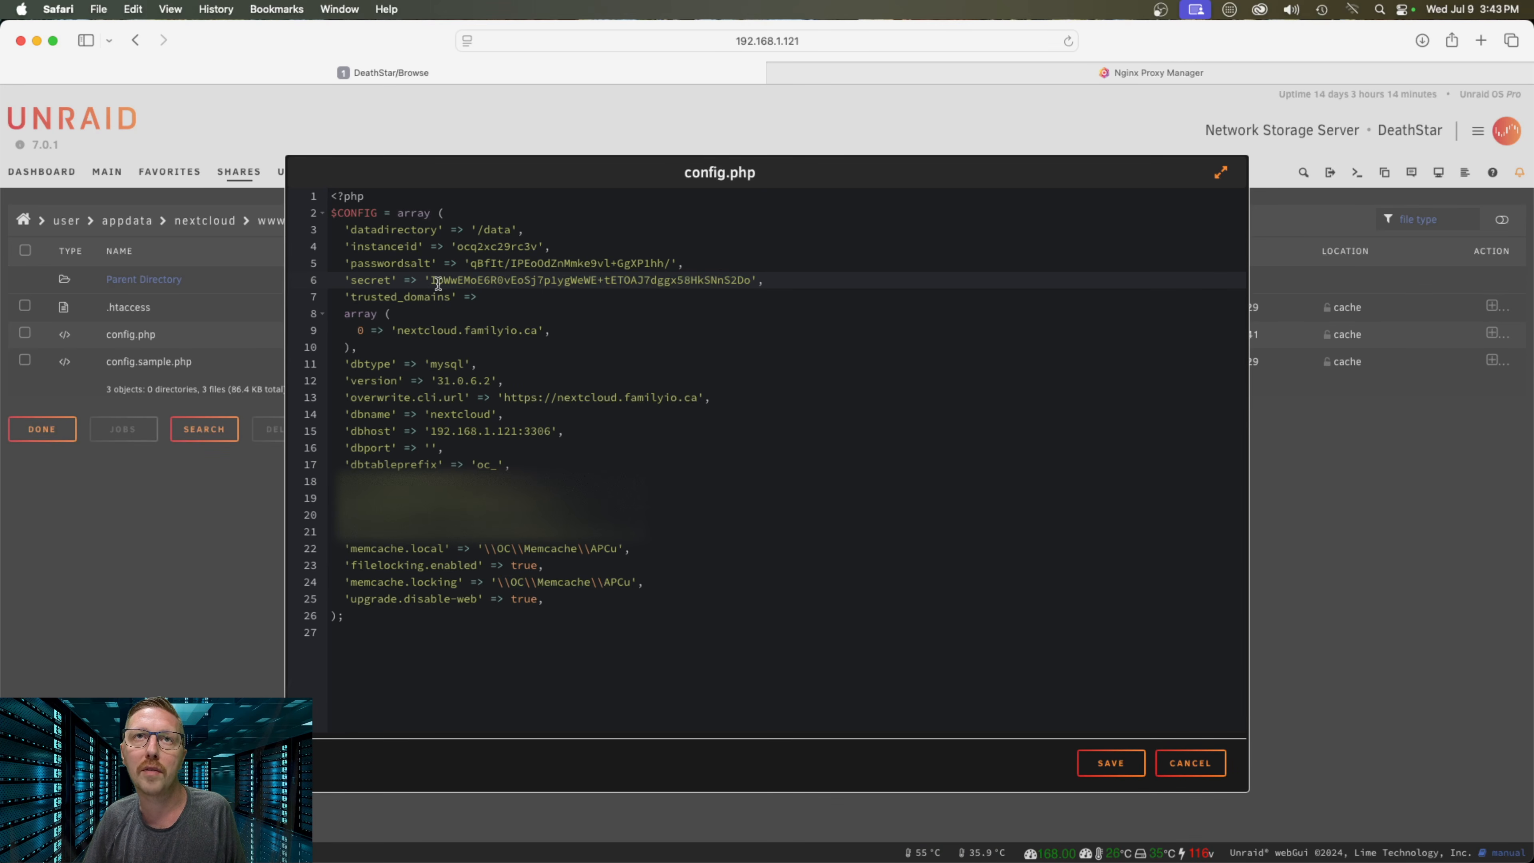
pyautogui.moveTo(433, 280); pyautogui.dragTo(753, 280)
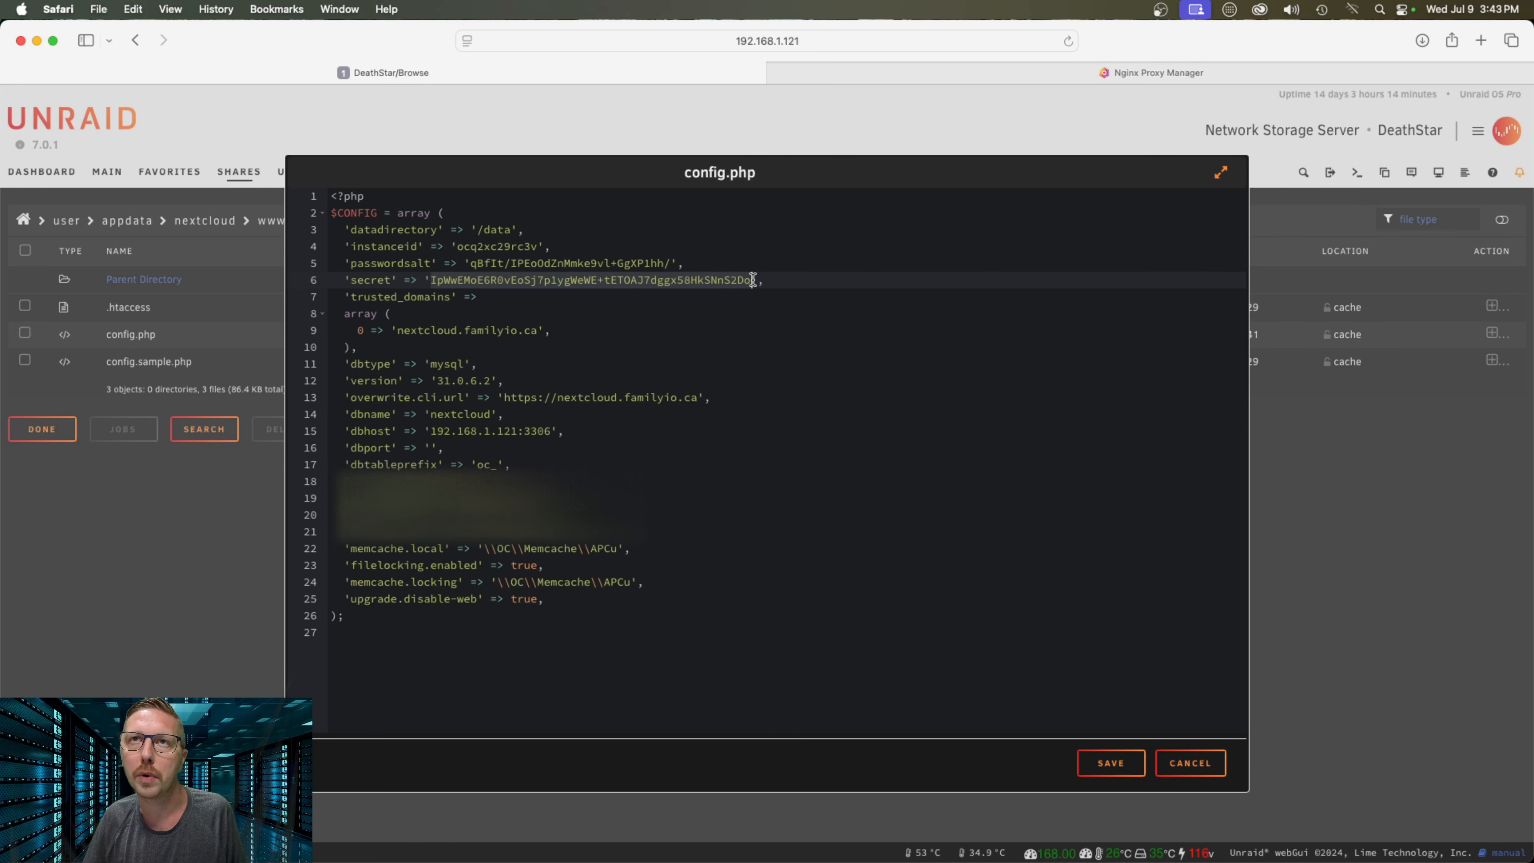
pyautogui.click(705, 280)
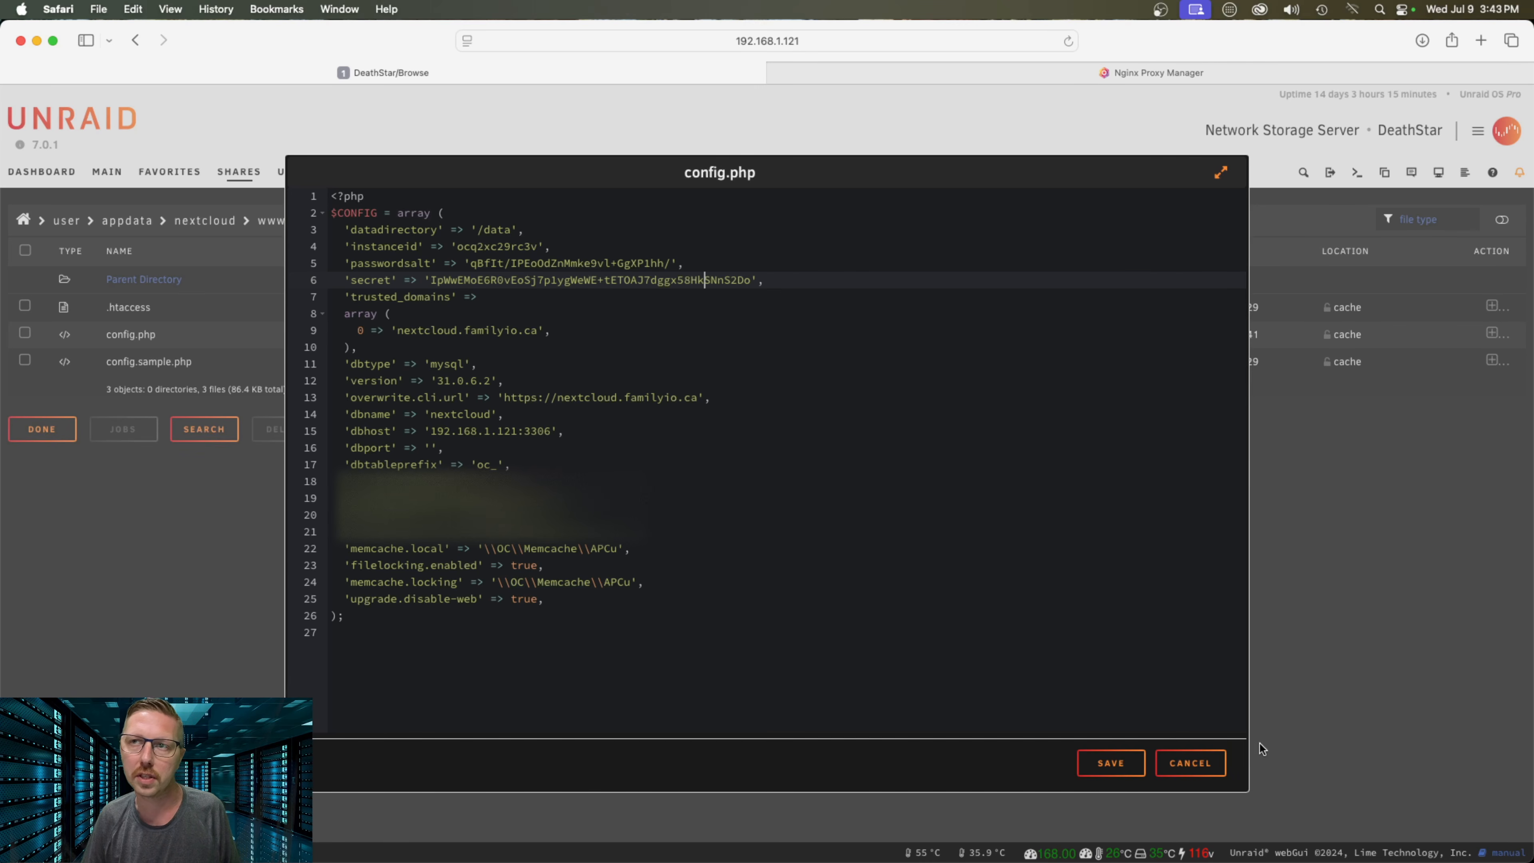
# Close config.php without saving and open nextcloud.familyio.ca from Nginx Proxy Manager
pyautogui.click(1197, 763)
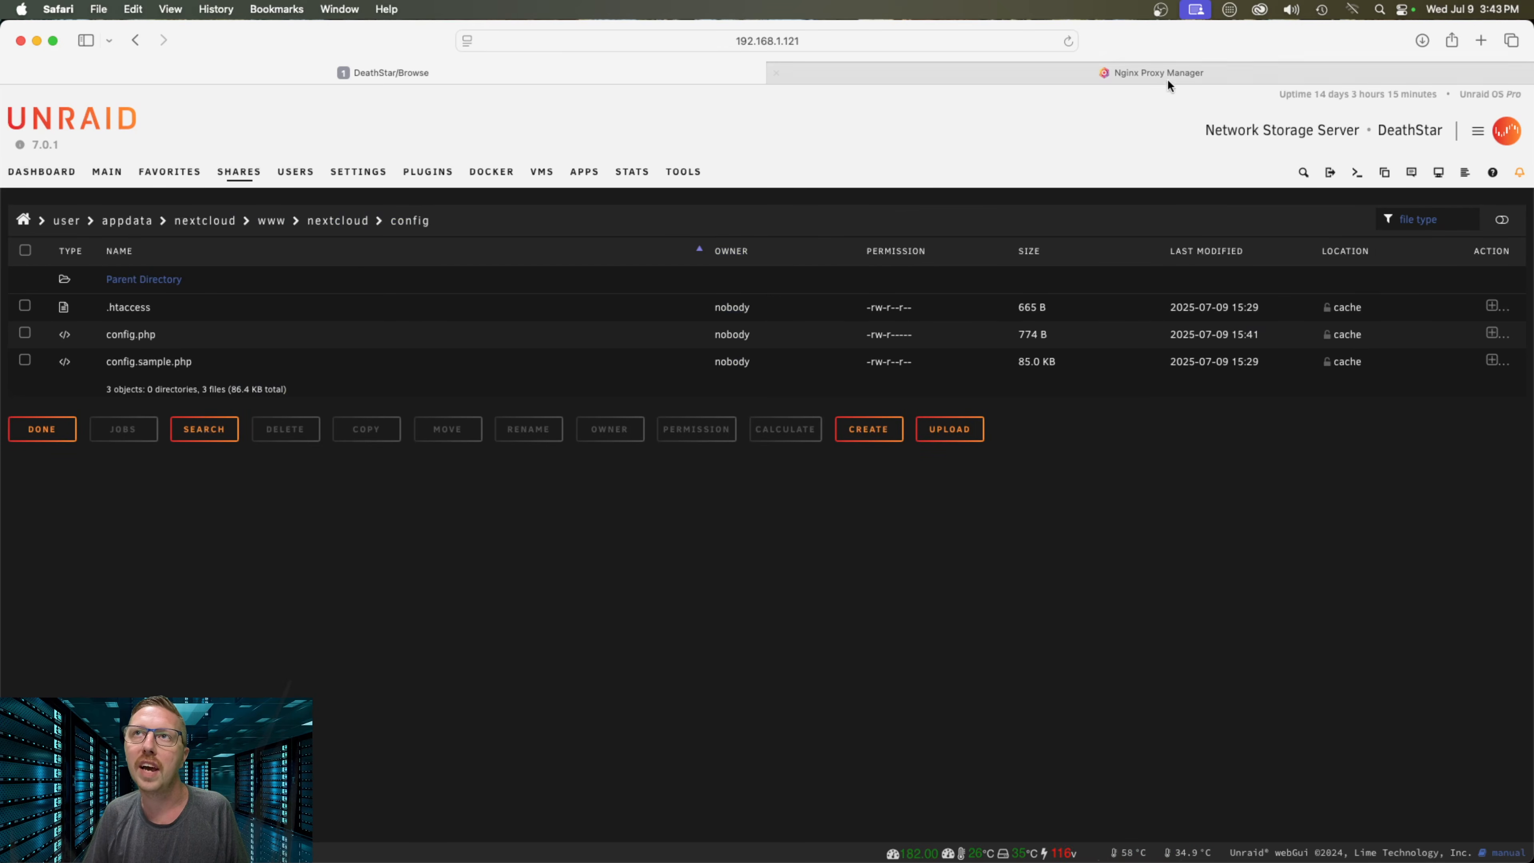
pyautogui.click(1200, 70)
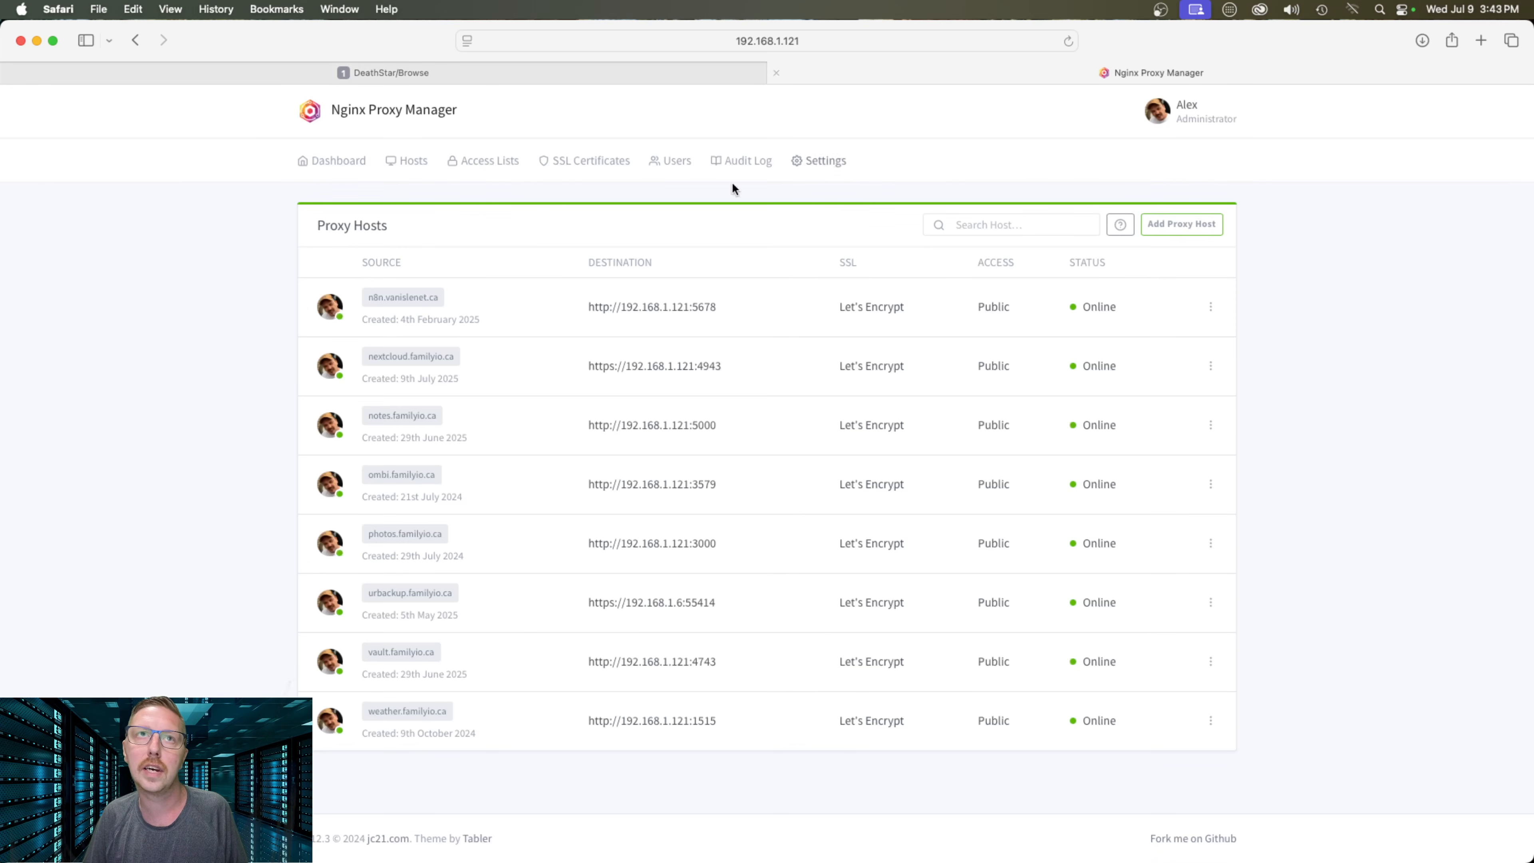
pyautogui.click(411, 357)
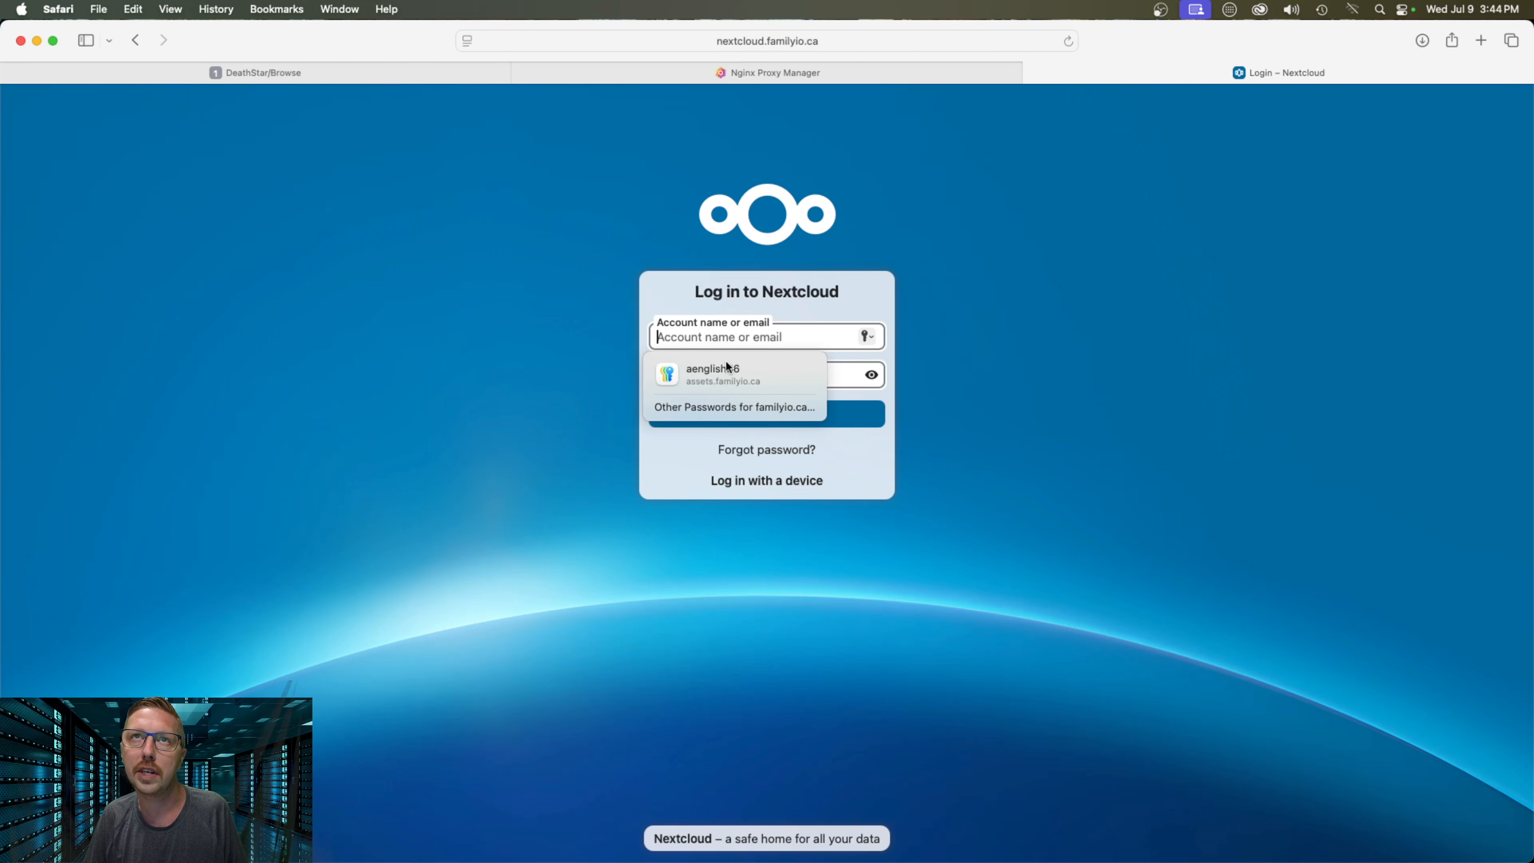
# Sign in with the admin account name and password
pyautogui.write('aeng')
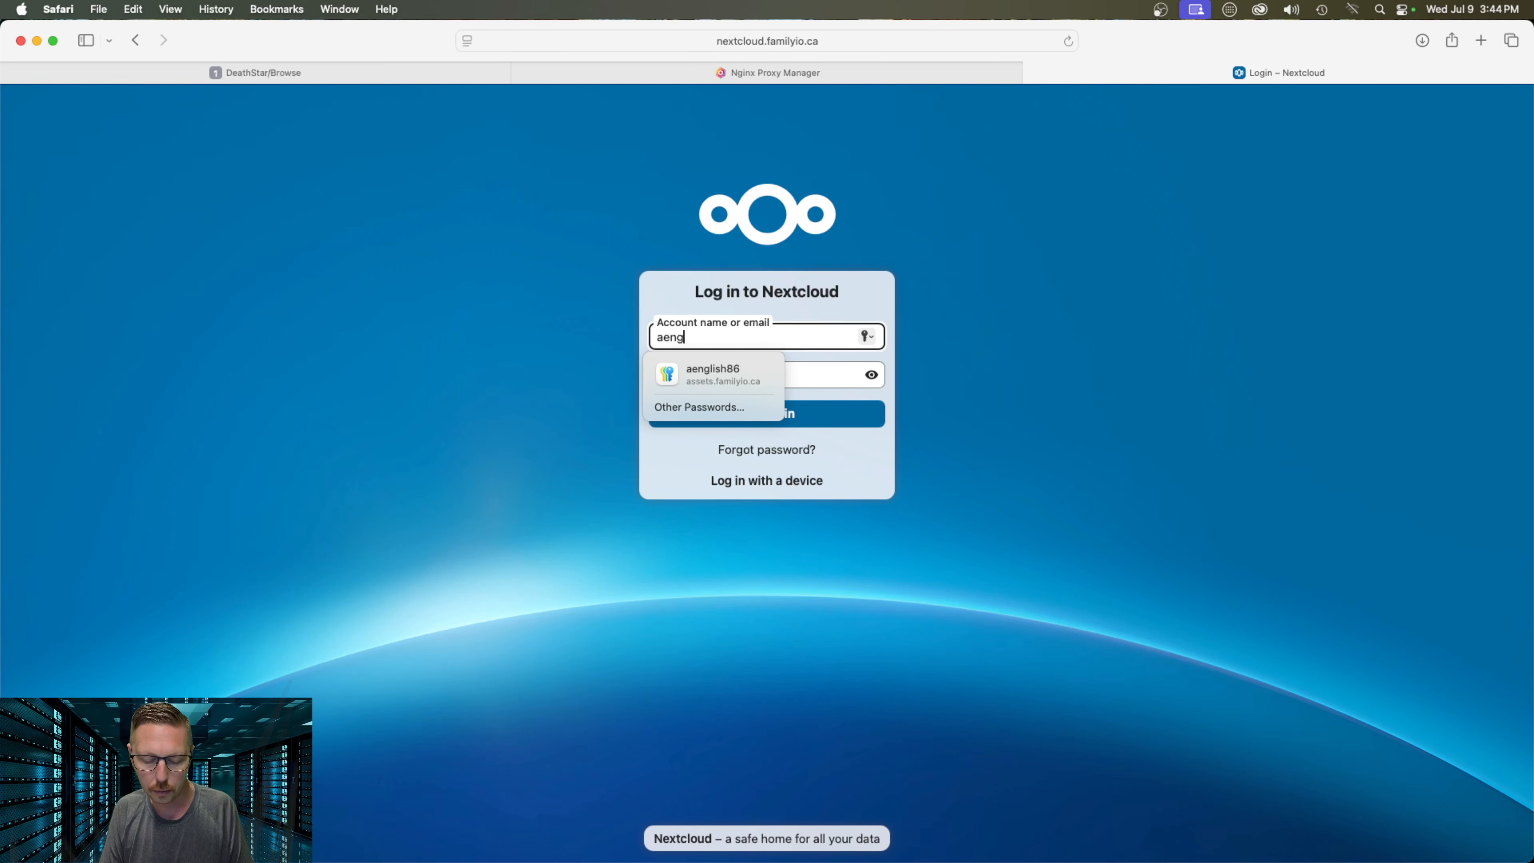
pyautogui.write('lish86')
pyautogui.press('Tab')
pyautogui.write('****')
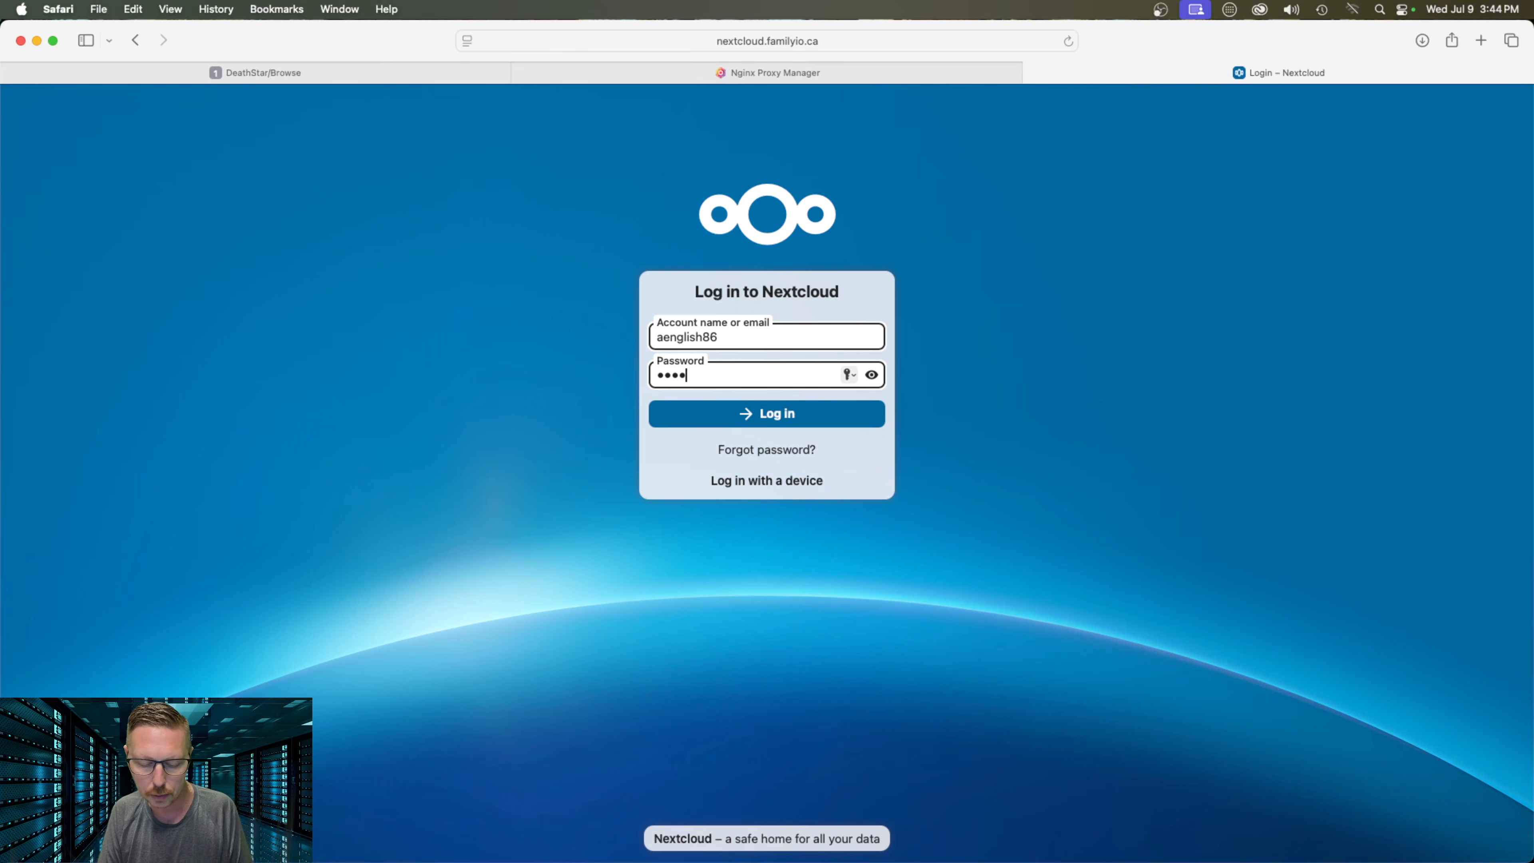
pyautogui.write('********')
pyautogui.press('Return')
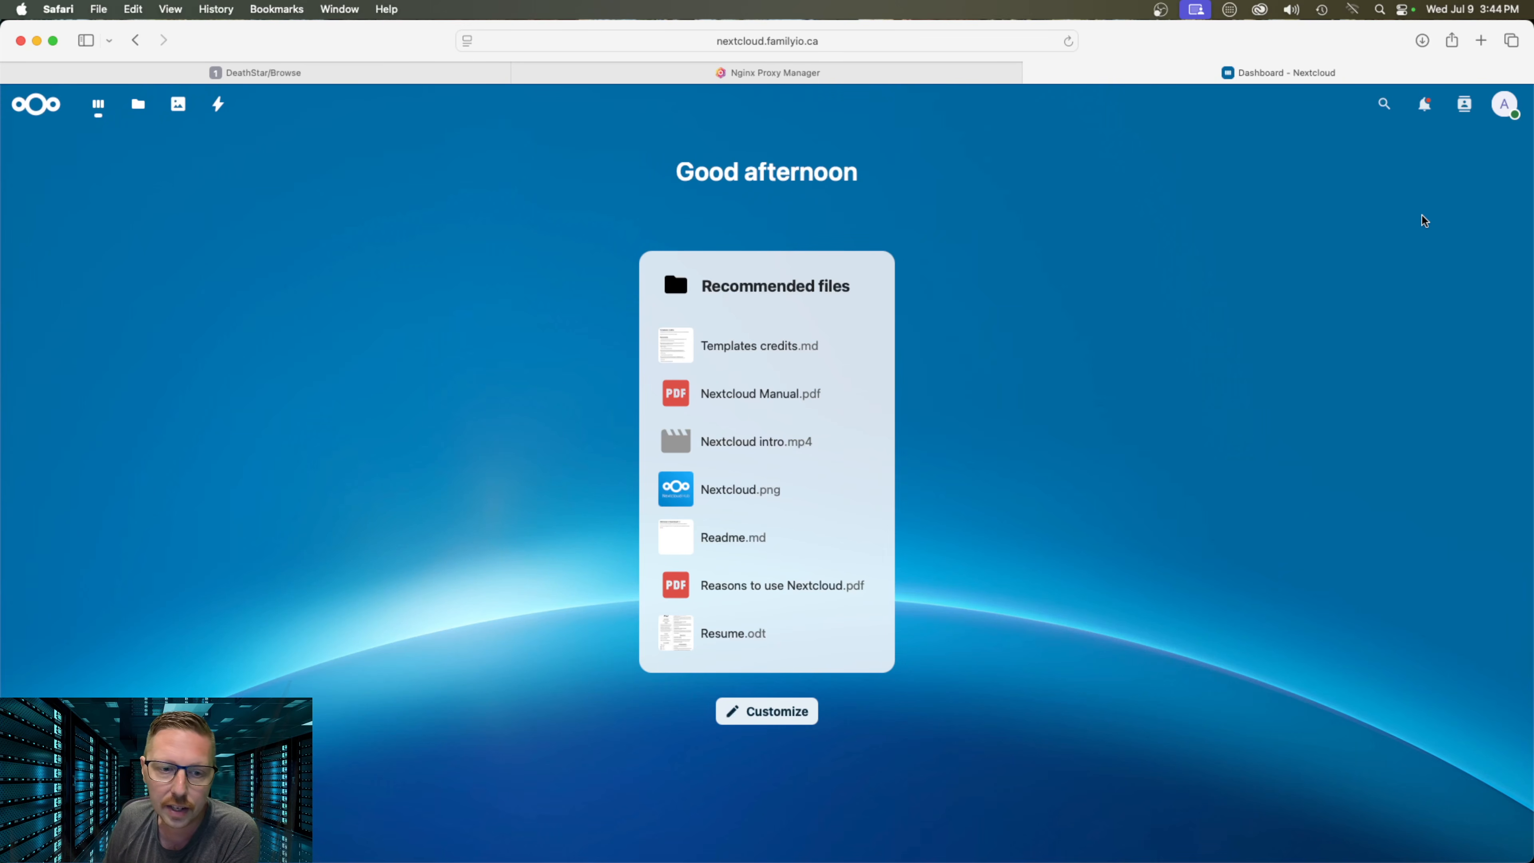
# Go to the Apps page from the top-right account menu to reach the App Store's Discover view
pyautogui.click(1500, 107)
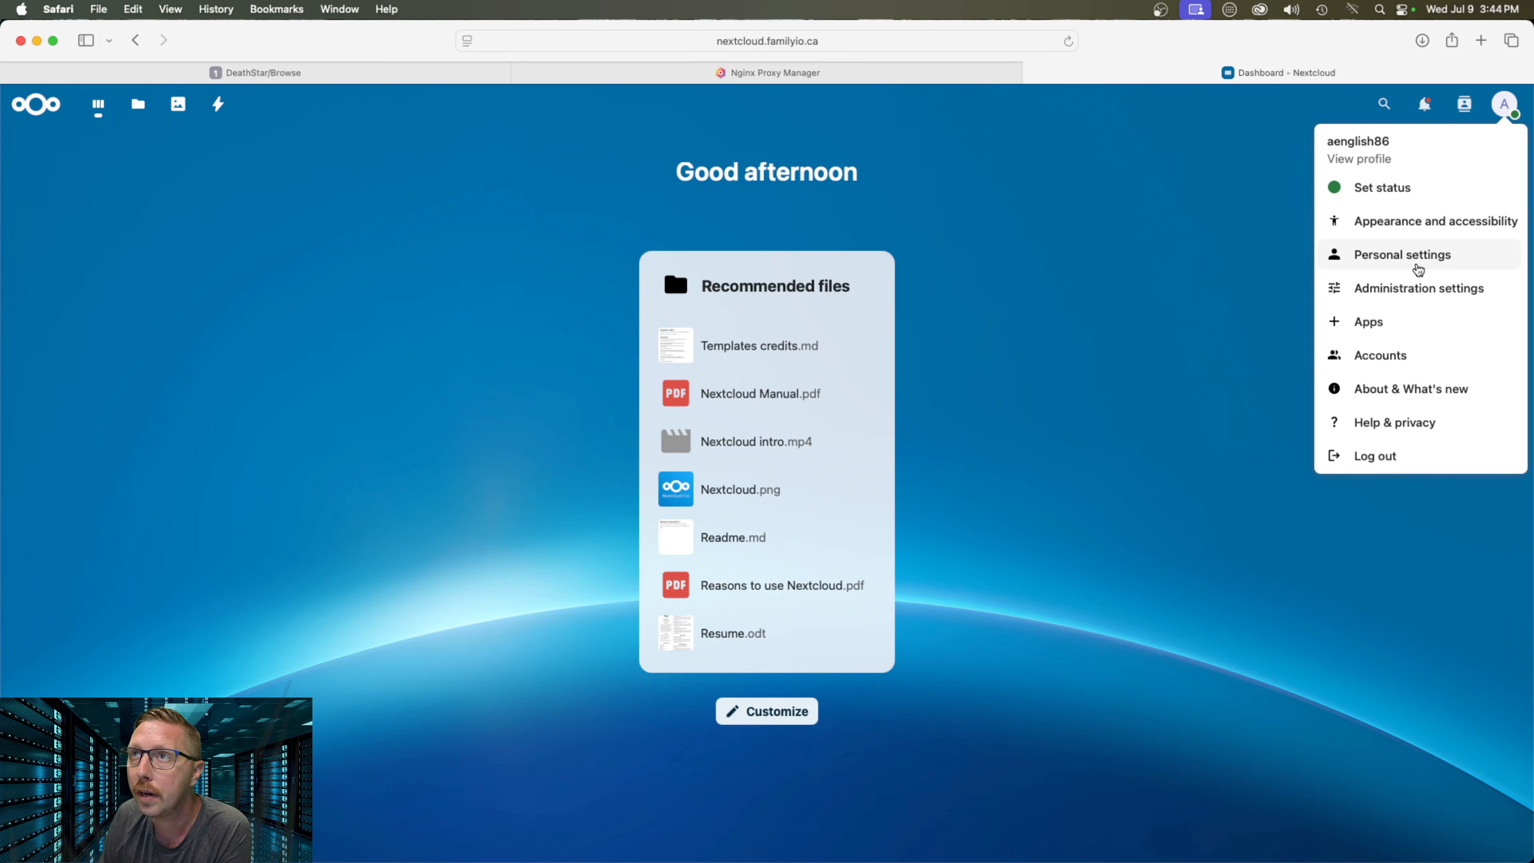
pyautogui.click(1354, 329)
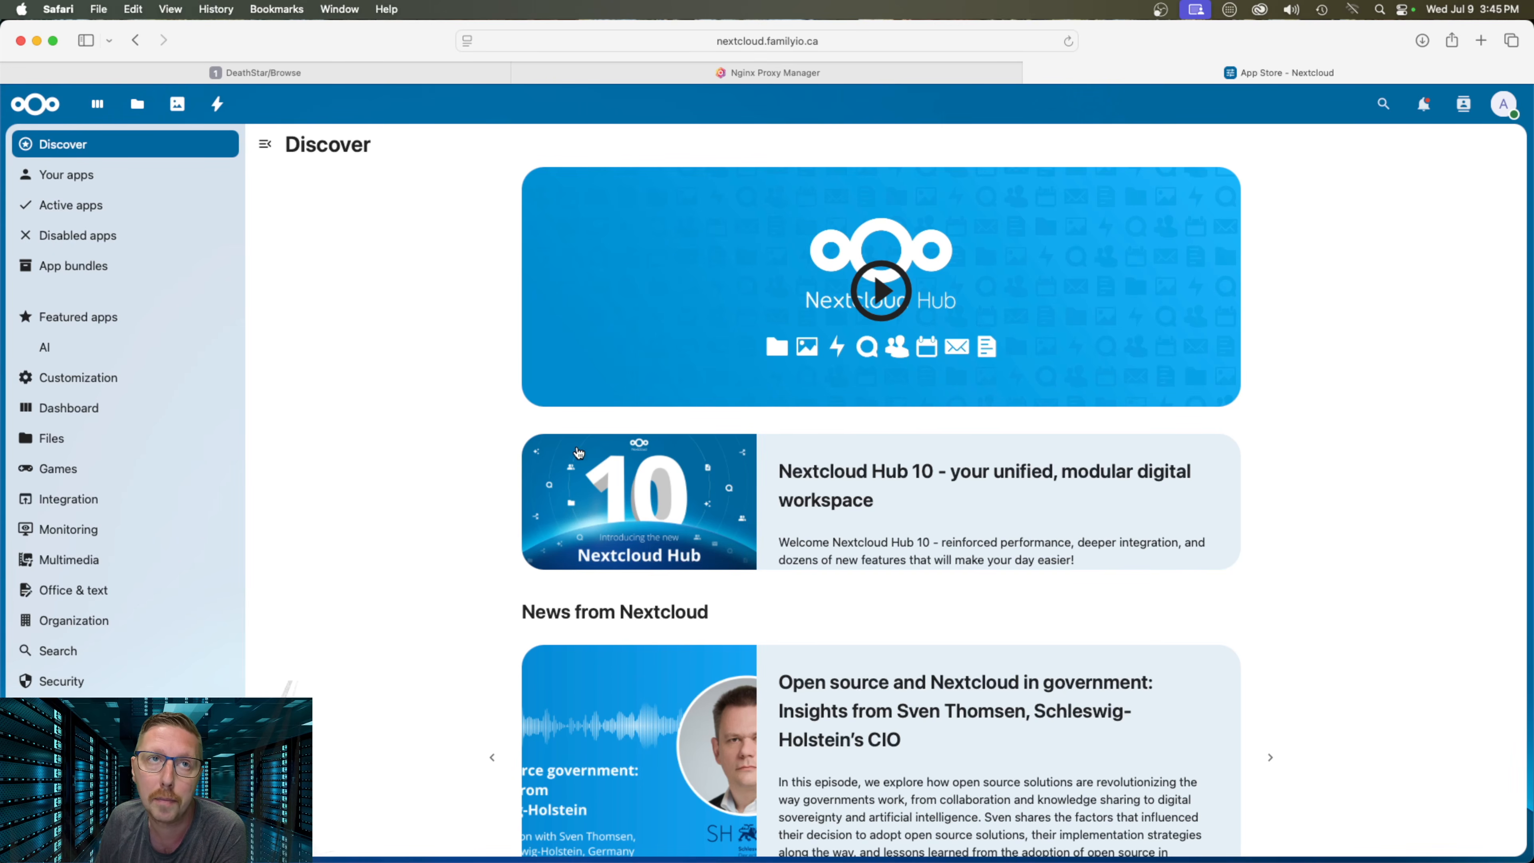
# In the Office & text category, download and enable the Calendar and Contacts apps
pyautogui.click(85, 592)
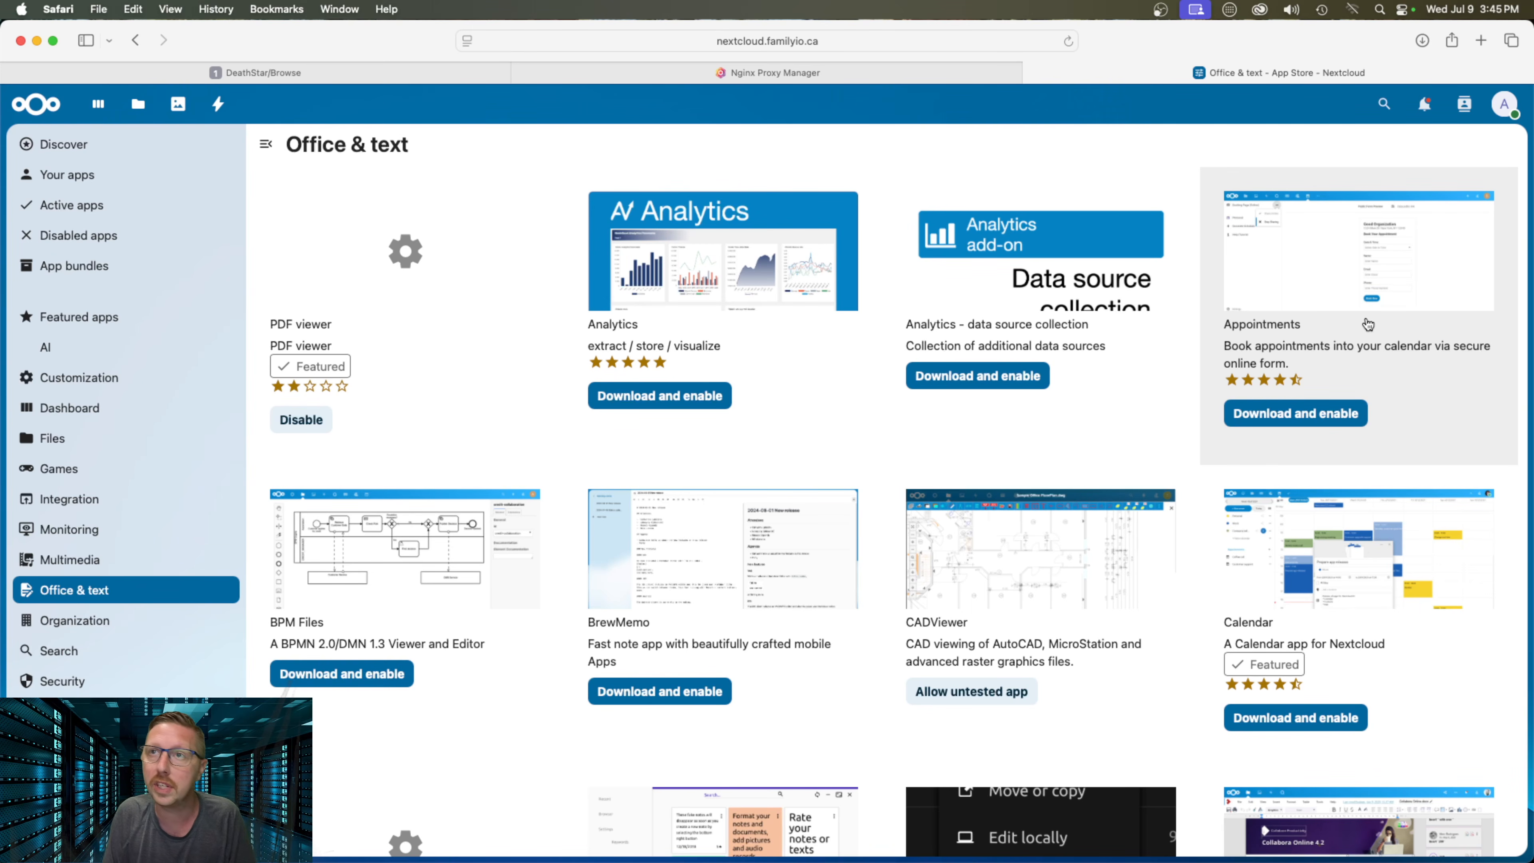
pyautogui.scroll(-5, 1023, 609)
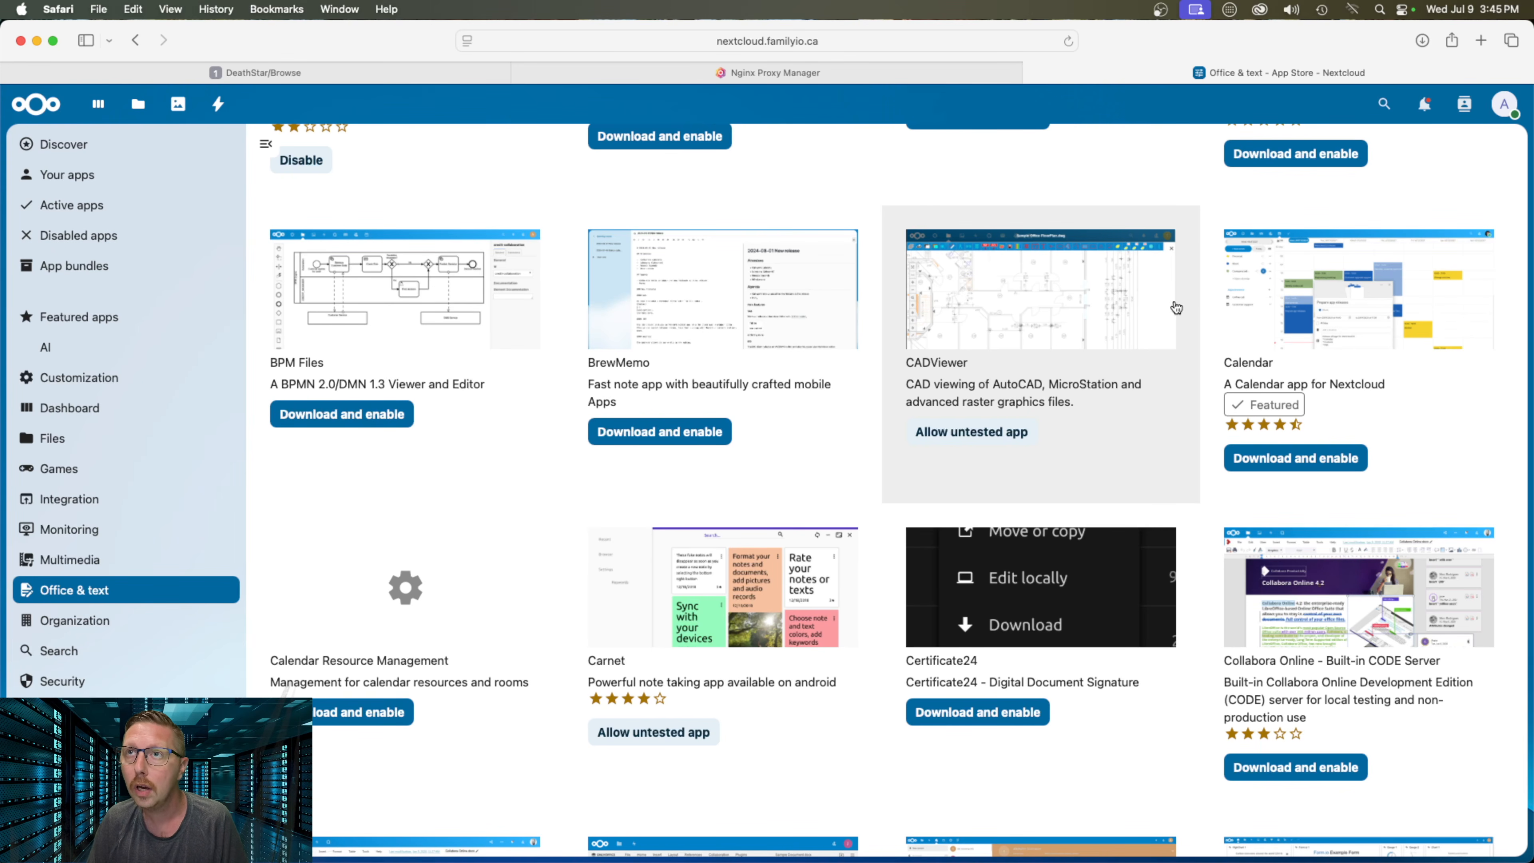
pyautogui.click(1303, 460)
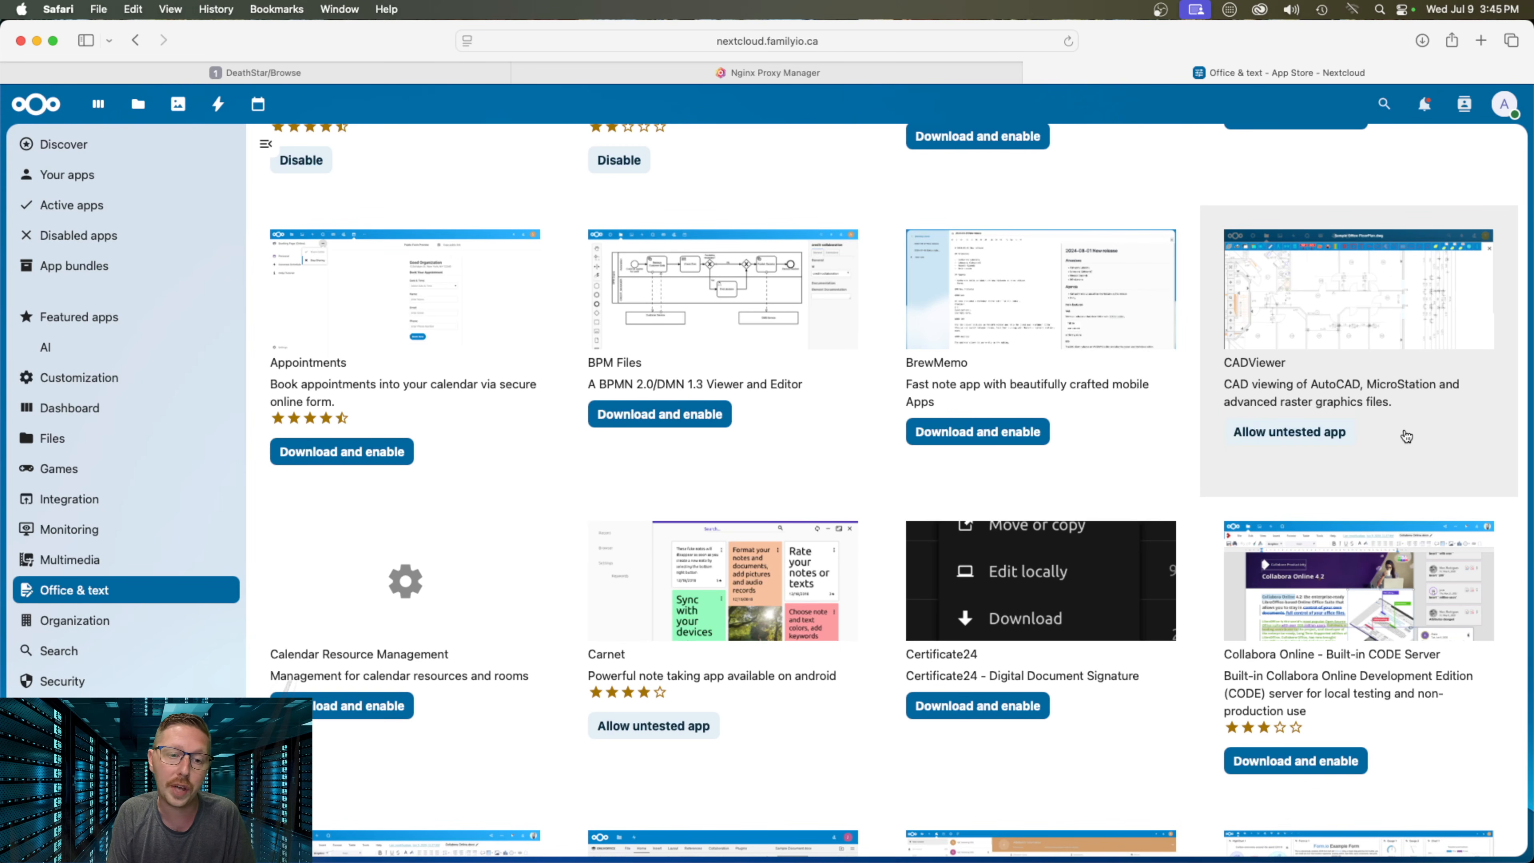
pyautogui.scroll(-5, 1402, 445)
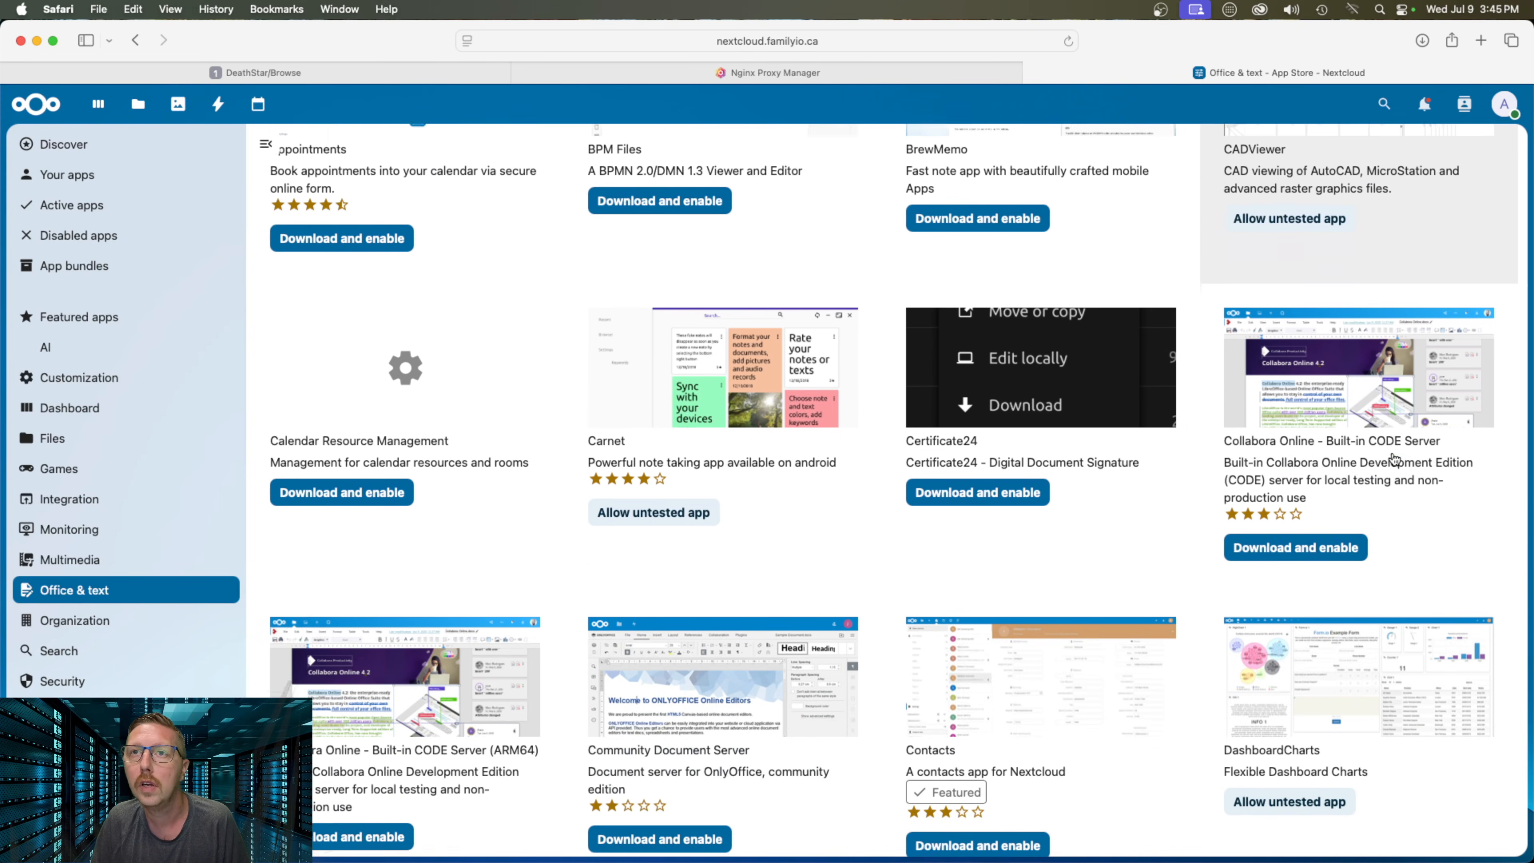
pyautogui.scroll(-2, 1072, 510)
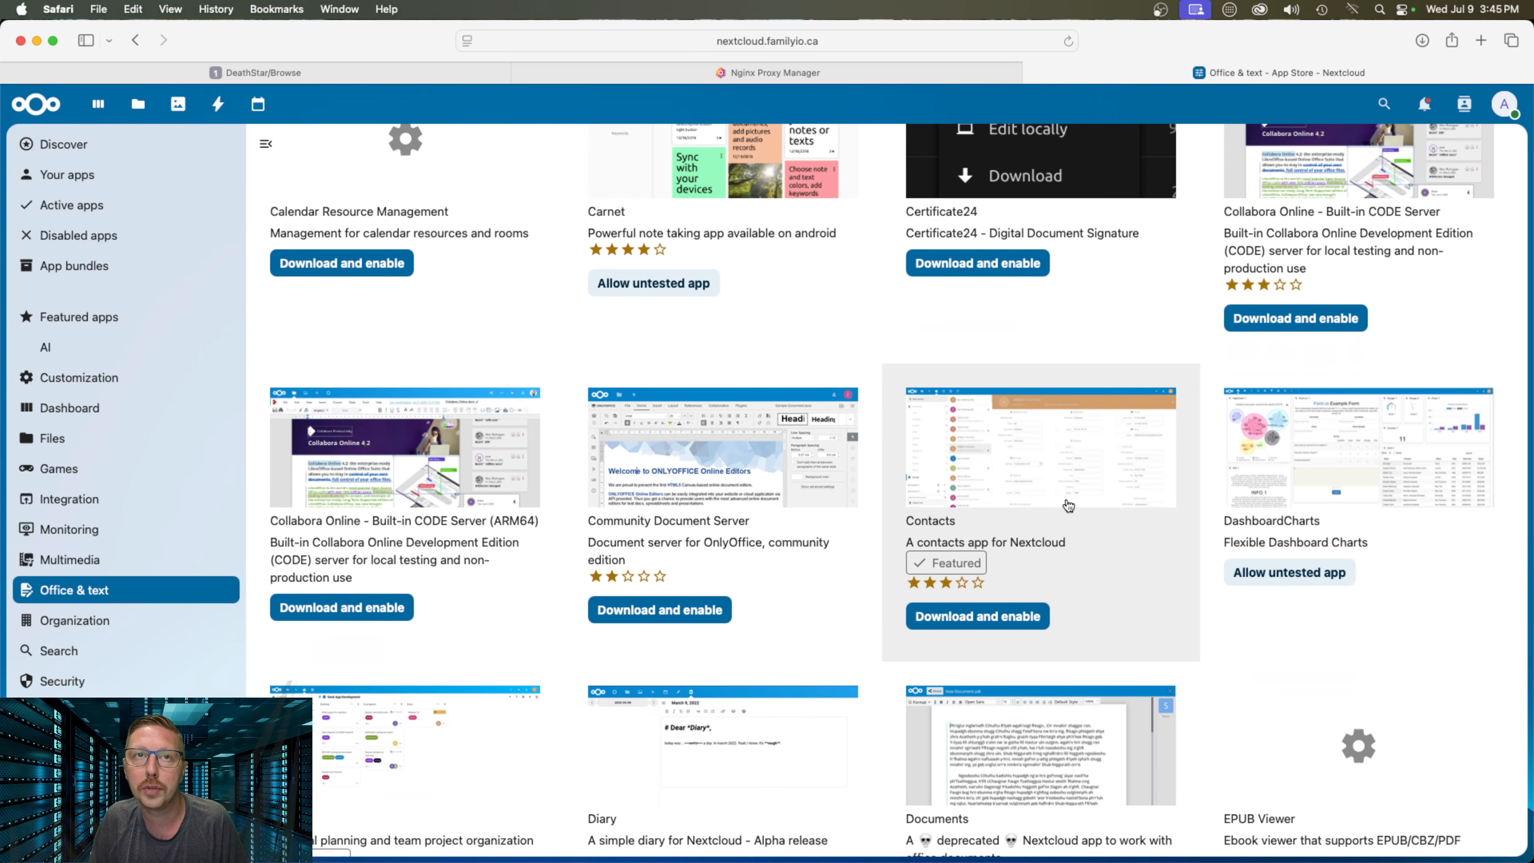
pyautogui.click(975, 616)
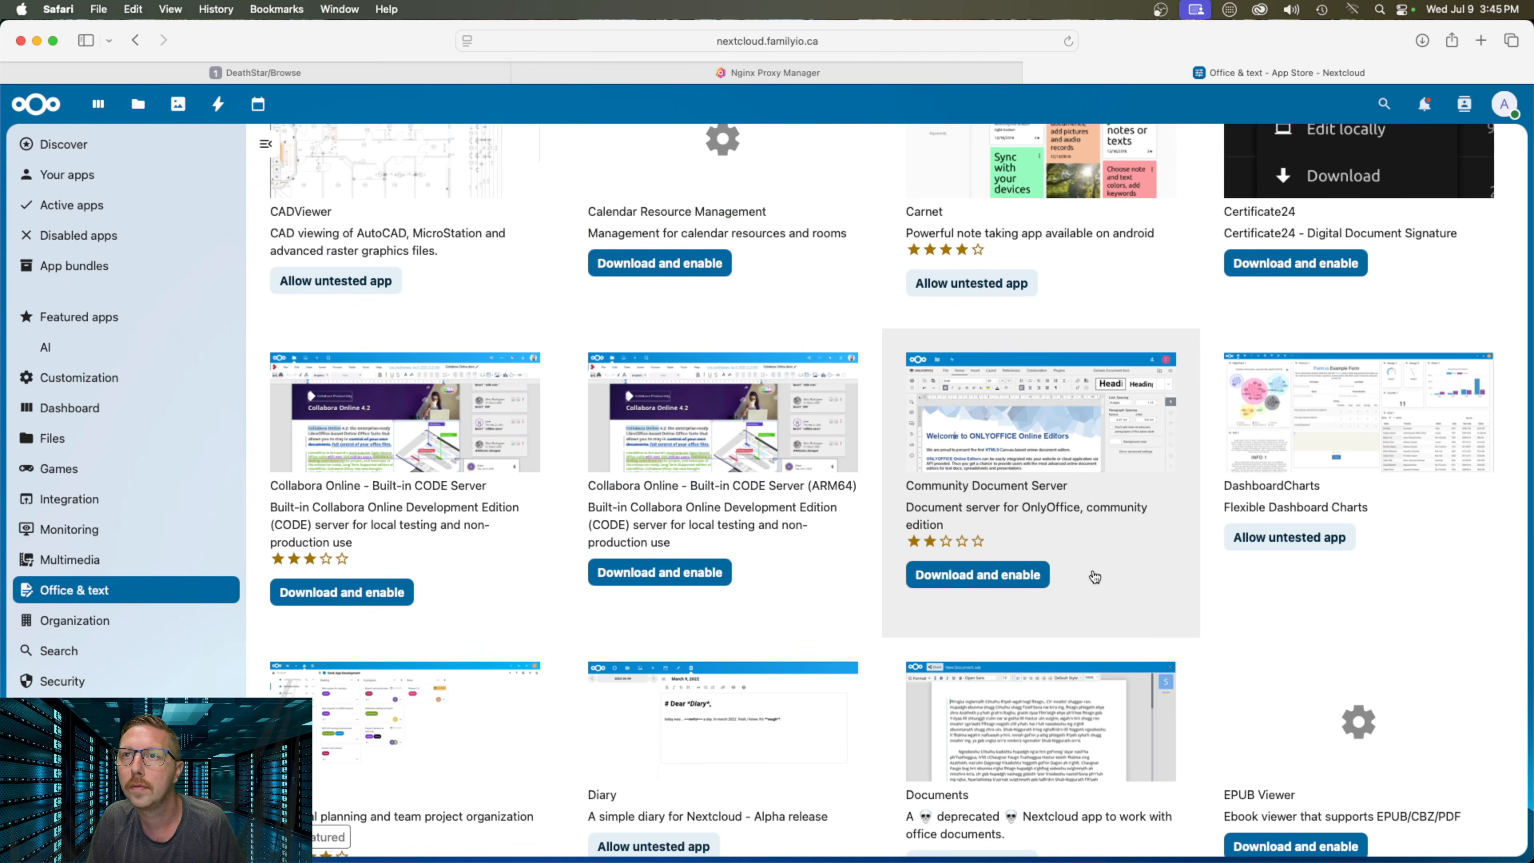
pyautogui.scroll(-3, 1094, 577)
pyautogui.scroll(-10, 1094, 577)
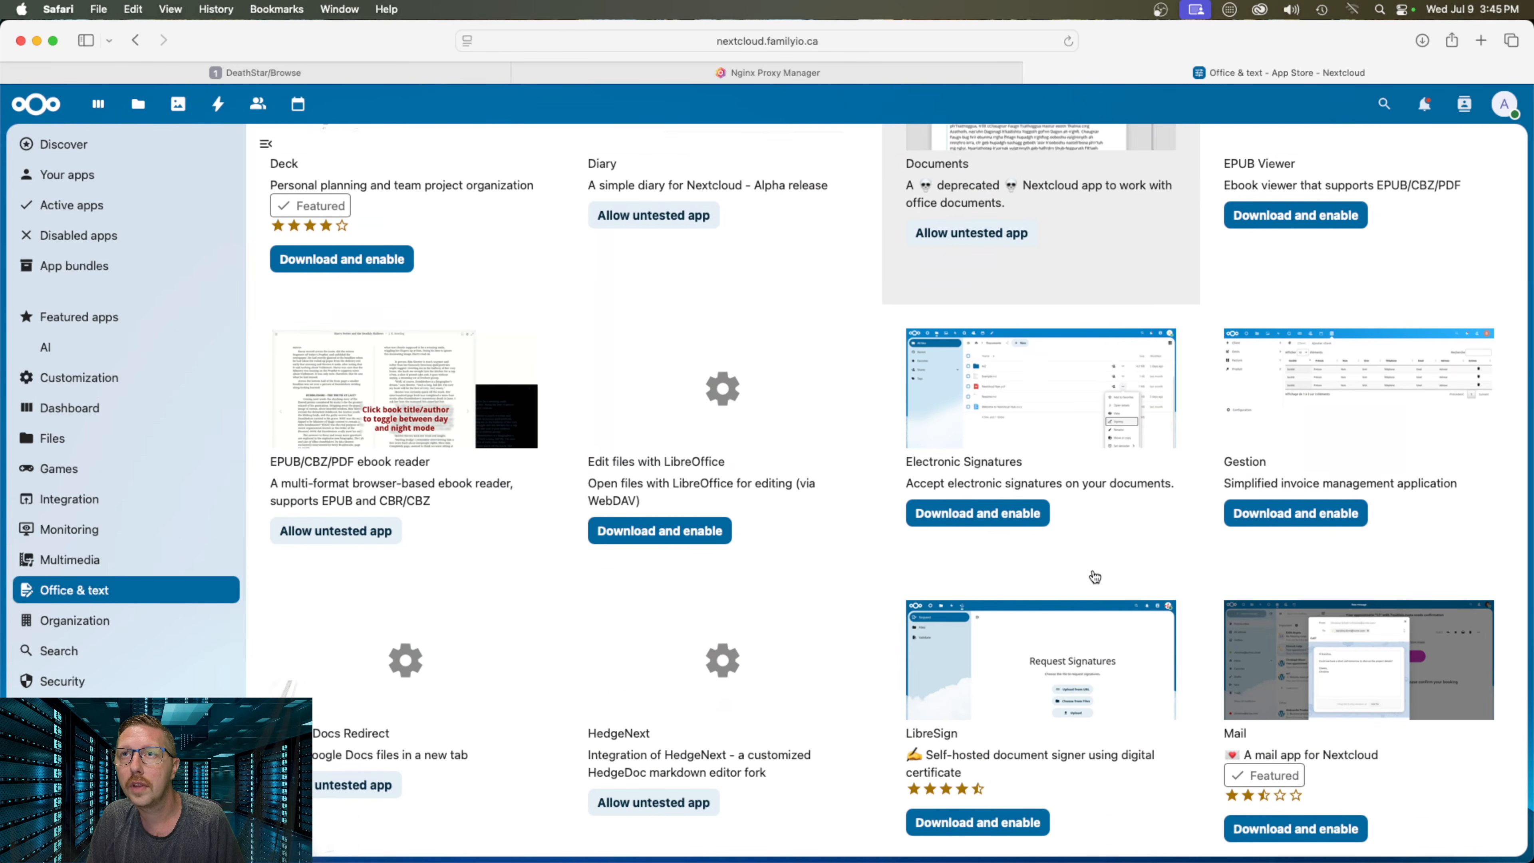
pyautogui.scroll(-5, 1094, 577)
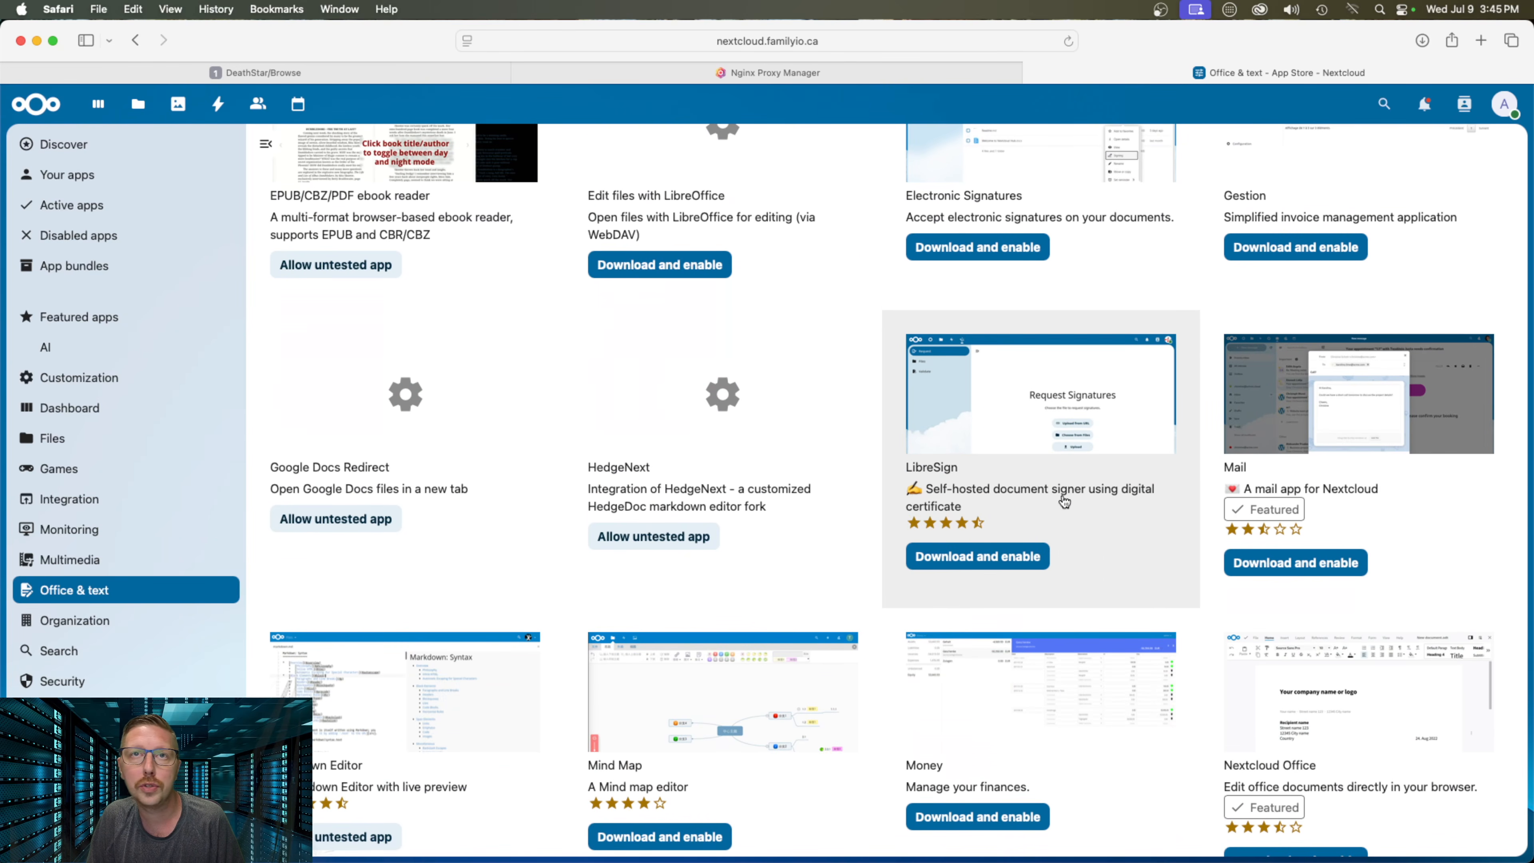
pyautogui.scroll(-5, 1058, 500)
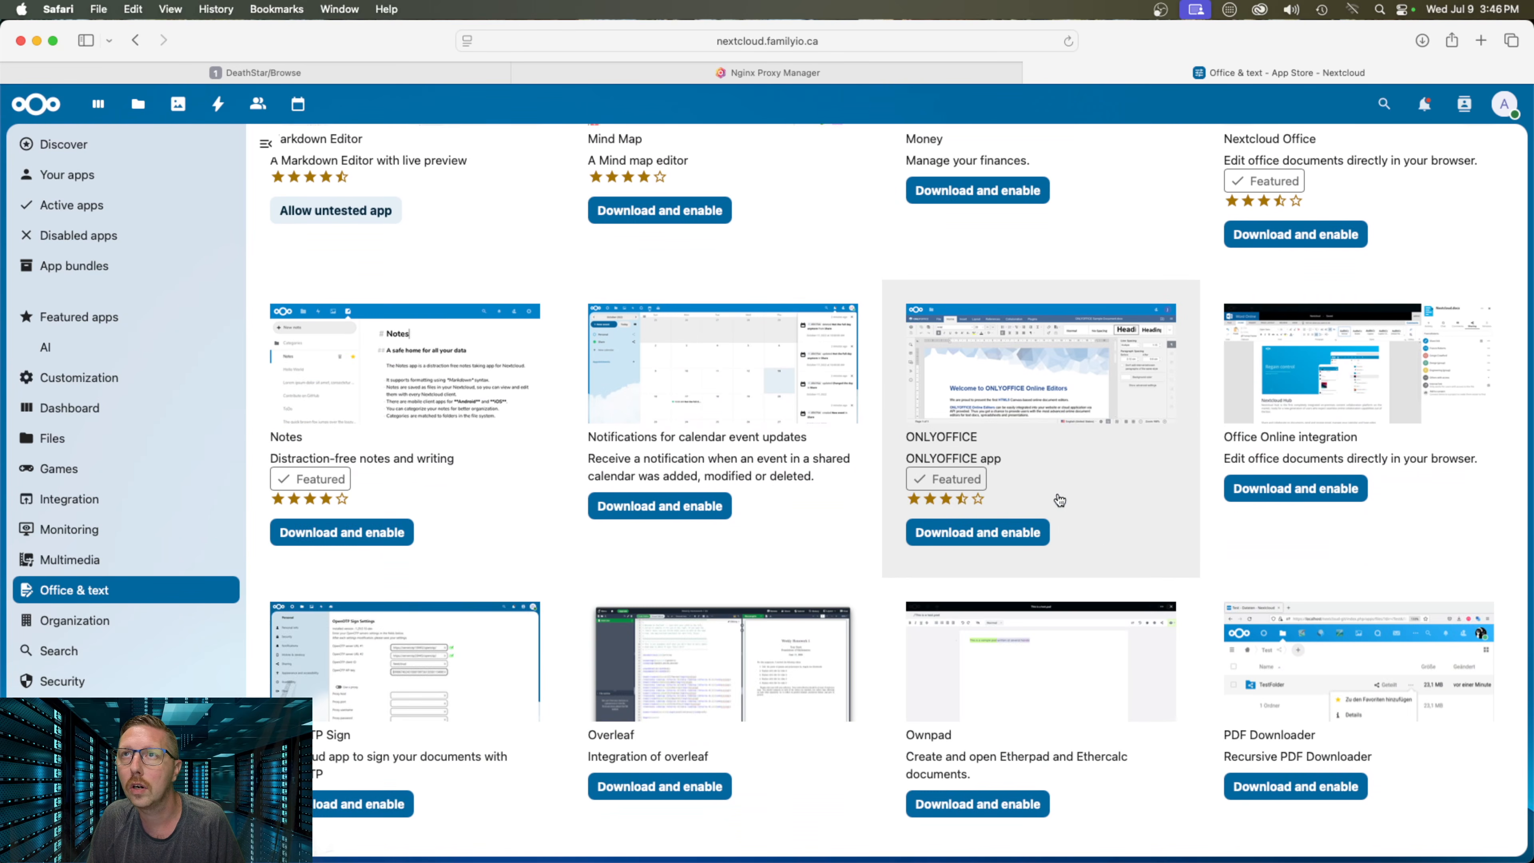
pyautogui.scroll(3, 1058, 500)
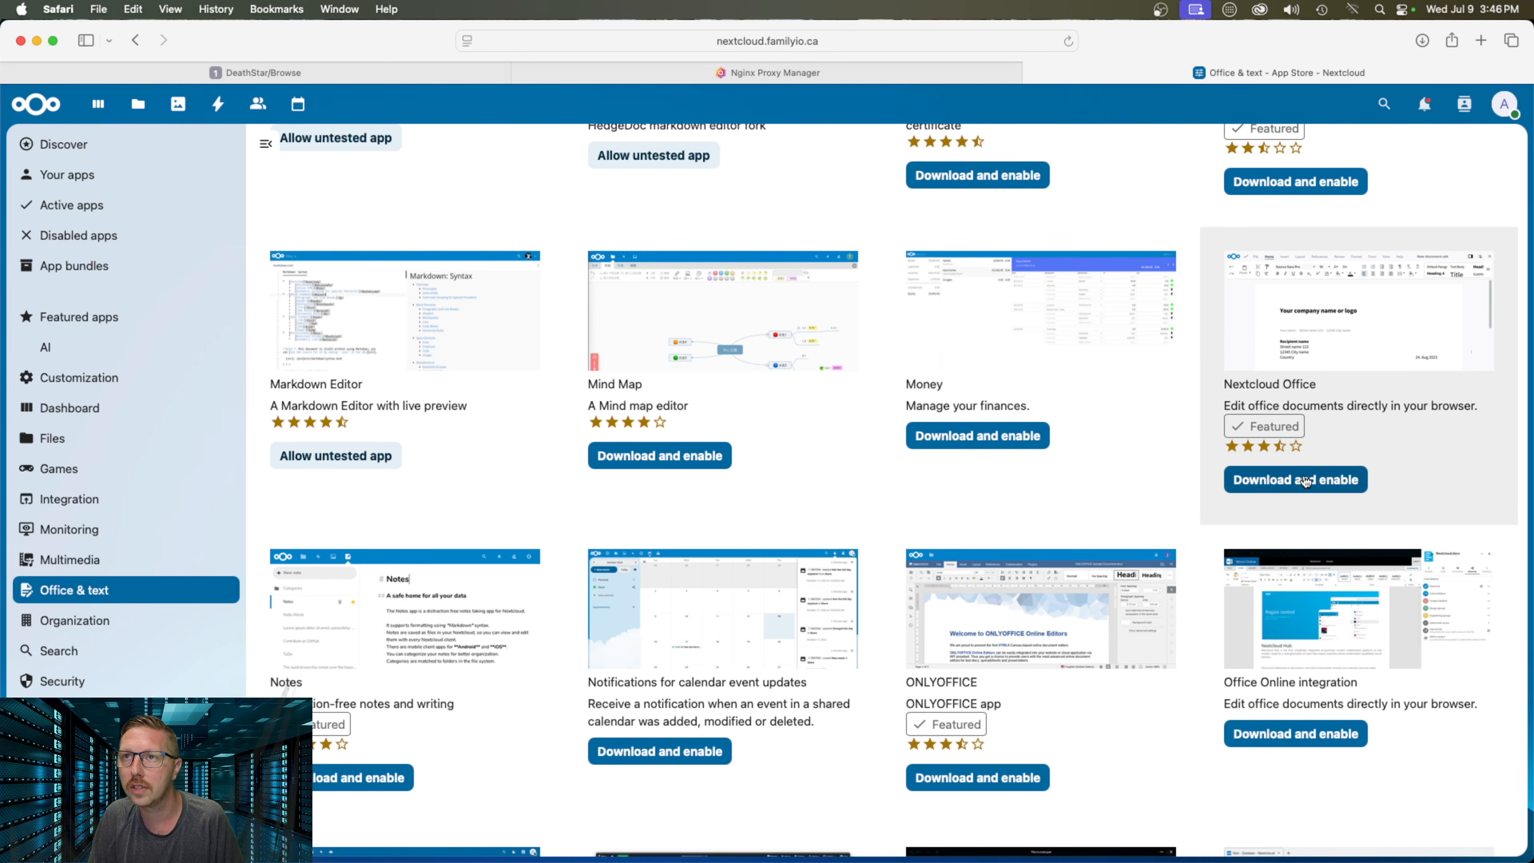
# Download and enable the Nextcloud Office app, then the Notes app, from Office & text
pyautogui.click(1303, 474)
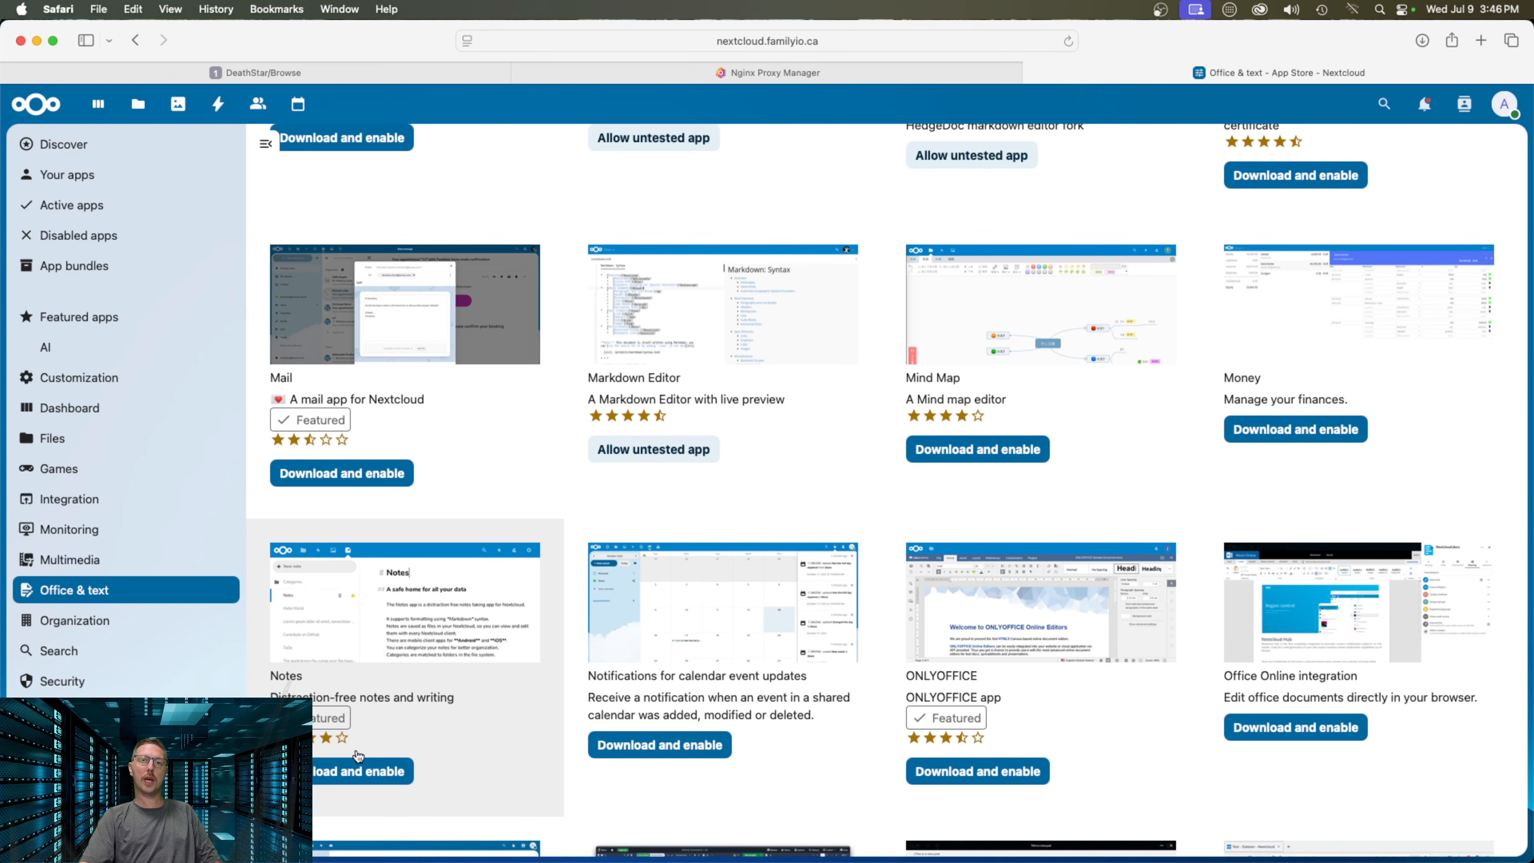
pyautogui.click(361, 772)
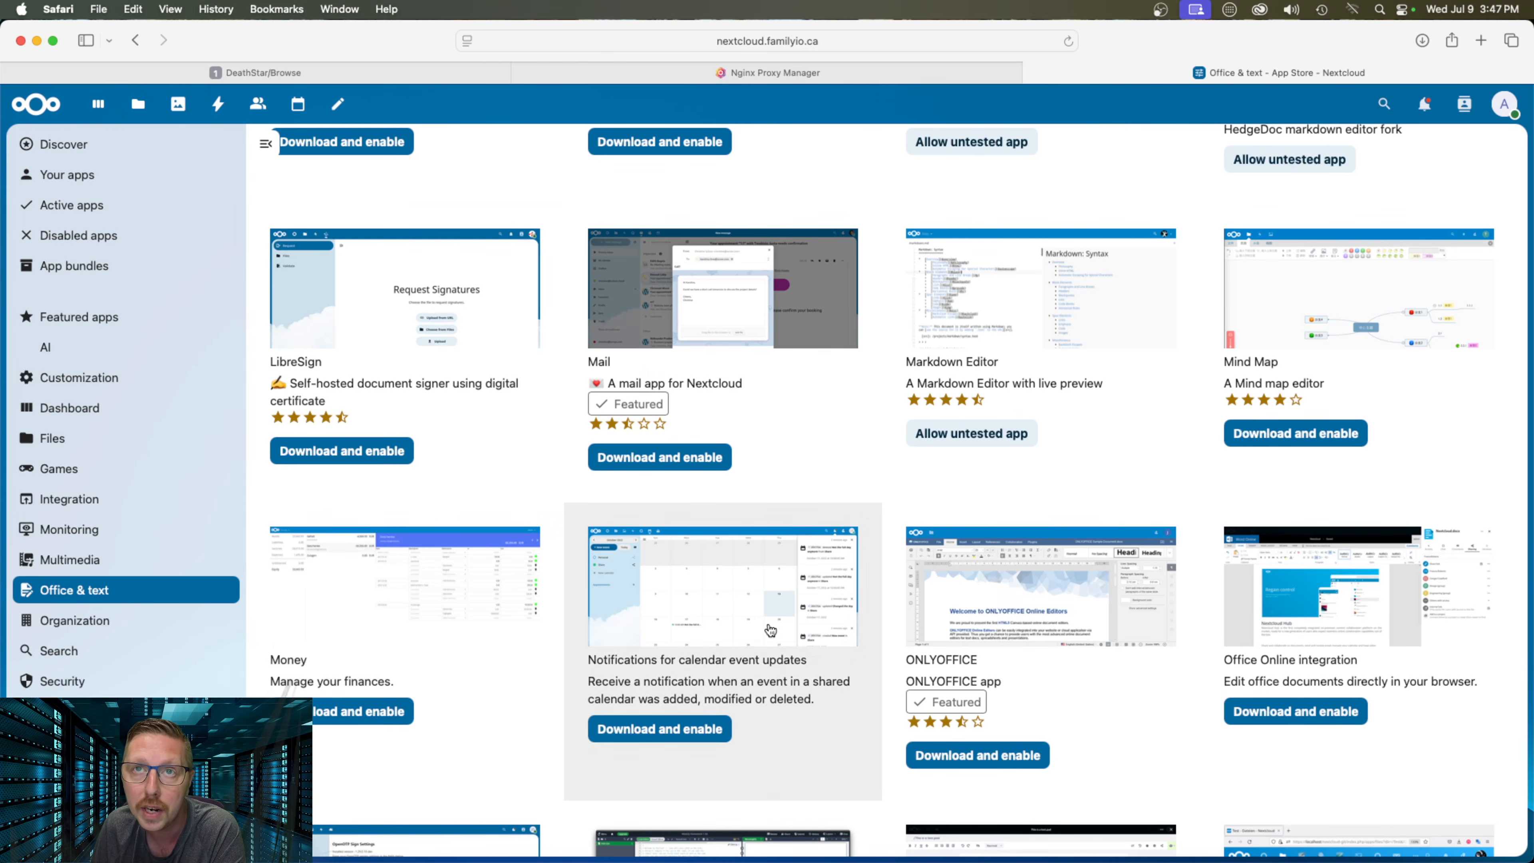
pyautogui.scroll(-8, 1026, 665)
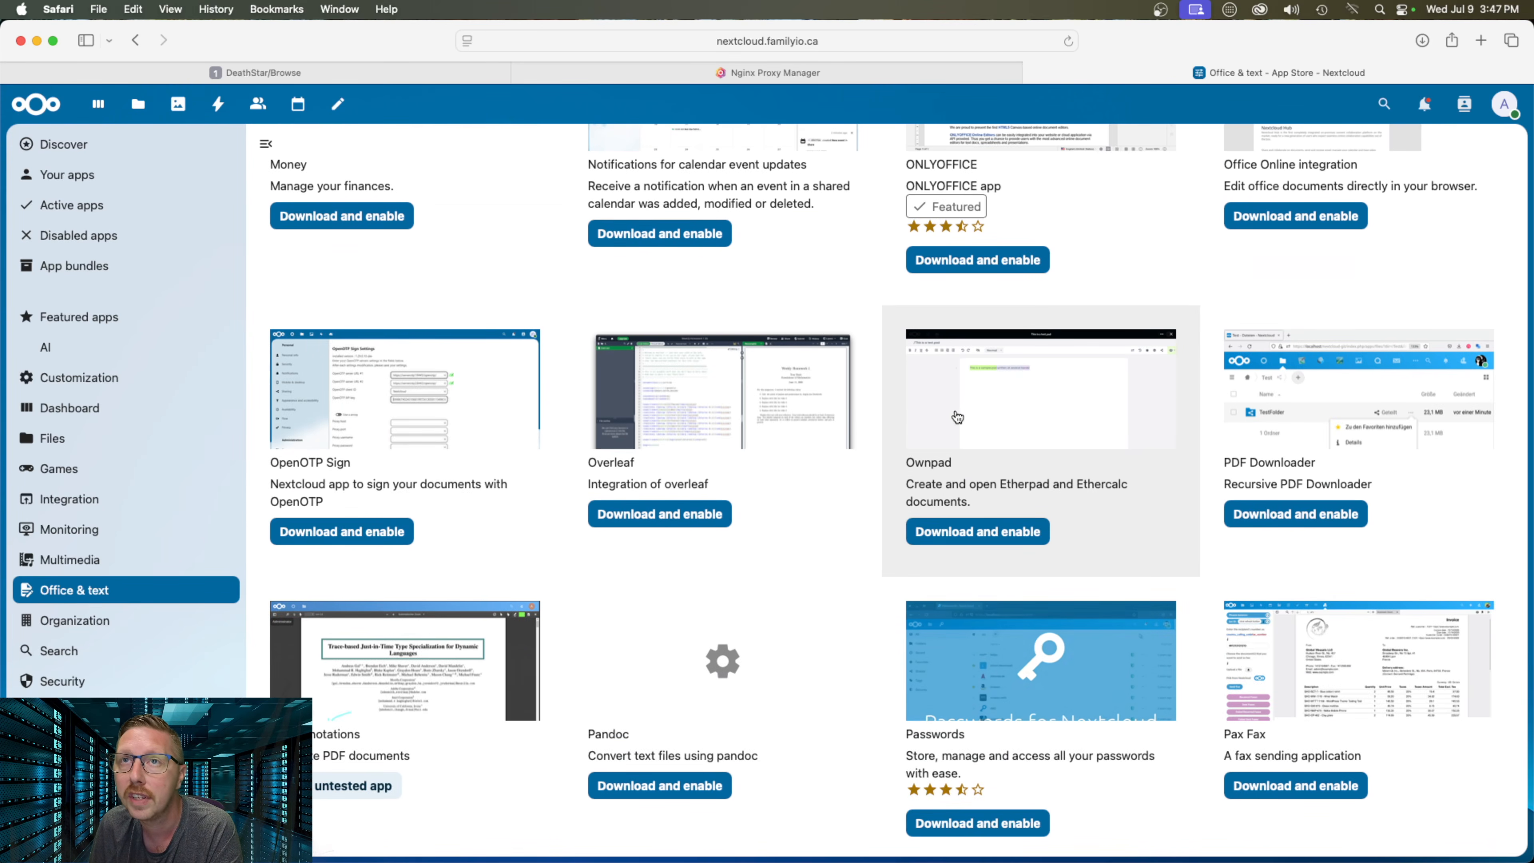
pyautogui.scroll(-3, 721, 453)
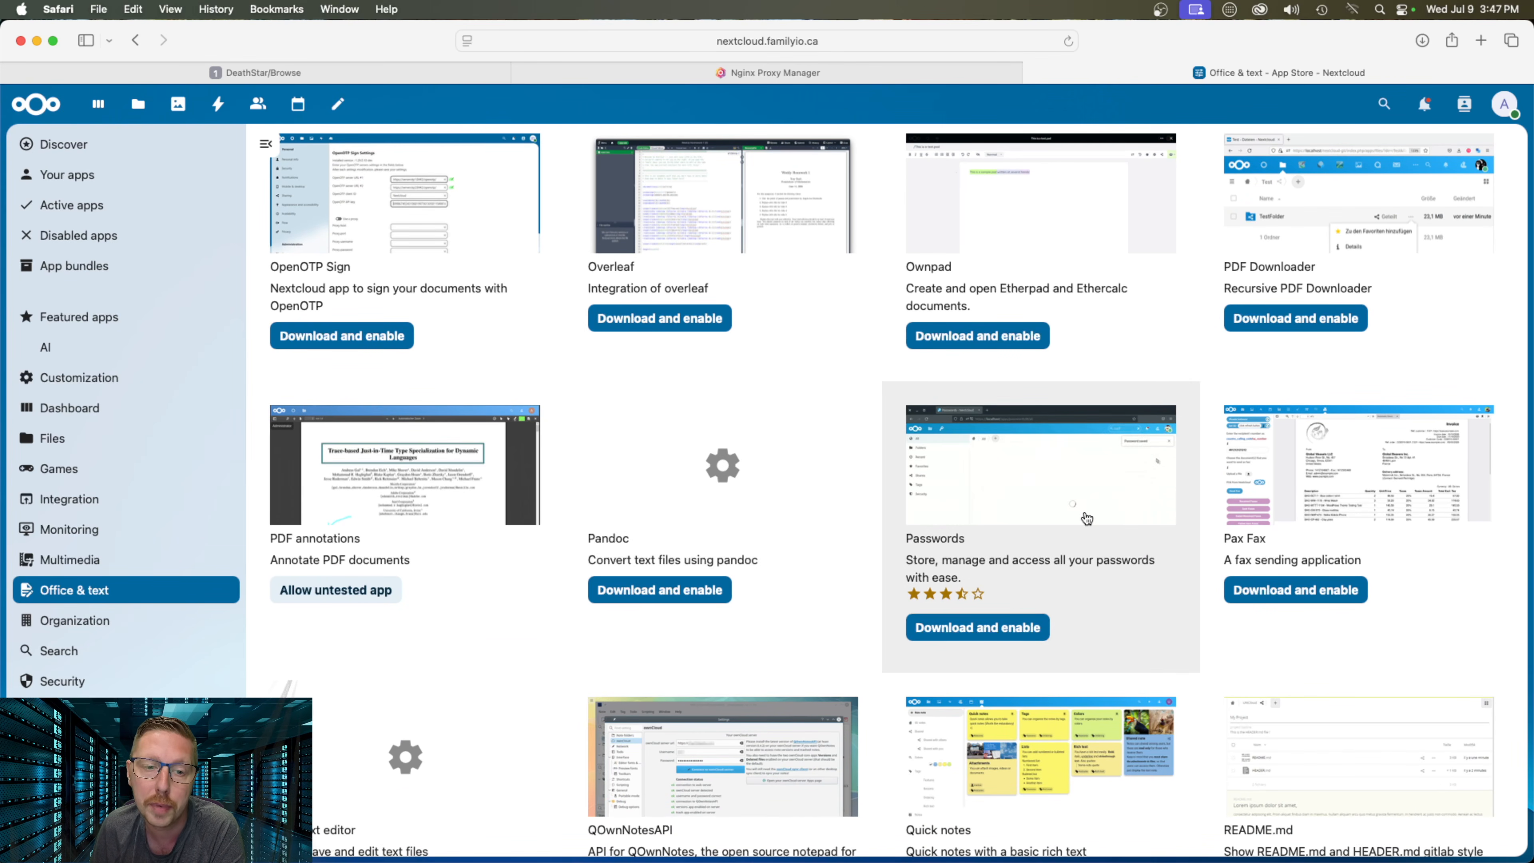
pyautogui.scroll(-6, 1093, 517)
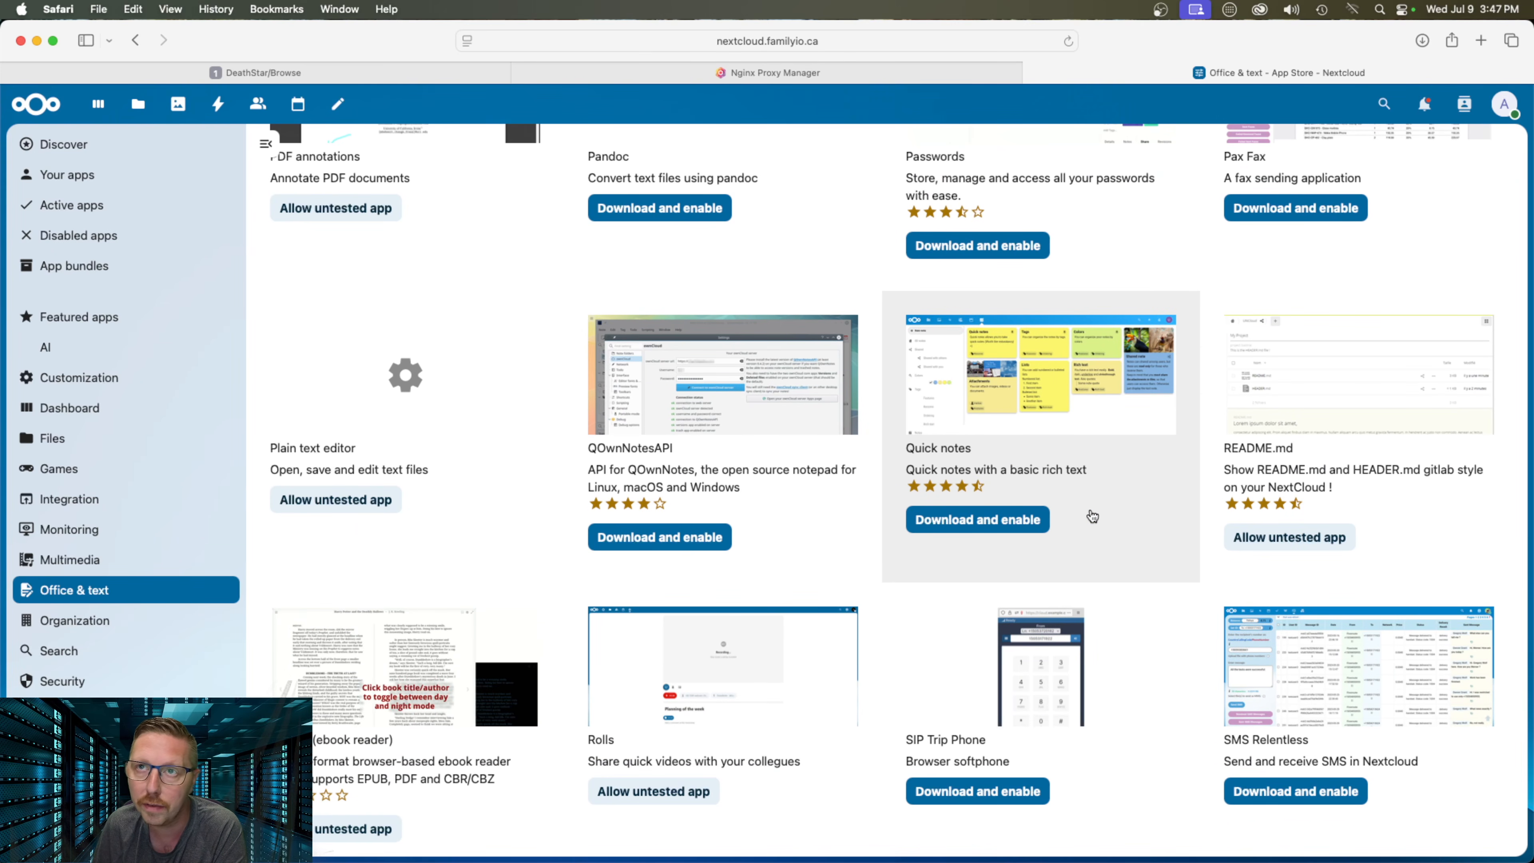
pyautogui.scroll(-2, 1093, 517)
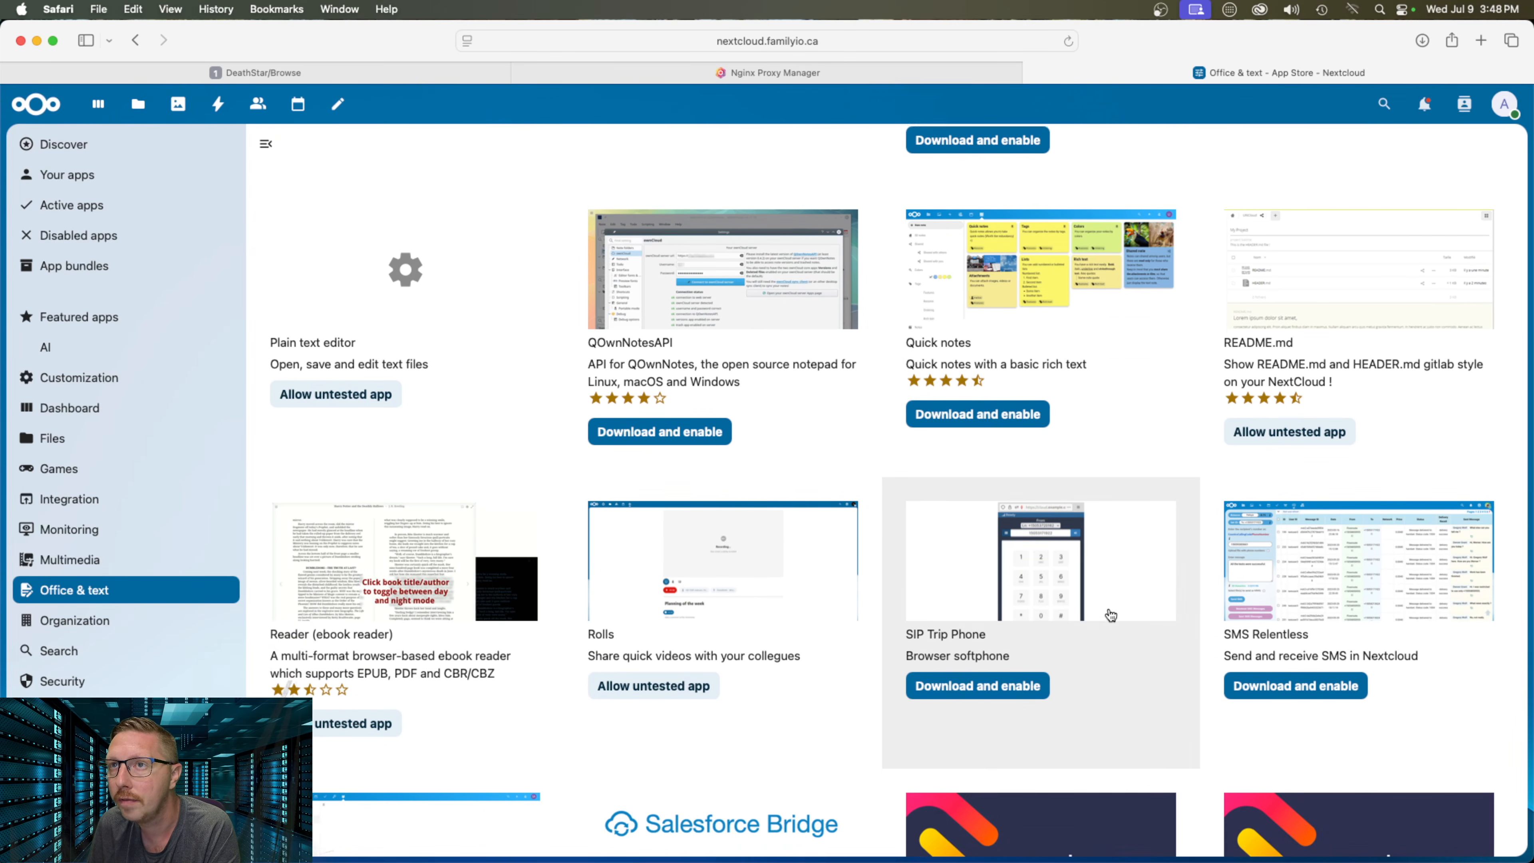
pyautogui.scroll(-4, 1111, 614)
pyautogui.scroll(-2, 953, 561)
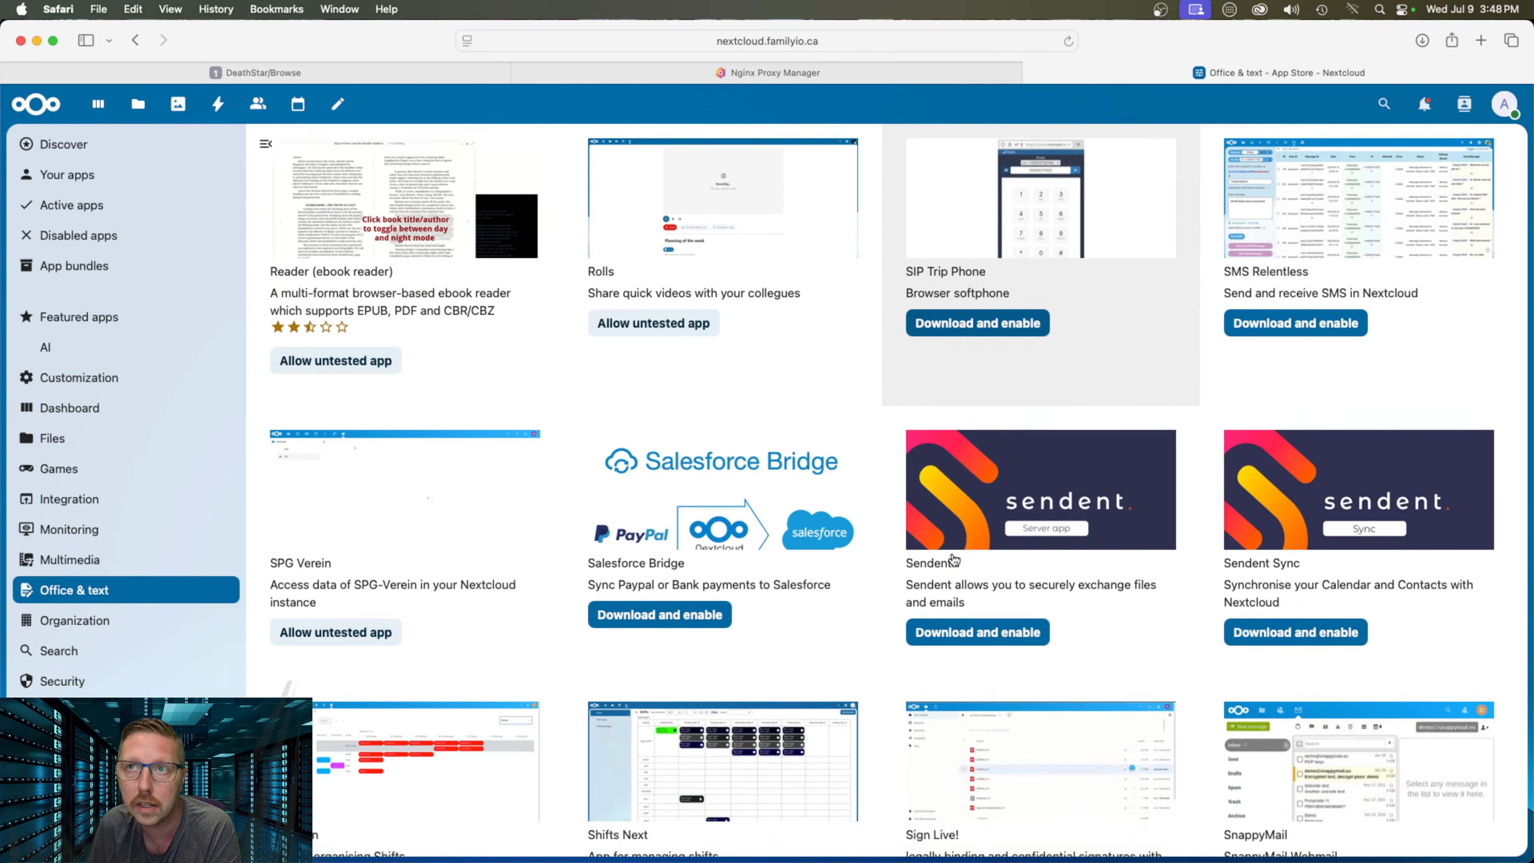
pyautogui.scroll(-3, 953, 560)
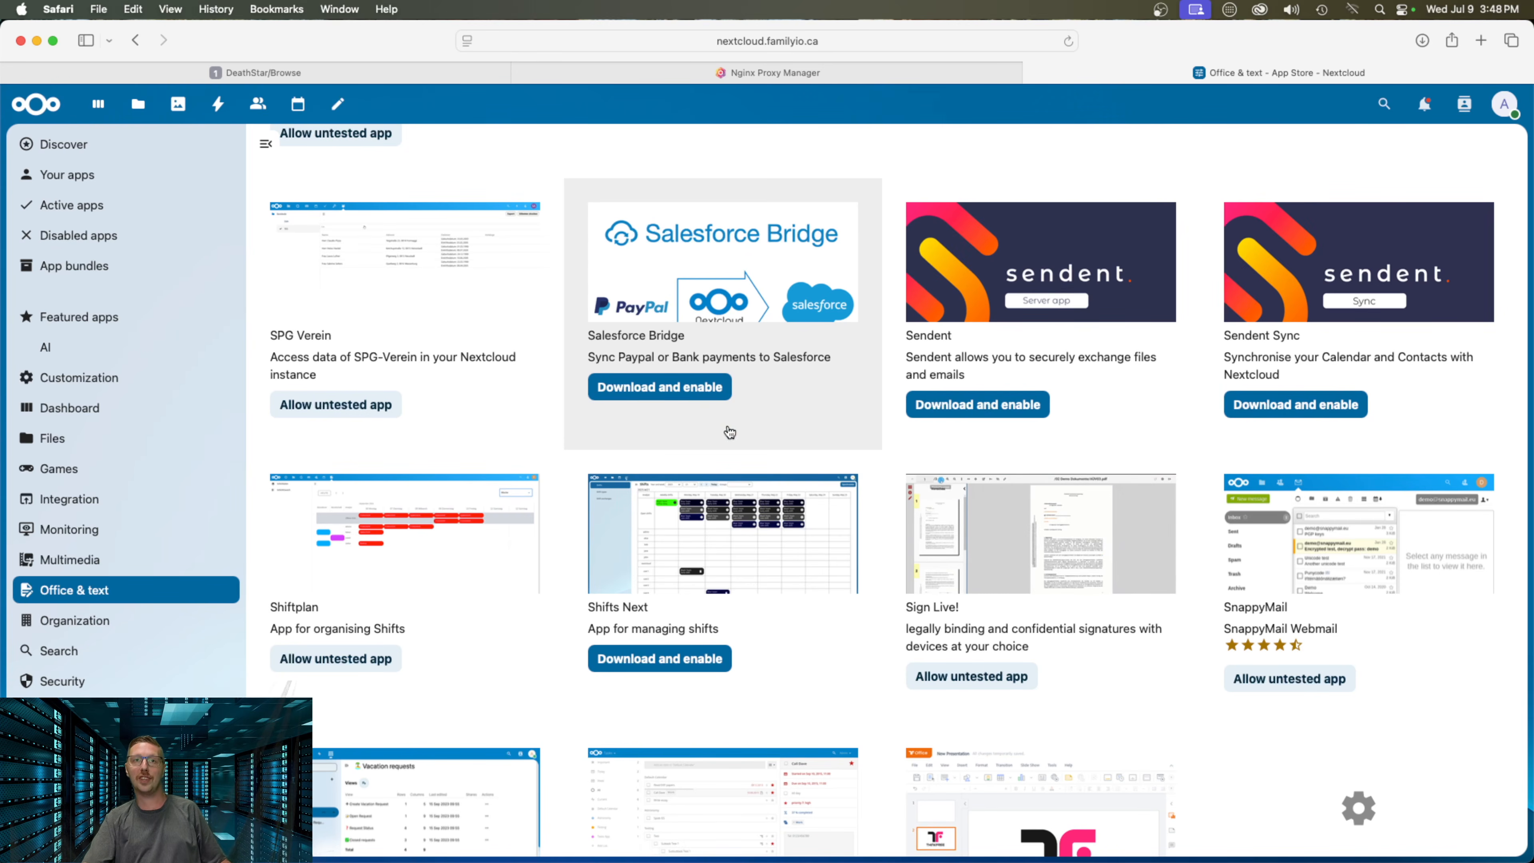
pyautogui.scroll(12, 735, 503)
pyautogui.scroll(3, 735, 503)
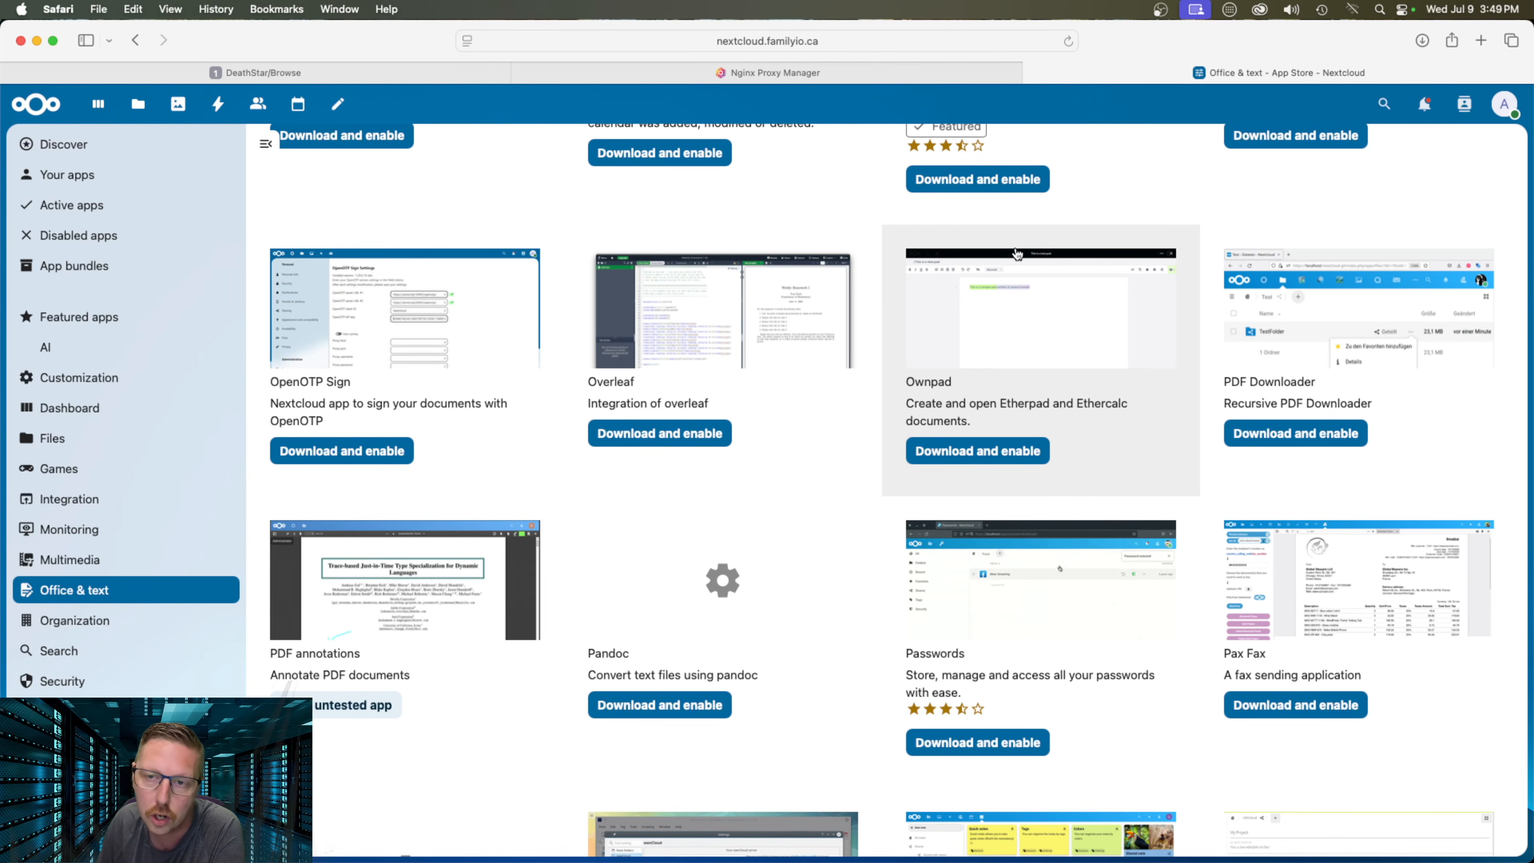
pyautogui.scroll(10, 1208, 254)
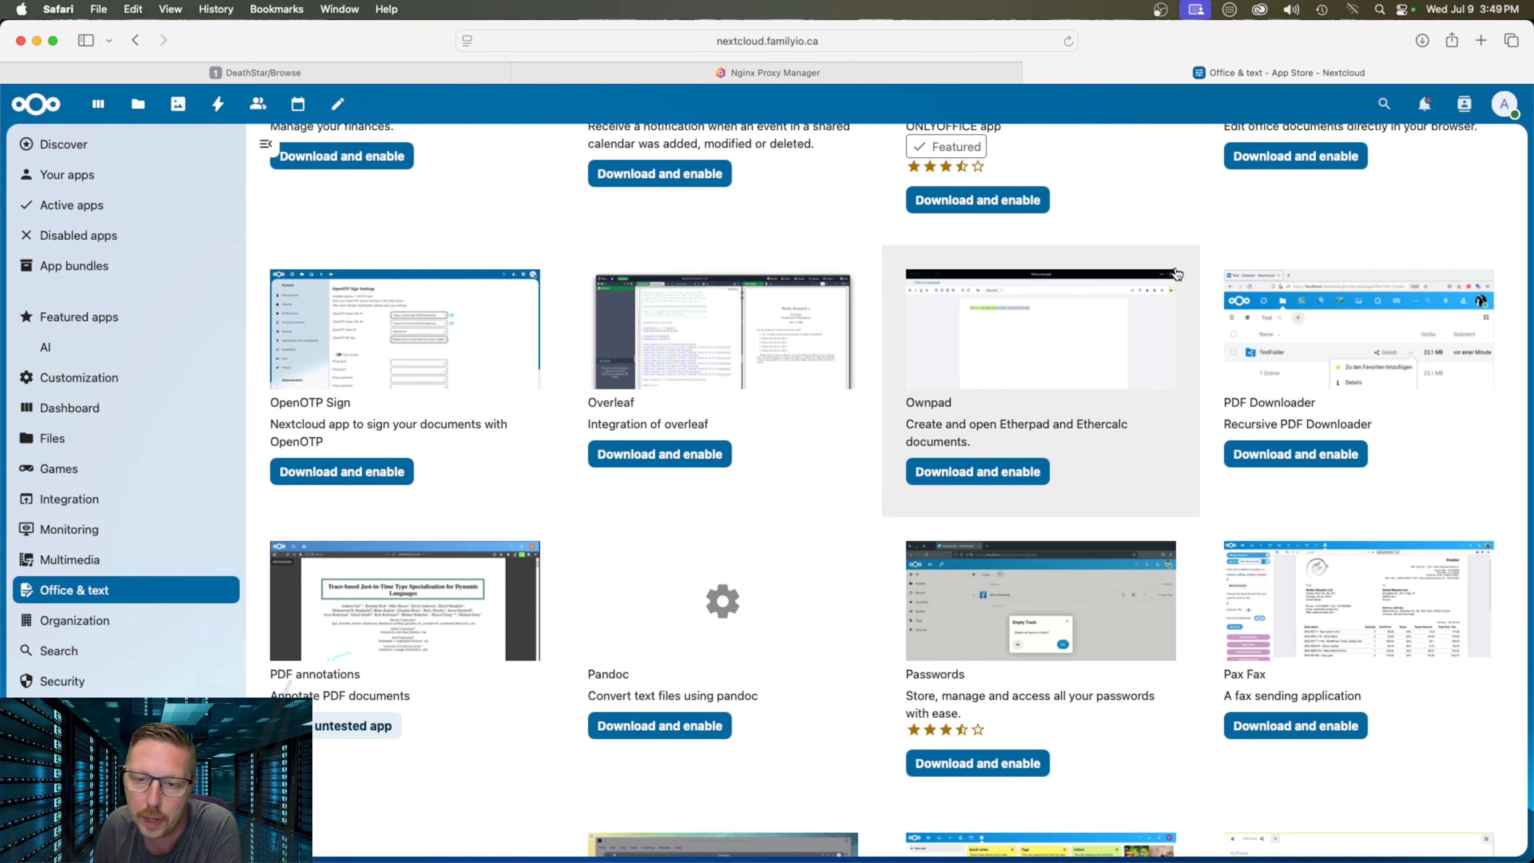
pyautogui.scroll(10, 1133, 292)
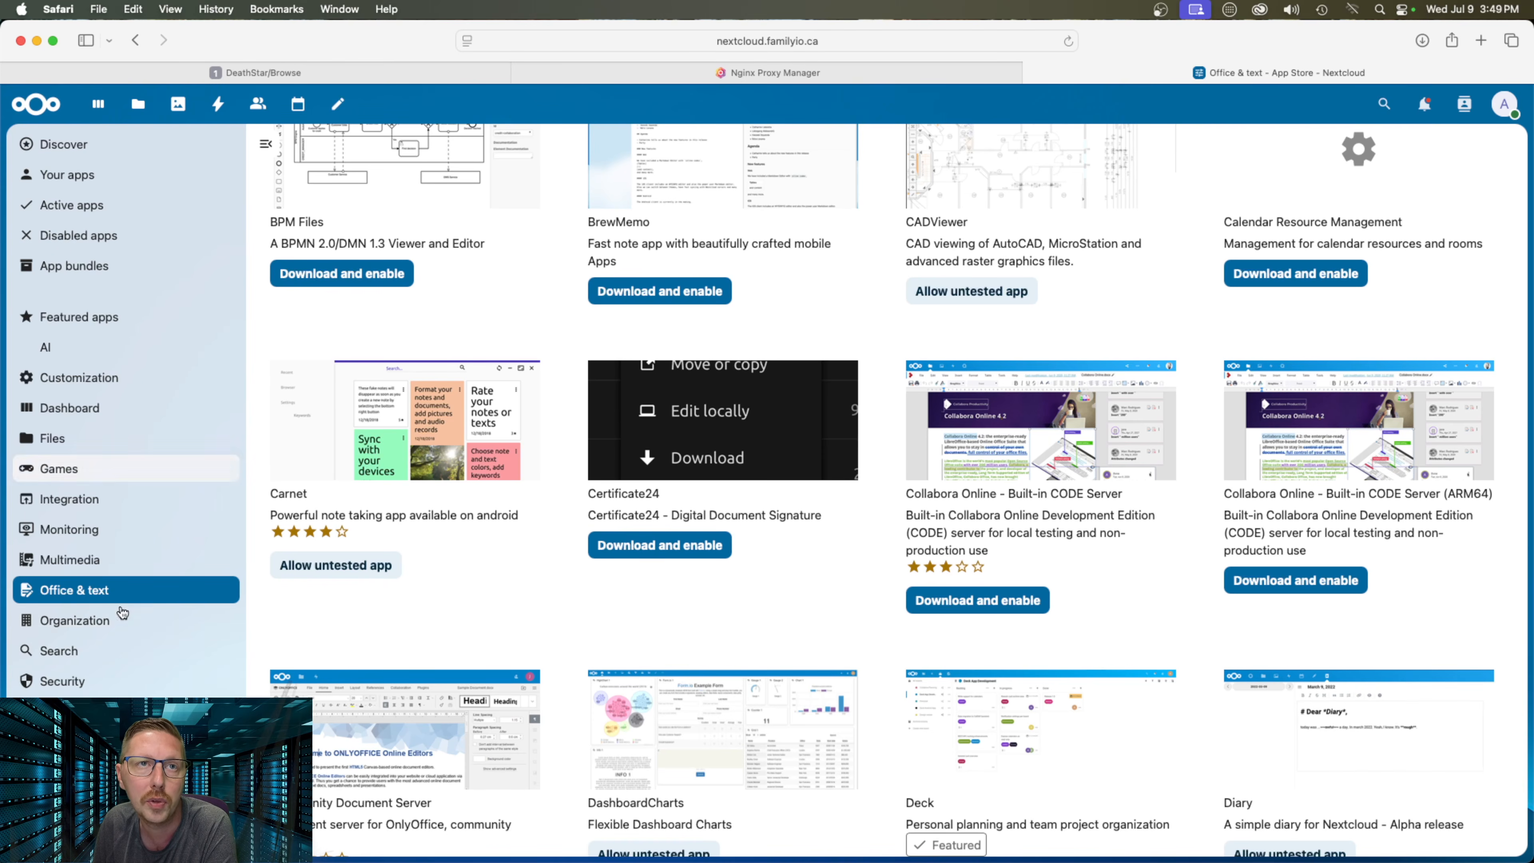
# Browse Social & communication, then switch the App Store to the Multimedia category
pyautogui.click(109, 712)
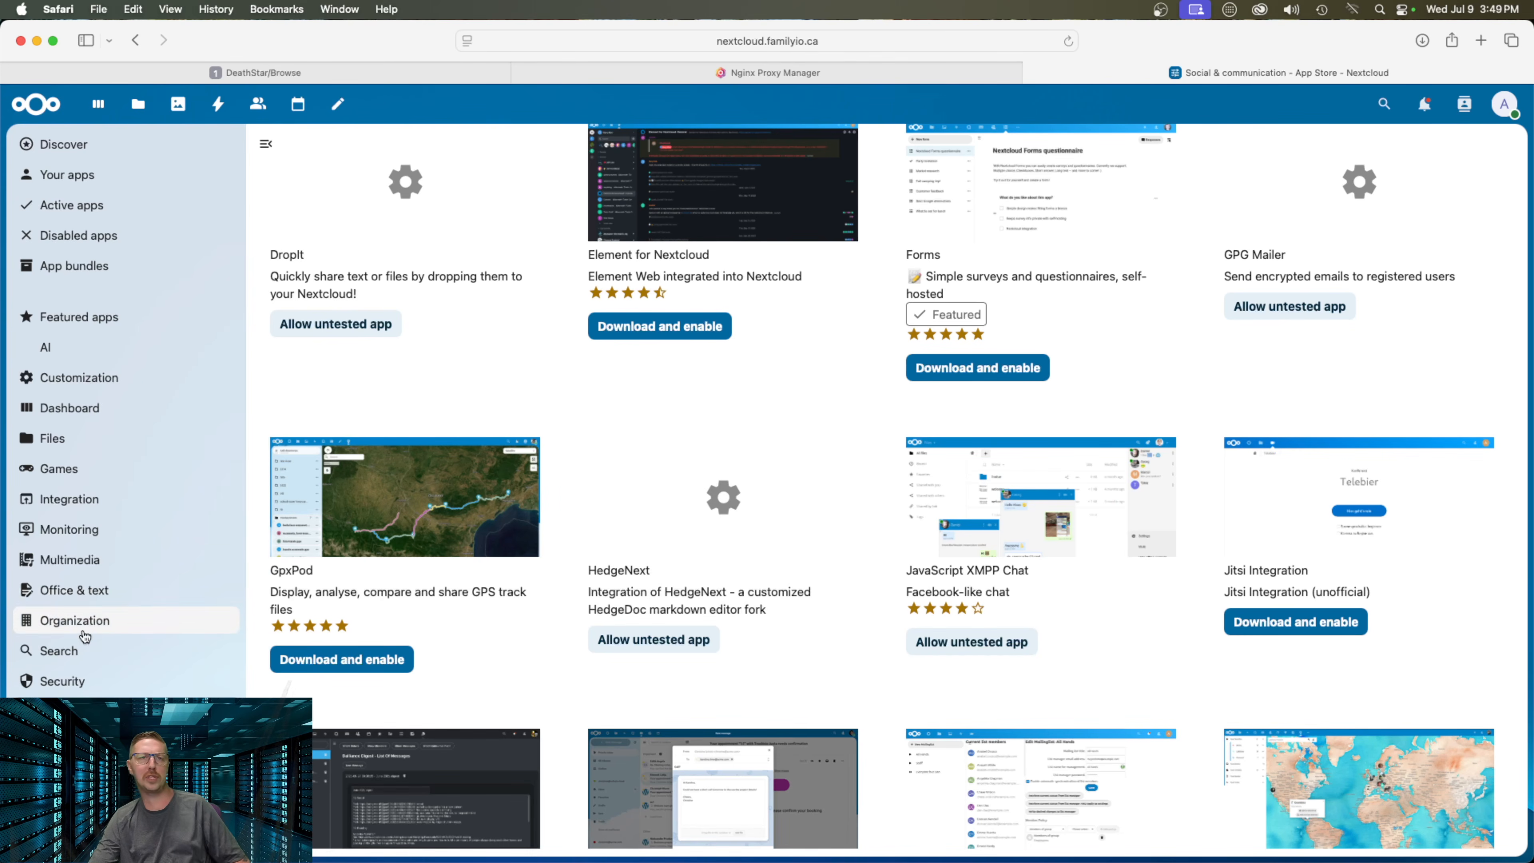
pyautogui.click(109, 559)
pyautogui.scroll(10, 948, 367)
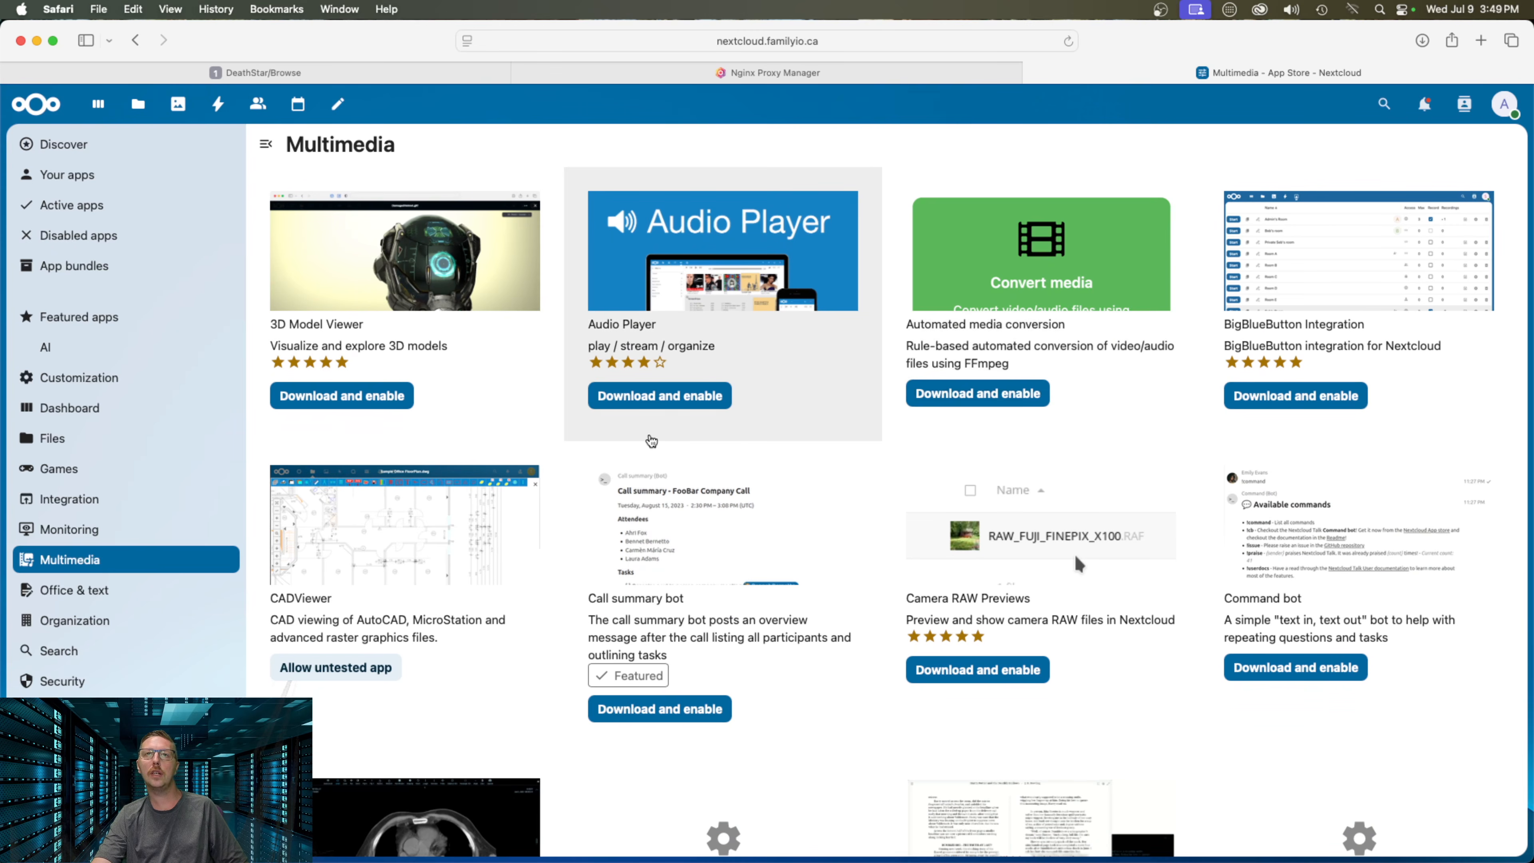